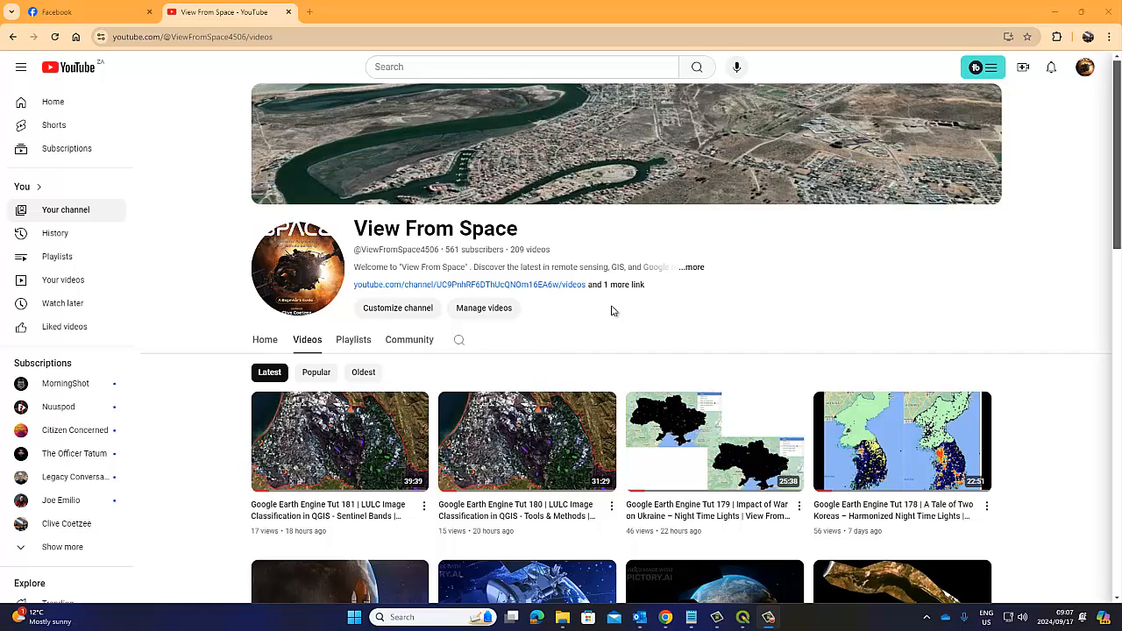
Step: Switch to QGIS and expand the sentinelban_stack_raster layer to show its band legend
mouse_move(535, 452)
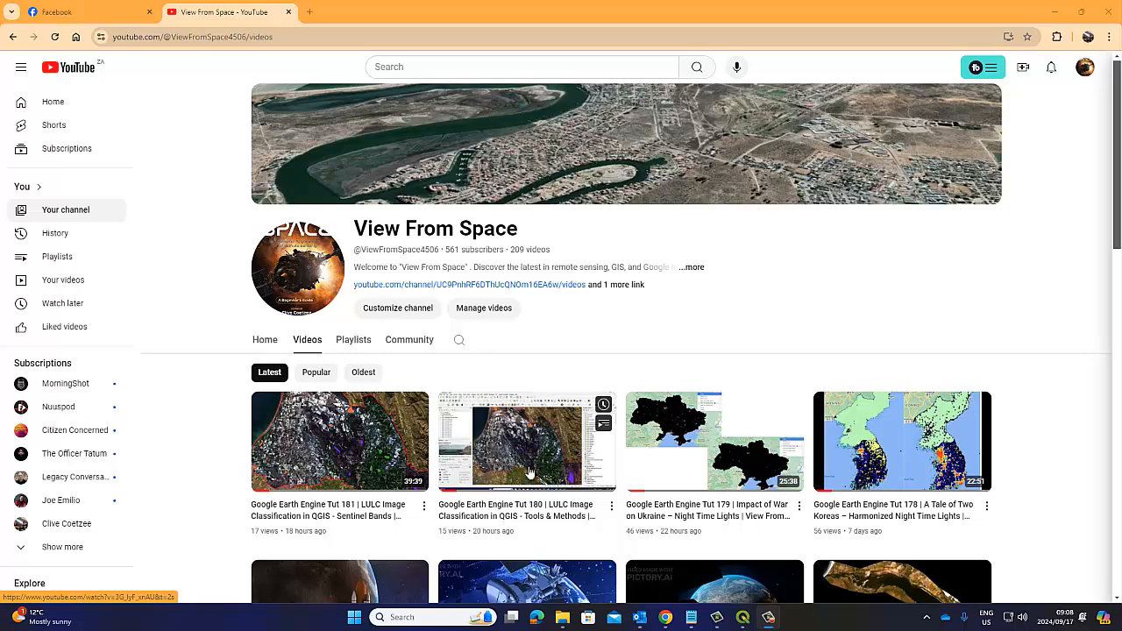
mouse_move(321, 436)
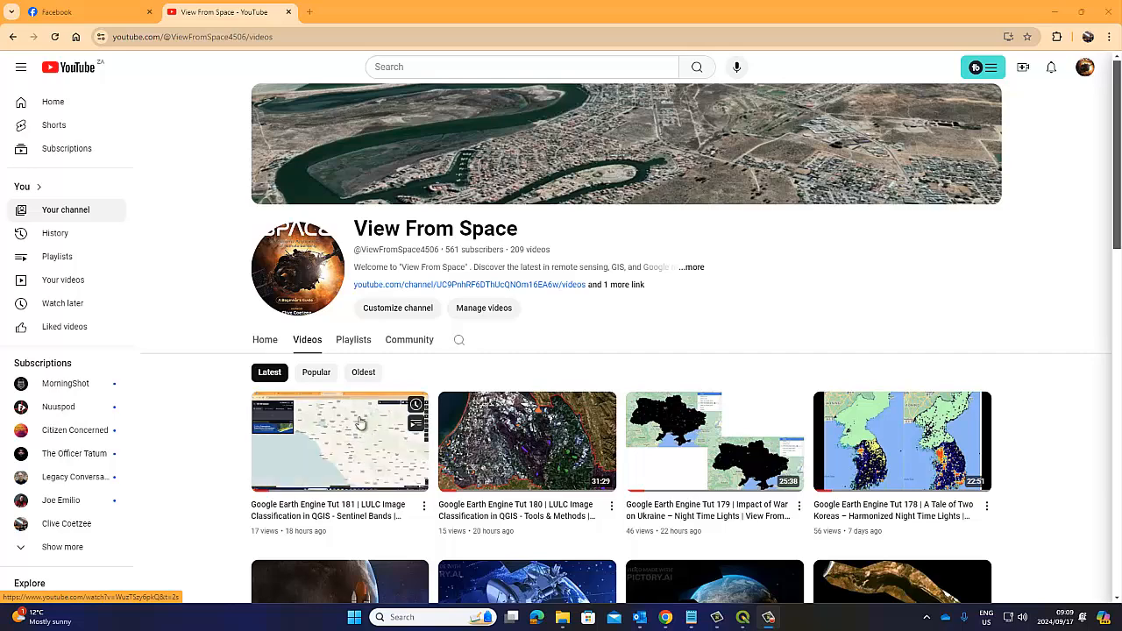
left_click(742, 617)
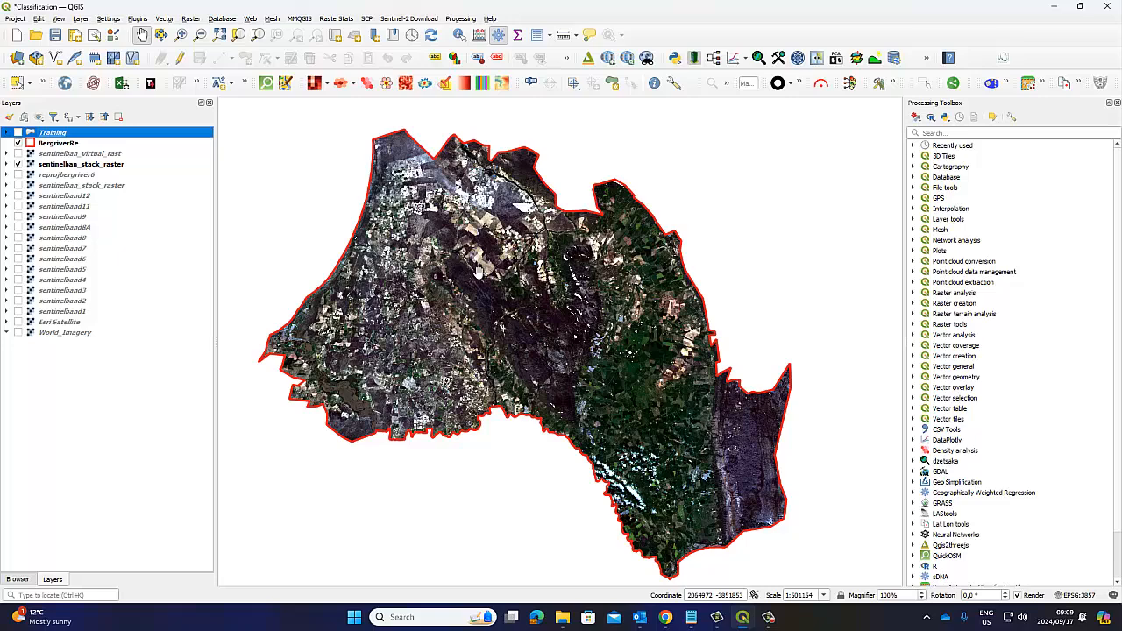
left_click(7, 164)
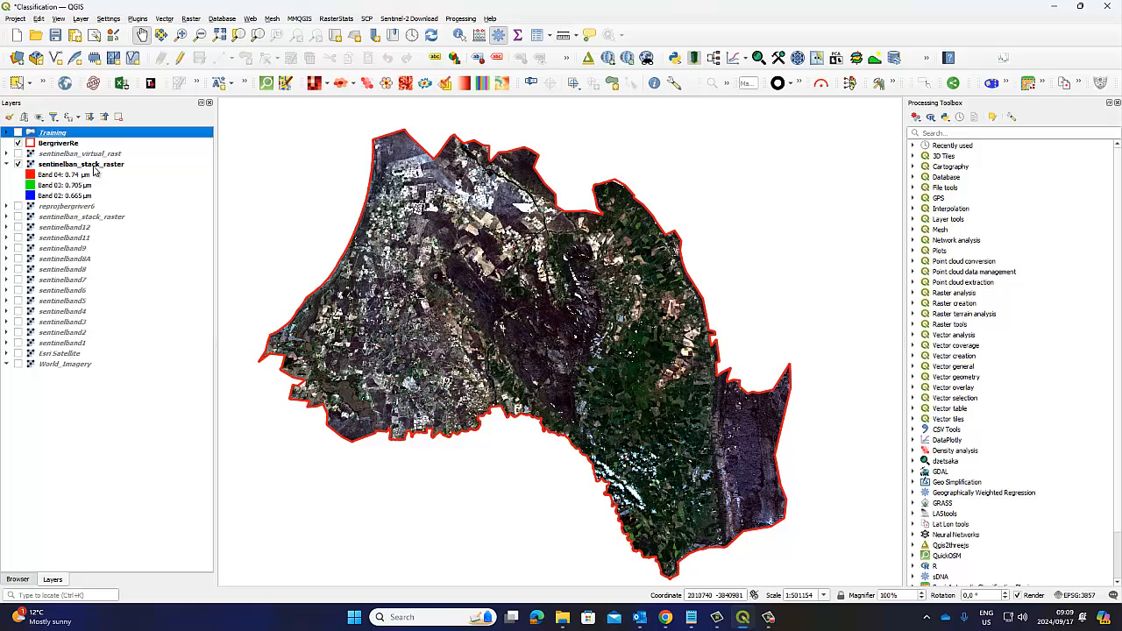
mouse_move(94, 170)
Step: Inspect the Sentinel band set in the Semi-Automatic Classification Plugin, select the sentinelban_stack_raster layer and close the SCP dock
left_click(1028, 83)
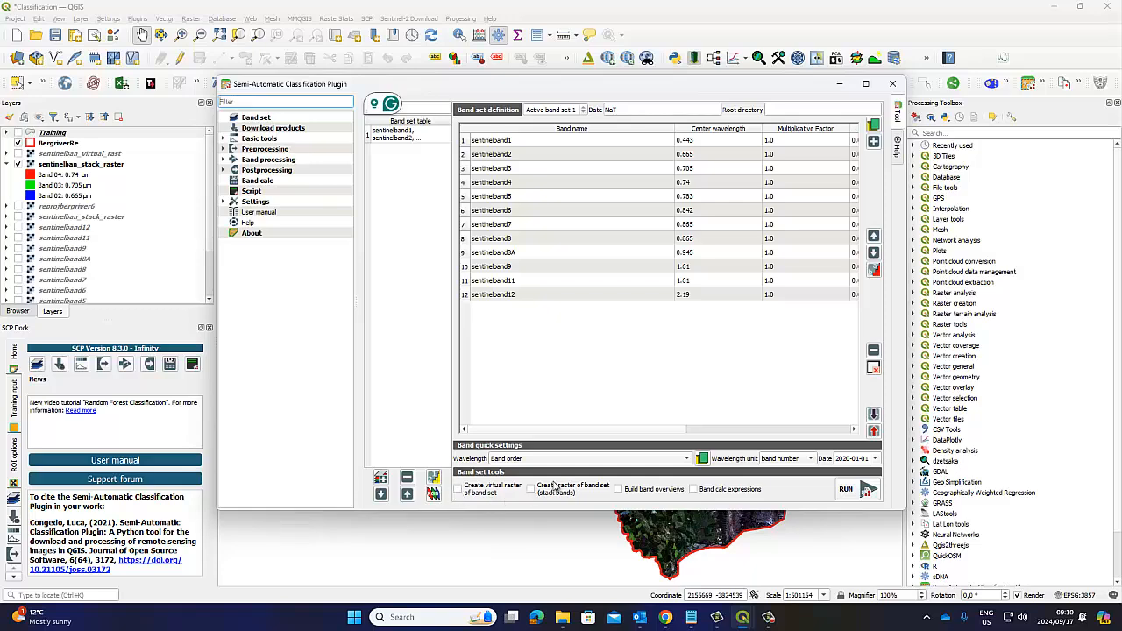
left_click(840, 85)
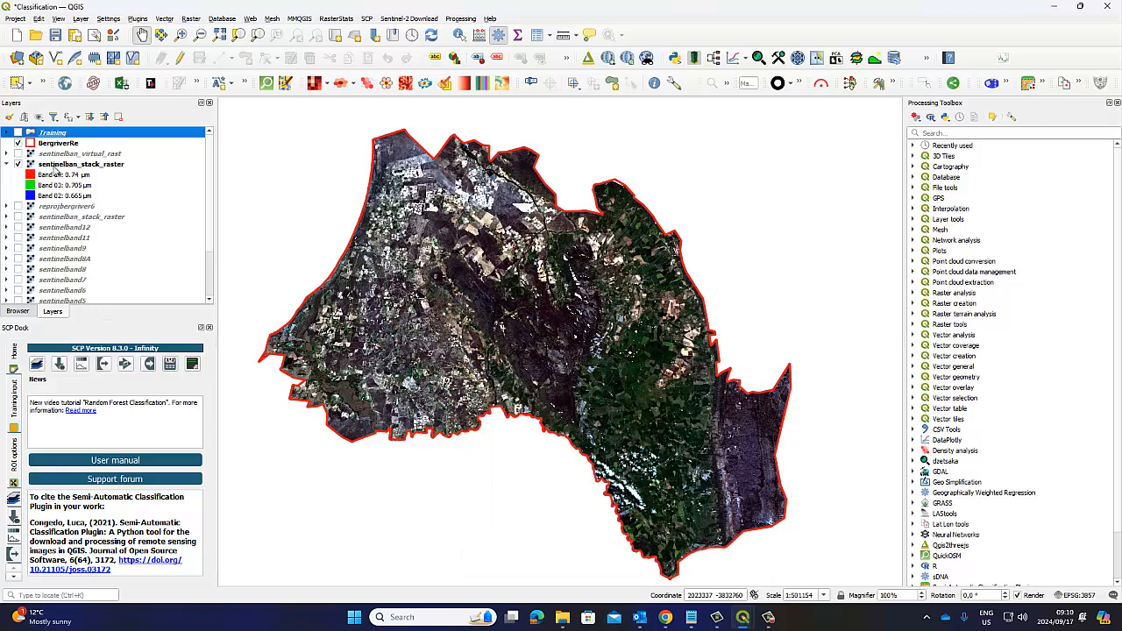
left_click(82, 165)
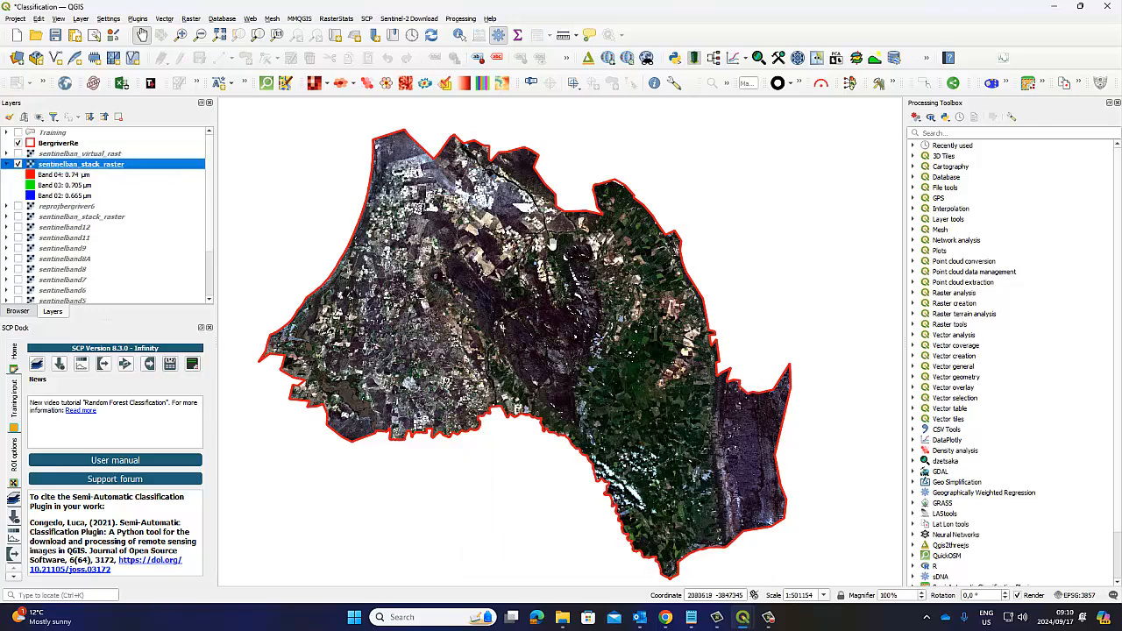
left_click(209, 327)
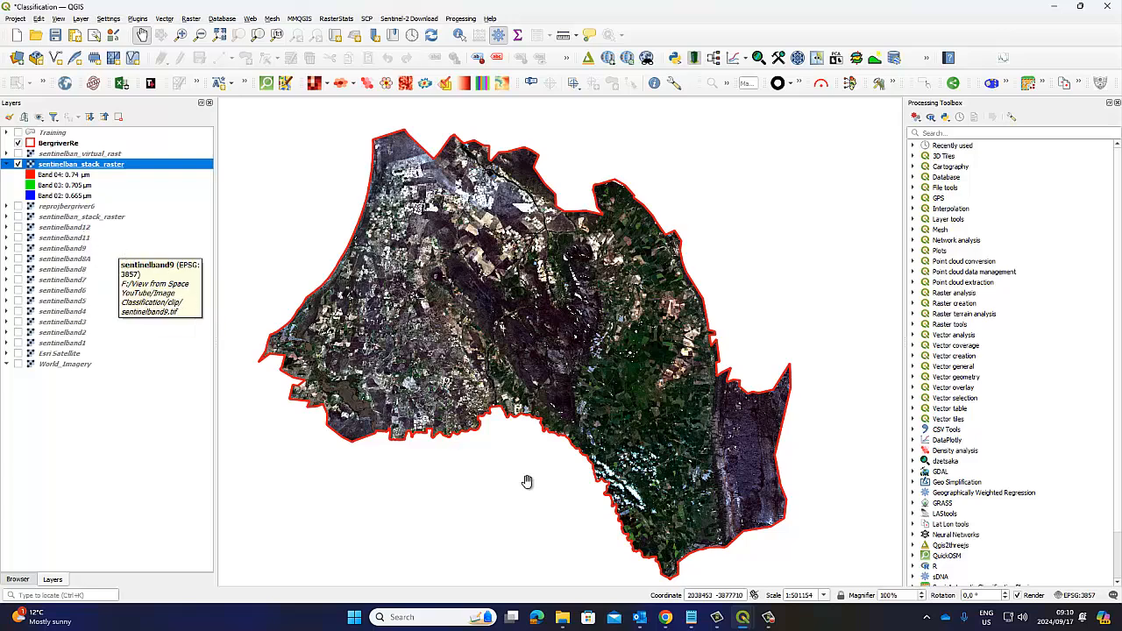
Step: Switch to Chrome and look over the View From Space YouTube channel and the Facebook profile's posts
left_click(666, 618)
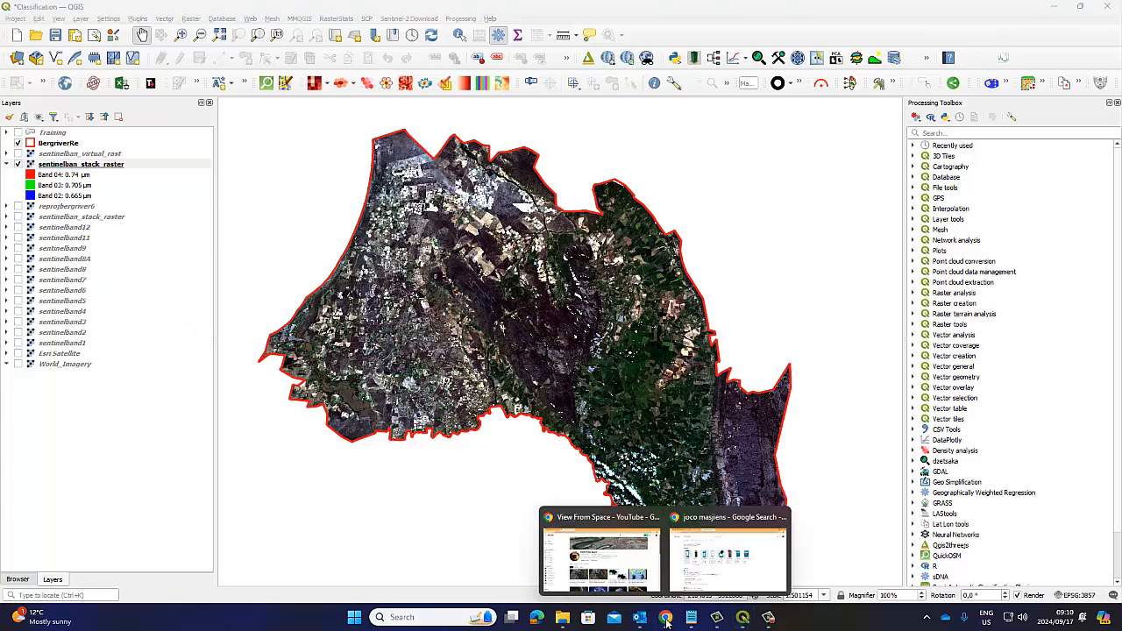
left_click(645, 579)
double_click(451, 250)
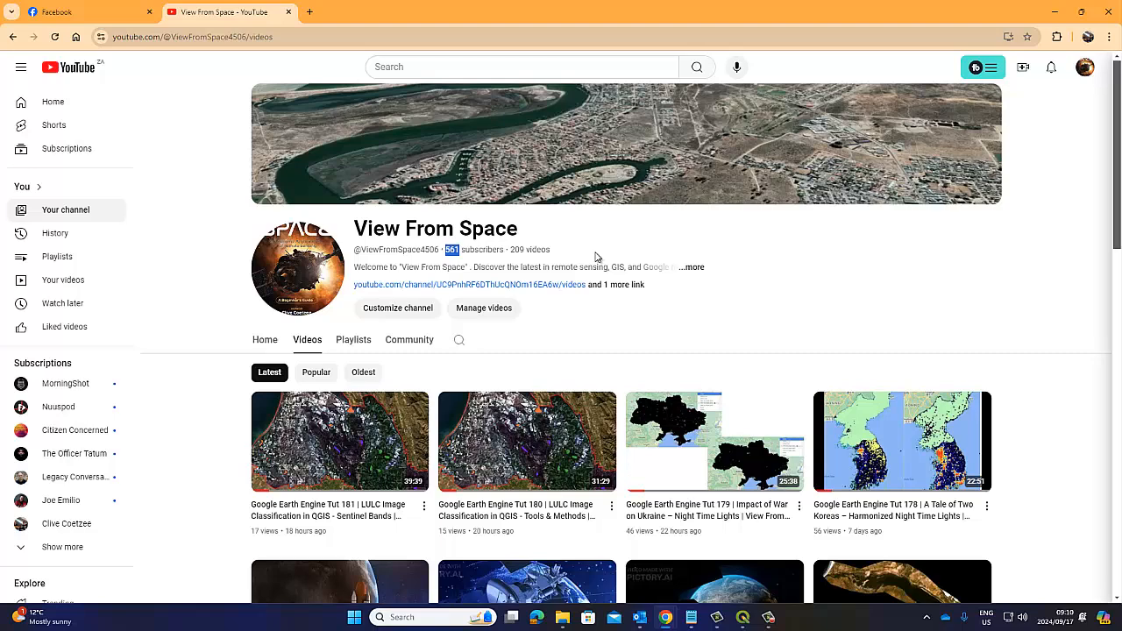
left_click(37, 10)
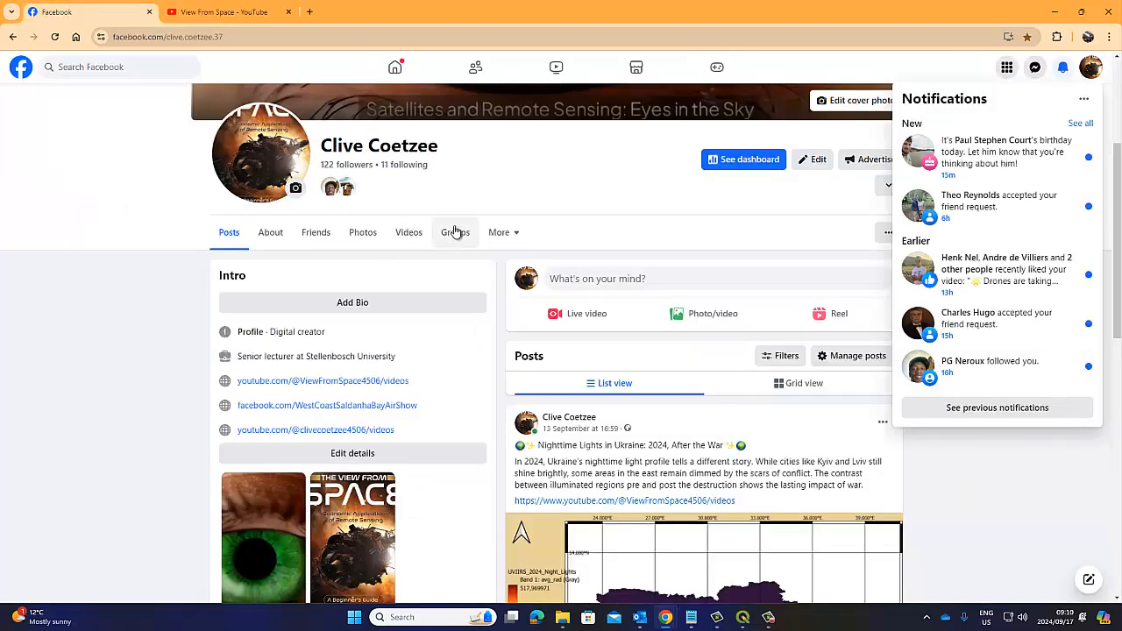
left_click(917, 72)
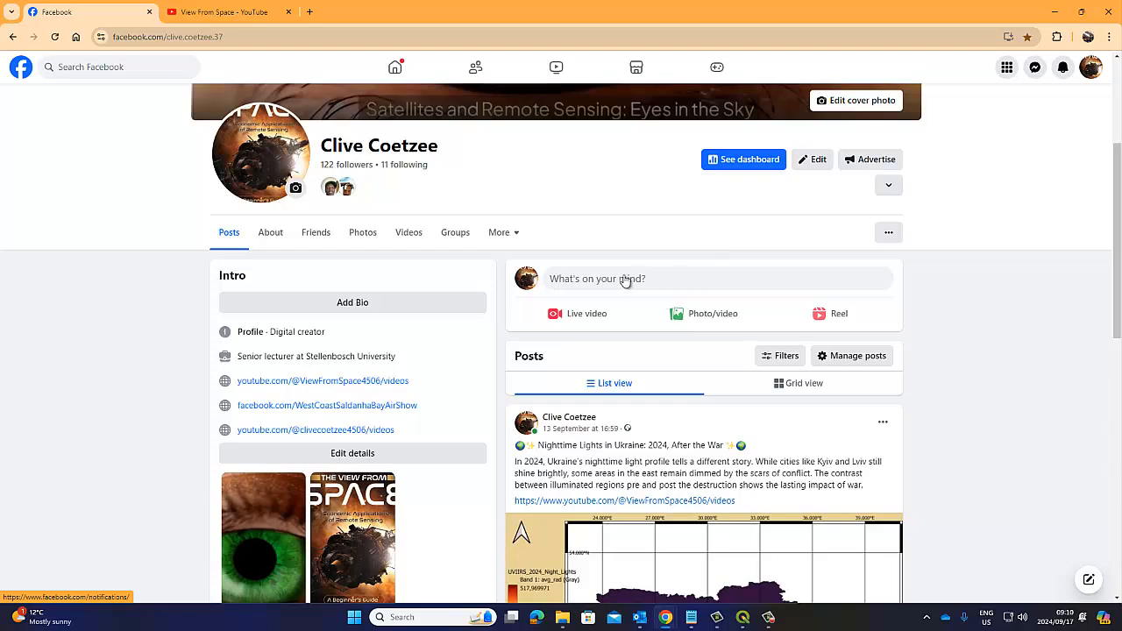
scroll(721, 396, "down", 3)
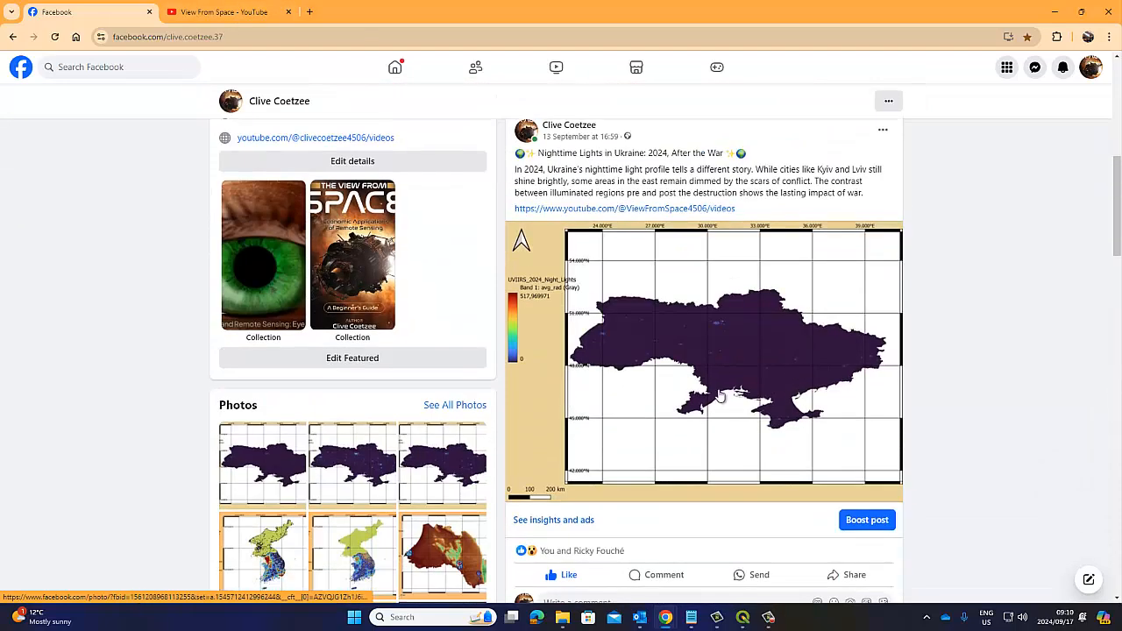
scroll(721, 396, "up", 5)
left_click(233, 11)
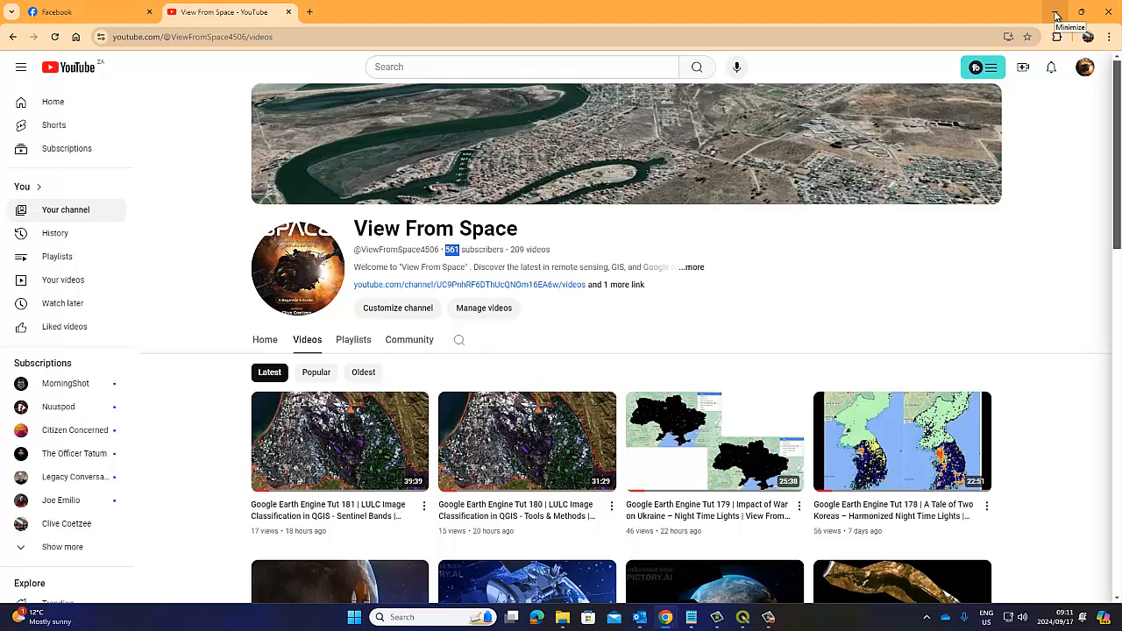
Step: Return to QGIS and examine the Neural Networks and WhiteboxTools Machine Learning algorithms among the processing tools
mouse_move(743, 620)
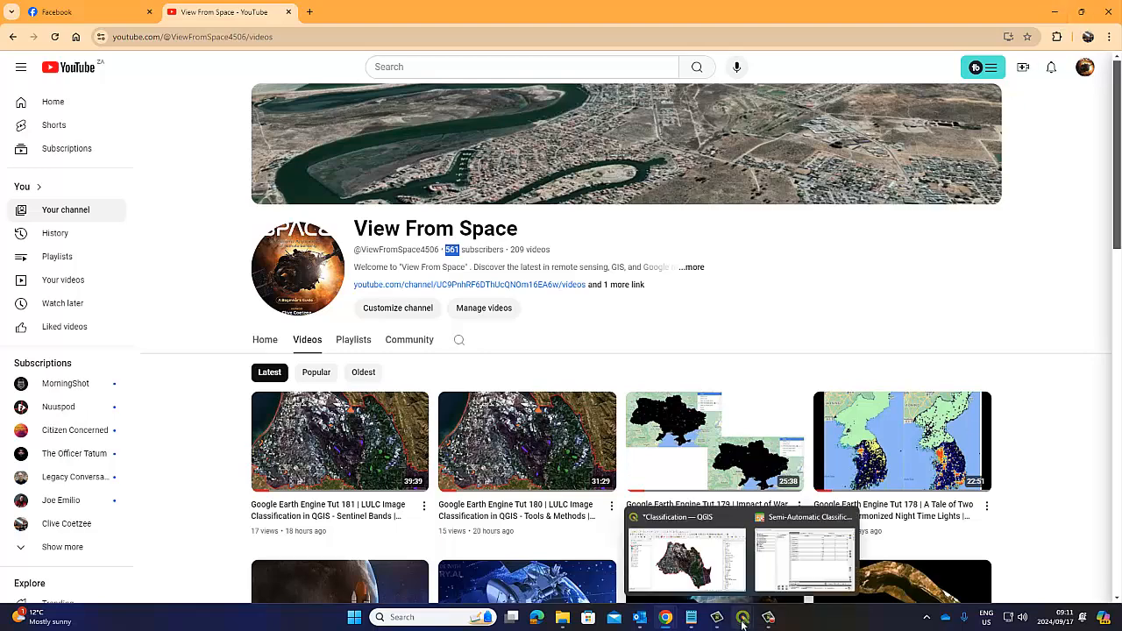
left_click(687, 551)
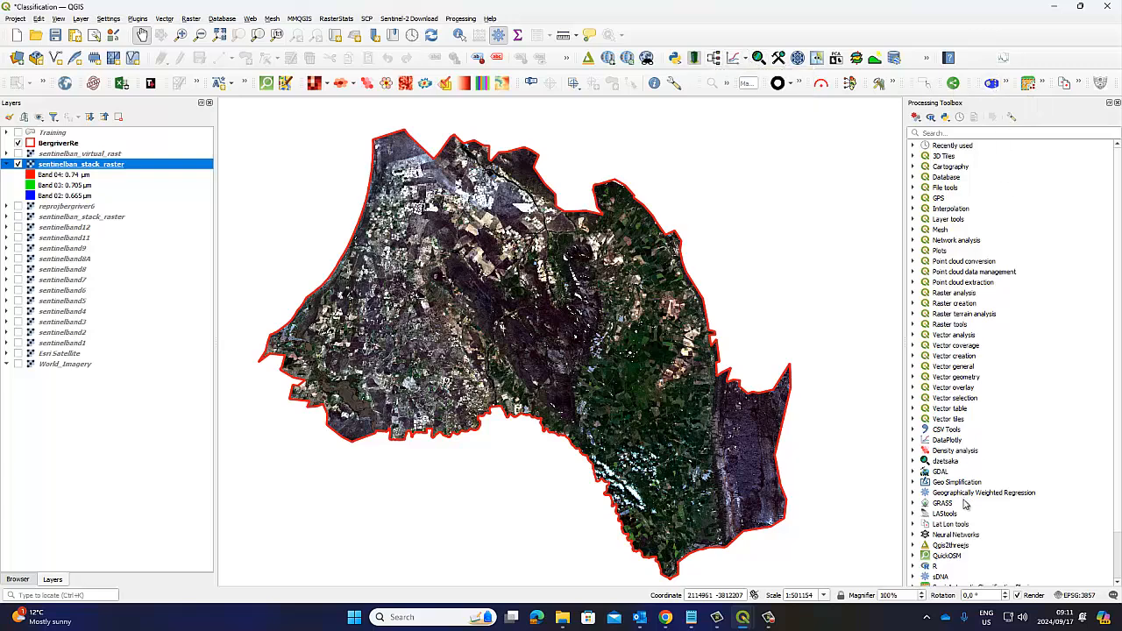
left_click(933, 536)
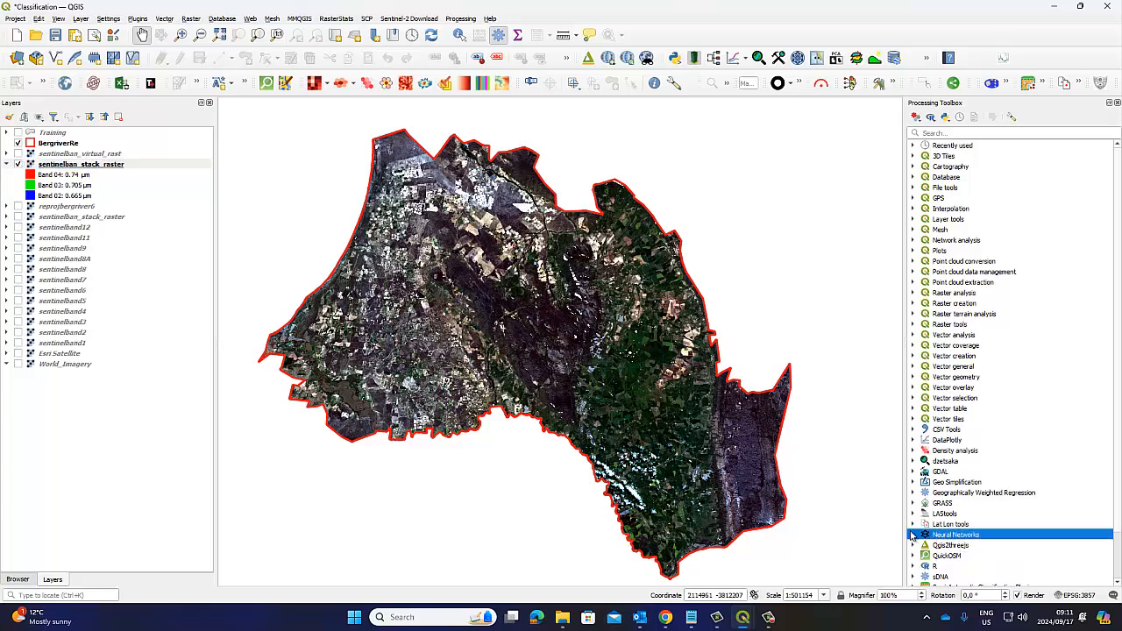
left_click(912, 535)
scroll(921, 526, "down", 2)
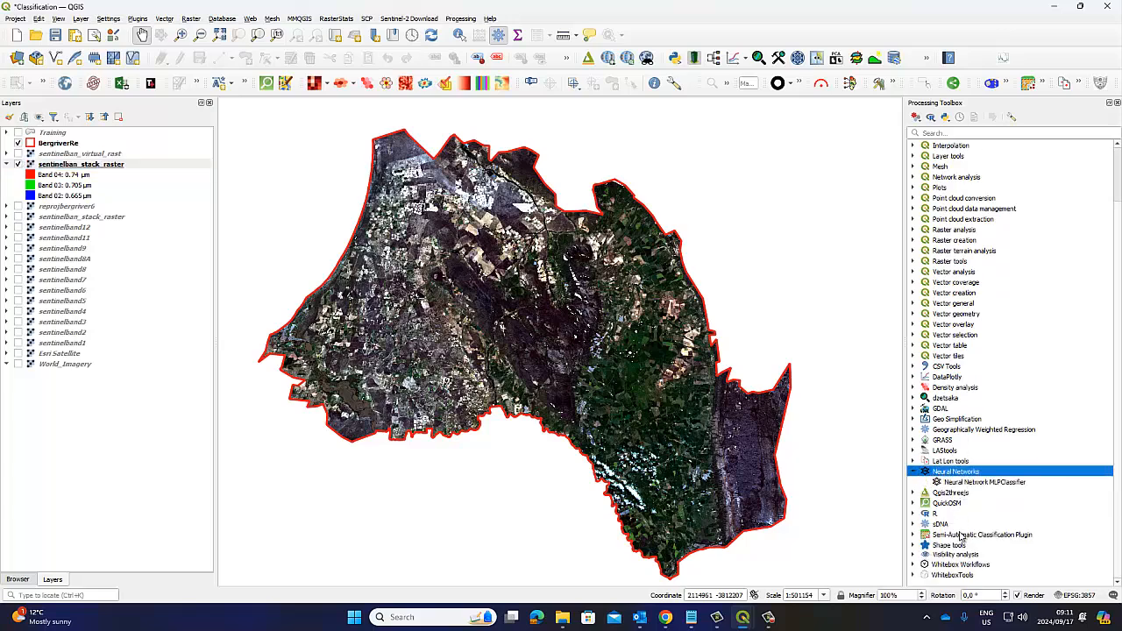
left_click(914, 575)
scroll(945, 554, "down", 4)
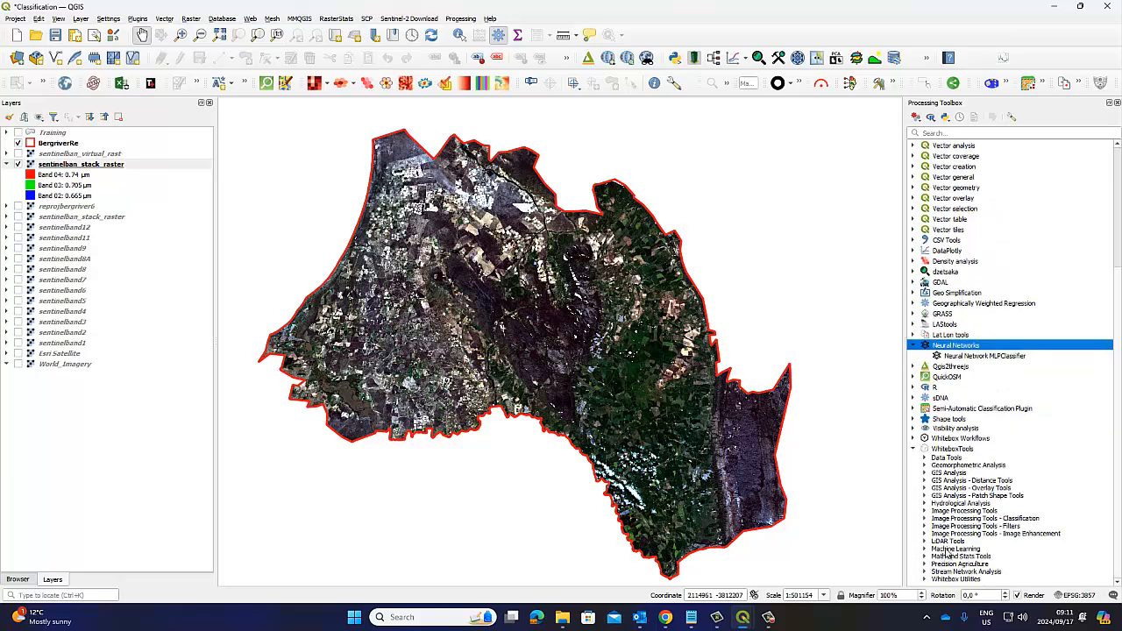
left_click(926, 549)
scroll(966, 561, "down", 3)
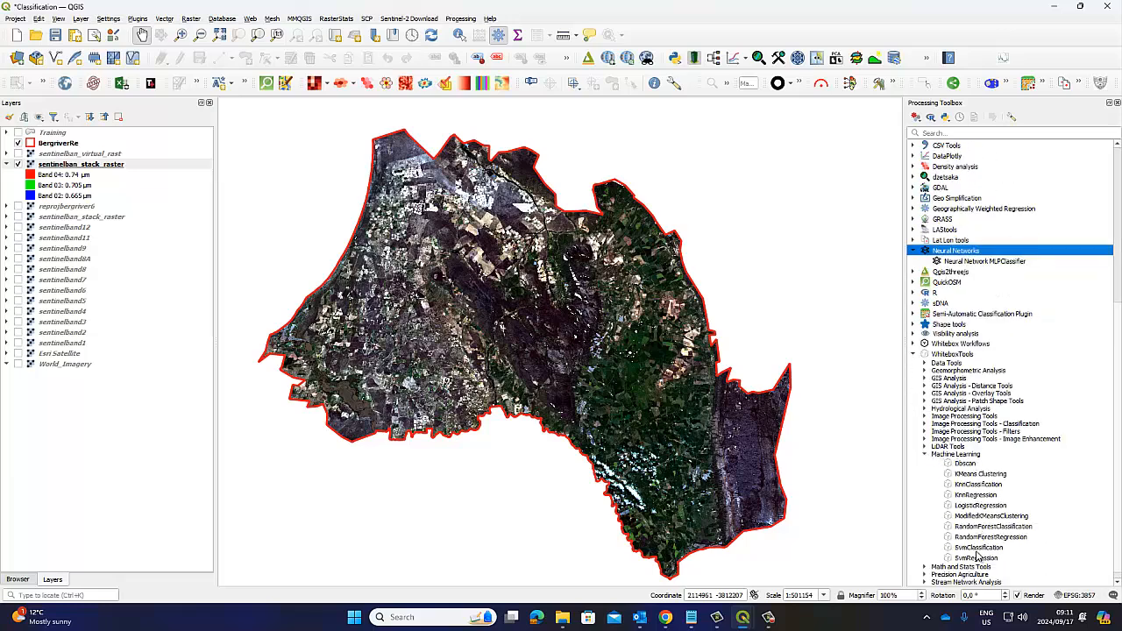
scroll(969, 508, "up", 4)
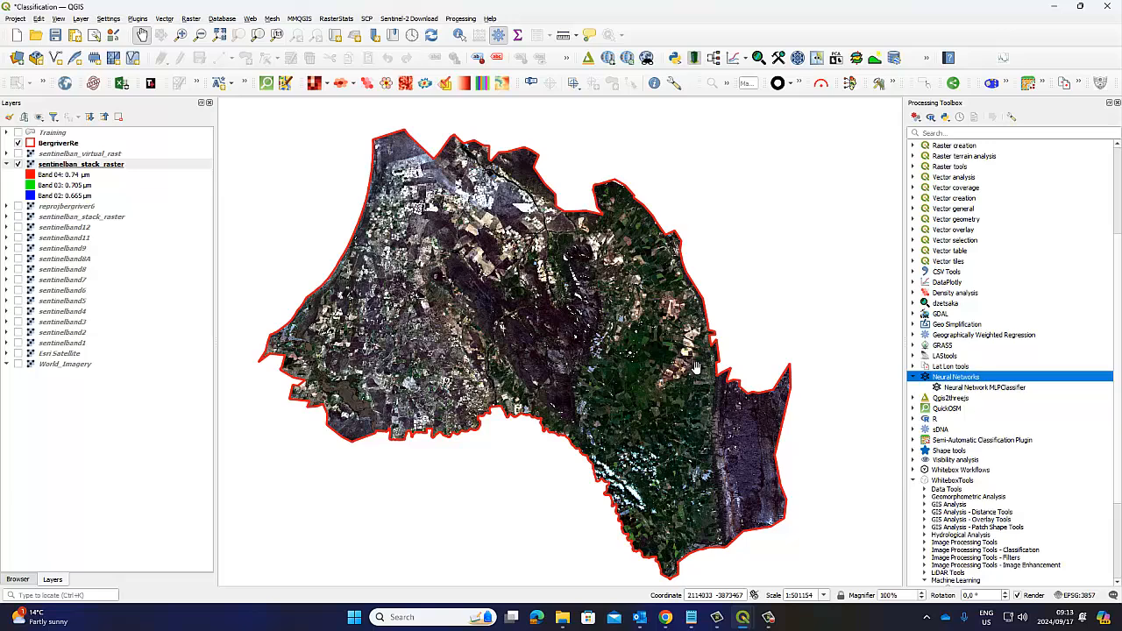
left_click(768, 617)
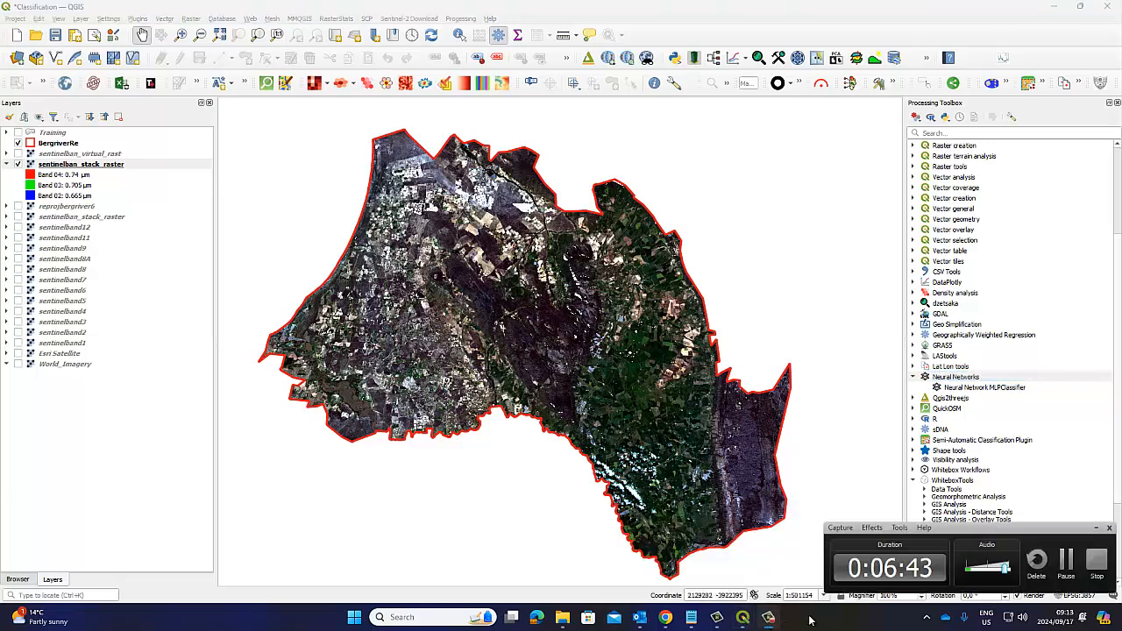
left_click(1067, 566)
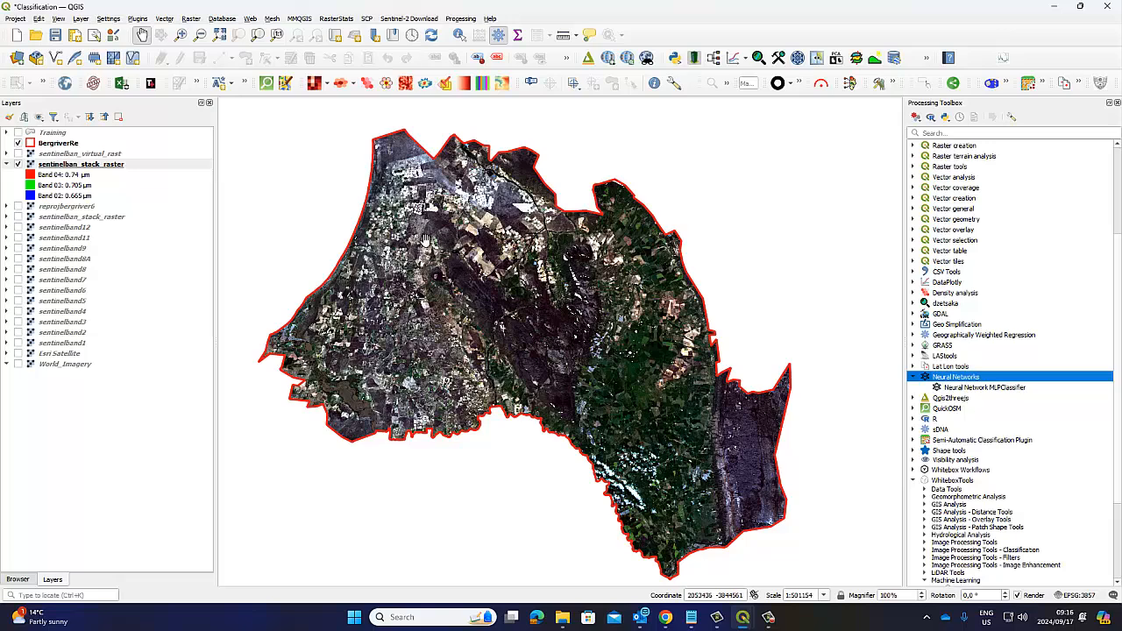
left_click(164, 20)
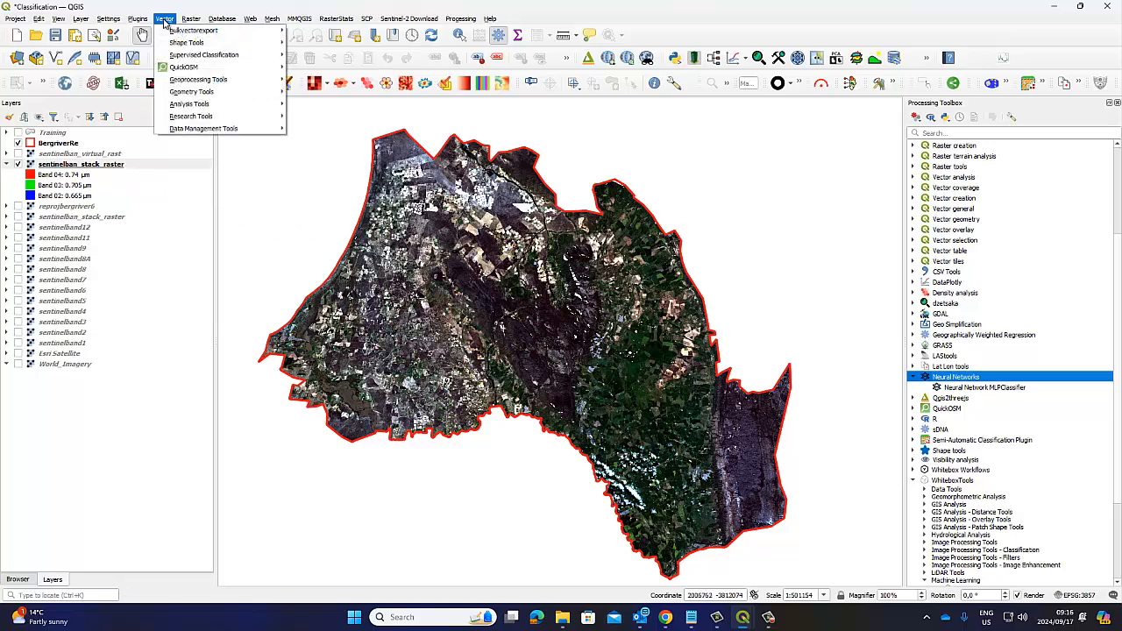
left_click(164, 19)
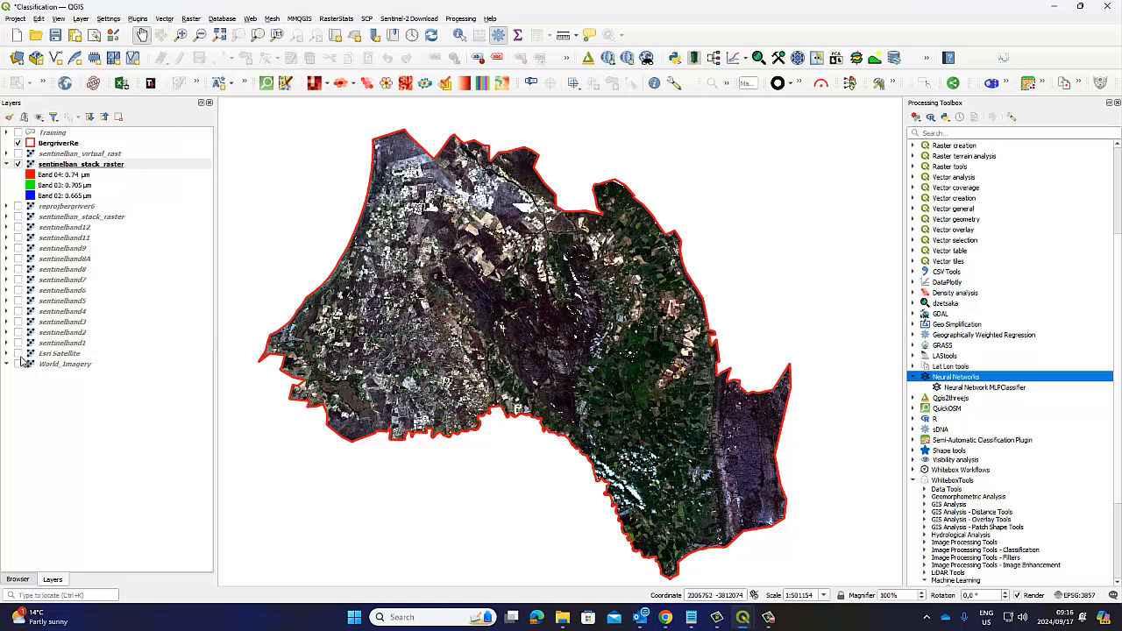
Step: Compare the World_Imagery and Esri Satellite basemaps, leaving only Esri Satellite shown beneath the Sentinel stack raster
left_click(17, 354)
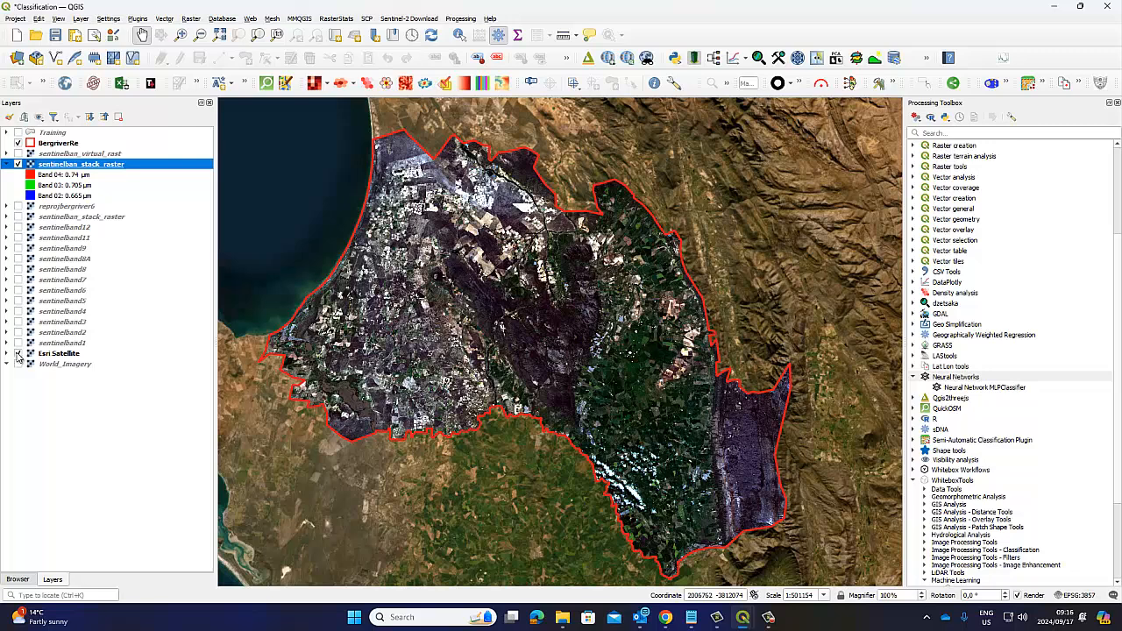
left_click(17, 355)
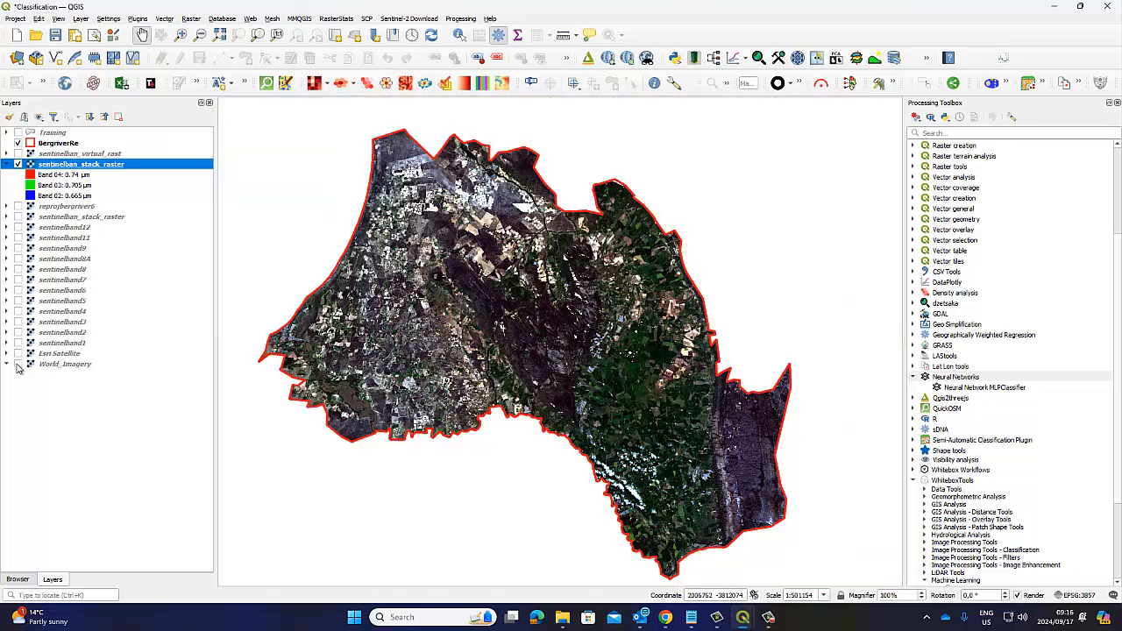
left_click(18, 364)
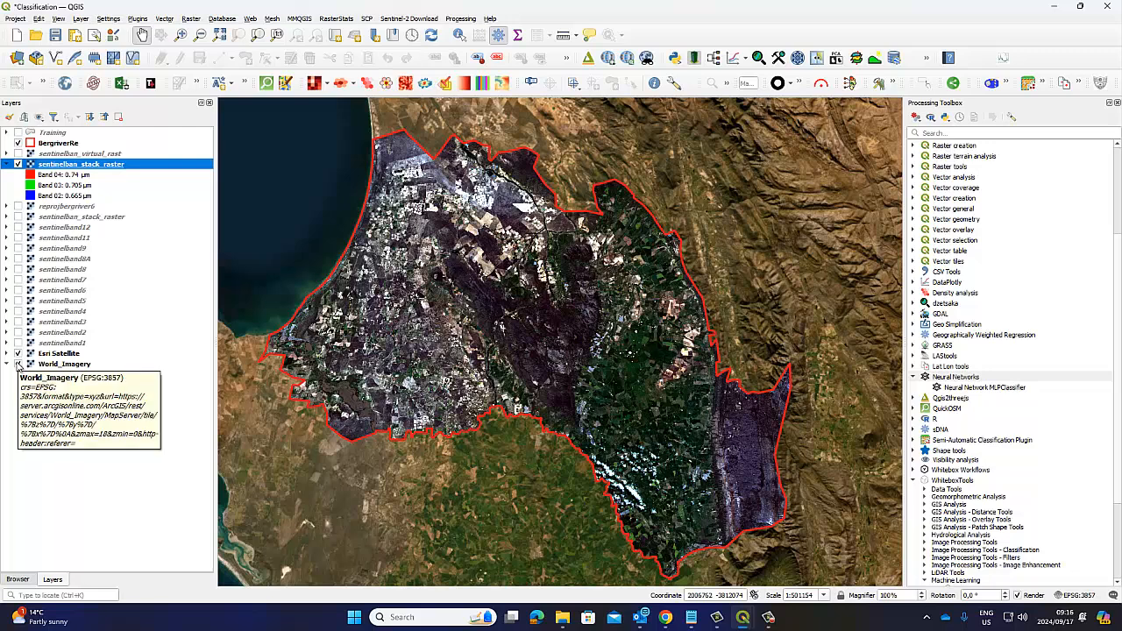
left_click(18, 364)
left_click(18, 354)
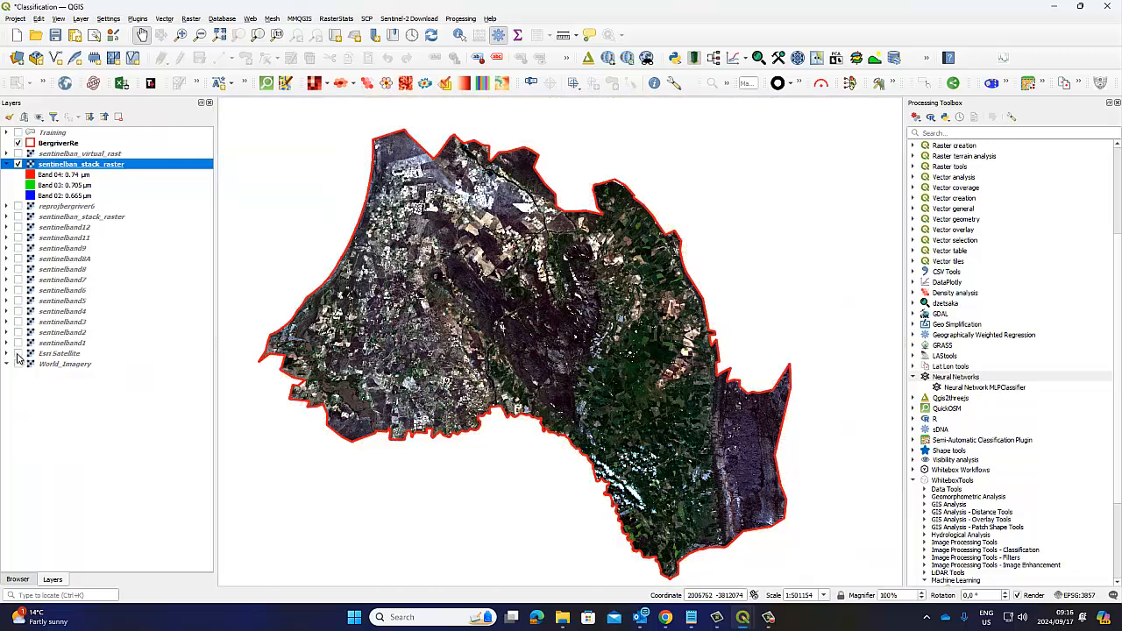
left_click(17, 355)
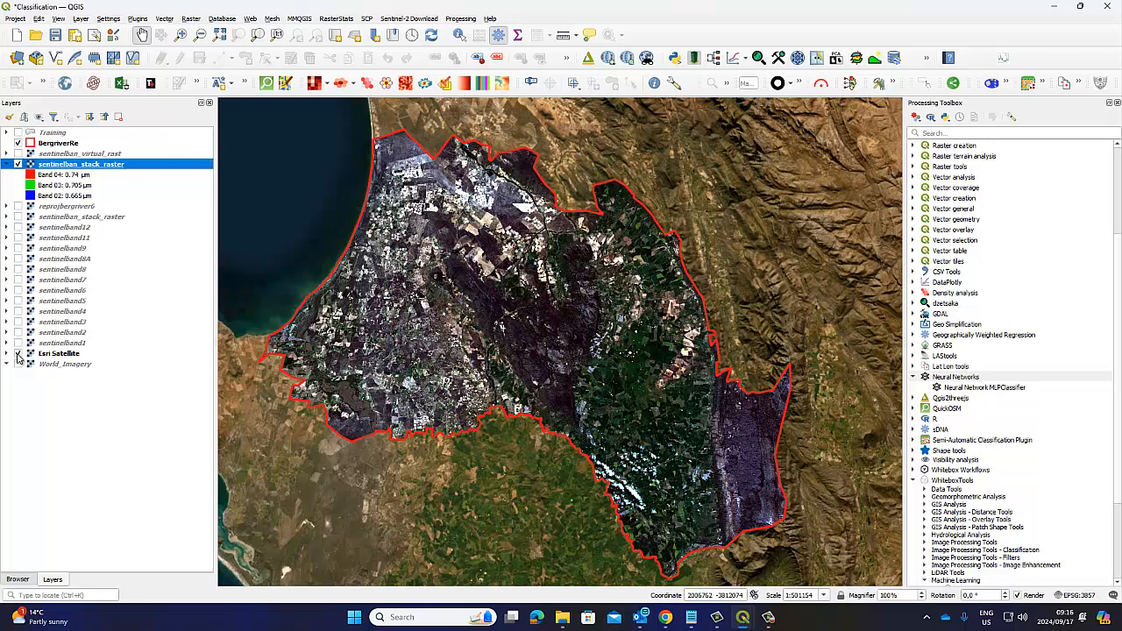
left_click(17, 354)
left_click(17, 355)
Step: Hide and show sentinelban_stack_raster repeatedly to compare it with the Esri Satellite imagery inside the BergriverRe boundary
left_click(17, 164)
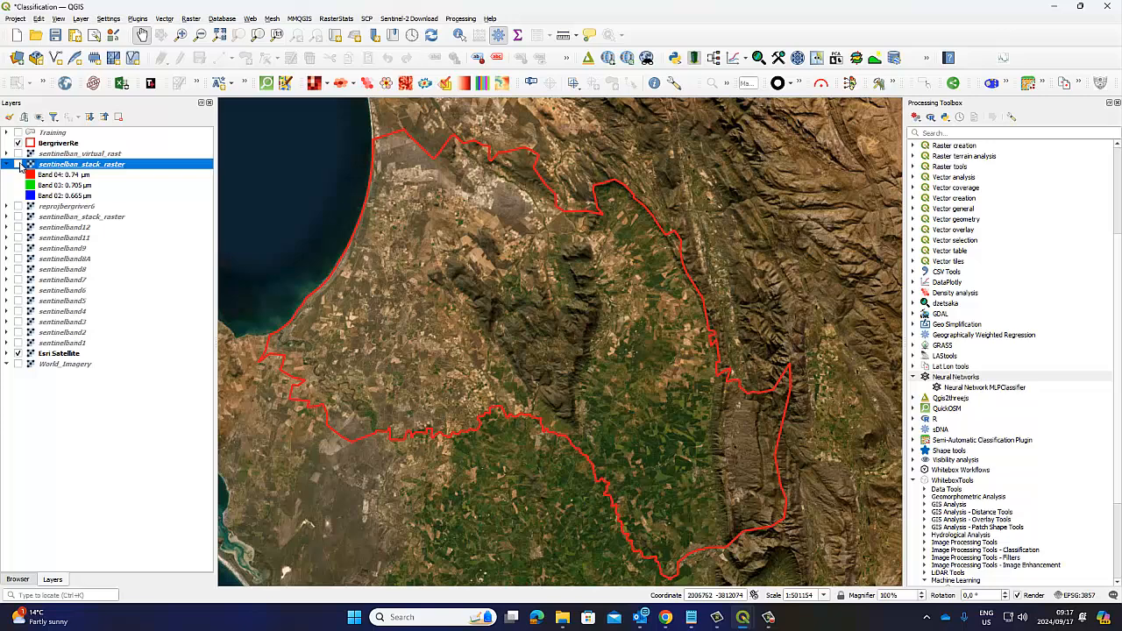
left_click(18, 165)
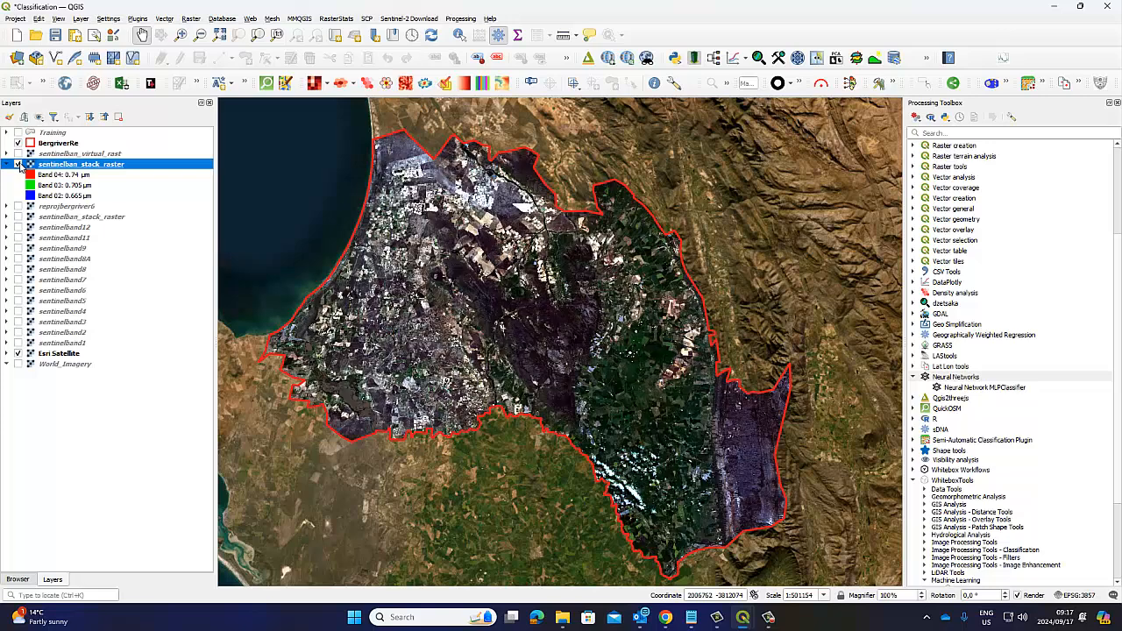
left_click(17, 165)
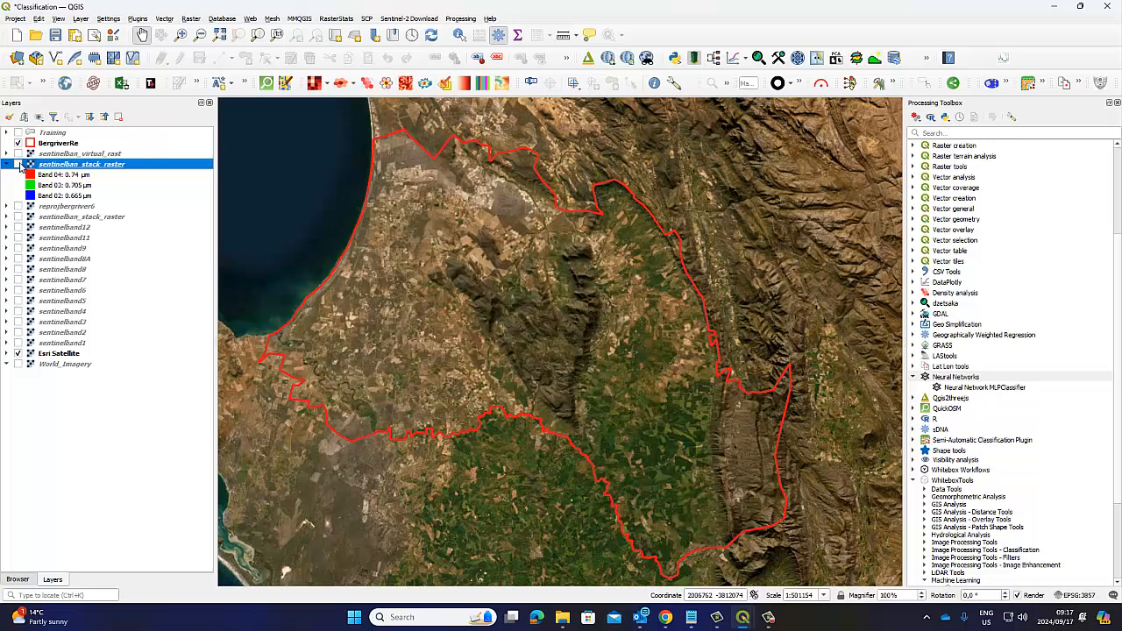
left_click(17, 165)
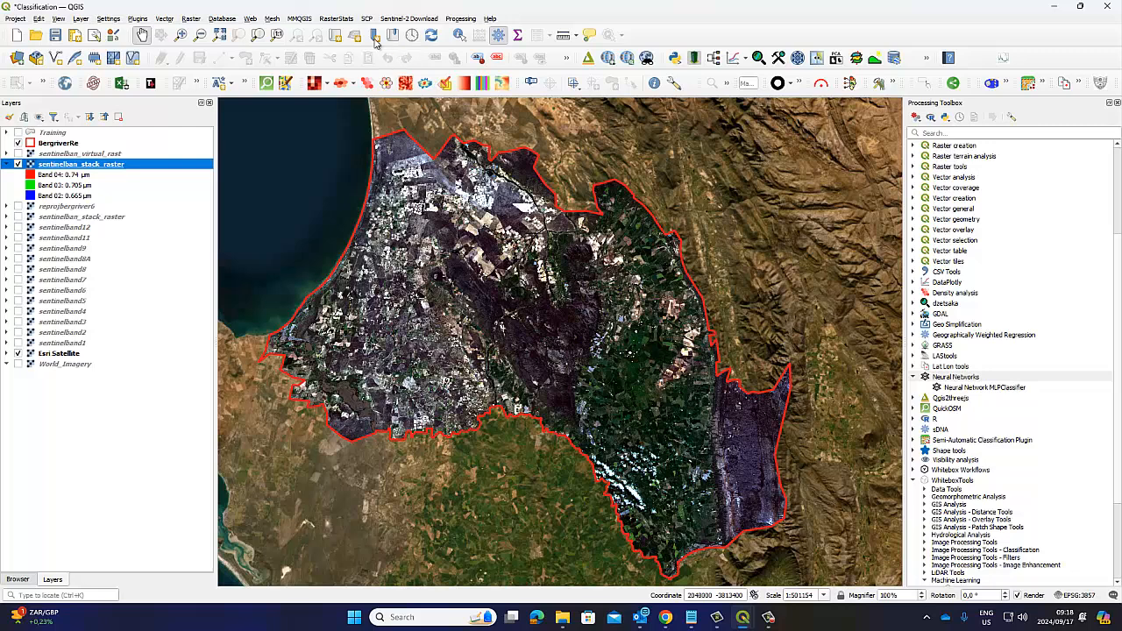
Step: Start creating a new shapefile layer
left_click(171, 21)
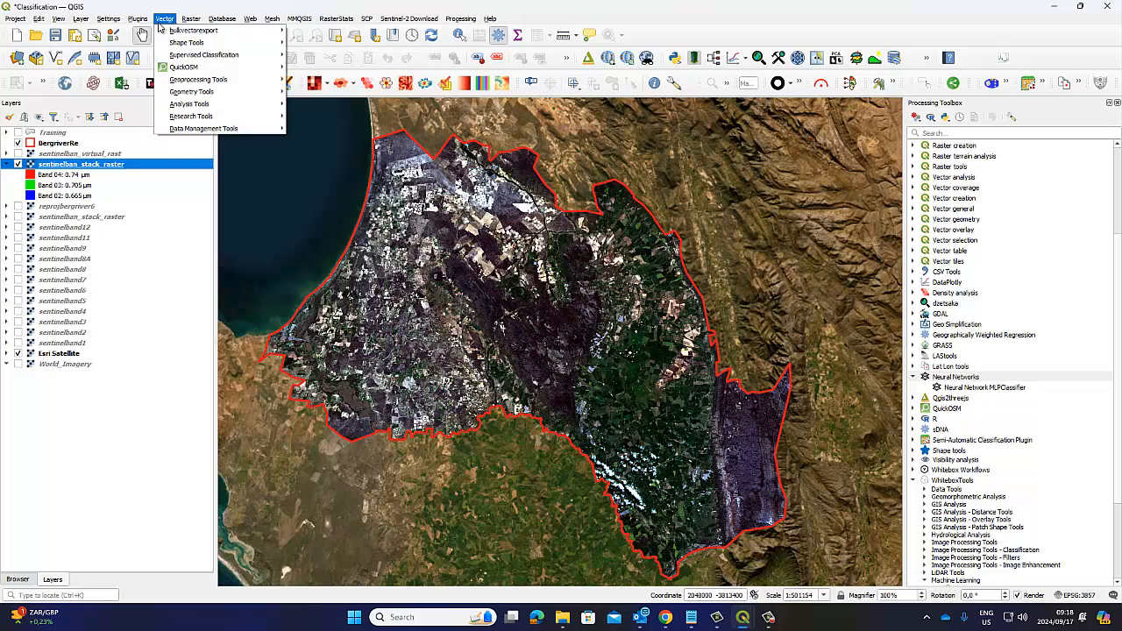
mouse_move(88, 21)
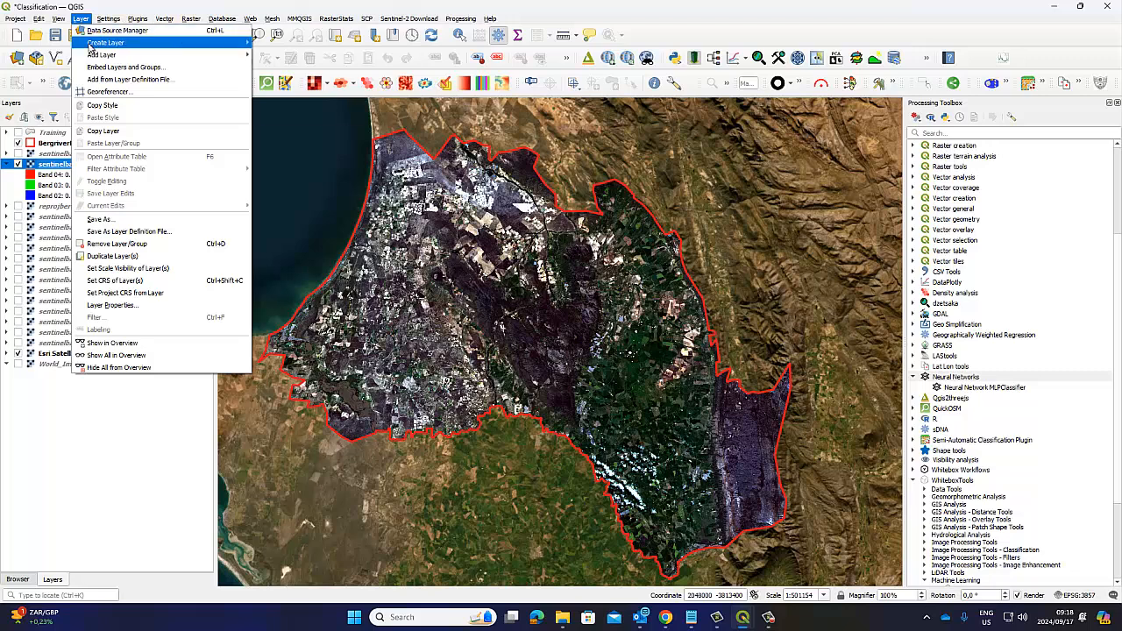
mouse_move(92, 44)
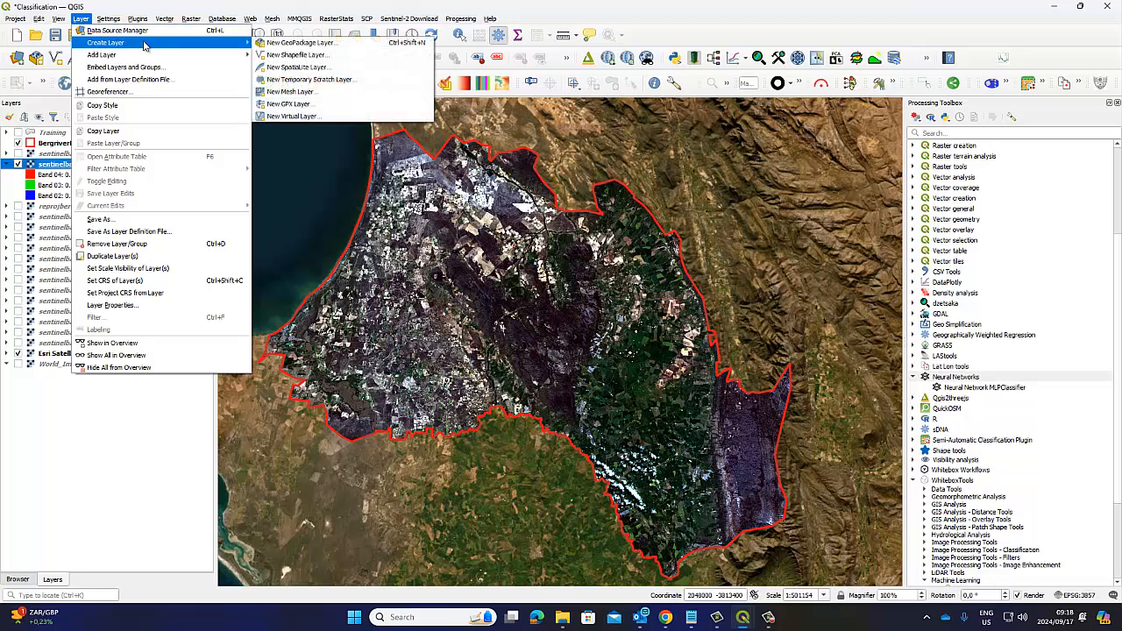
left_click(294, 55)
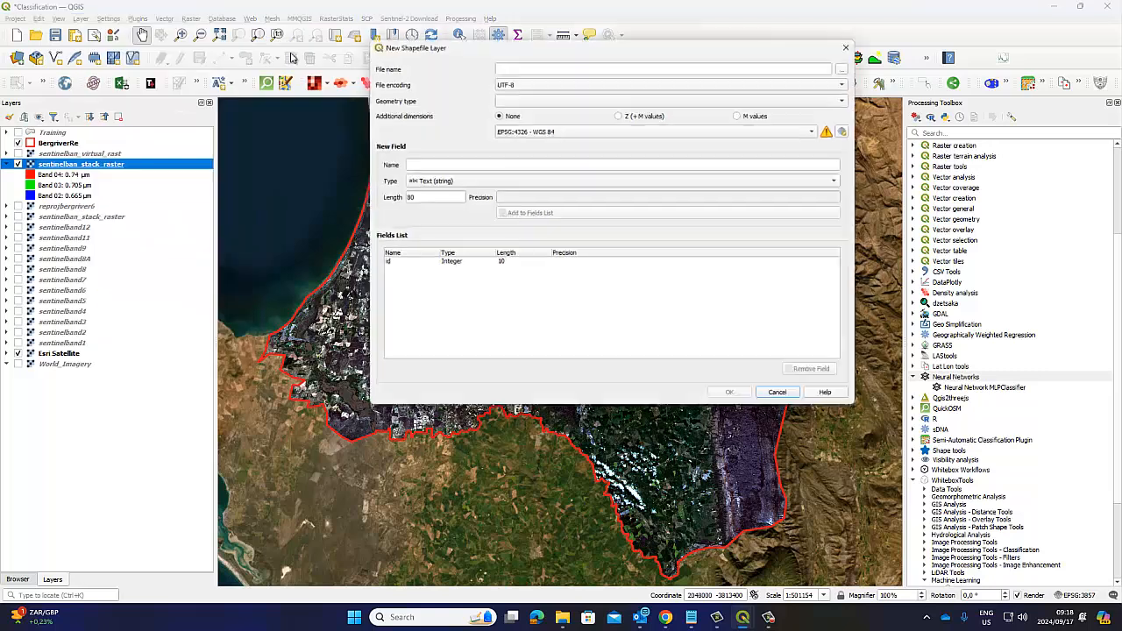
left_click_drag(452, 42, 410, 125)
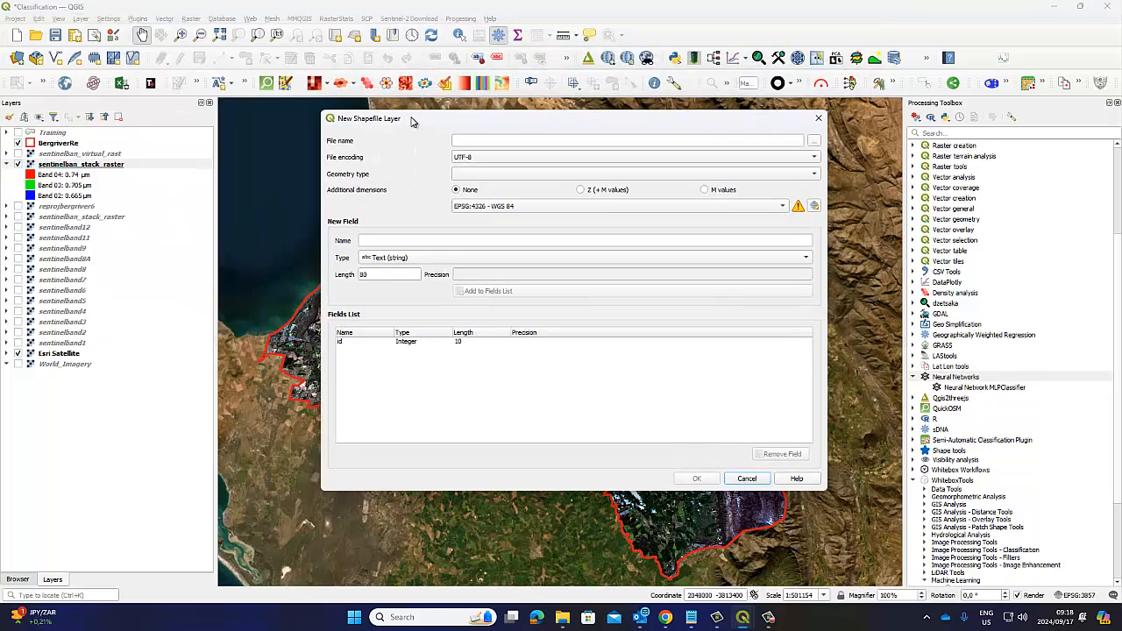
left_click(468, 140)
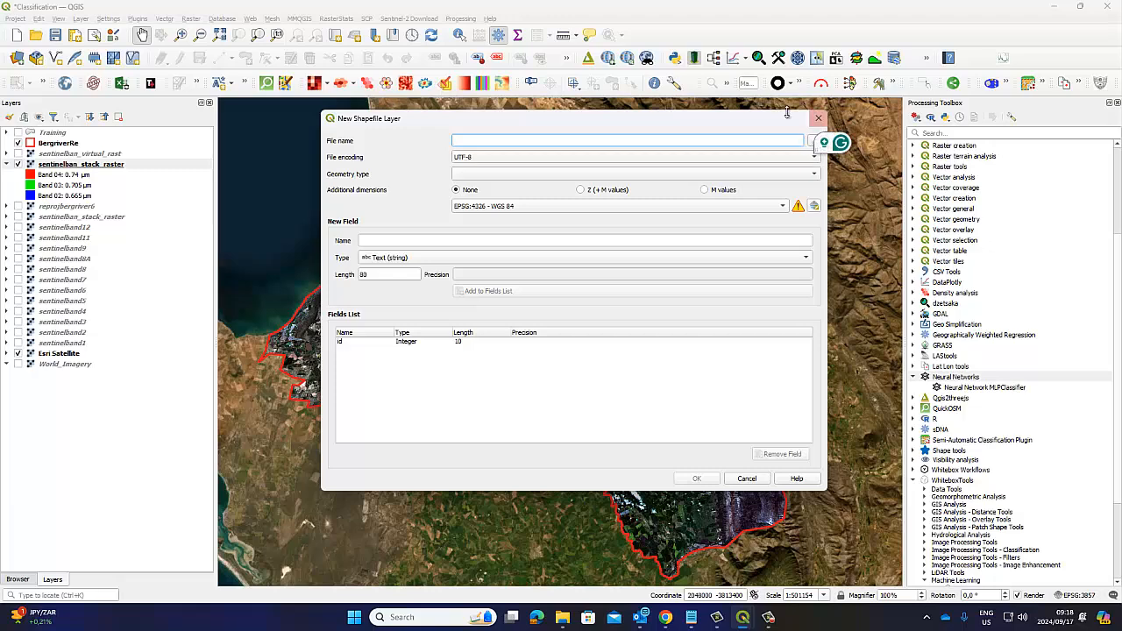
left_click_drag(791, 125, 724, 140)
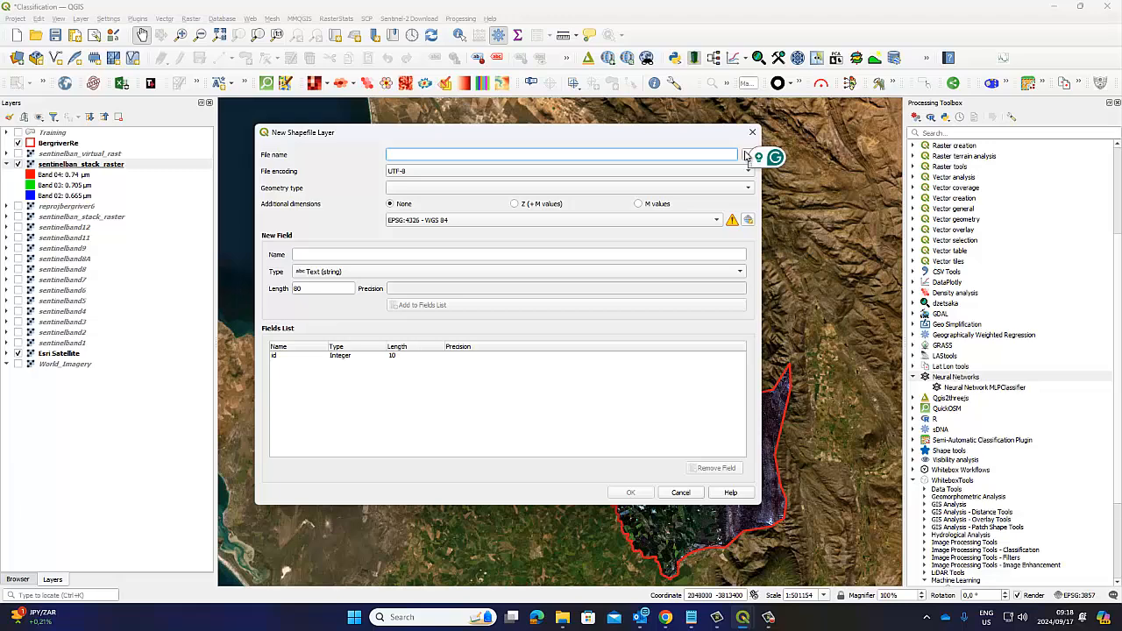
Step: Set the new shapefile's save location to the Image Classification folder inside View from Space YouTube on F:, naming it Training1
left_click(746, 156)
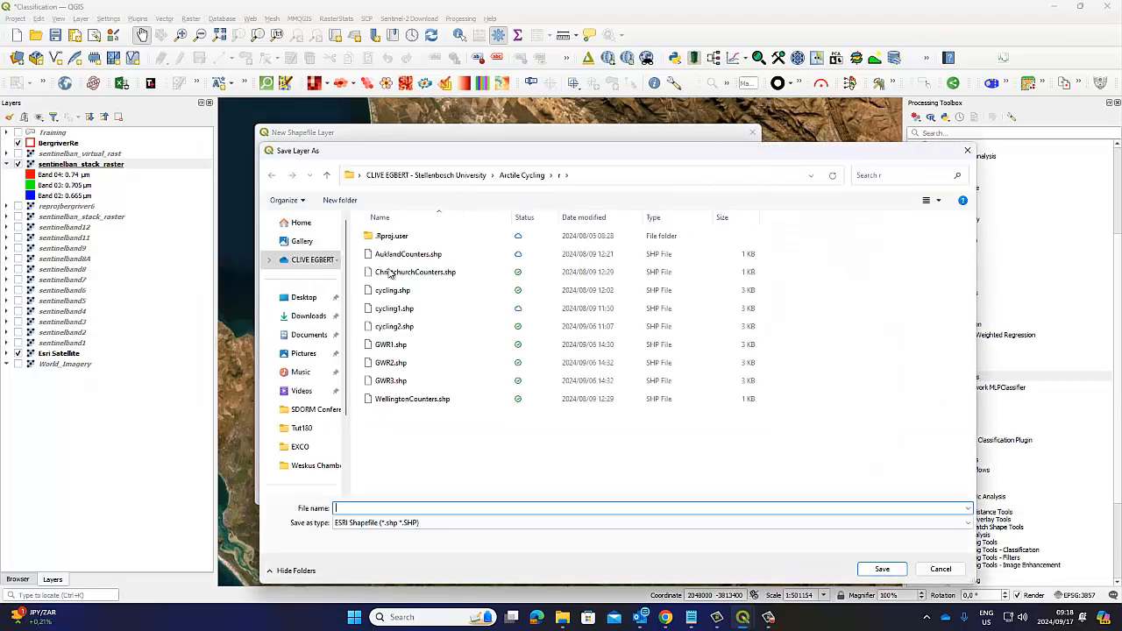
scroll(315, 403, "down", 2)
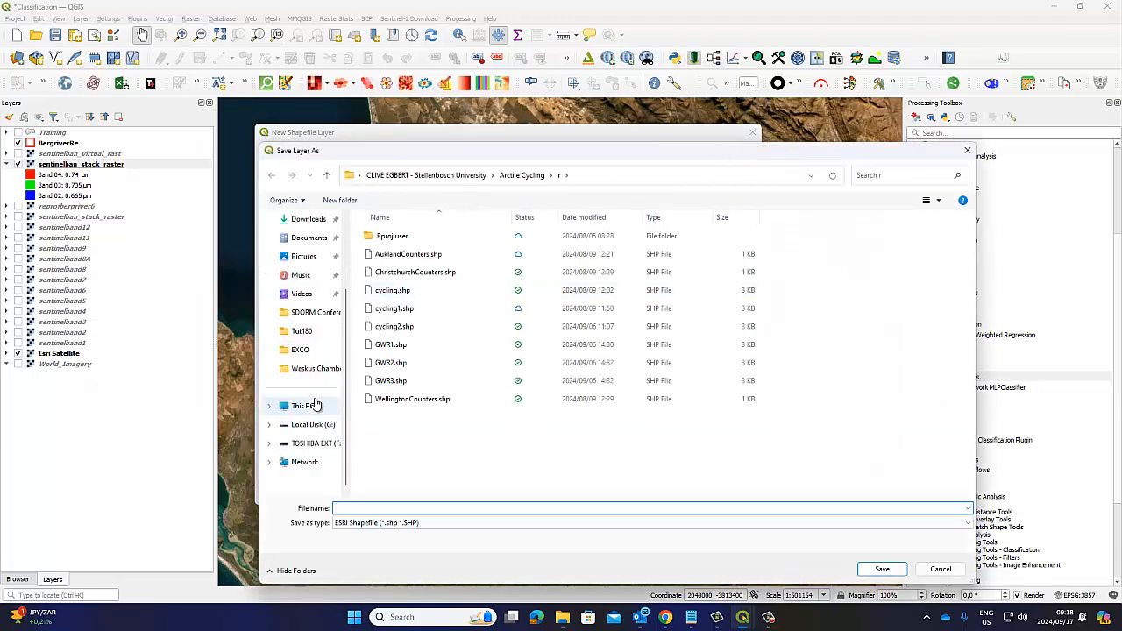
left_click(306, 447)
double_click(399, 237)
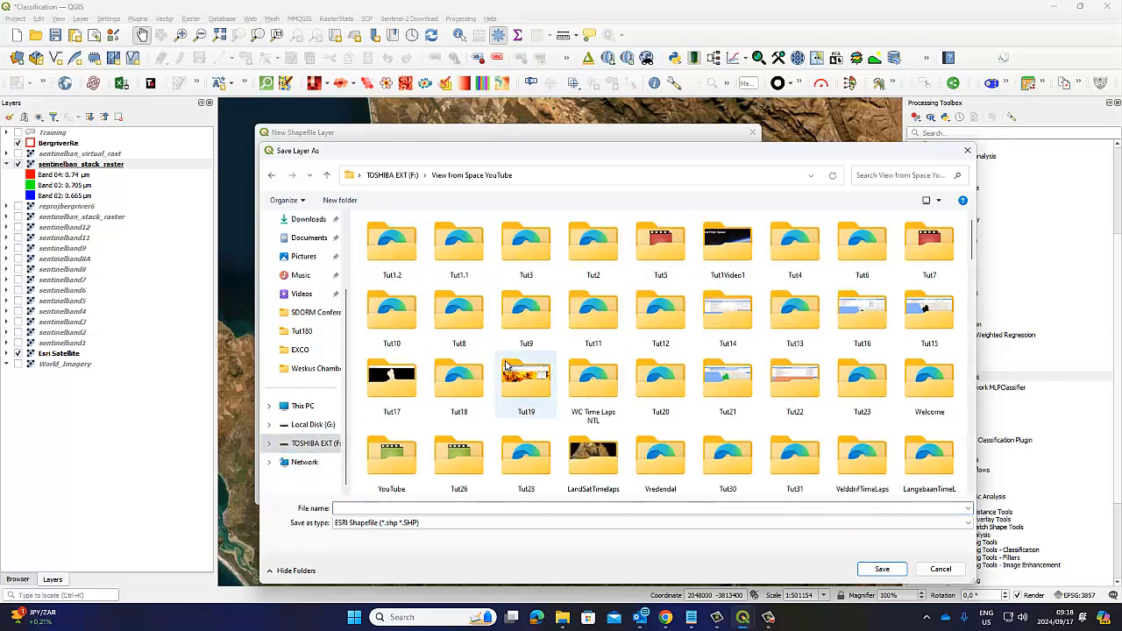
scroll(505, 366, "down", 15)
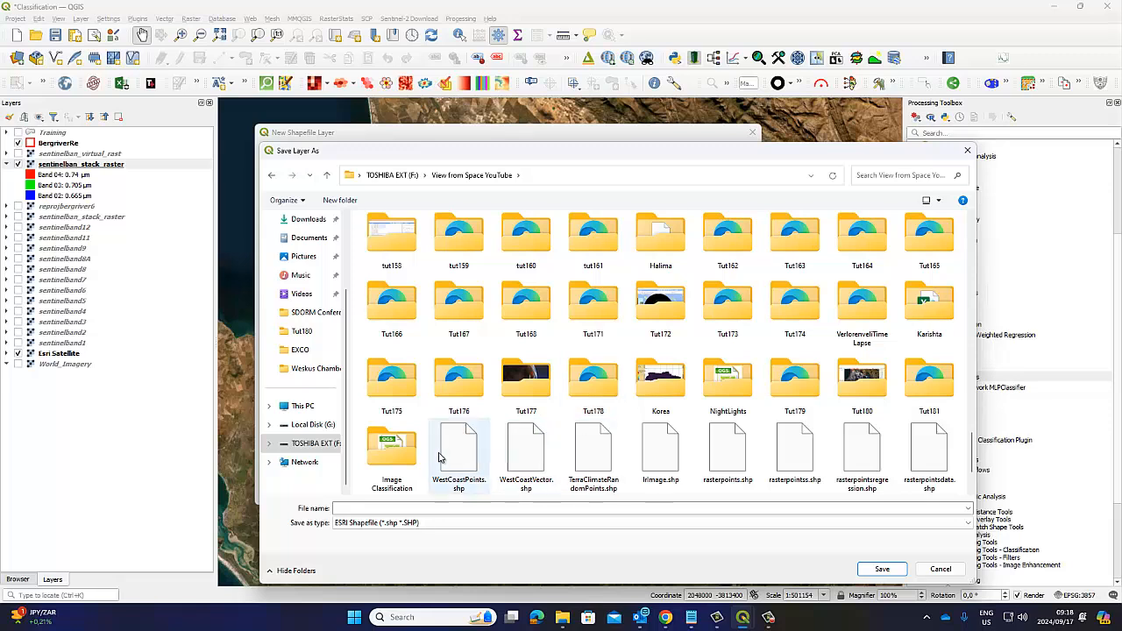
double_click(392, 451)
left_click(364, 508)
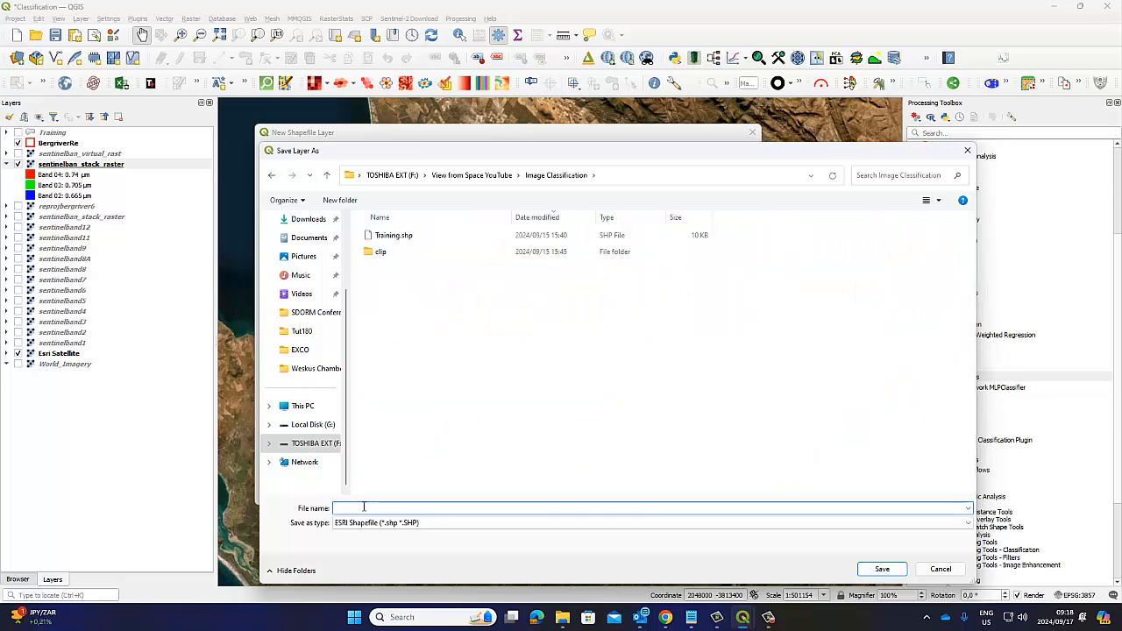
type("Traini")
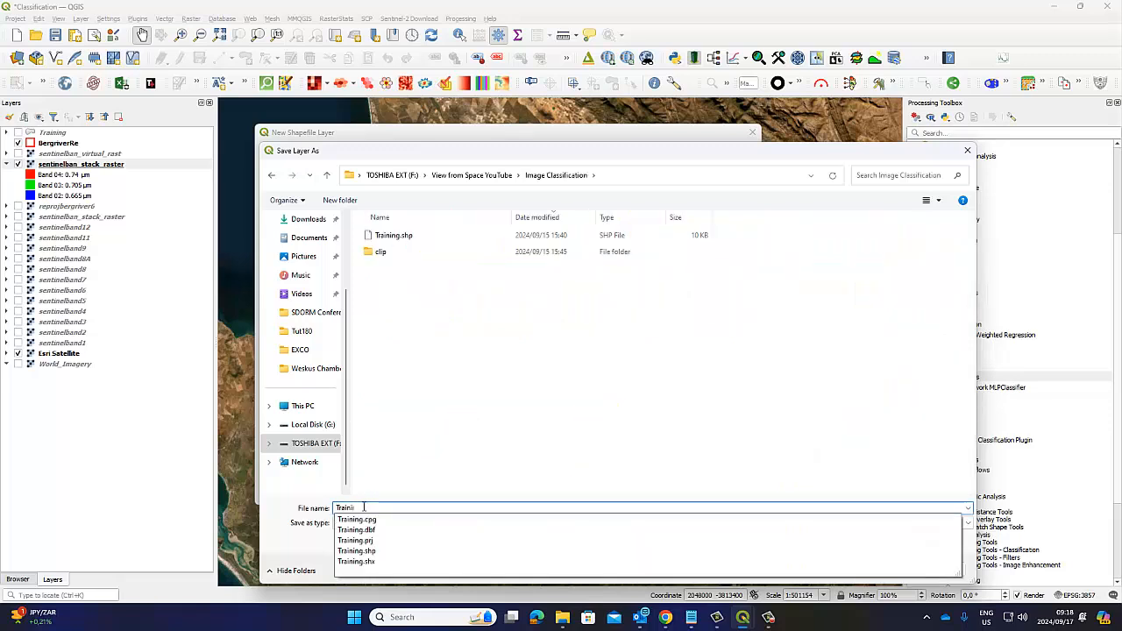
type("ng1")
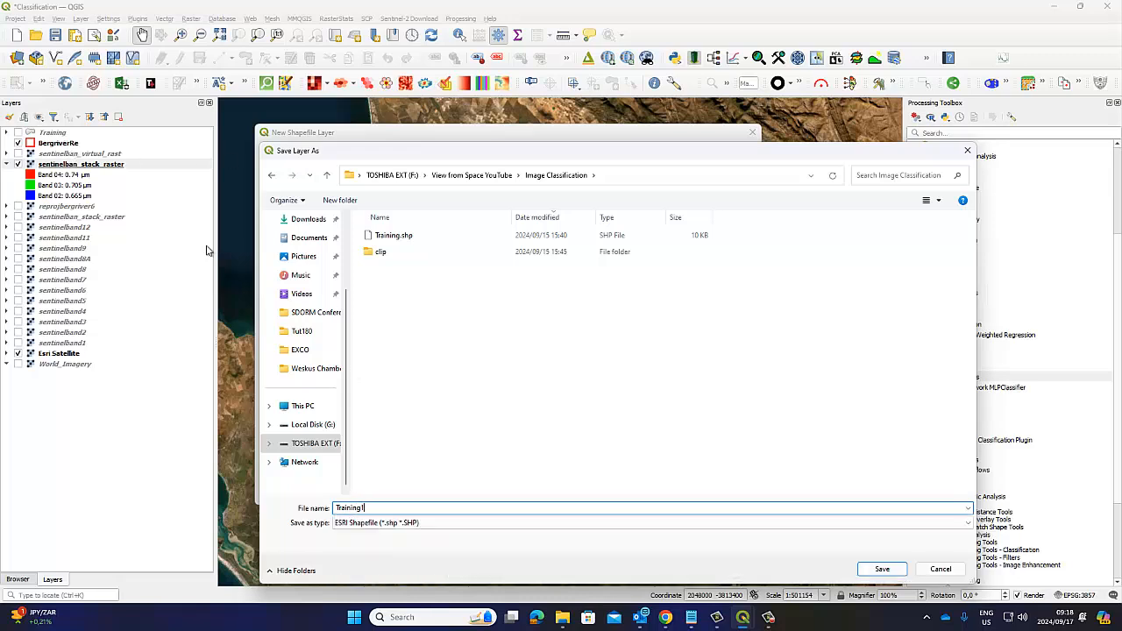
left_click(885, 572)
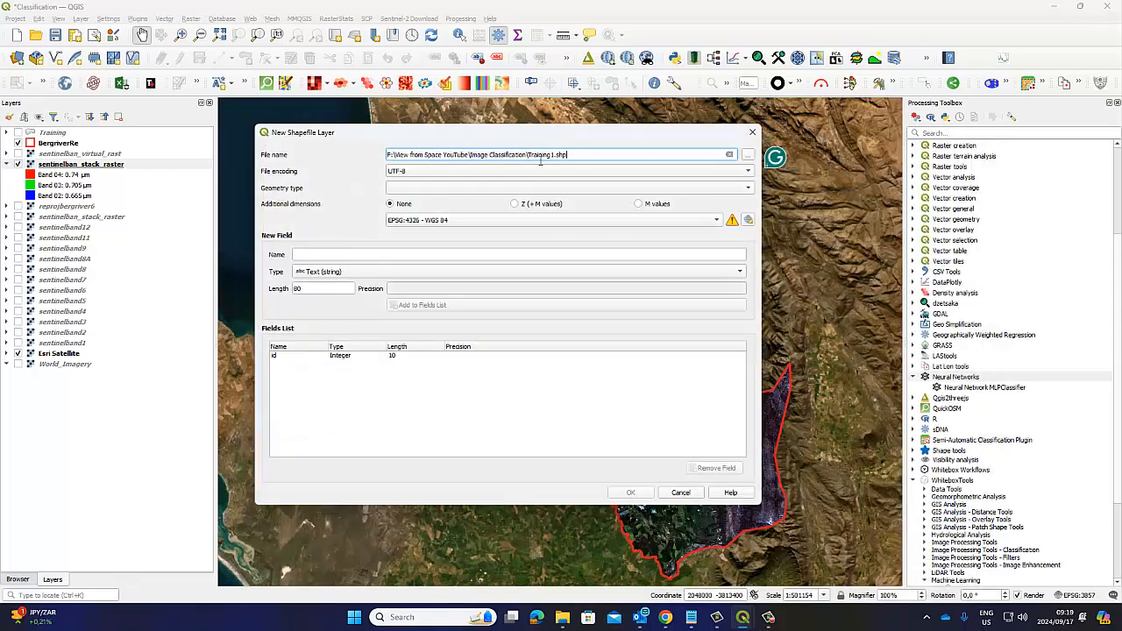
Step: Set the shapefile's encoding to UTF-8, geometry type to Polygon and CRS to the project's EPSG:3857 - WGS 84 / Pseudo-Mercator
left_click(439, 172)
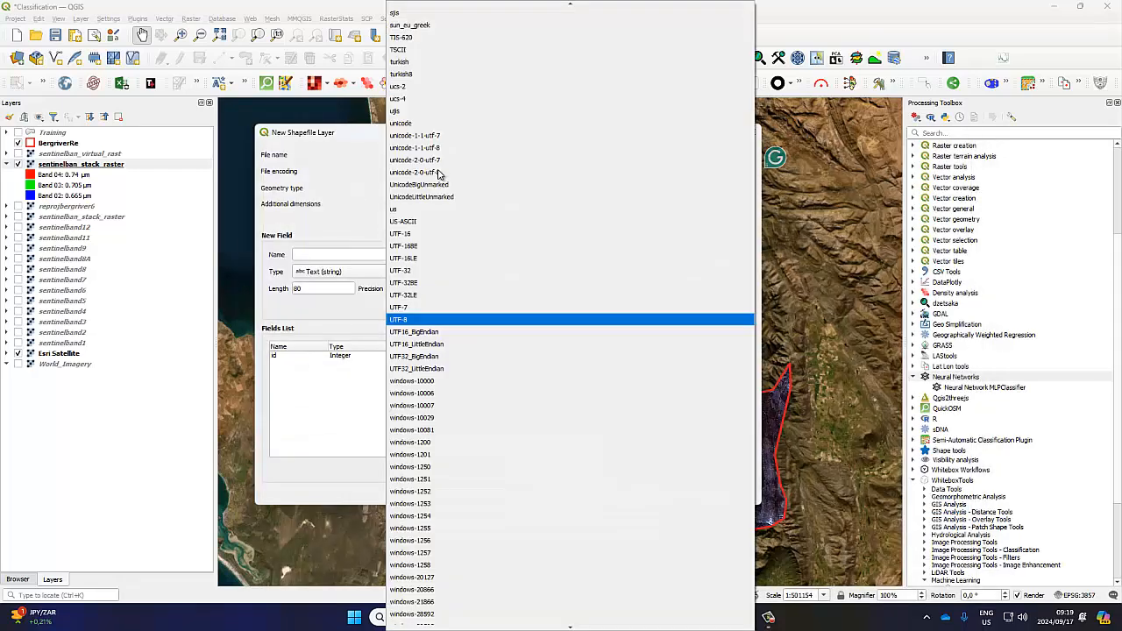
left_click(438, 317)
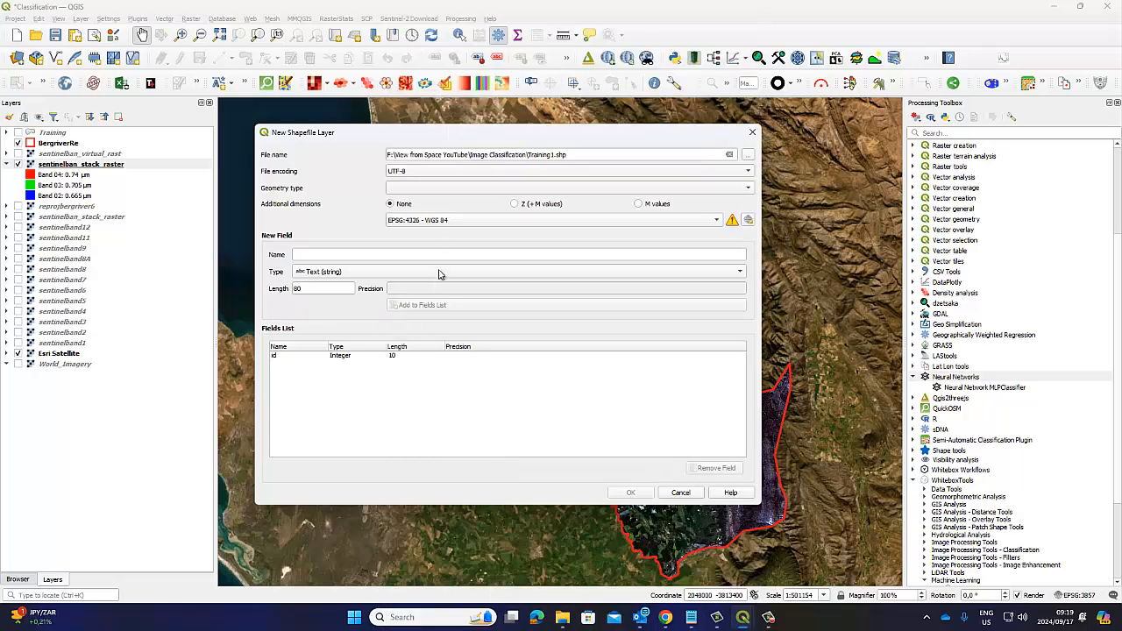
left_click(436, 173)
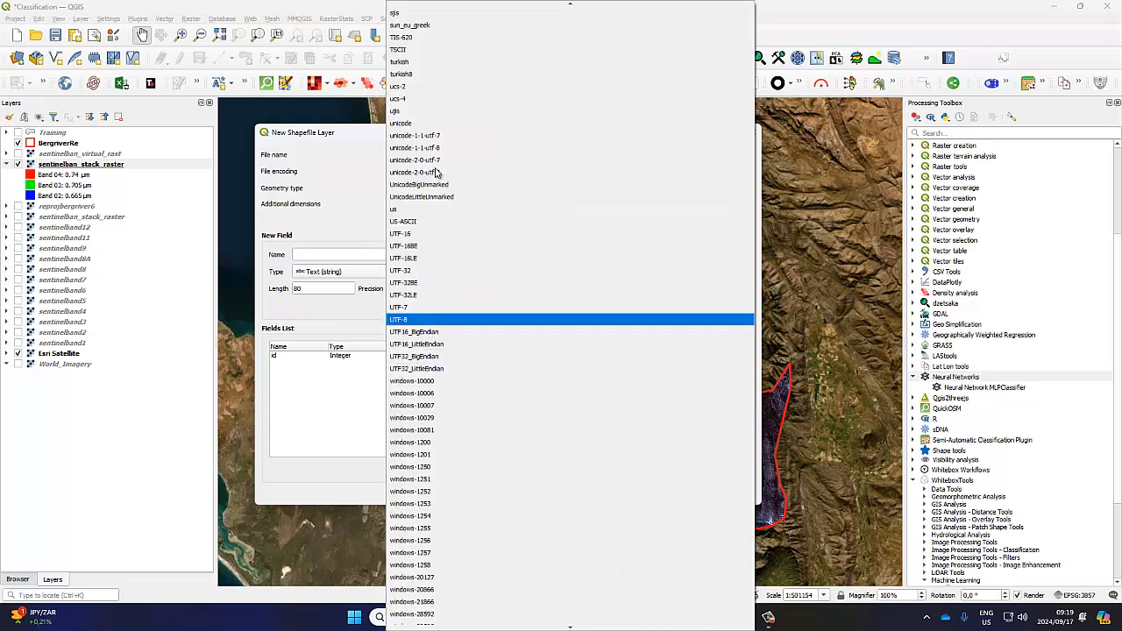
left_click(419, 320)
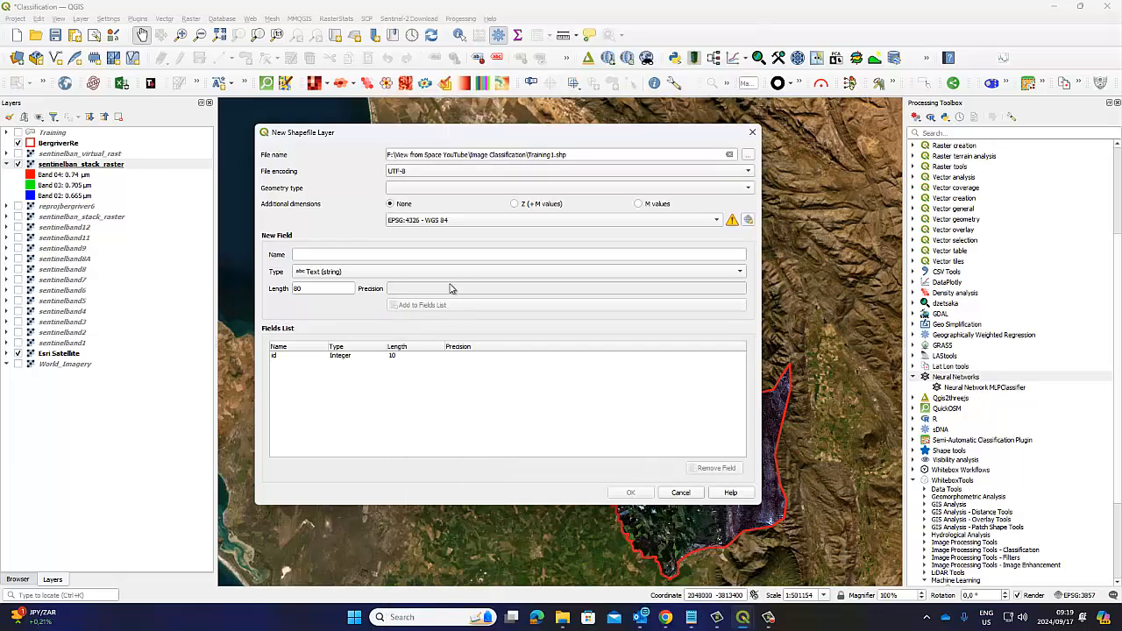
left_click(403, 190)
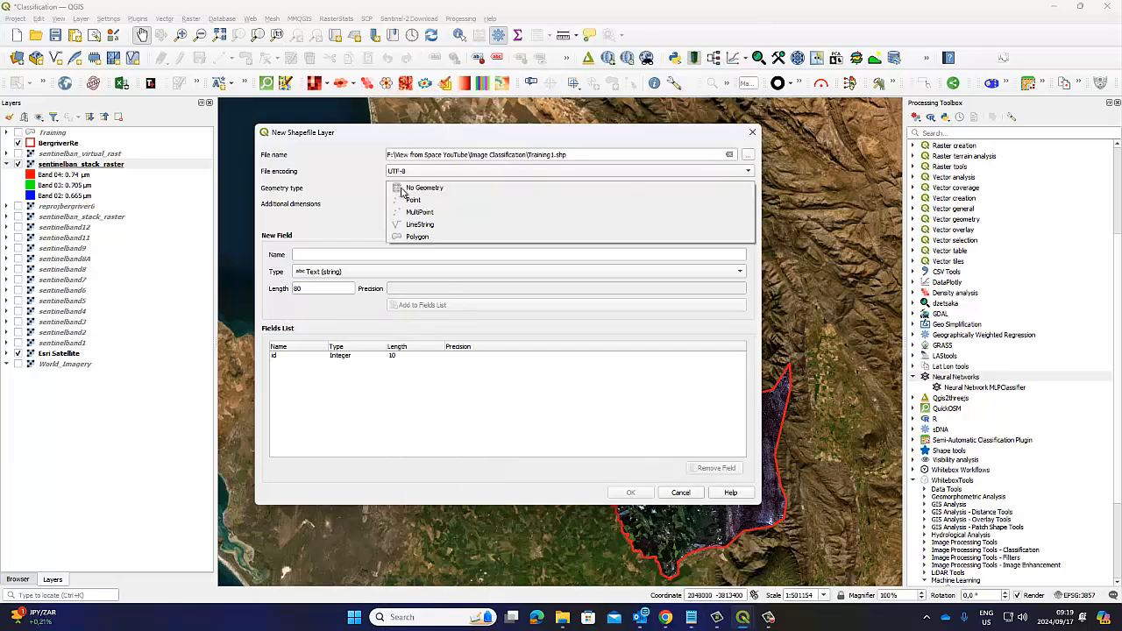
left_click(411, 238)
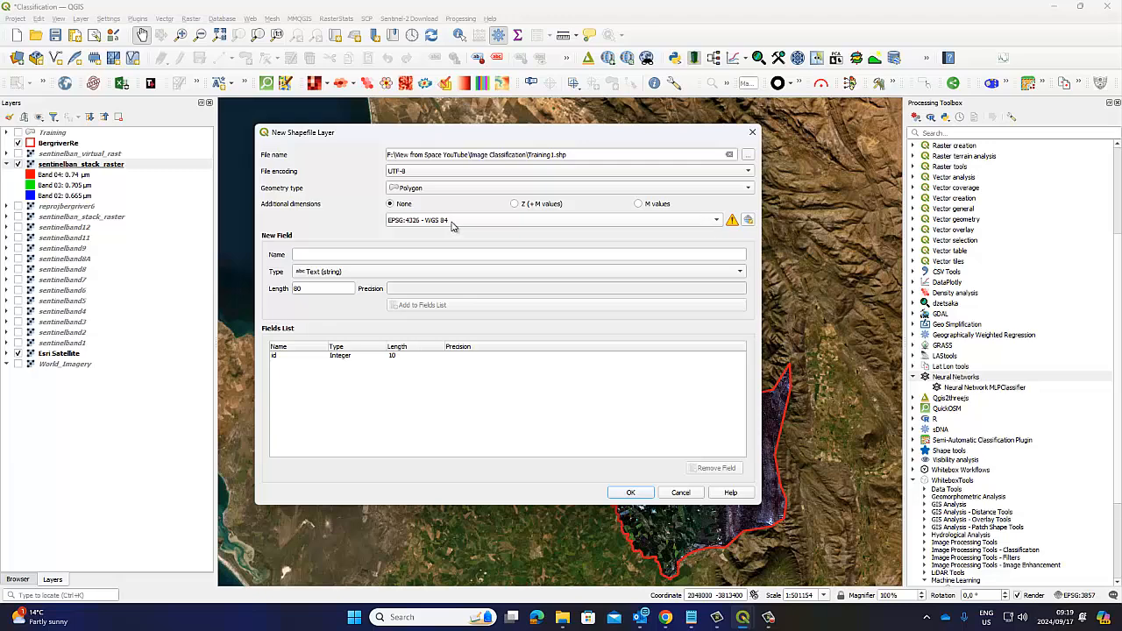
left_click(716, 220)
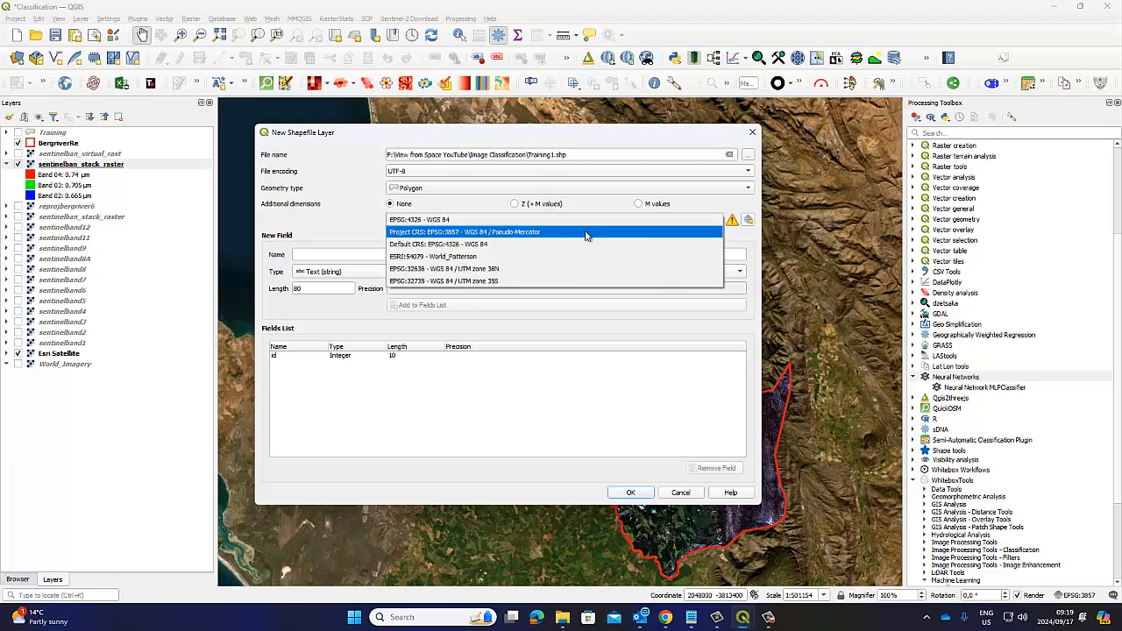
left_click(563, 233)
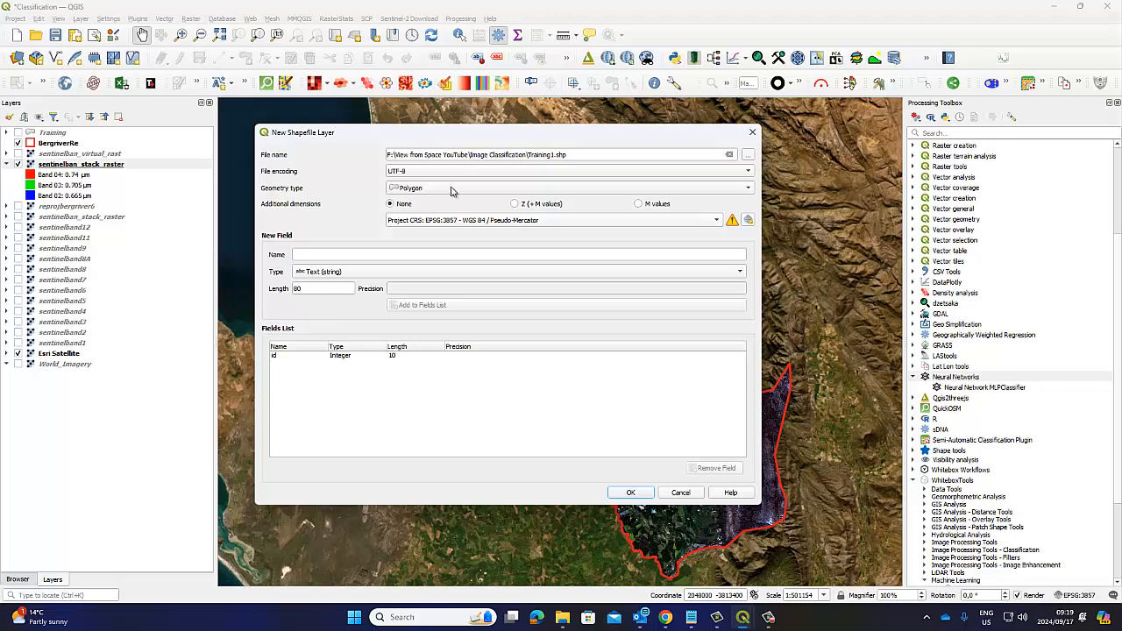
Step: Add a text field named Class with length 80 to the shapefile, and create the layer
left_click(307, 253)
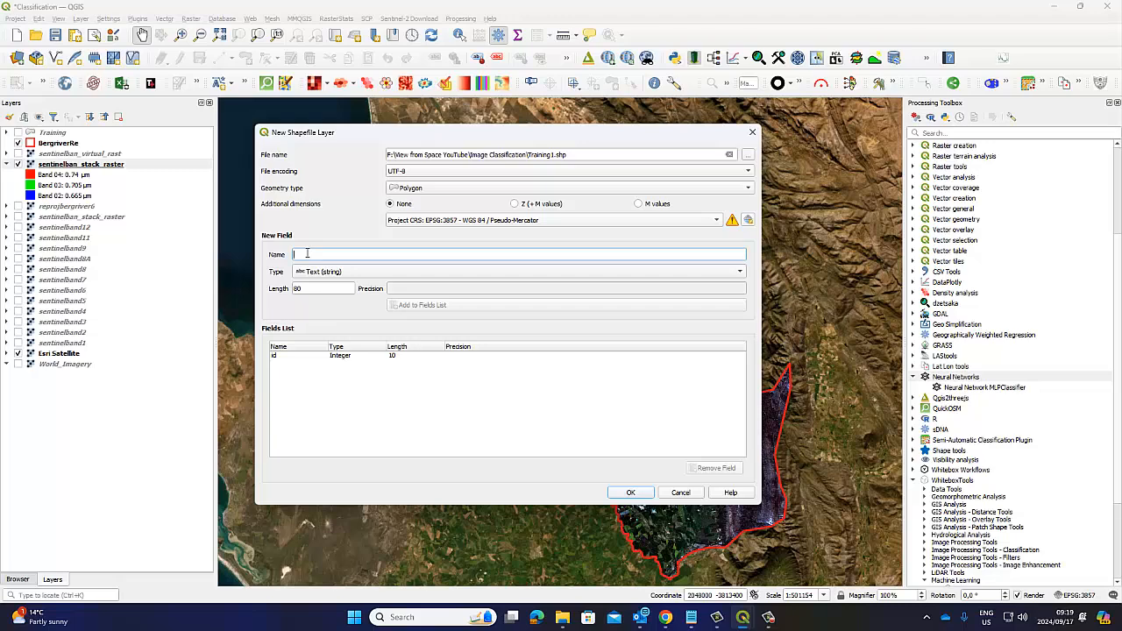
type("c")
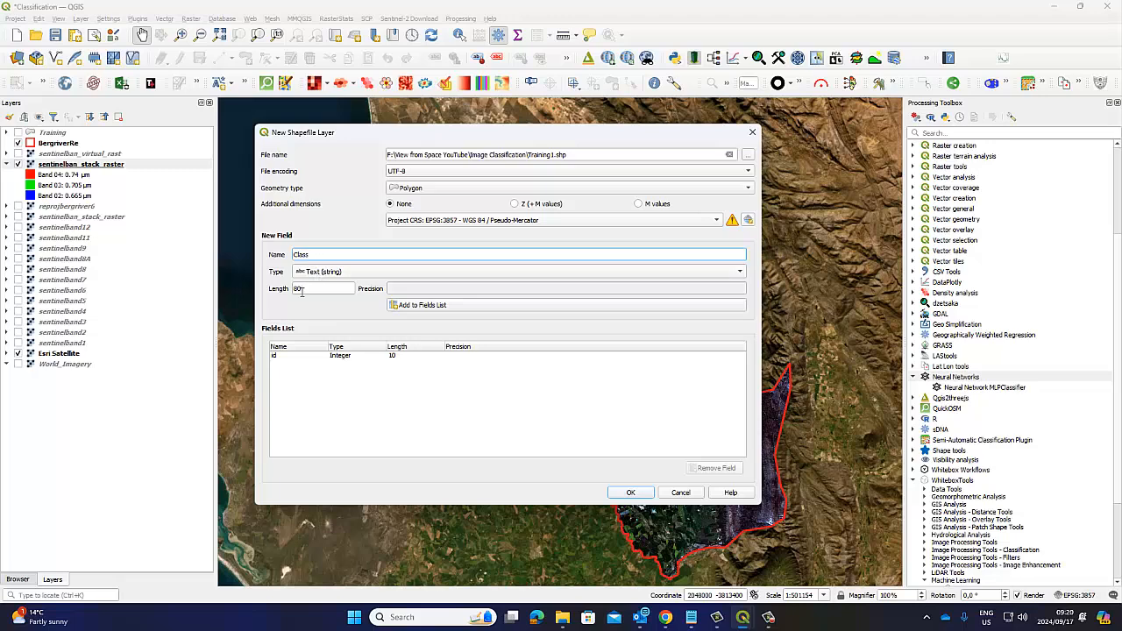
left_click(419, 306)
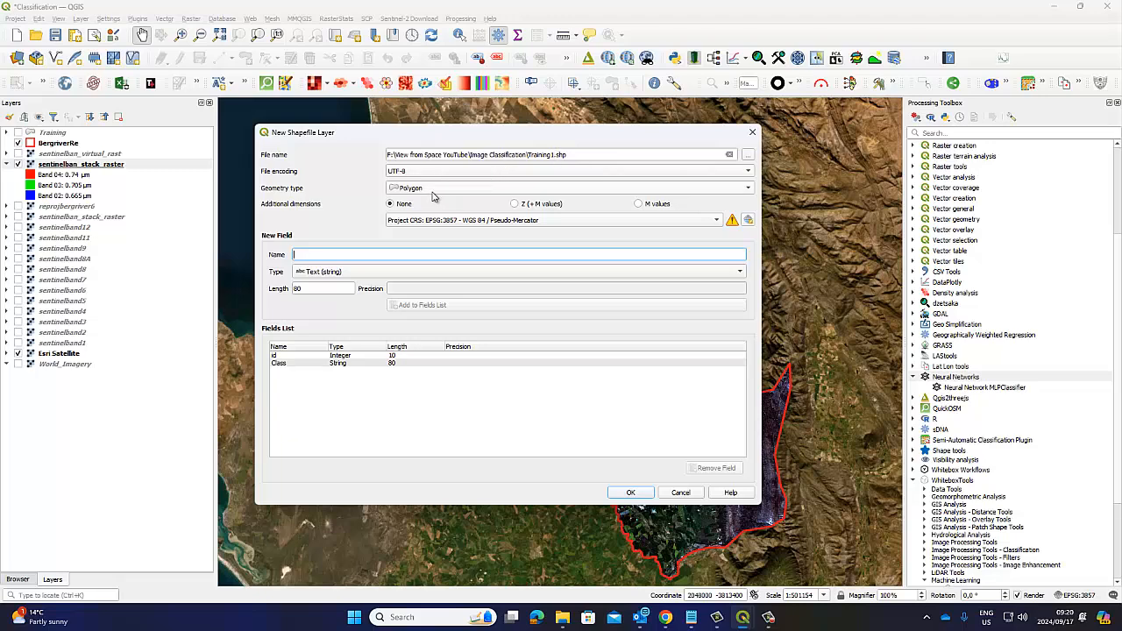
mouse_move(432, 225)
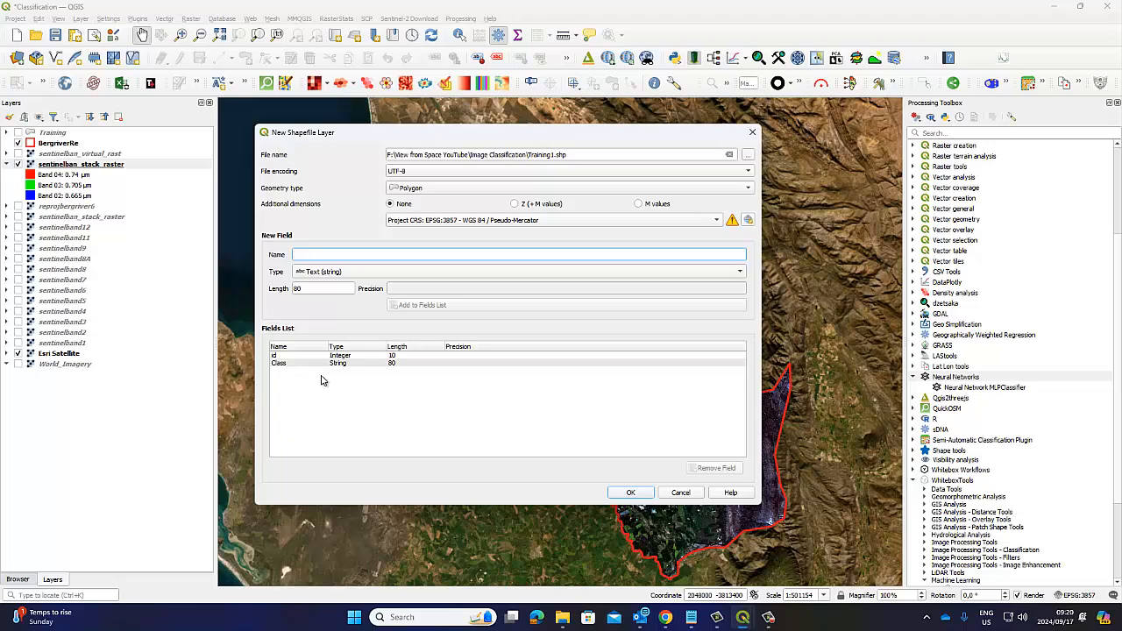
left_click(629, 492)
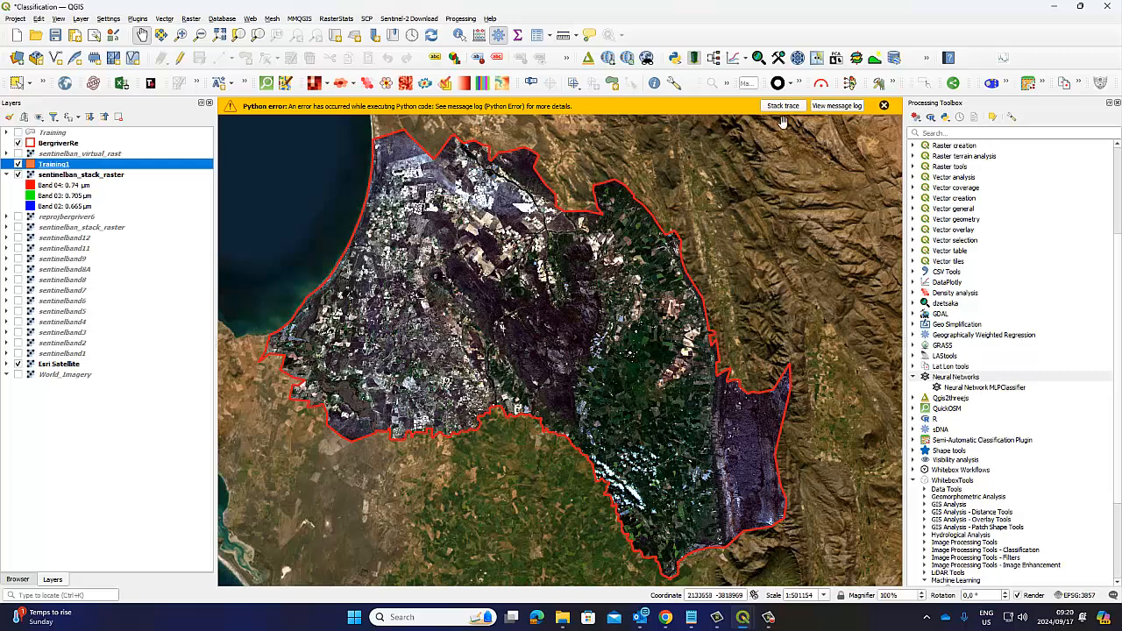
left_click(883, 105)
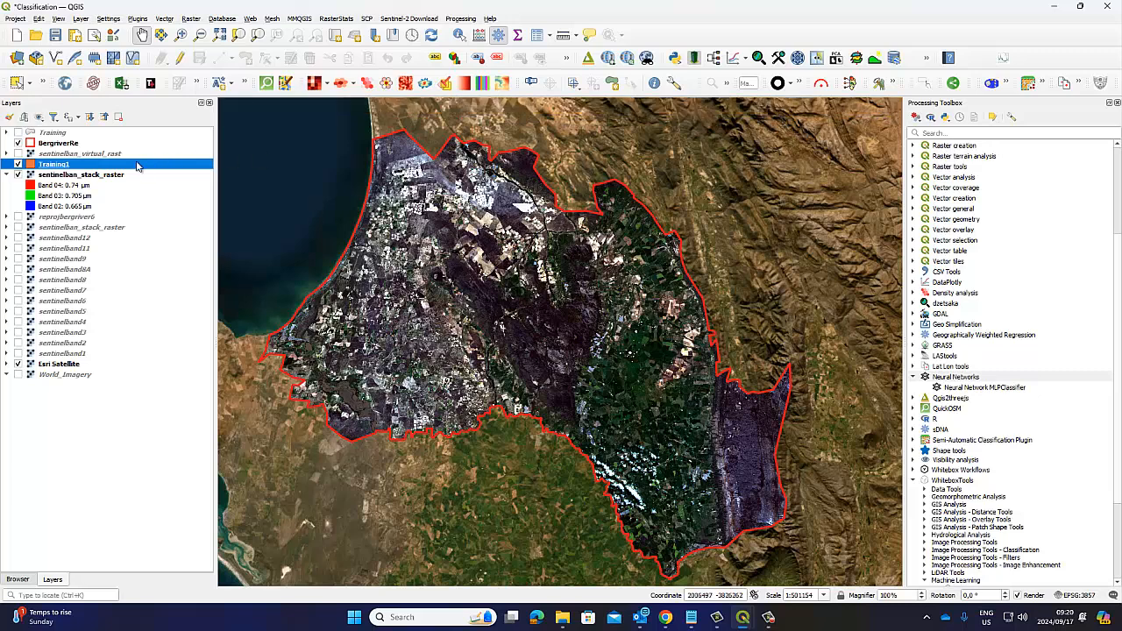
Step: Move the Training1 layer to the top of the layer order and collapse the band legend of sentinelban_stack_raster
left_click_drag(47, 166, 35, 134)
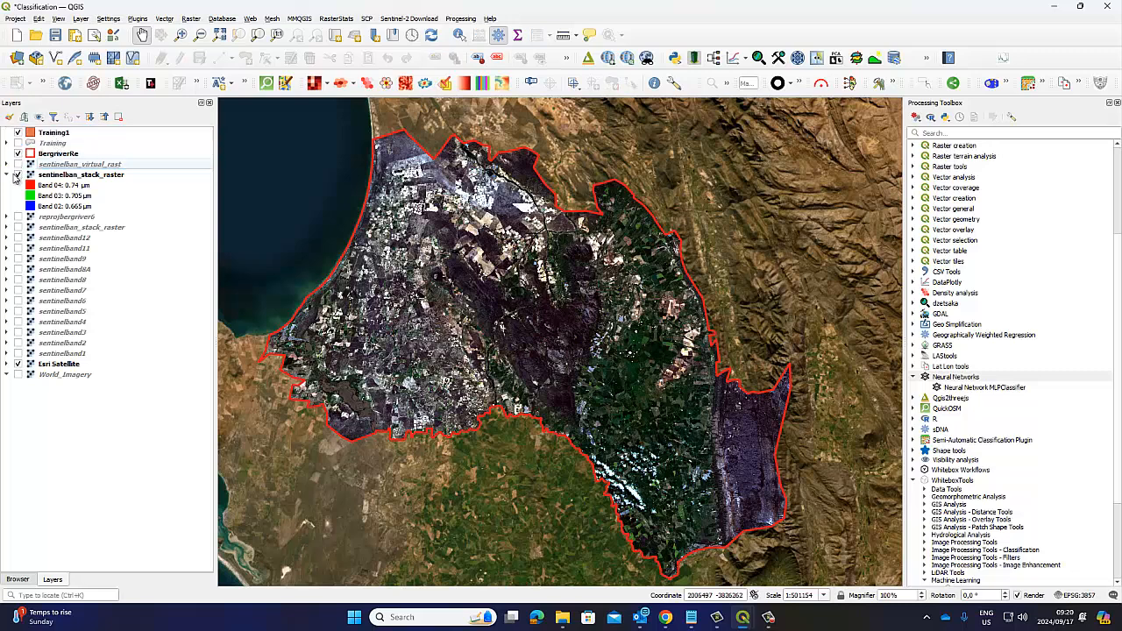
left_click(7, 175)
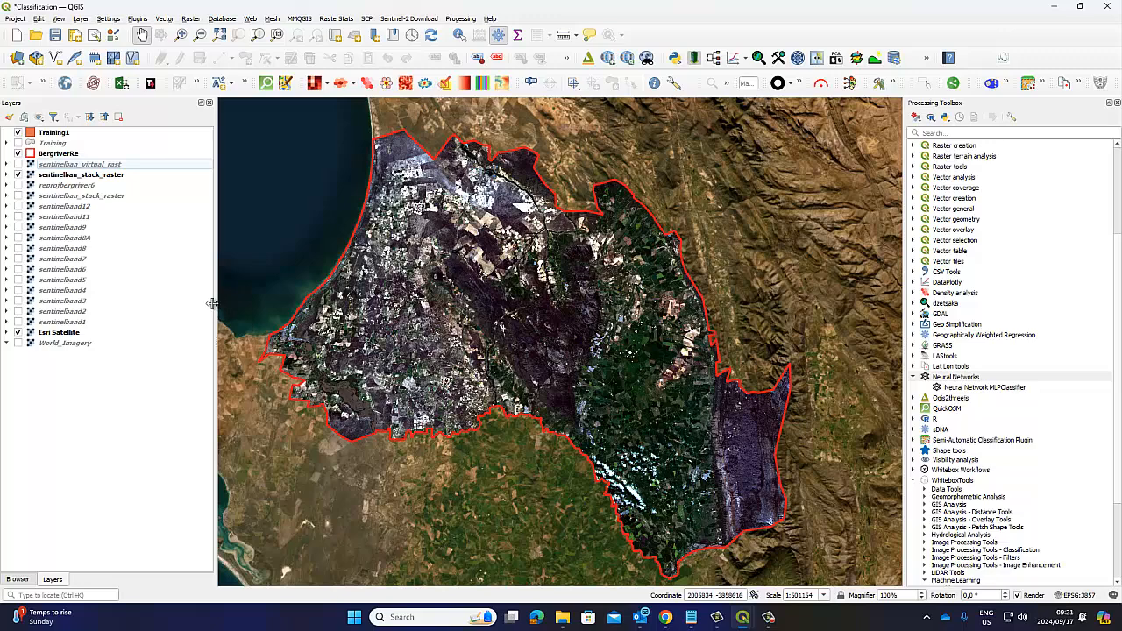
left_click_drag(212, 304, 150, 298)
Step: Examine the stacked raster along the river in the southwest of the Bergrivier area, up to its mouth at the coast
left_click_drag(454, 327, 447, 344)
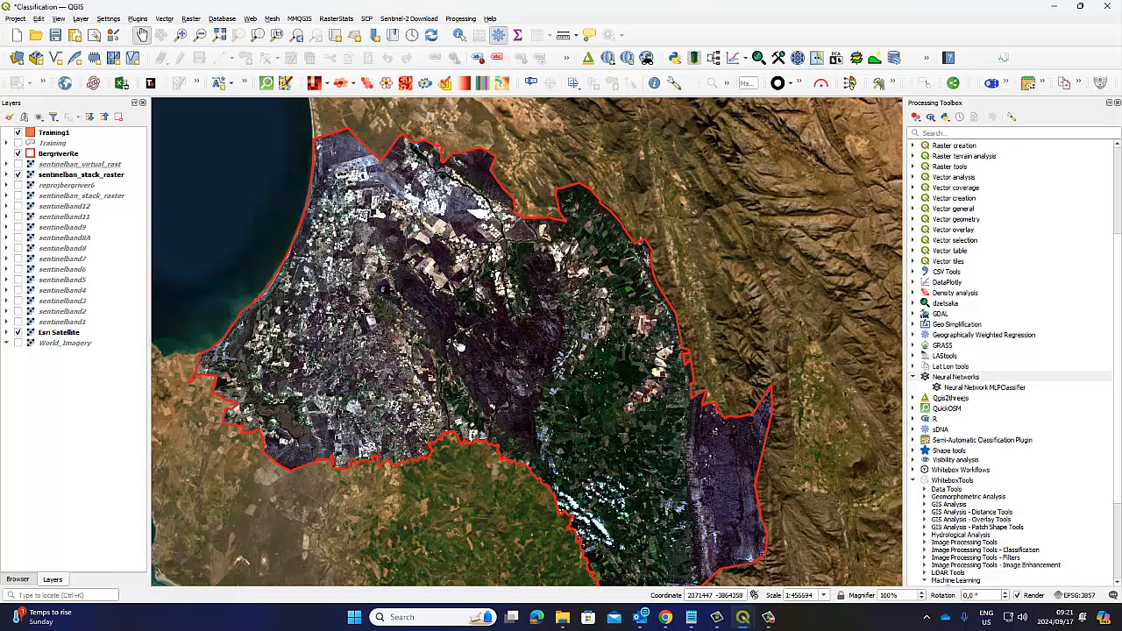
left_click_drag(474, 336, 492, 322)
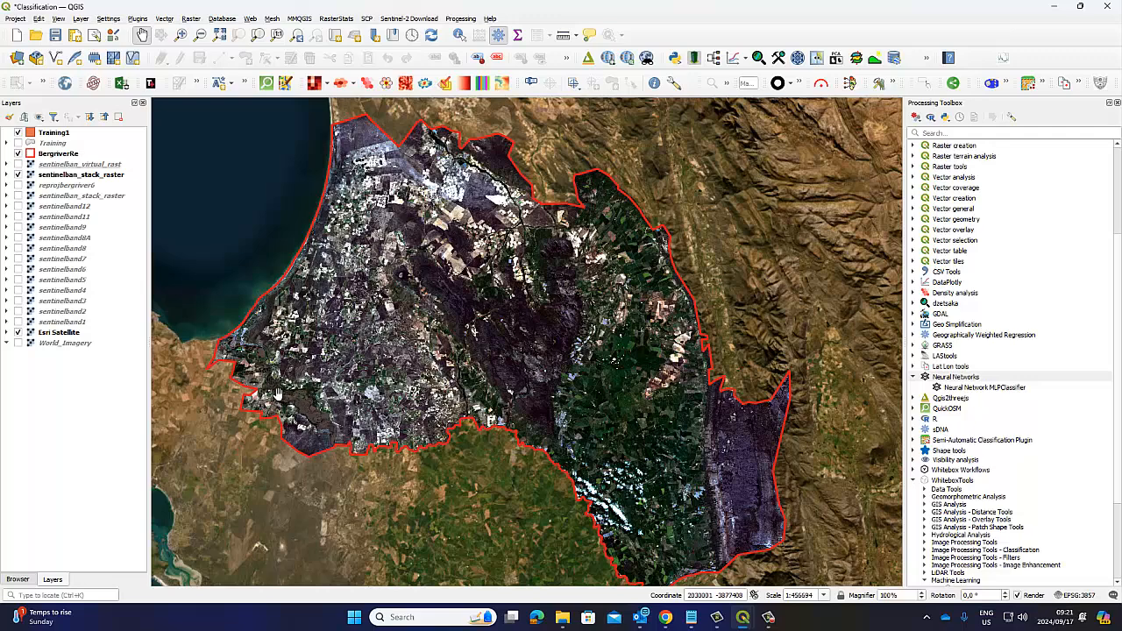
scroll(299, 395, "up", 2)
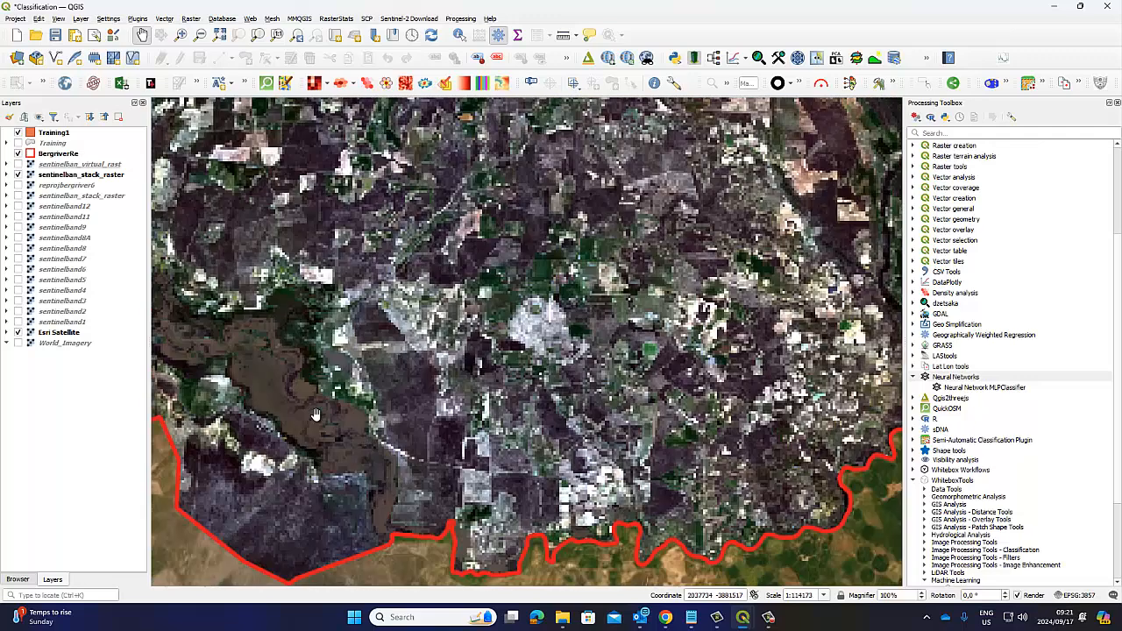
left_click_drag(316, 416, 483, 401)
scroll(470, 367, "up", 1)
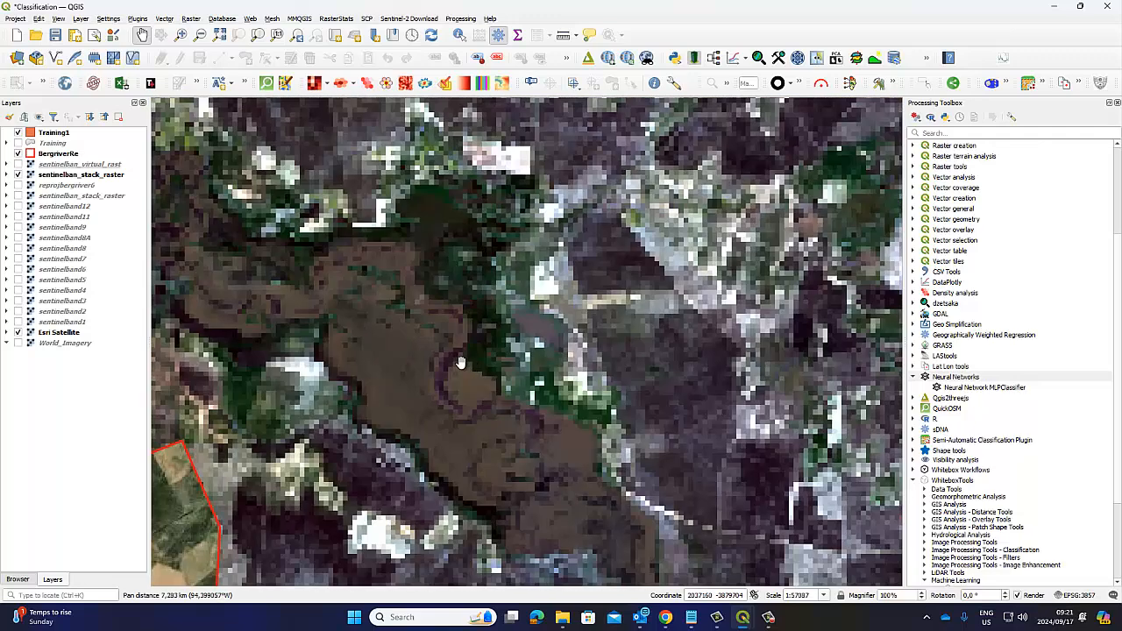
left_click_drag(315, 300, 551, 395)
left_click_drag(426, 237, 631, 439)
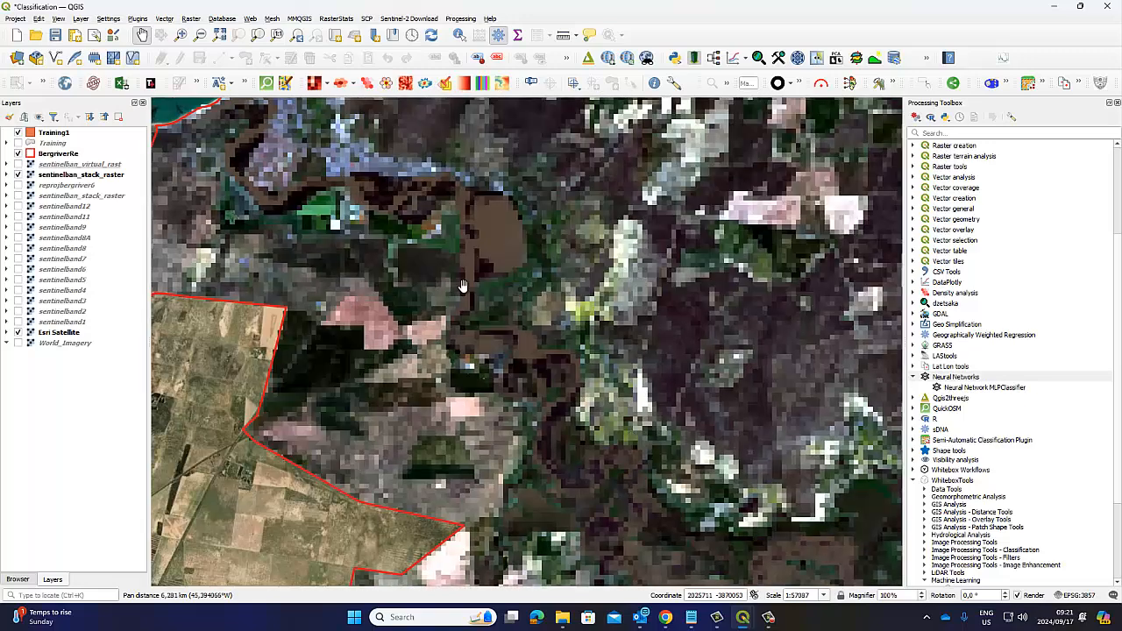
scroll(458, 283, "down", 1)
left_click_drag(425, 241, 433, 307)
scroll(381, 292, "up", 1)
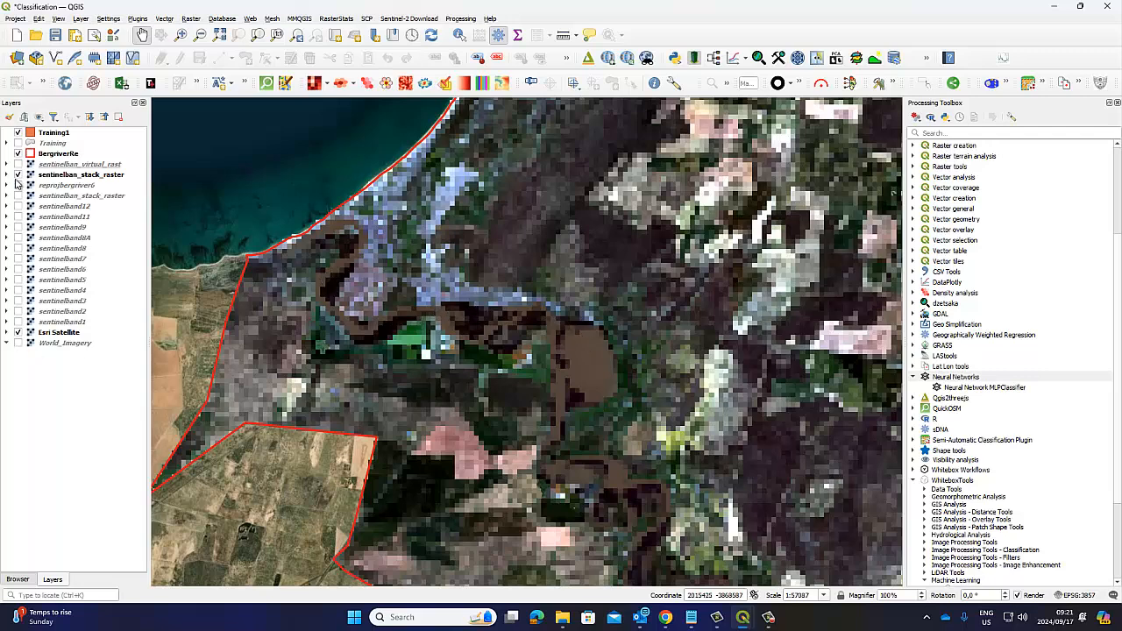
Step: Compare sentinelban_stack_raster and the BergriverRe outline with the Esri Satellite imagery at the river mouth by switching their visibility
left_click(18, 175)
left_click(17, 176)
left_click(18, 175)
left_click(18, 176)
left_click(18, 175)
scroll(307, 230, "up", 2)
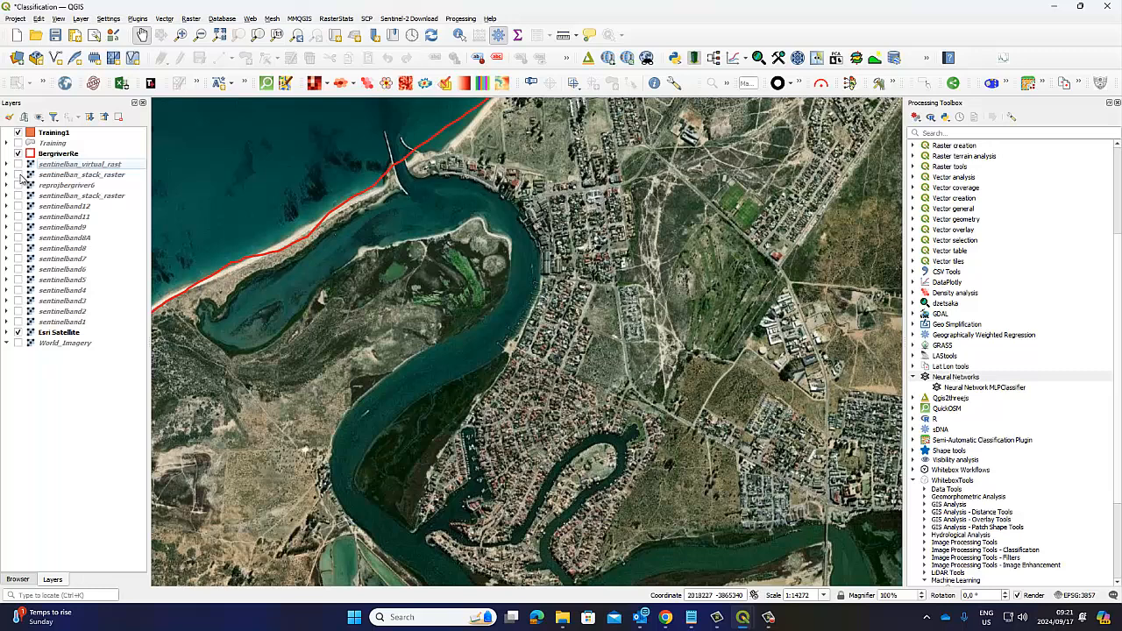
left_click(17, 176)
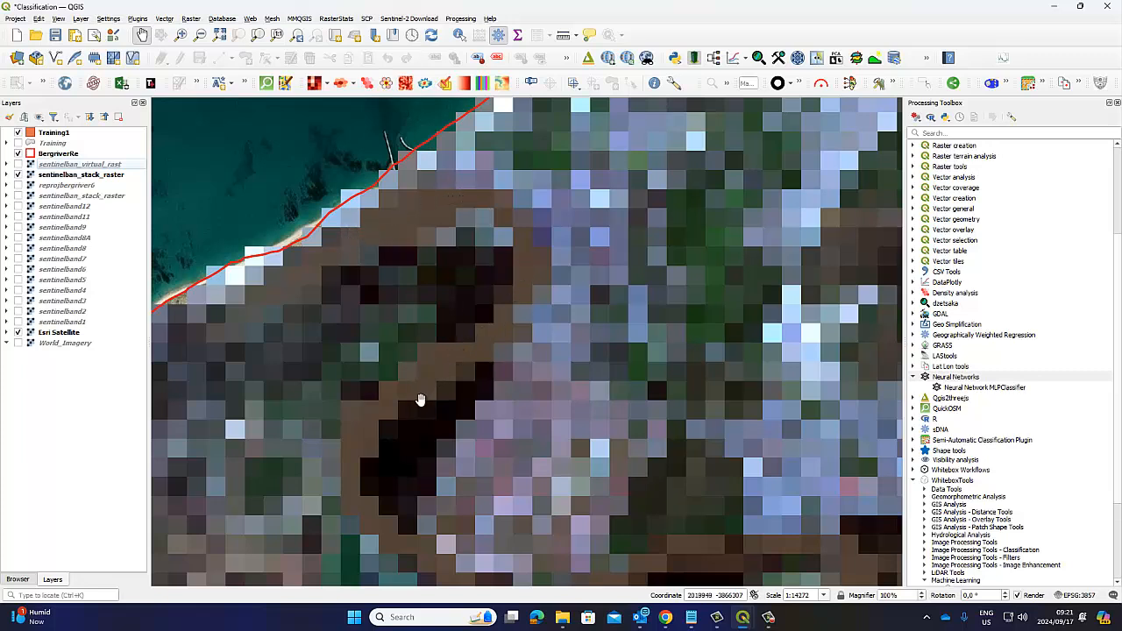
left_click(18, 174)
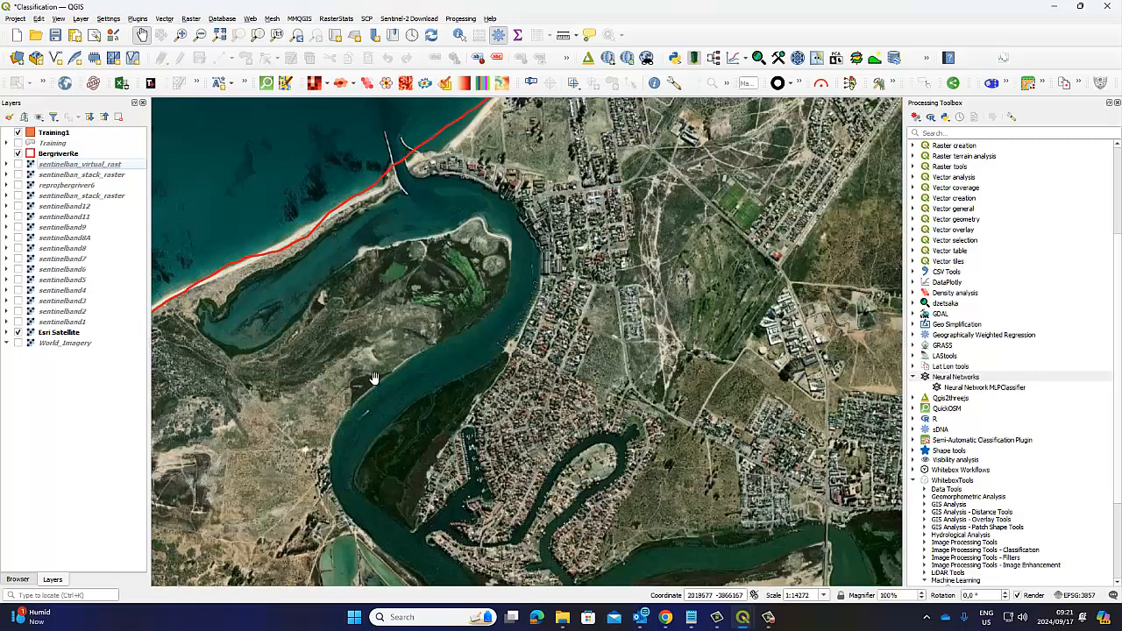
left_click(19, 154)
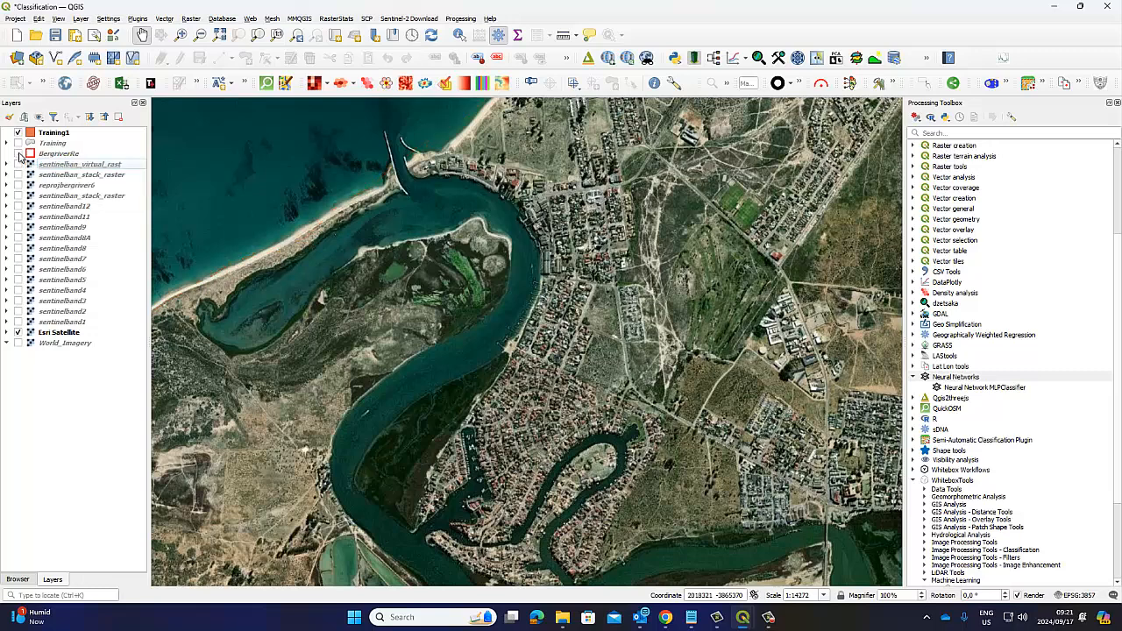
left_click(18, 154)
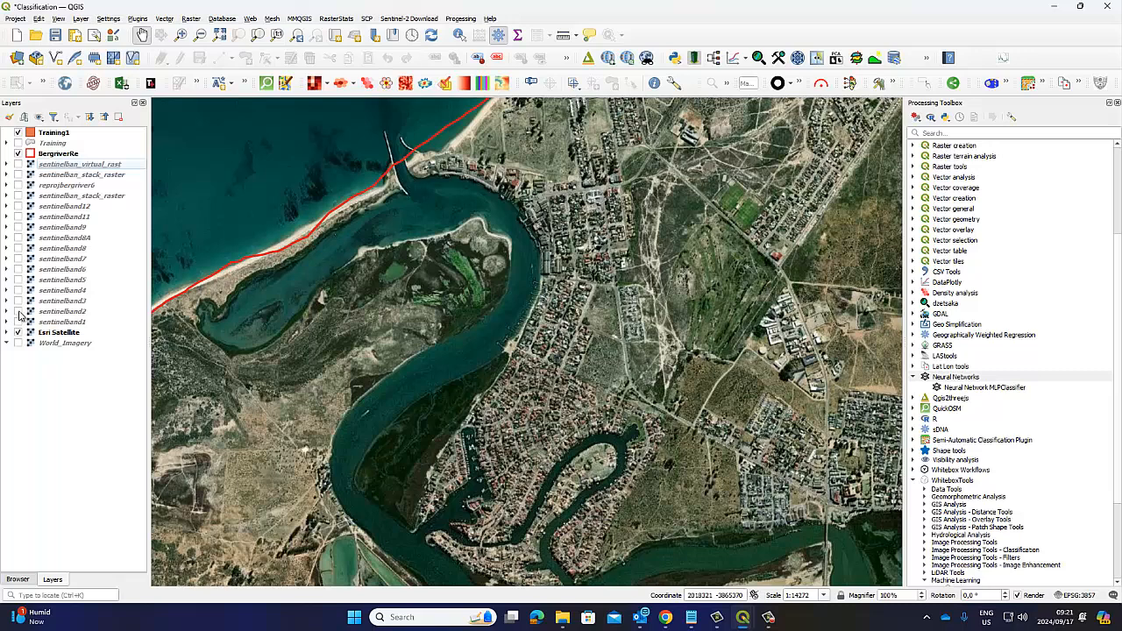
Step: Show sentinelban_virtual_rast instead of sentinelban_stack_raster and expand its band legend
left_click(18, 175)
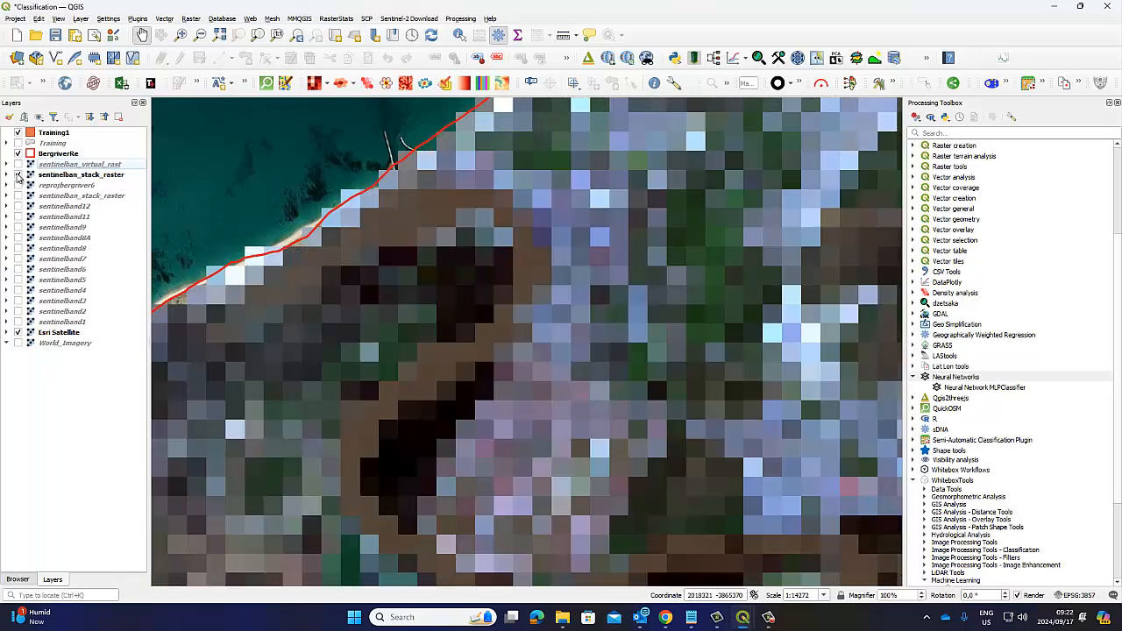
left_click(19, 174)
left_click(19, 164)
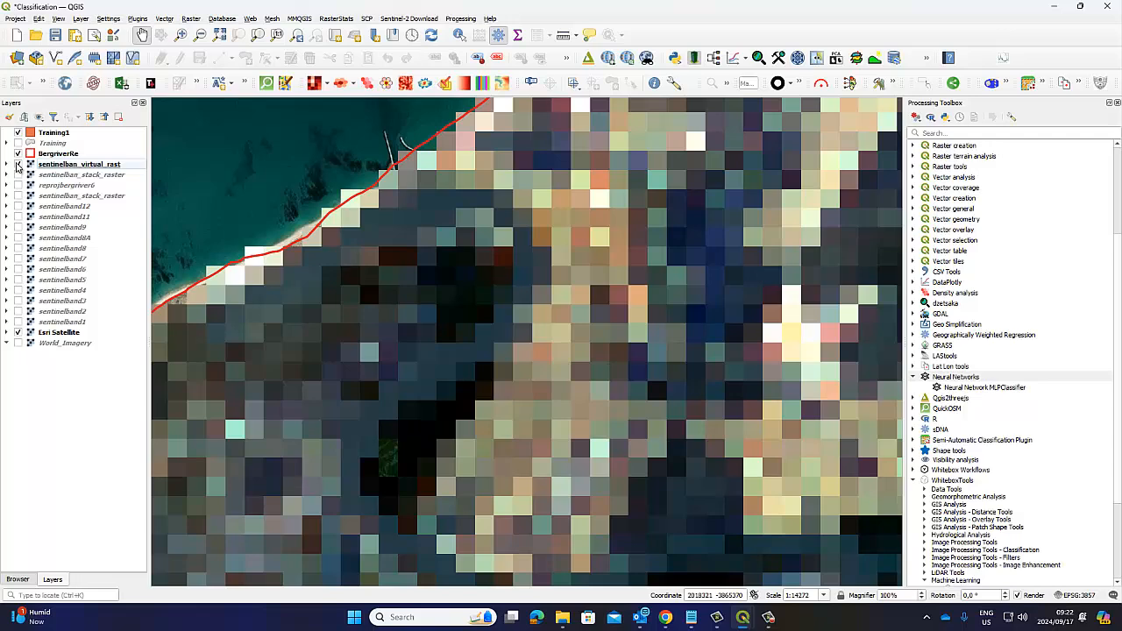
left_click(18, 164)
left_click(18, 164)
left_click(6, 164)
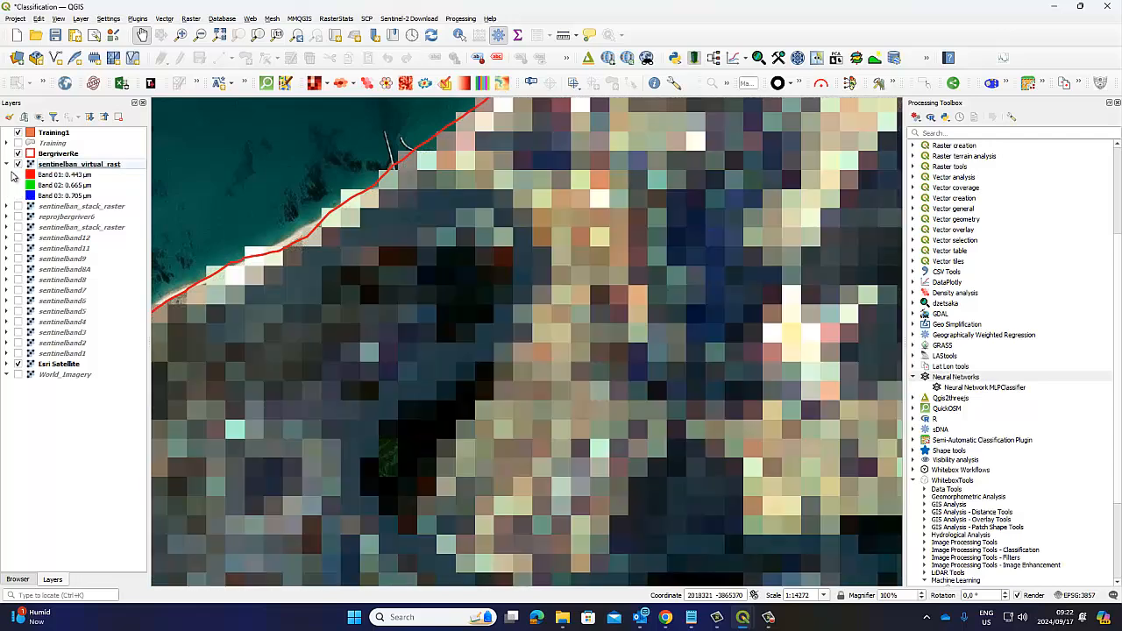
Step: Set sentinelban_virtual_rast's red, green and blue channels to Band 02, Band 03 and Band 04, dismissing the Python errors
right_click(64, 169)
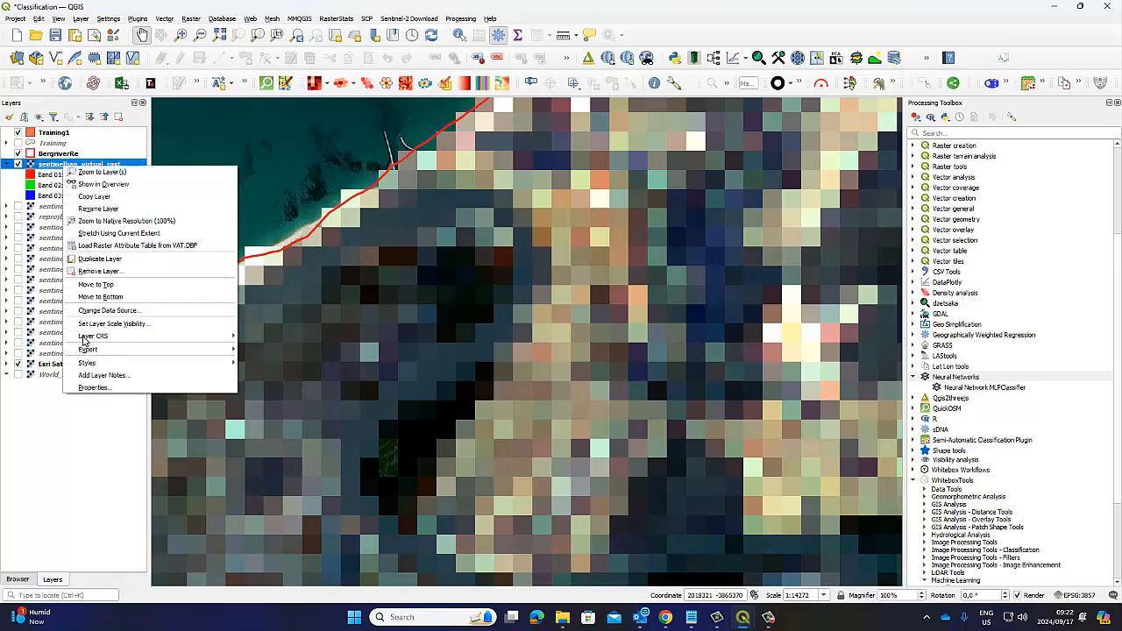
left_click(94, 381)
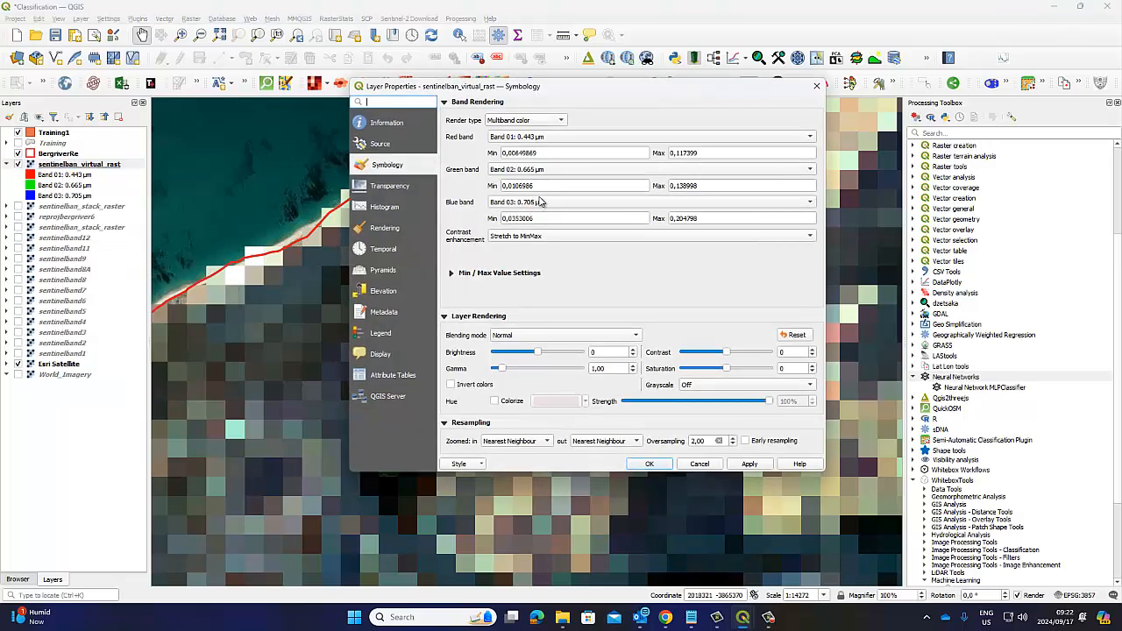
left_click(553, 139)
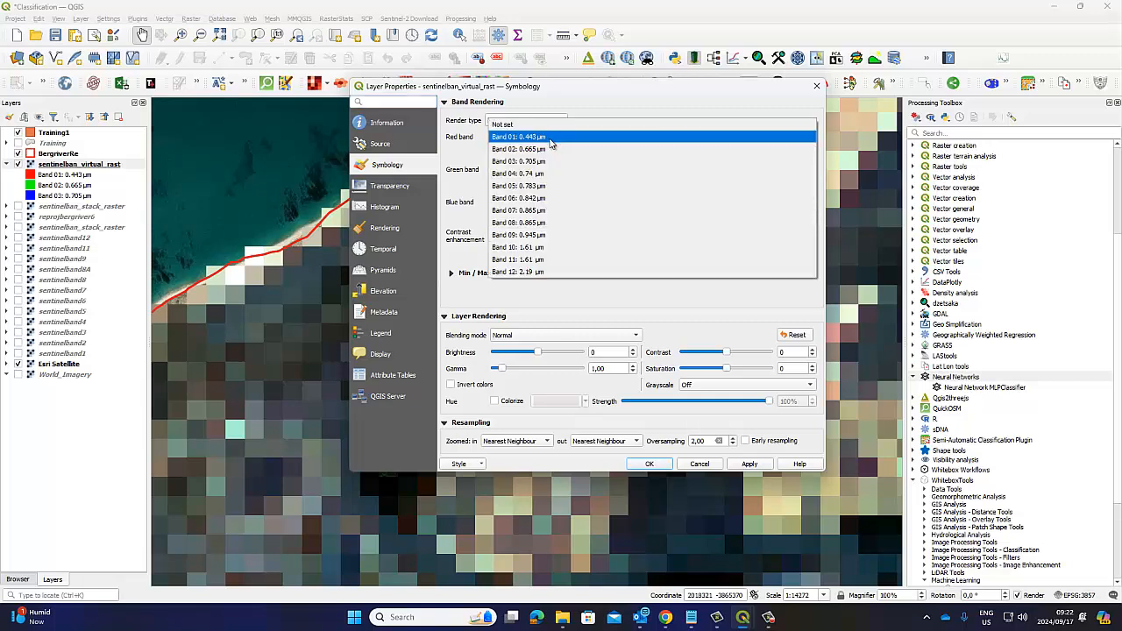
left_click(542, 150)
left_click(526, 171)
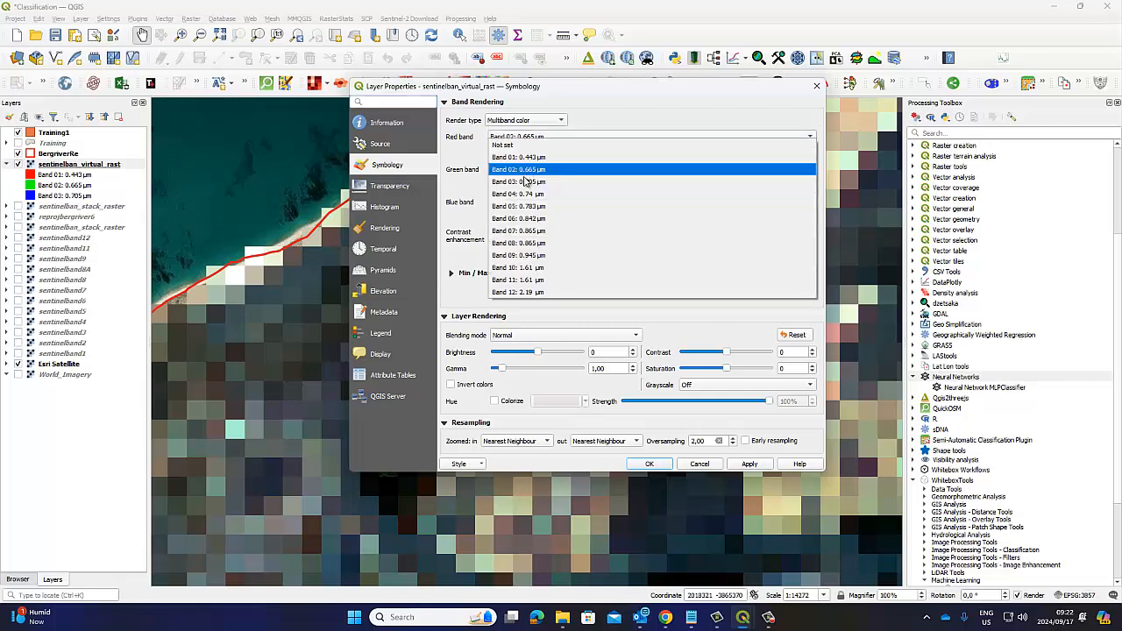
left_click(522, 185)
left_click(522, 203)
left_click(518, 214)
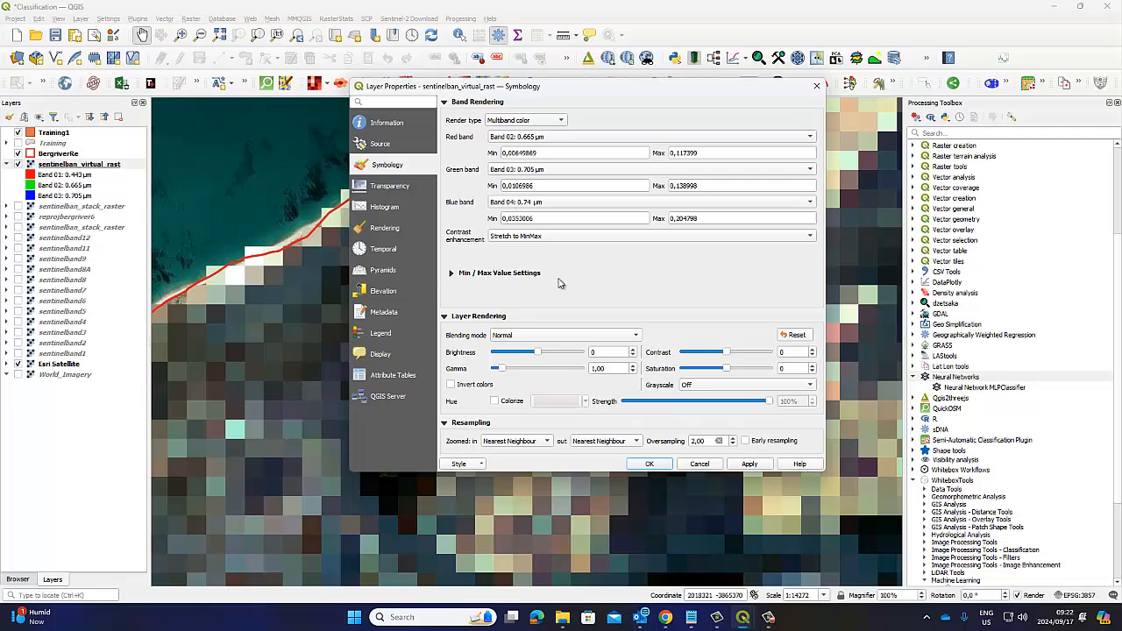
left_click(747, 464)
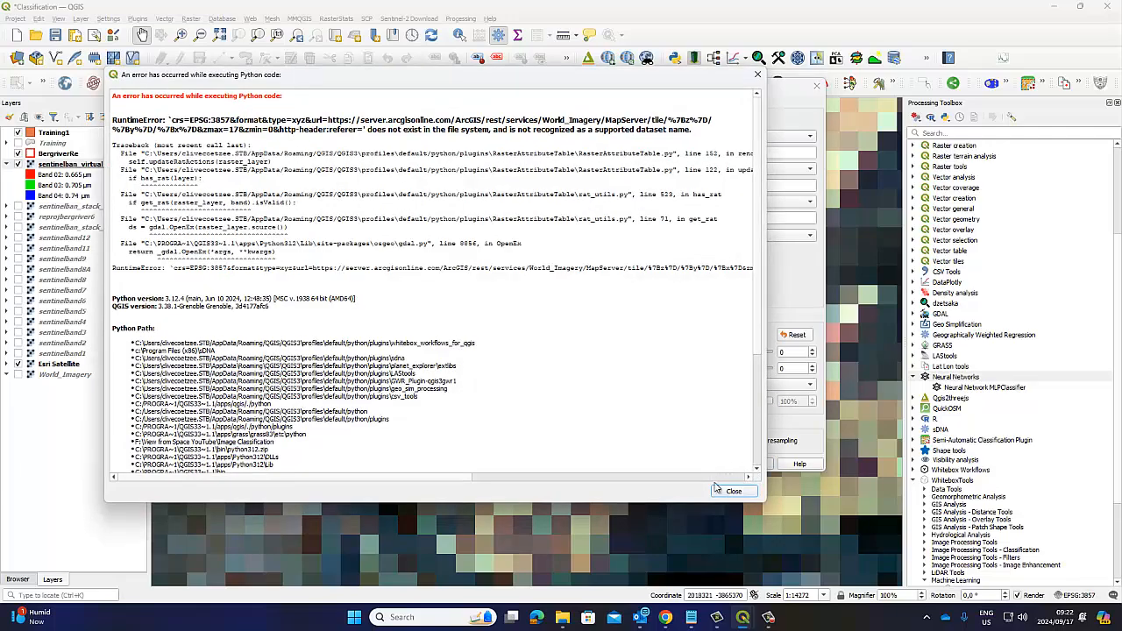
left_click(726, 491)
left_click(656, 464)
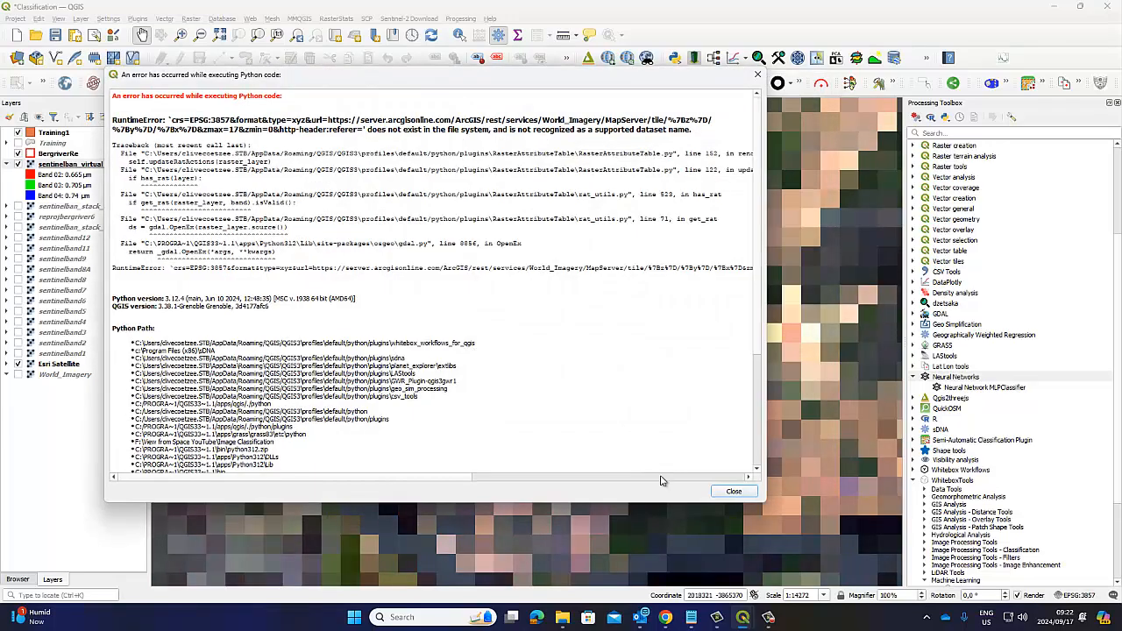
left_click(719, 494)
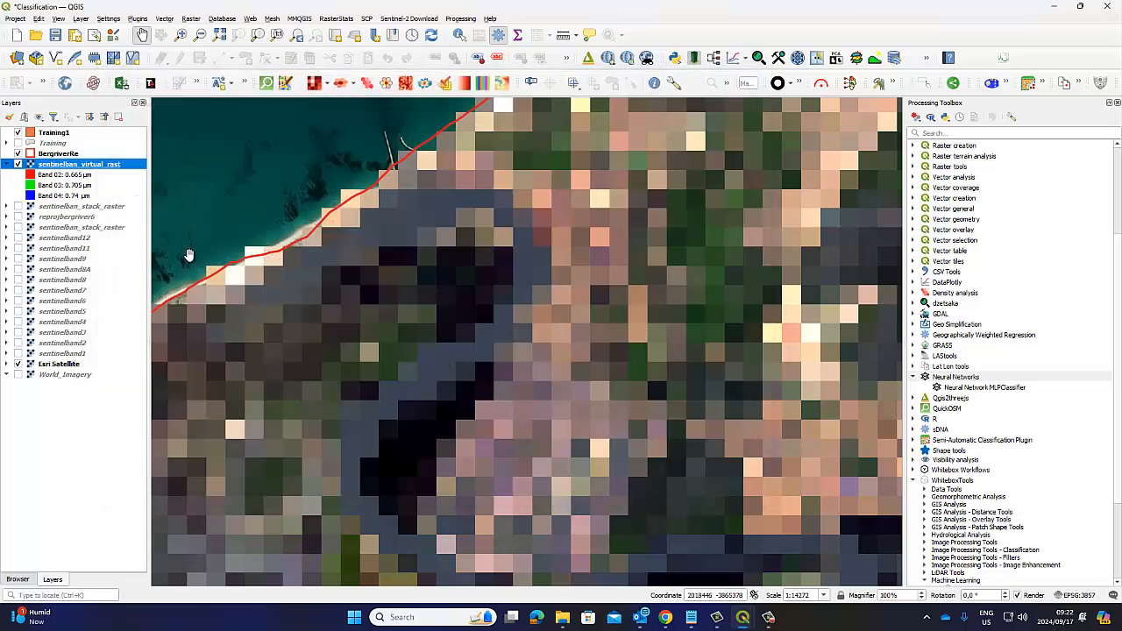
Step: Collapse the band legend of sentinelban_virtual_rast and make both it and sentinelban_stack_raster visible
left_click(18, 164)
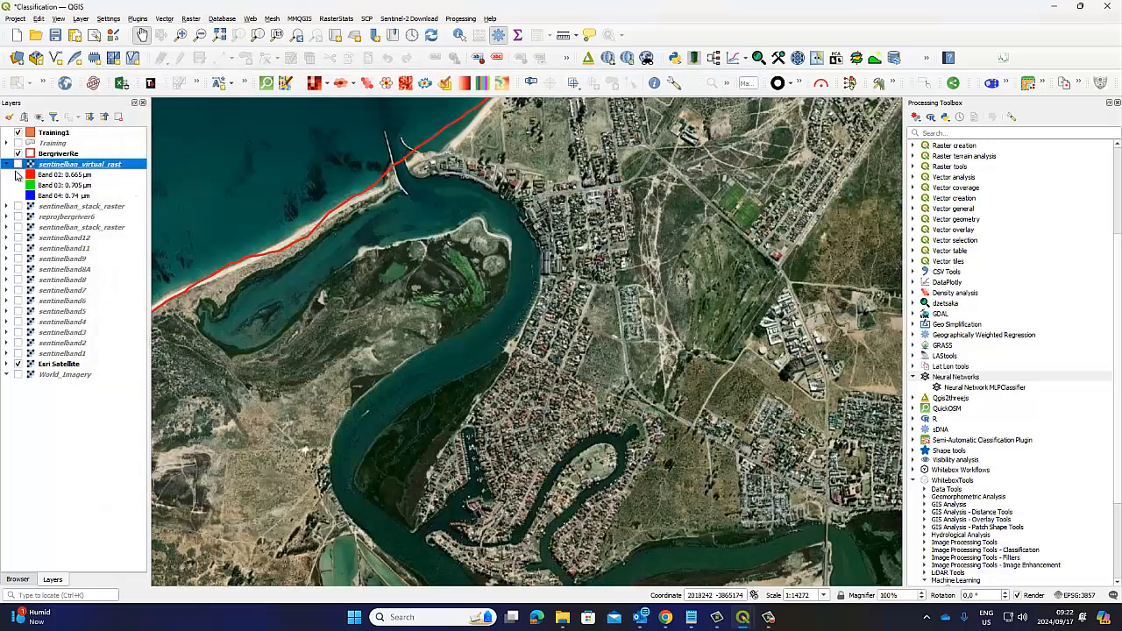
left_click(18, 206)
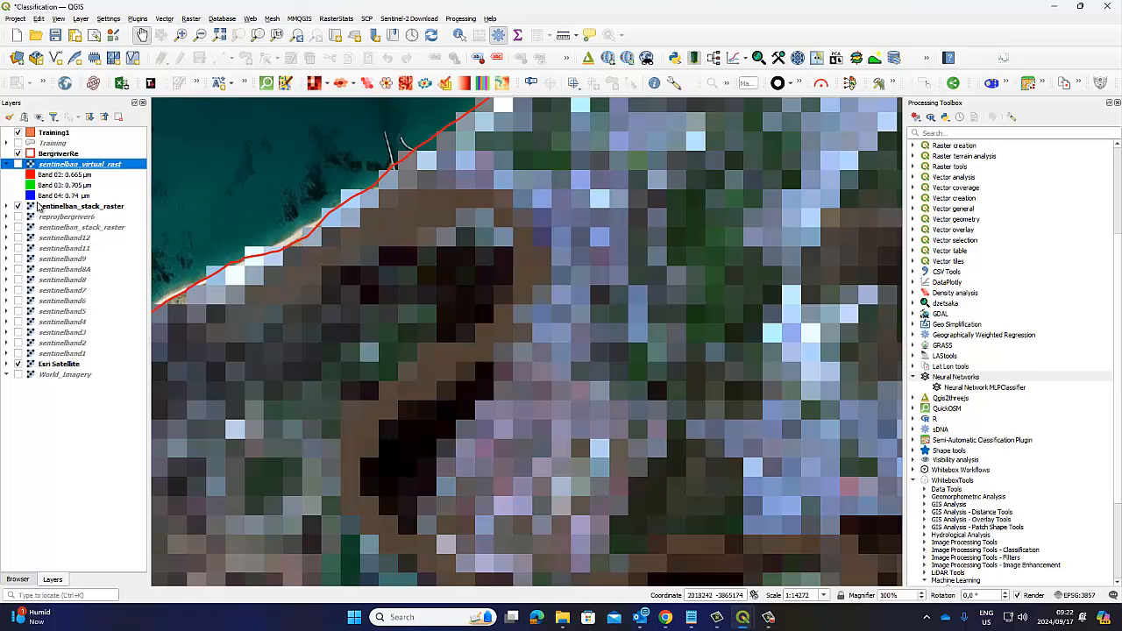
left_click(6, 164)
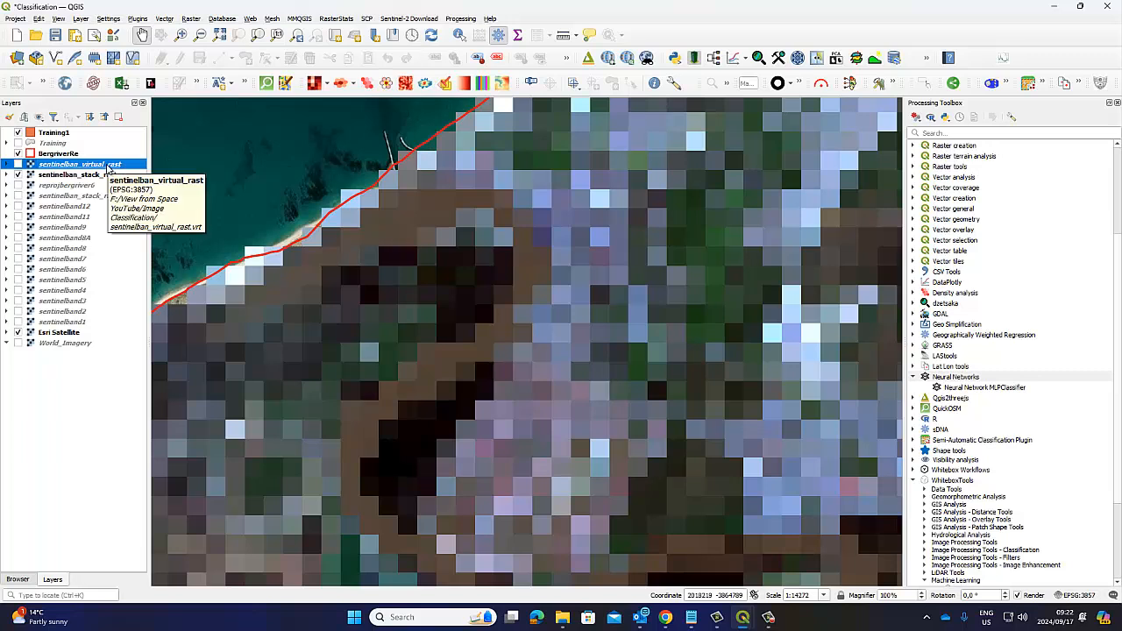
right_click(108, 166)
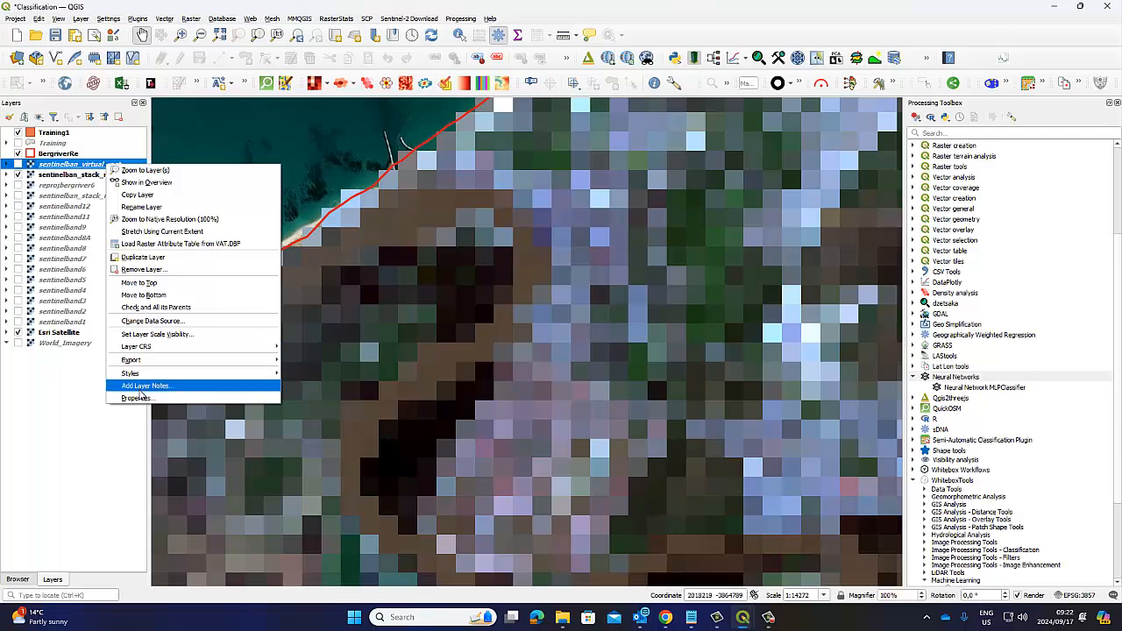
left_click(17, 164)
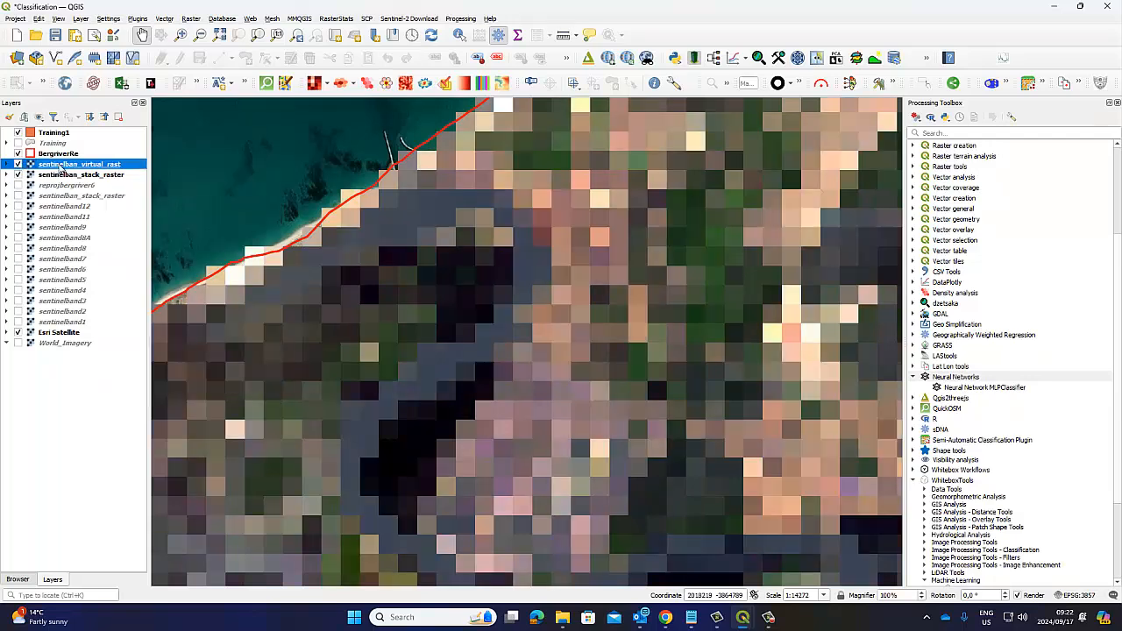
Step: Render sentinelban_virtual_rast in false colour with Band 07 as red, Band 04 as green and Band 03 as blue, dismissing the Python errors
right_click(60, 168)
left_click(98, 383)
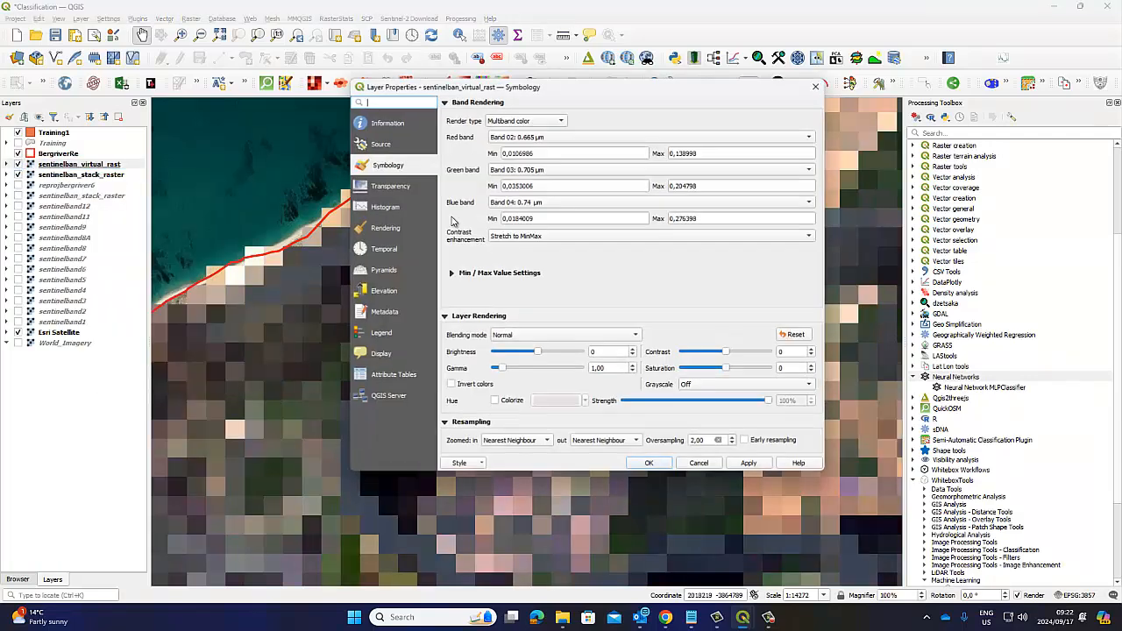
left_click(541, 136)
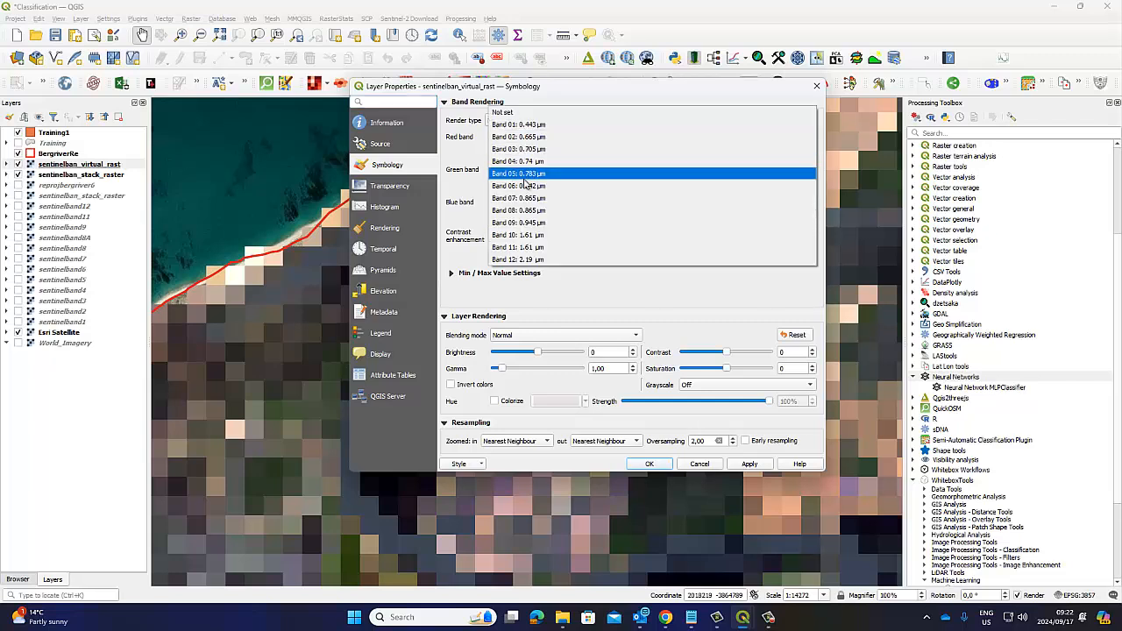
left_click(520, 200)
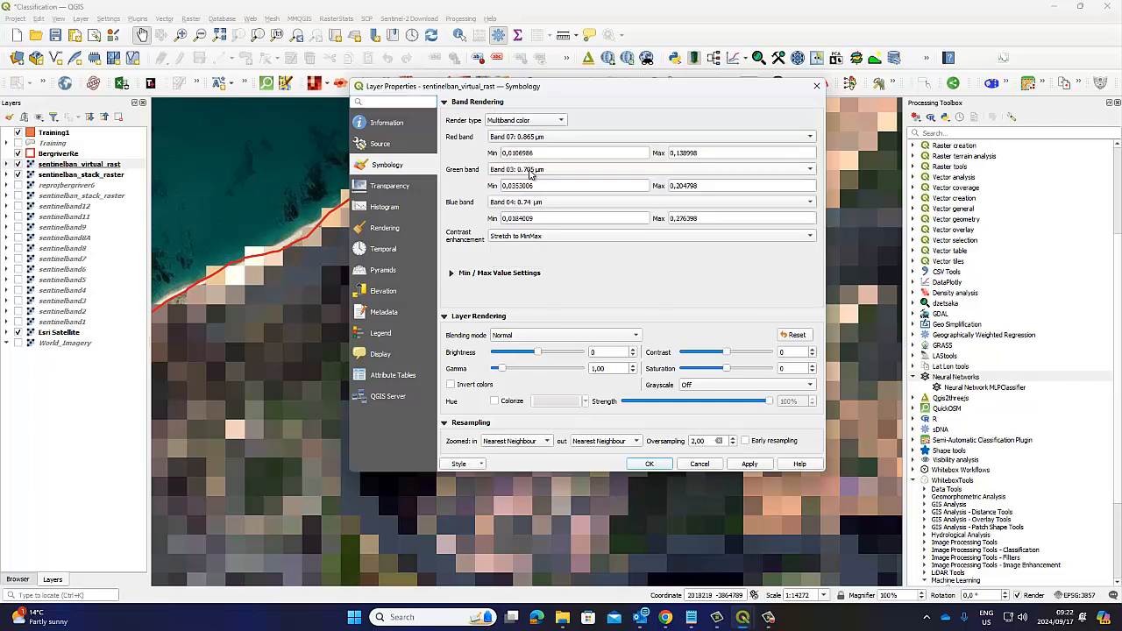
left_click(530, 174)
left_click(530, 179)
left_click(530, 203)
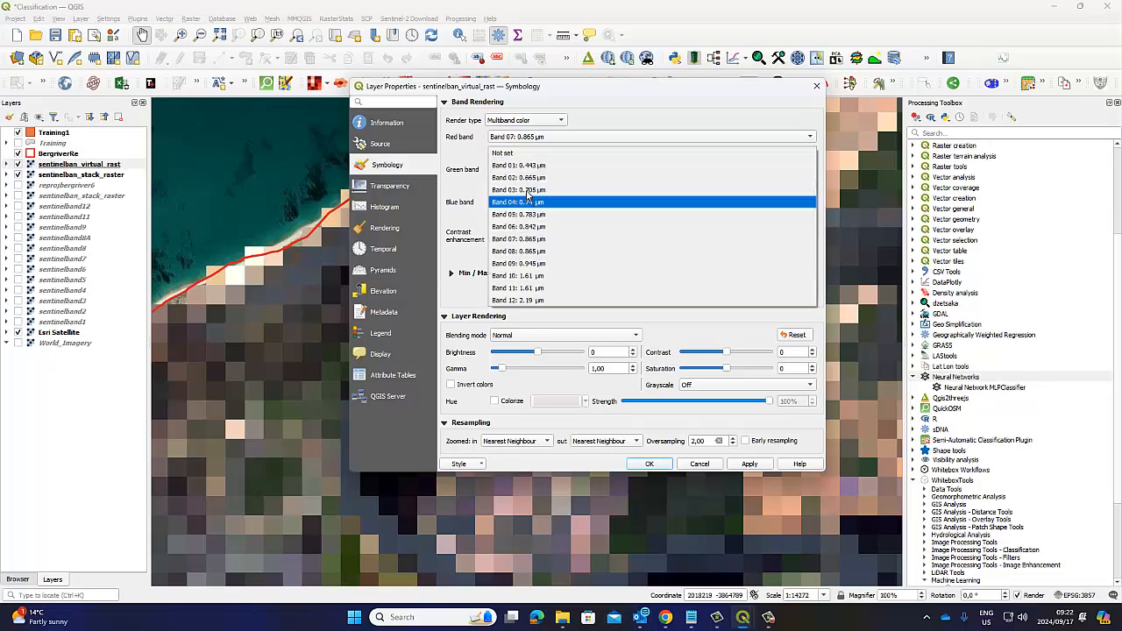
left_click(529, 189)
left_click(750, 464)
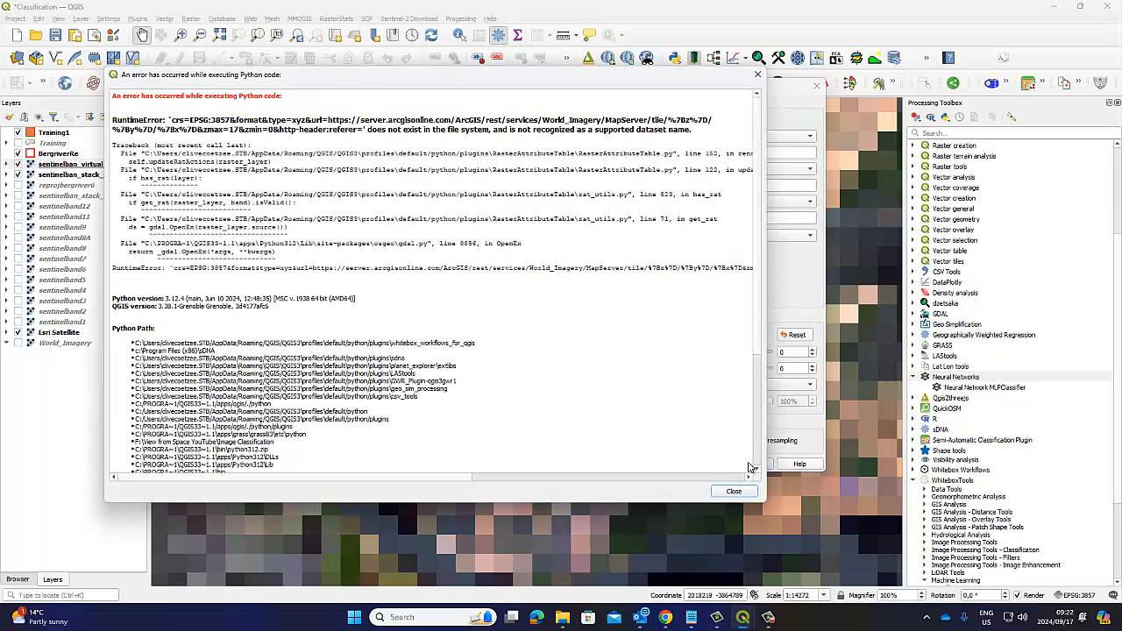
left_click(731, 492)
left_click(649, 464)
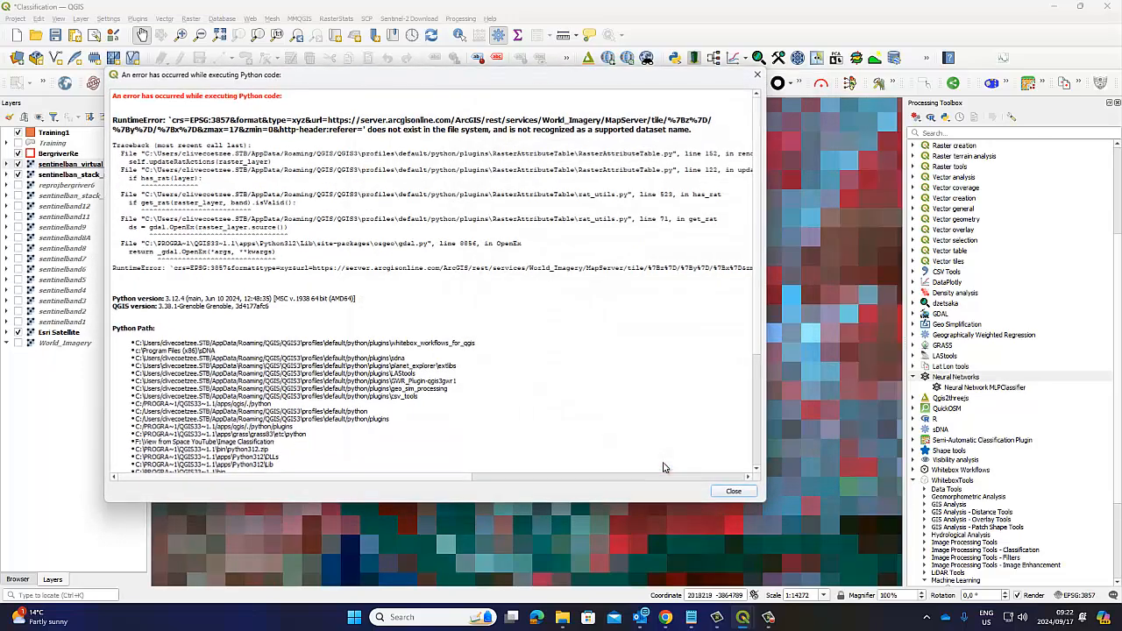
key("Escape")
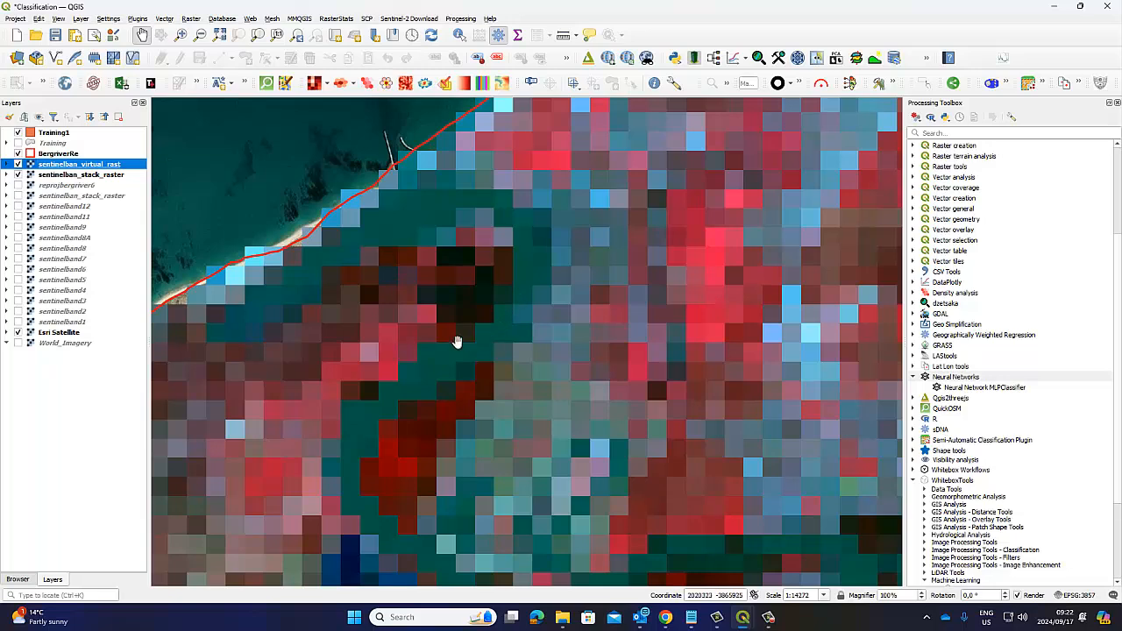
Step: Compare the false-colour virtual raster with the stacked raster by switching its visibility, and hide both rasters to show Esri Satellite
left_click(18, 166)
left_click(19, 165)
left_click(18, 165)
left_click(19, 165)
left_click(19, 165)
left_click(18, 174)
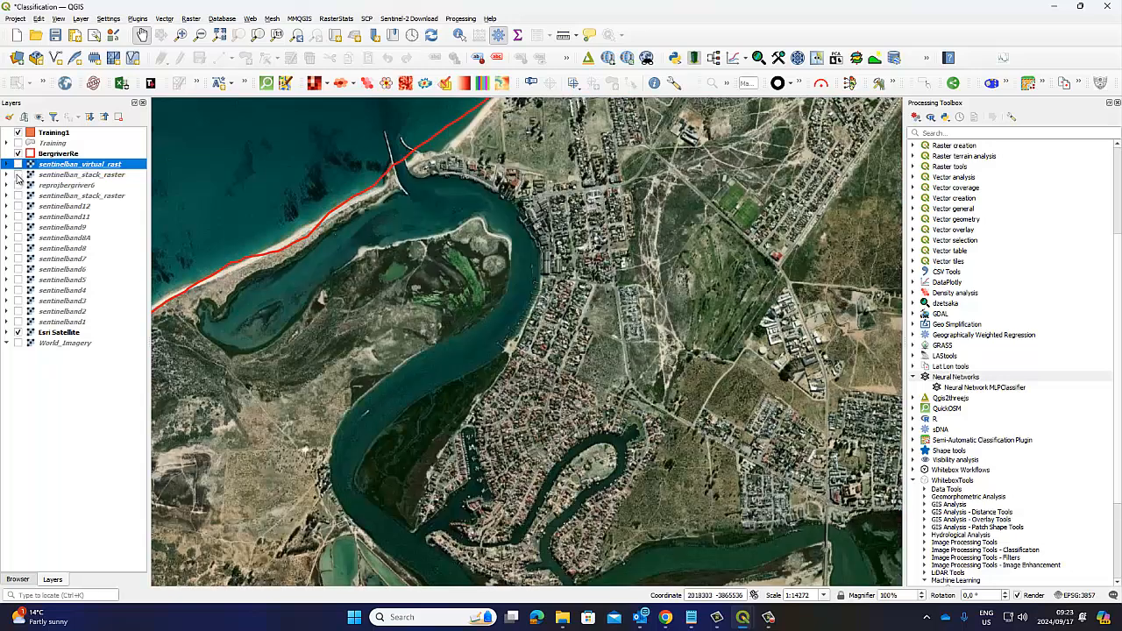
Step: Compare sentinelban_virtual_rast with sentinelban_stack_raster around the river bend, leaving only the stacked raster visible above Esri Satellite
left_click(18, 174)
left_click(18, 165)
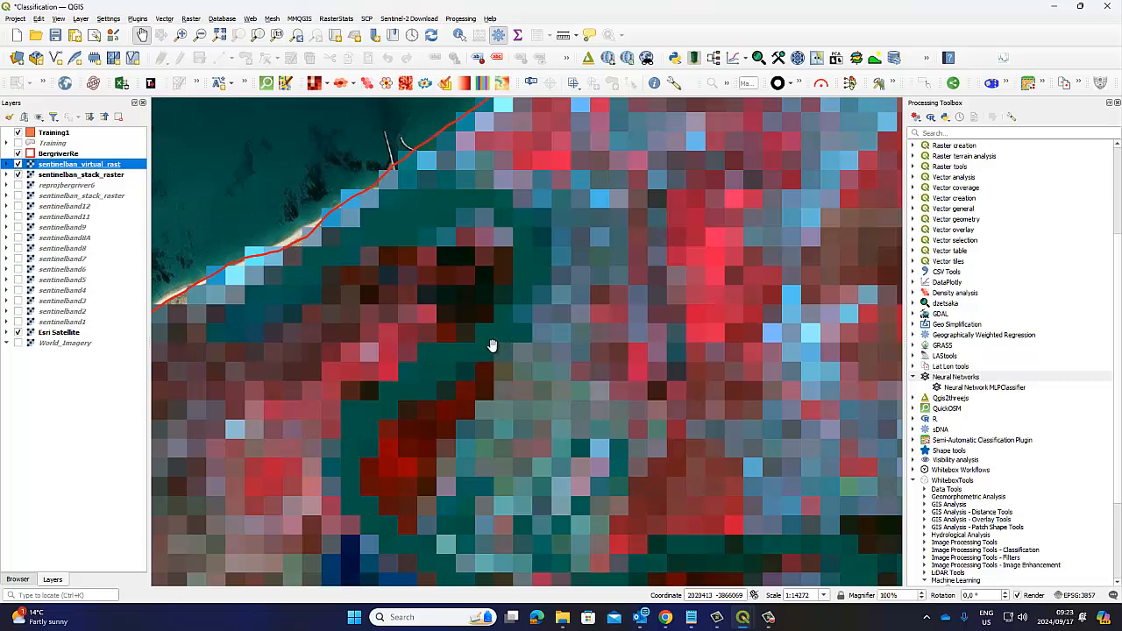
left_click(18, 165)
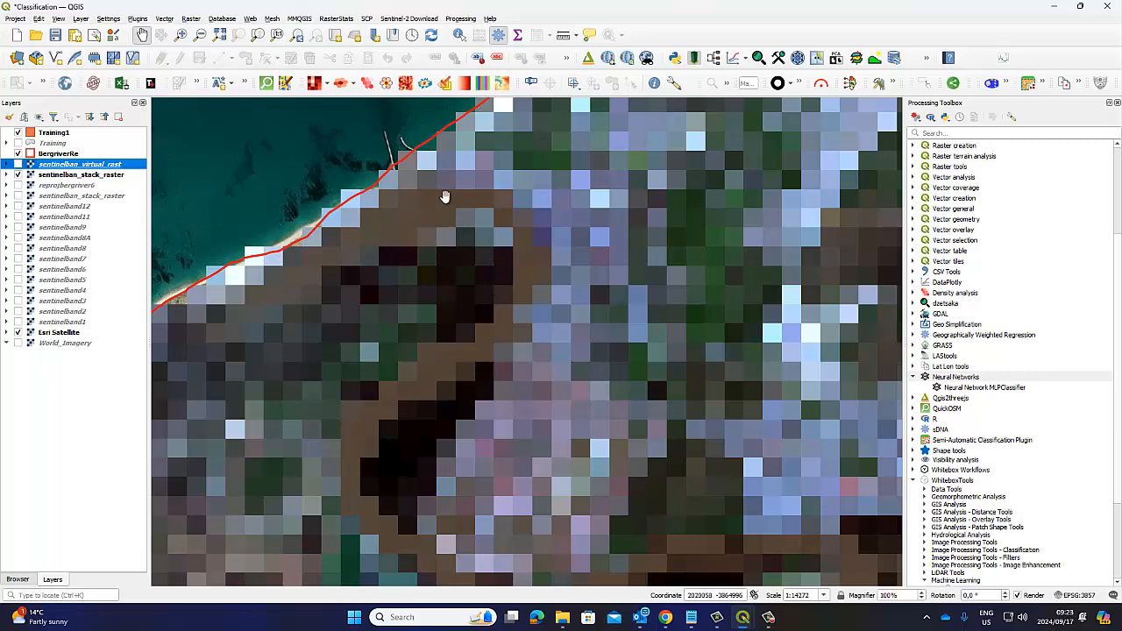
scroll(492, 334, "up", 1)
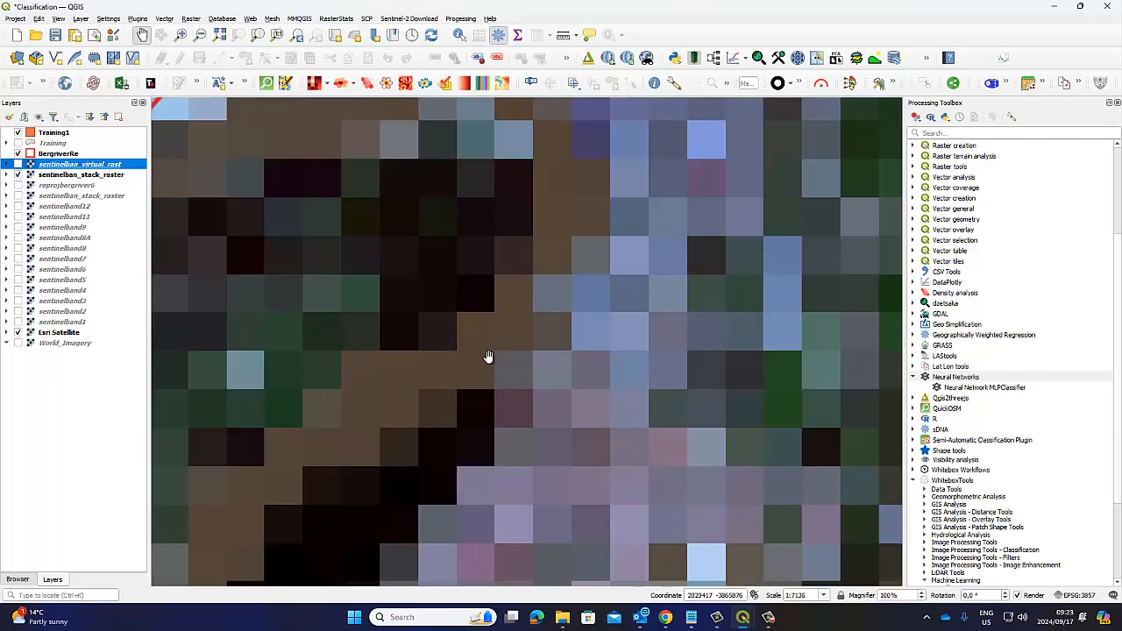
scroll(488, 376, "down", 1)
left_click_drag(506, 383, 514, 352)
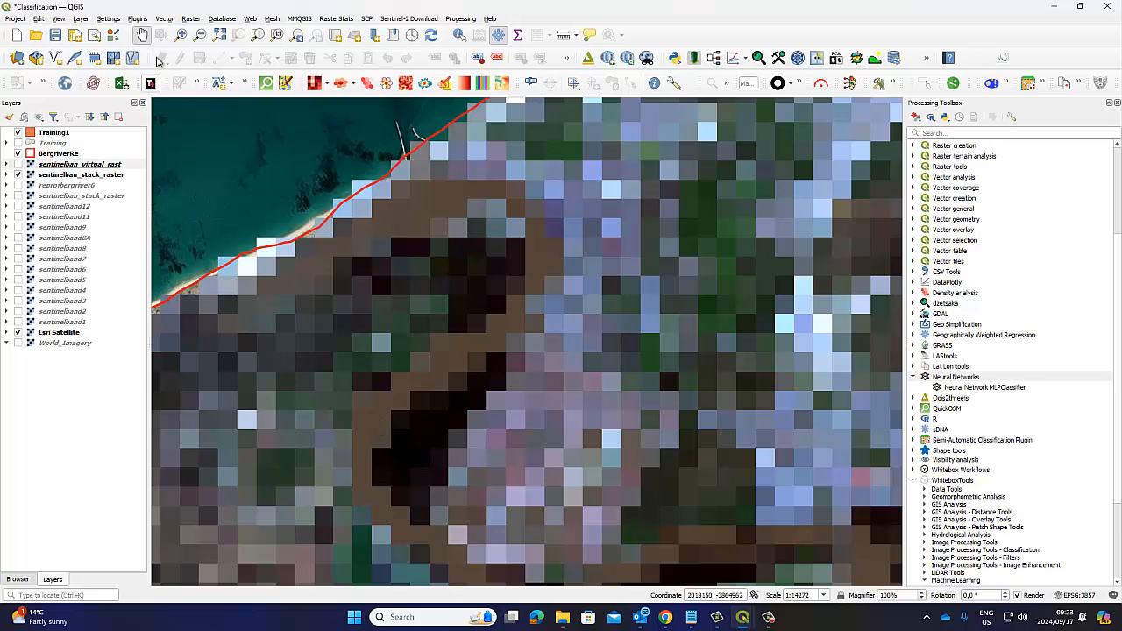
Step: Put the Training1 layer into editing mode and keep it as the active layer
left_click(53, 132)
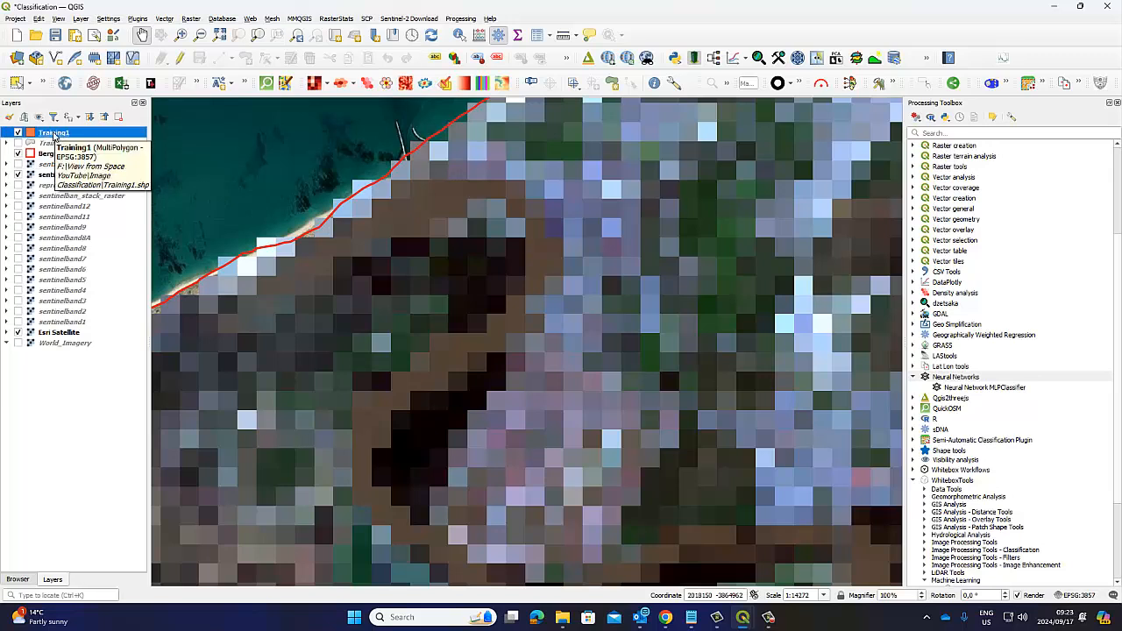
left_click(182, 60)
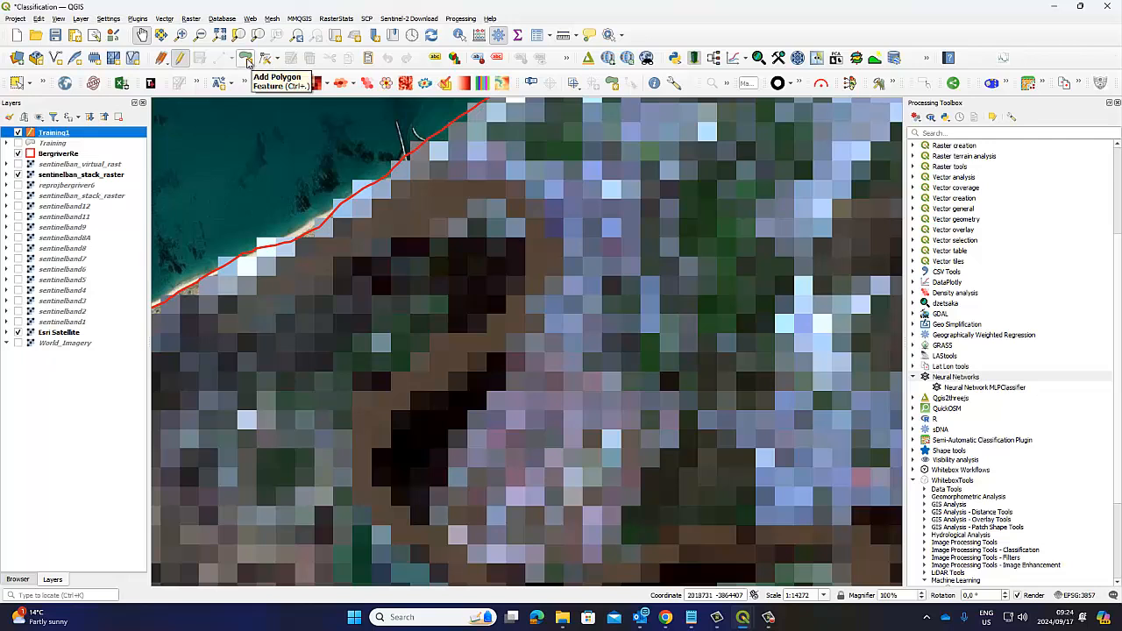
left_click(179, 58)
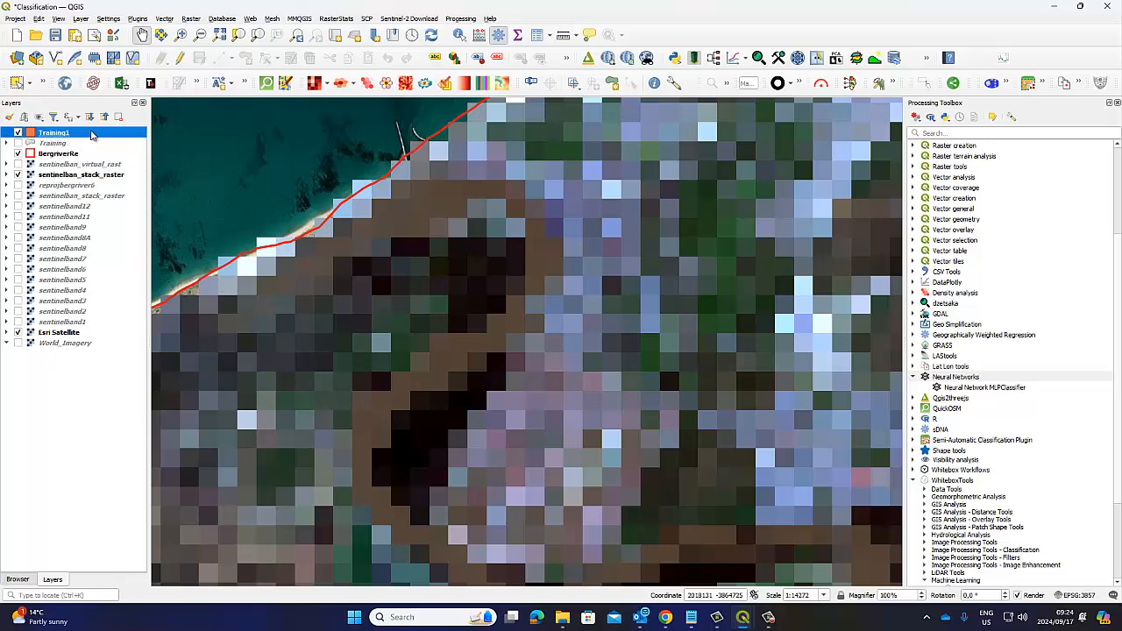
left_click(181, 59)
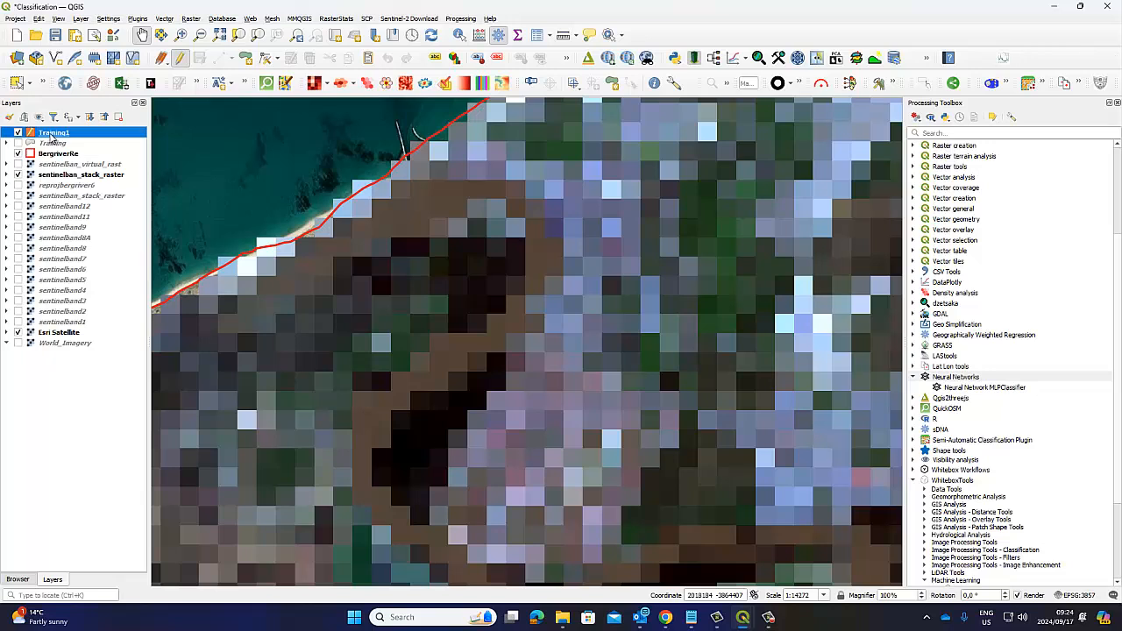
left_click(119, 132)
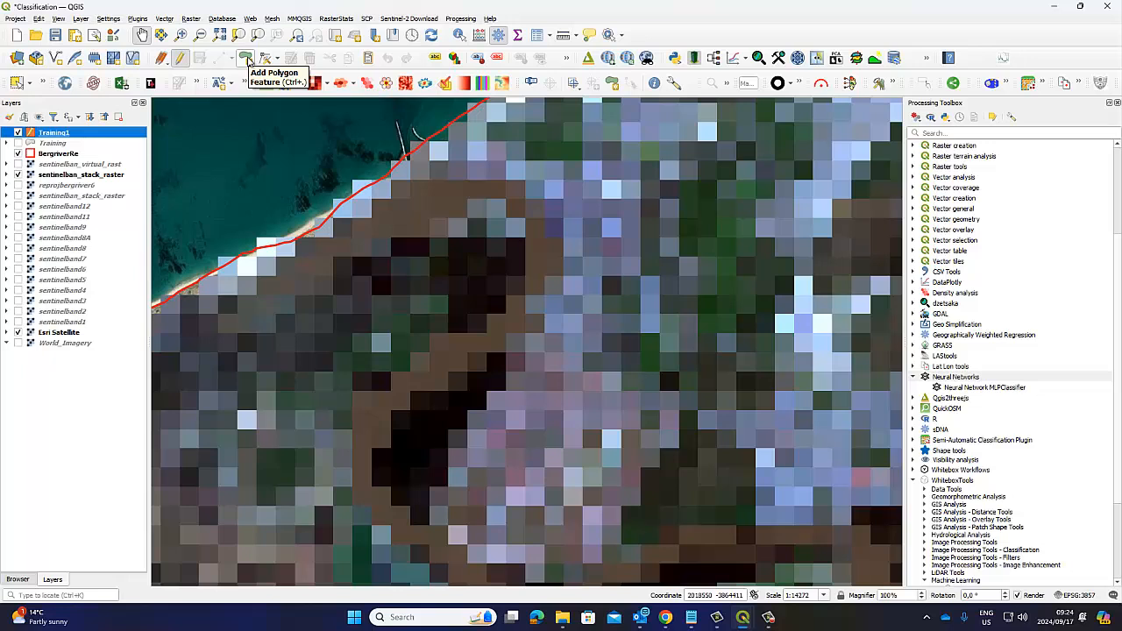
Step: Digitize a narrow, elongated training polygon in Training1 along the brown river channel just below the river bend
left_click(248, 59)
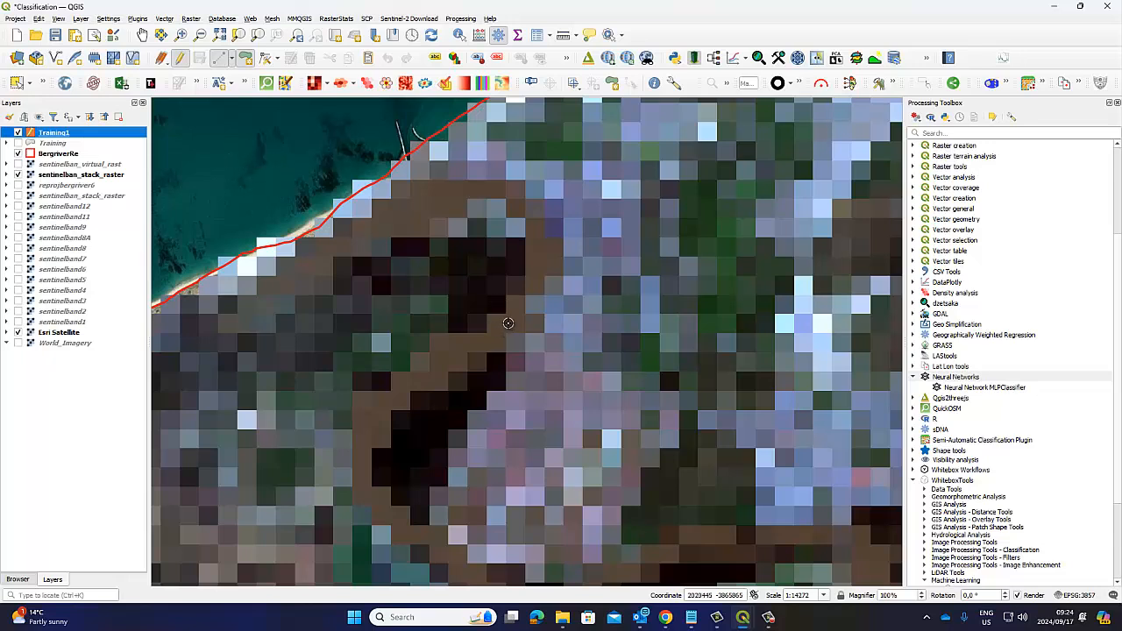
left_click(508, 321)
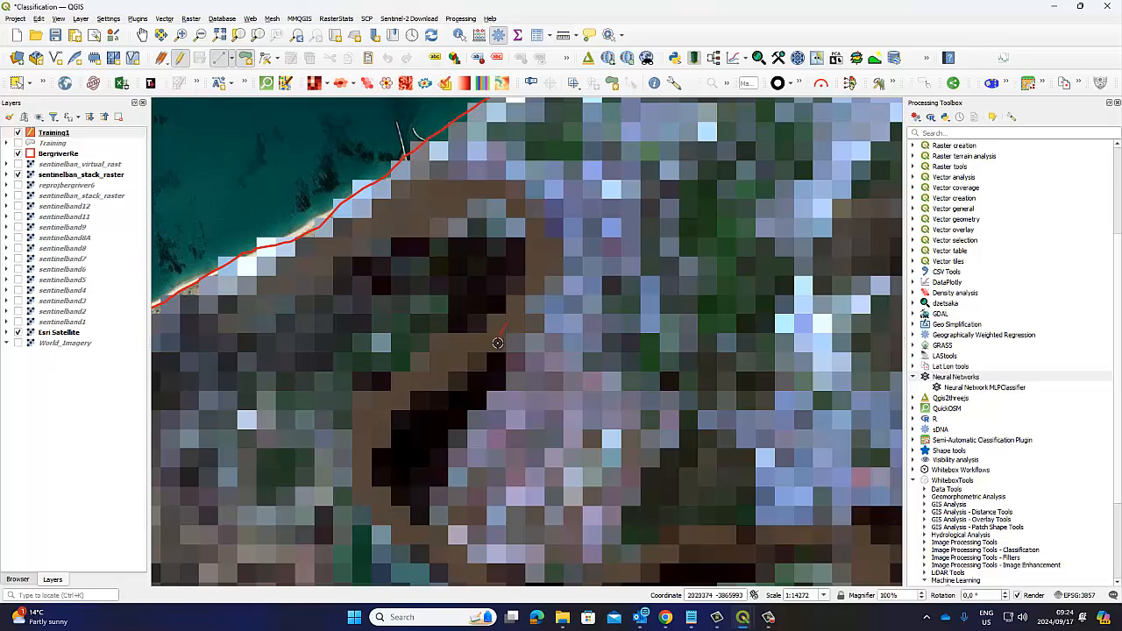
left_click(488, 343)
left_click(461, 362)
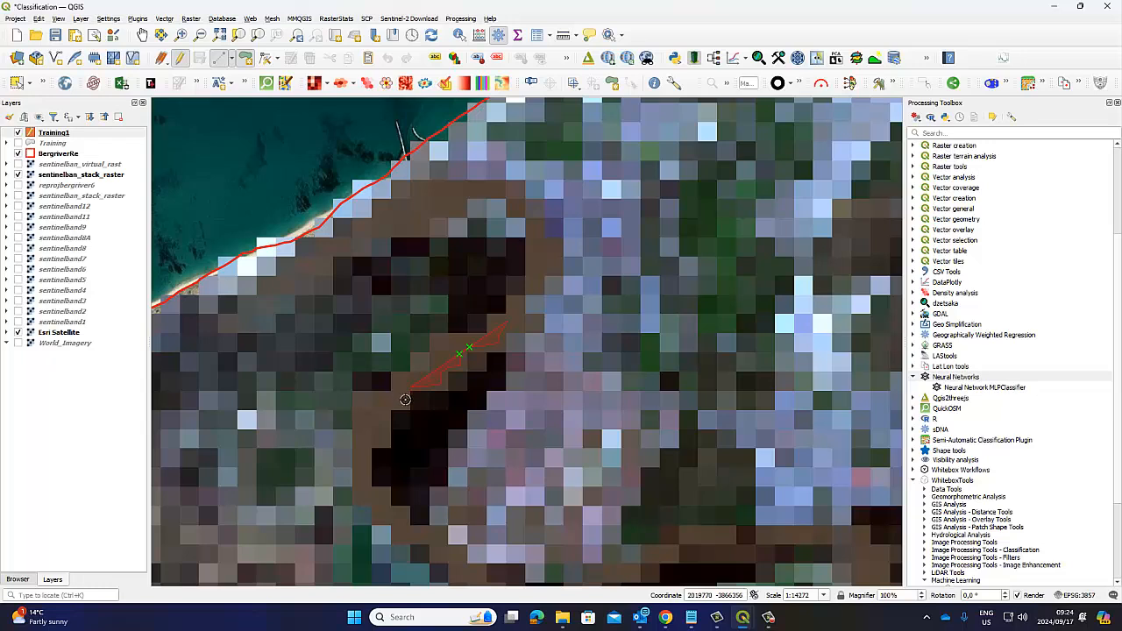
left_click(412, 387)
right_click(398, 380)
right_click(512, 315)
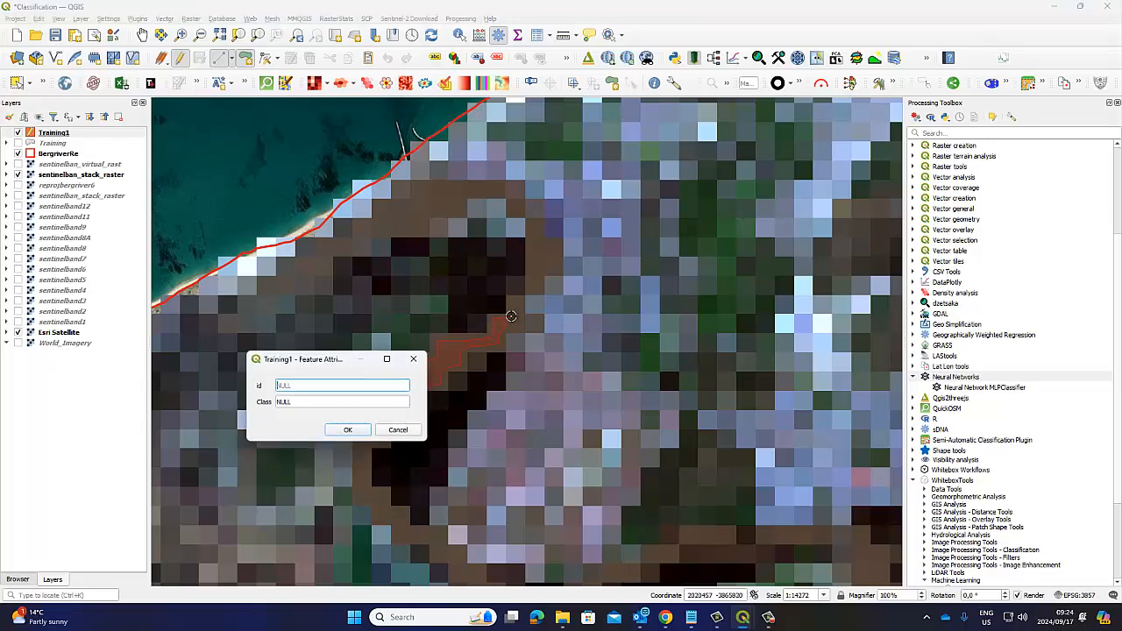
Step: Give the river channel polygon id 1 and Class Water, and save its attributes
left_click_drag(335, 363, 280, 299)
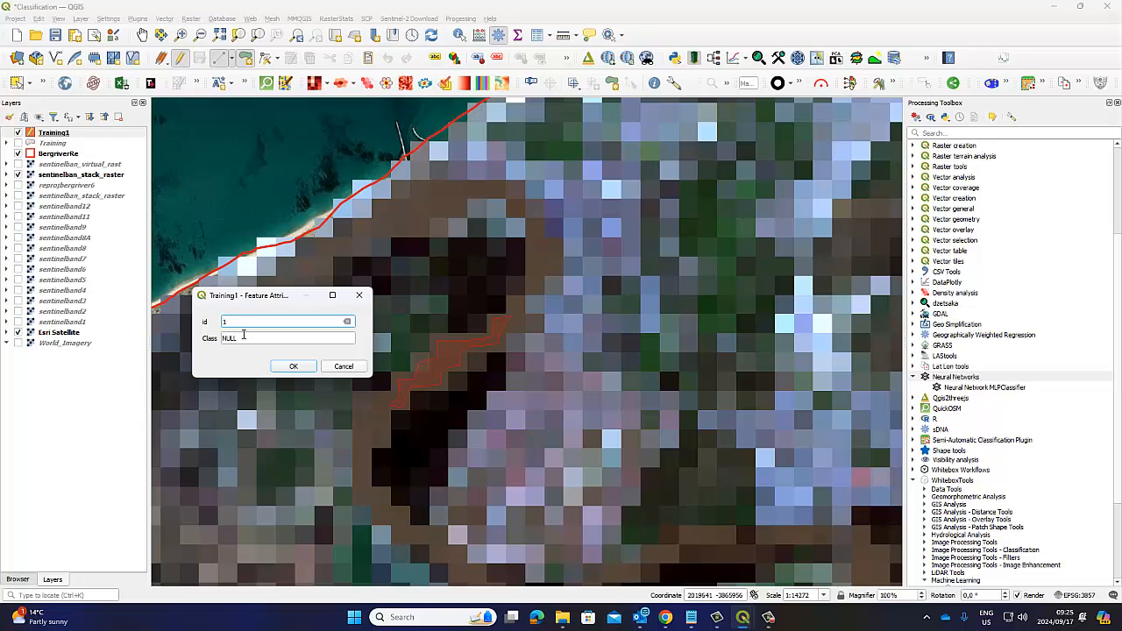
left_click(243, 341)
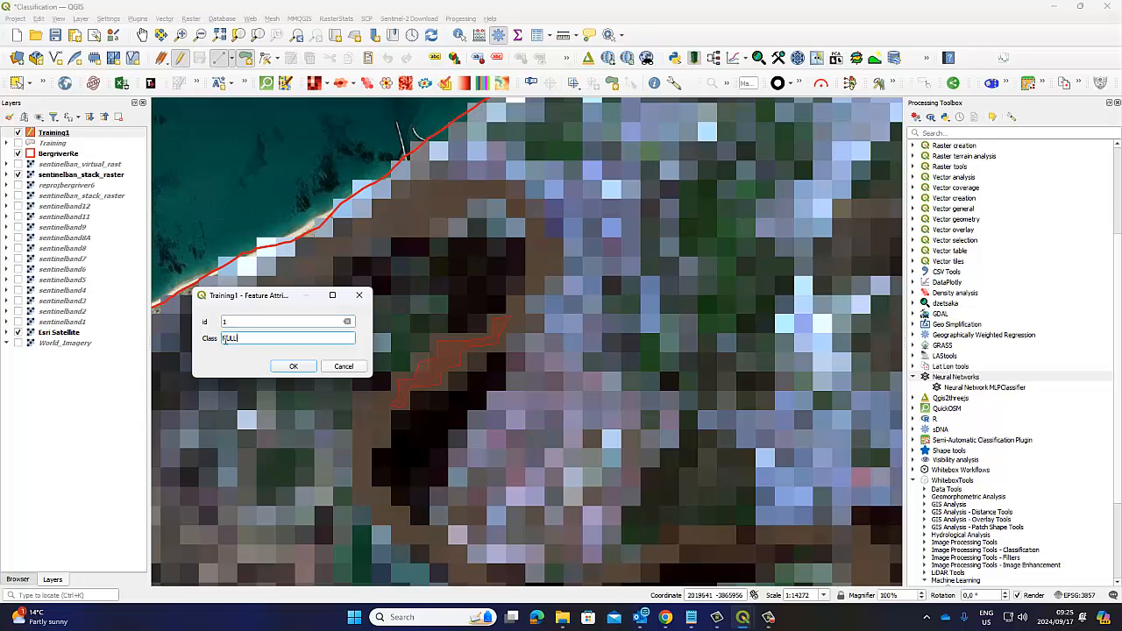
type("Wa")
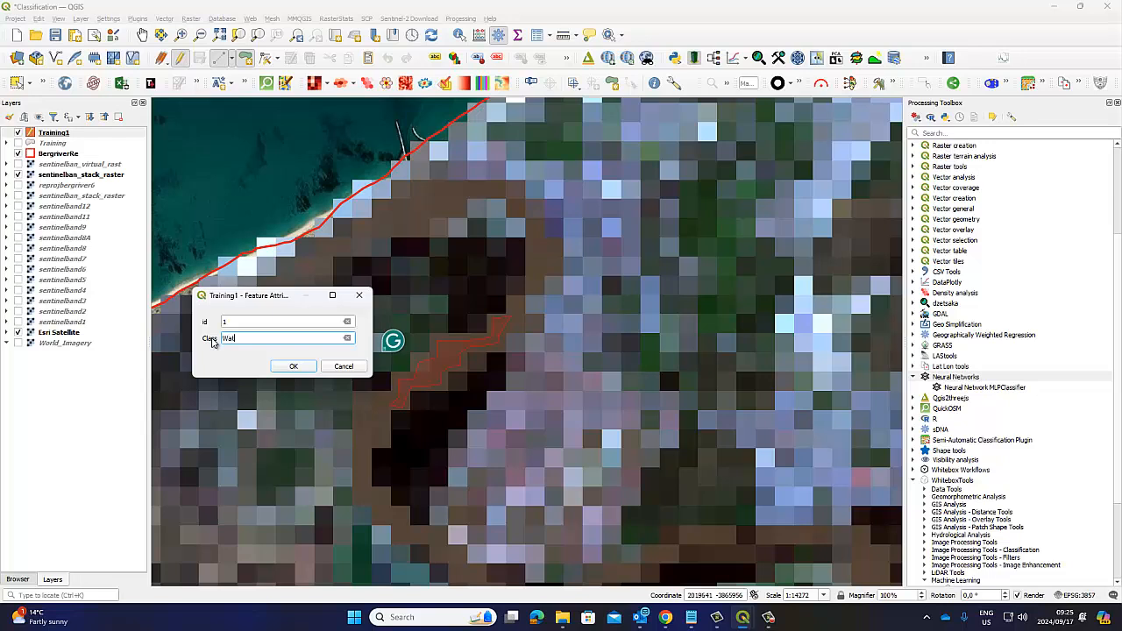
type("ter Stream")
left_click(294, 366)
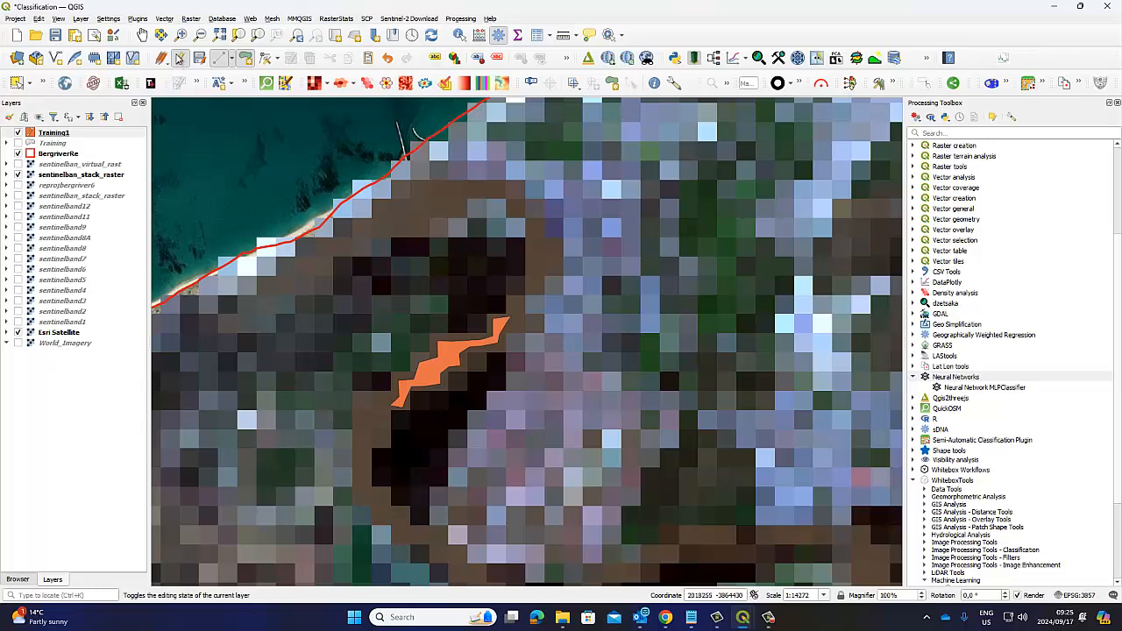
Step: Follow the river to the large rounded water body and compare it in the stacked raster, Esri Satellite and the false-colour virtual raster
left_click(142, 36)
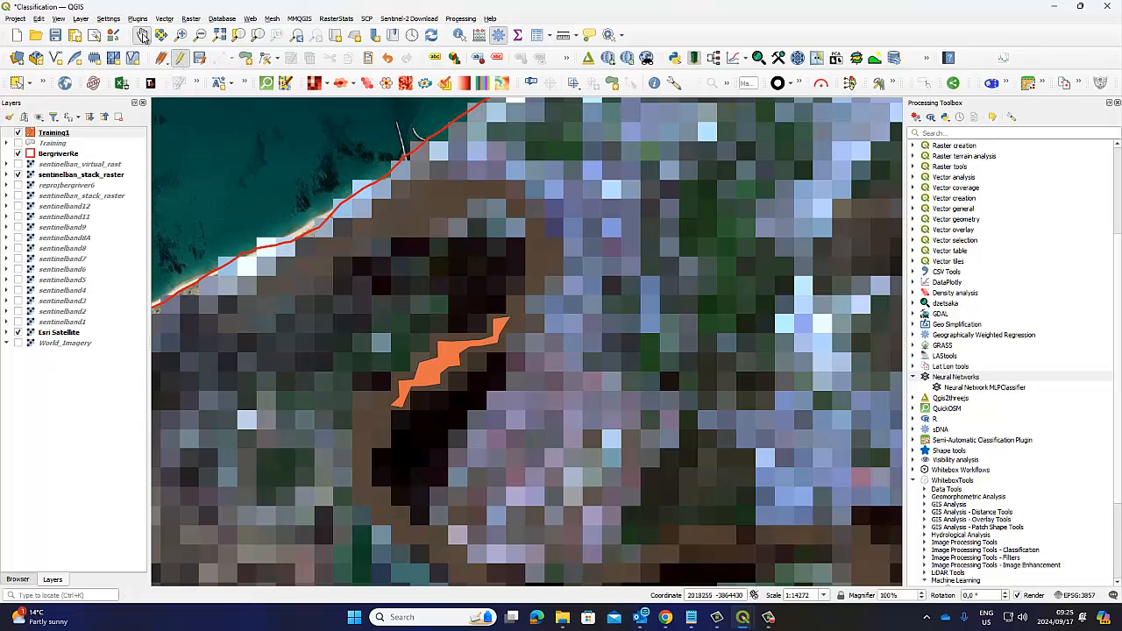
left_click_drag(416, 324, 387, 225)
left_click_drag(516, 517, 476, 413)
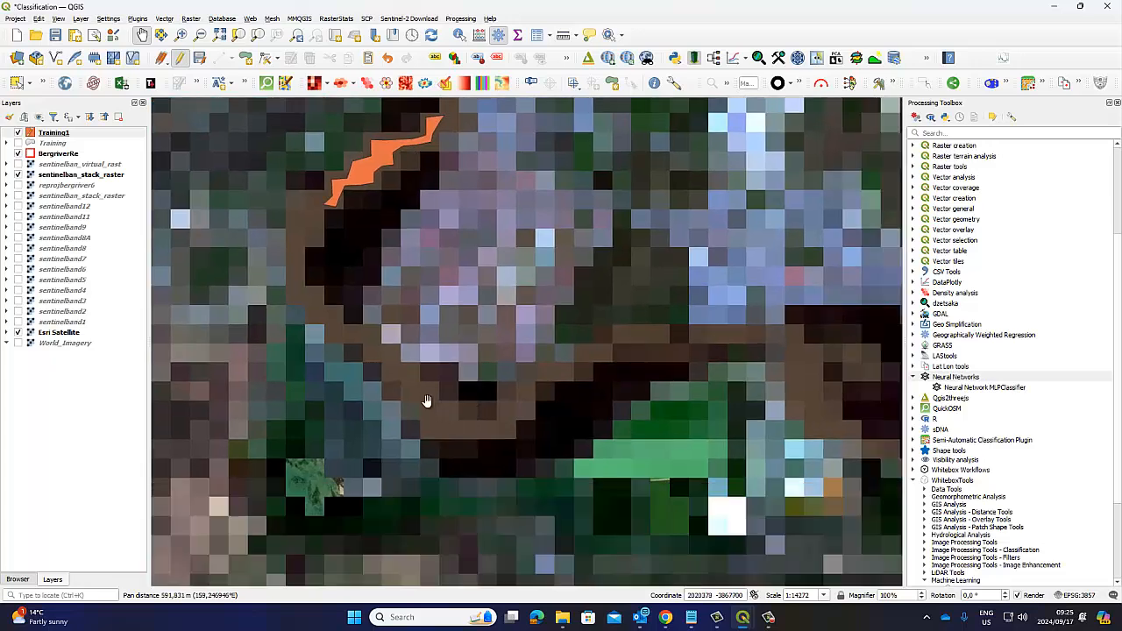
left_click_drag(610, 419, 403, 384)
left_click_drag(691, 421, 466, 442)
left_click_drag(729, 431, 465, 285)
left_click_drag(525, 332, 454, 280)
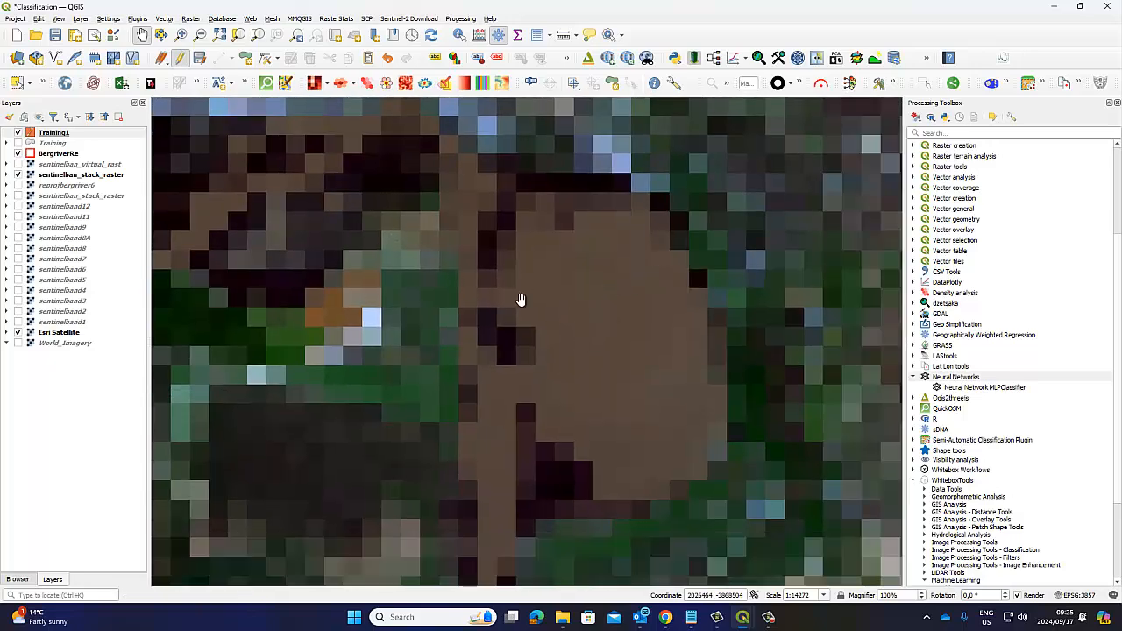
left_click(19, 175)
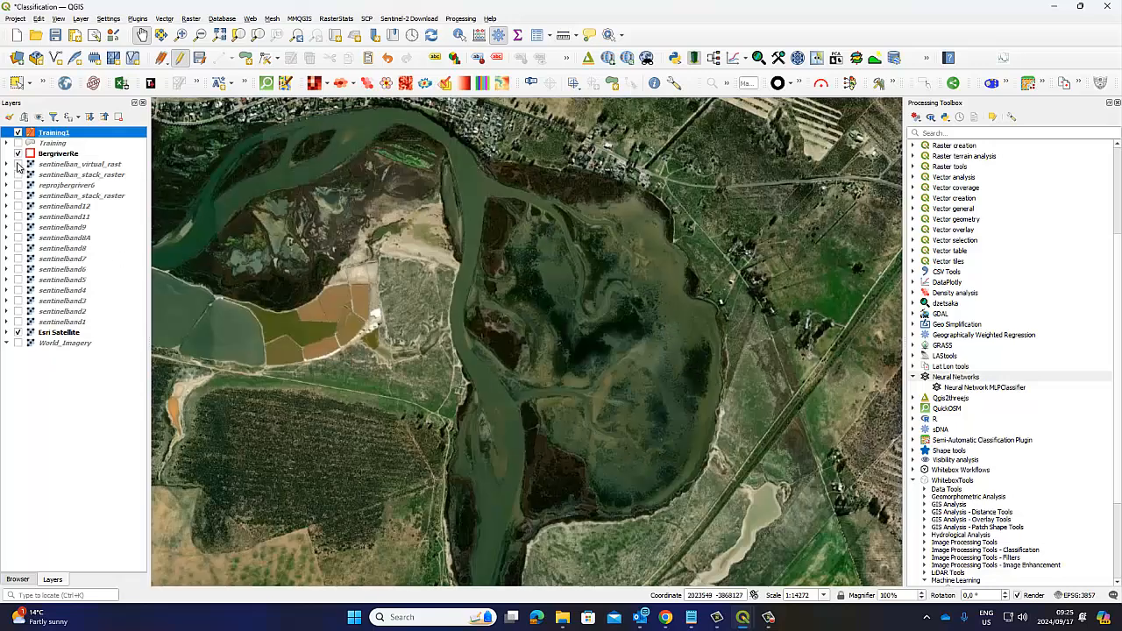
left_click(18, 165)
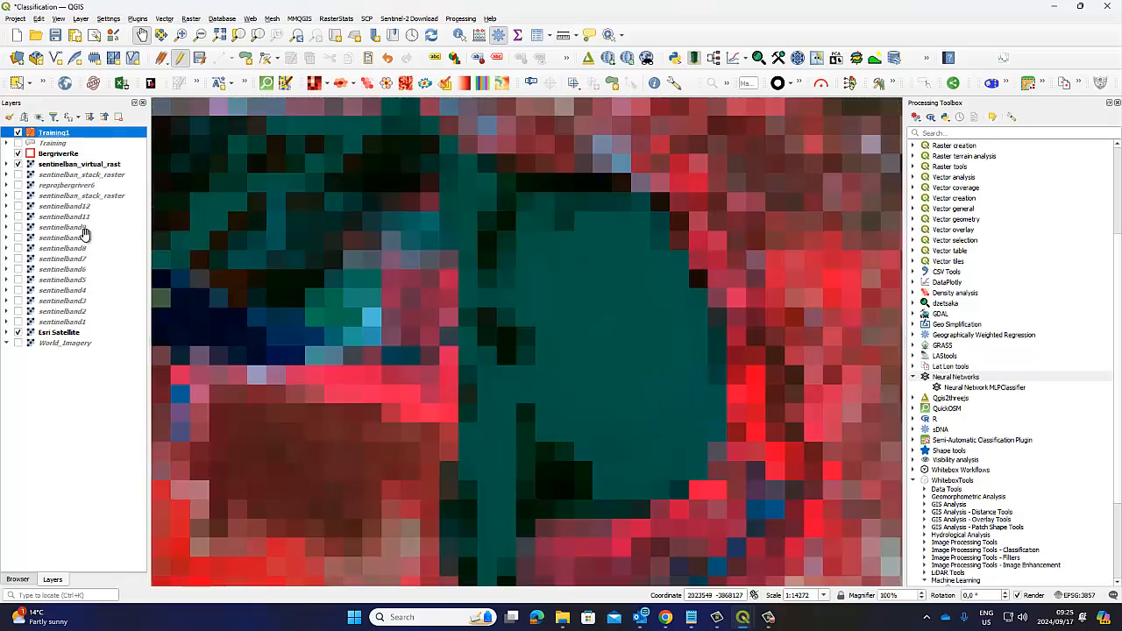
left_click(18, 174)
left_click(18, 163)
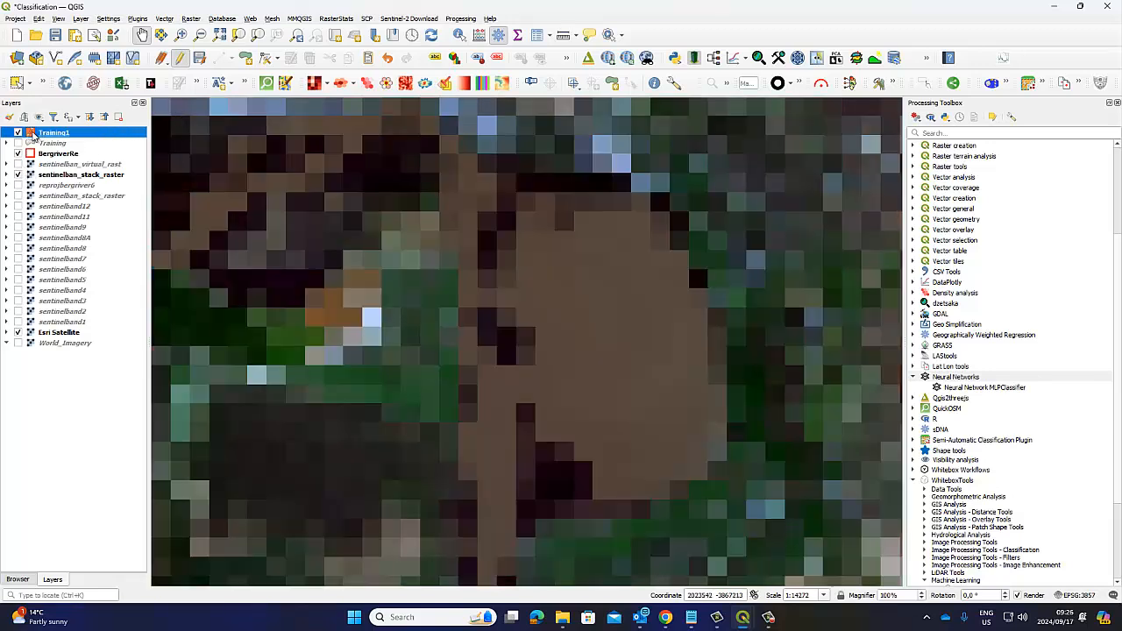
Step: Digitize a large training polygon in Training1 inside the rounded water body, extending a narrow arm towards the river channel
left_click(247, 59)
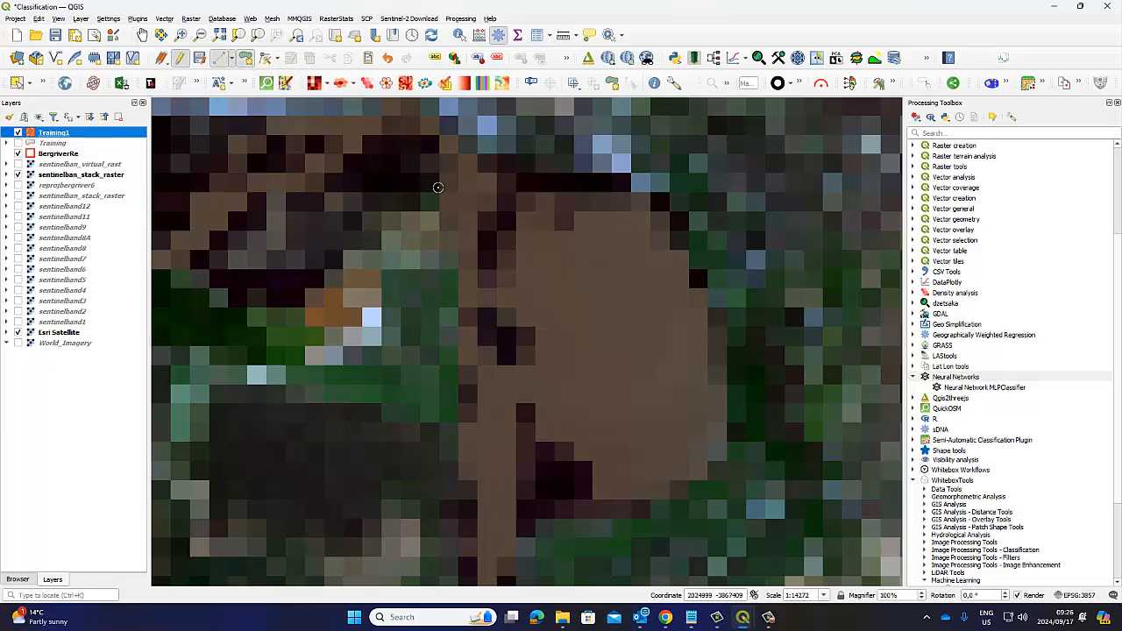
left_click(599, 252)
left_click(539, 272)
left_click(558, 335)
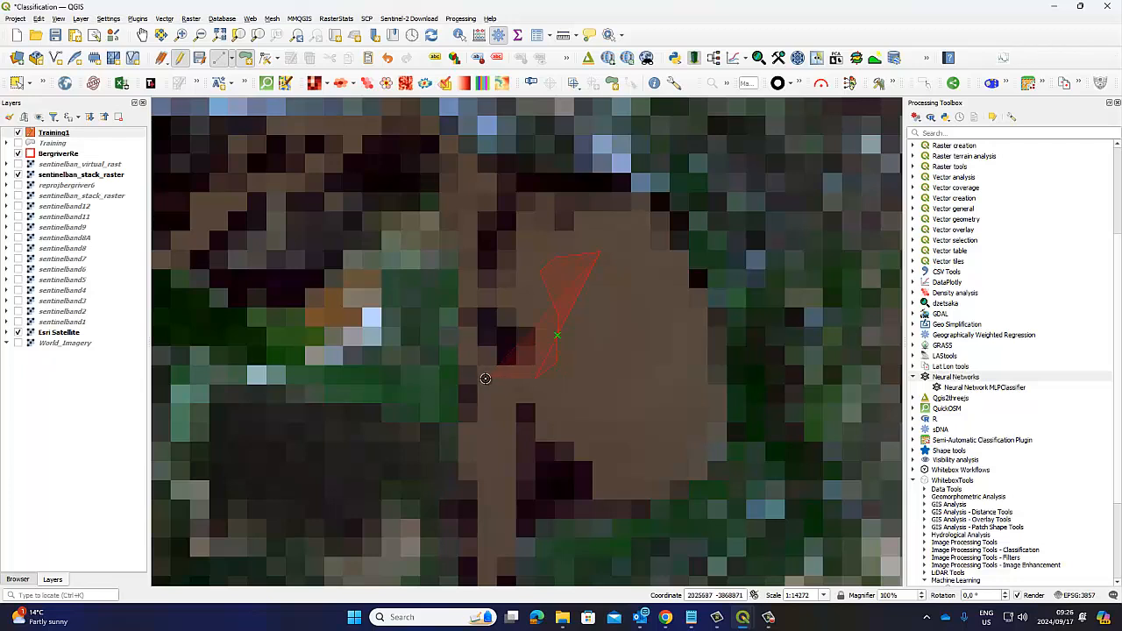
left_click(497, 379)
left_click(537, 393)
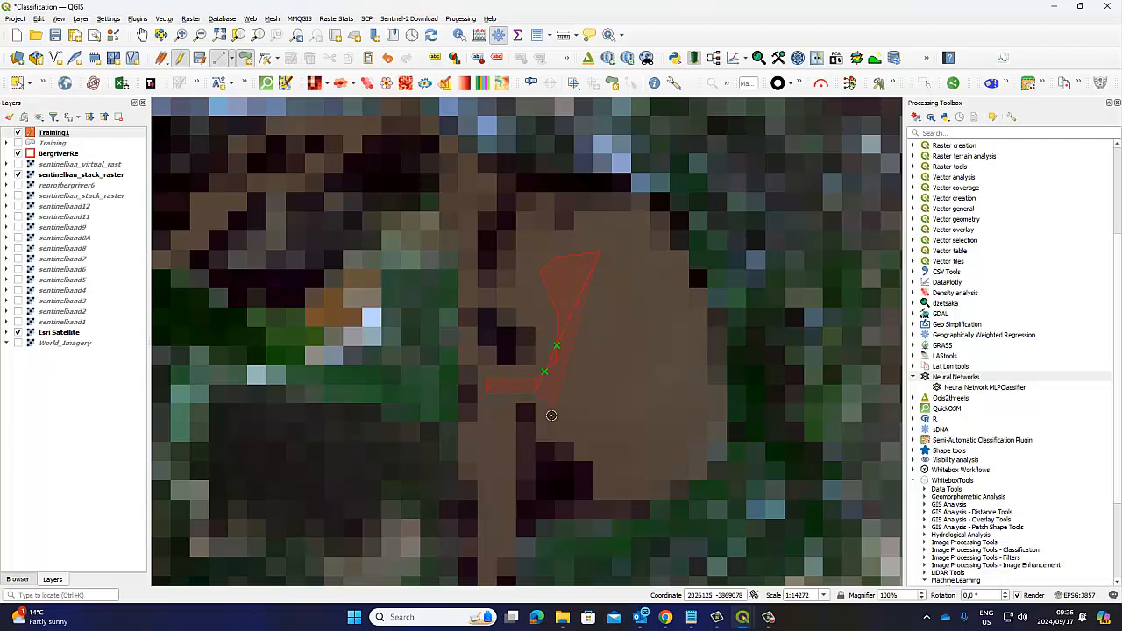
left_click(580, 423)
right_click(581, 424)
left_click(679, 474)
left_click(702, 469)
left_click(703, 433)
left_click(693, 358)
left_click(681, 283)
left_click(646, 225)
right_click(596, 216)
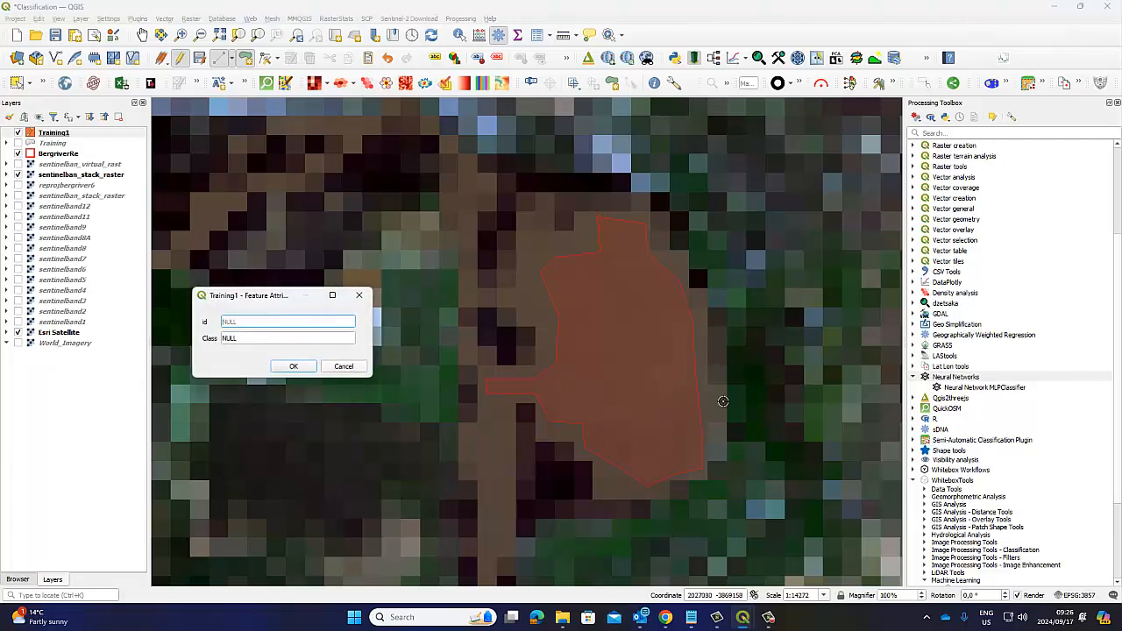
Step: Give the large water body polygon id 1 and Class Water, and save its attributes
type("1")
left_click(247, 337)
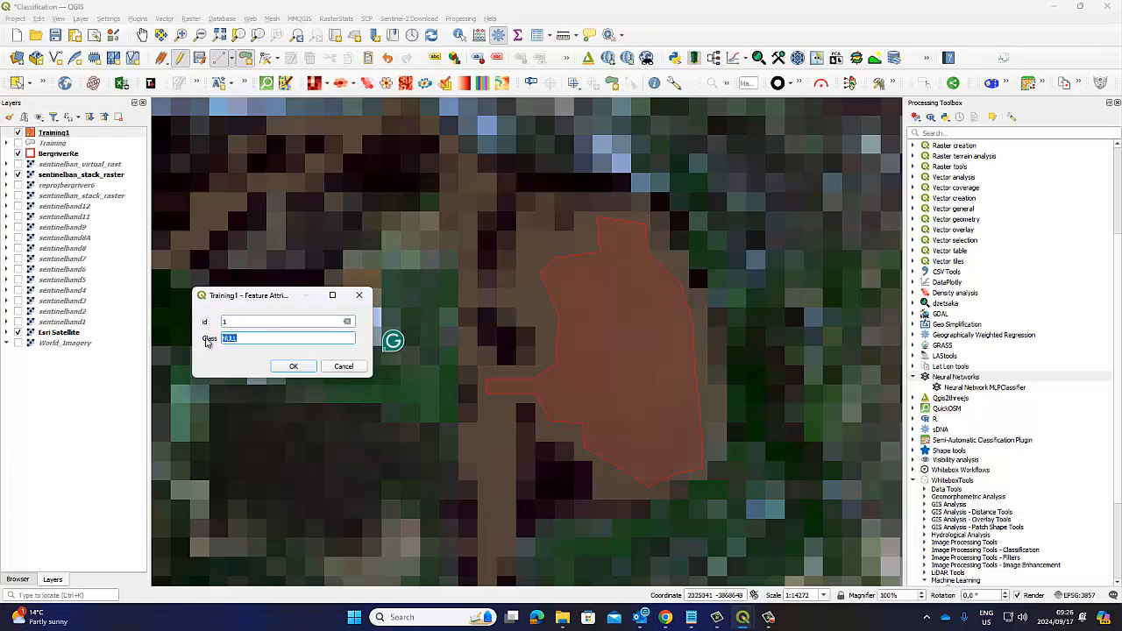
type("wa")
key("BackSpace")
key("BackSpace")
key("BackSpace")
key("BackSpace")
key("BackSpace")
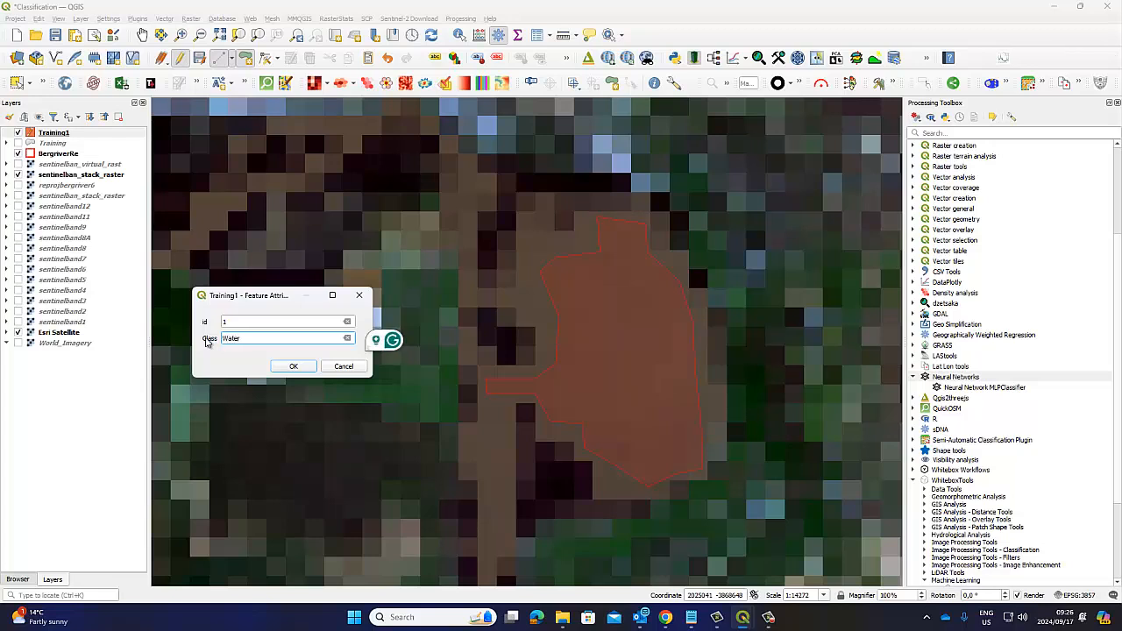
left_click(287, 363)
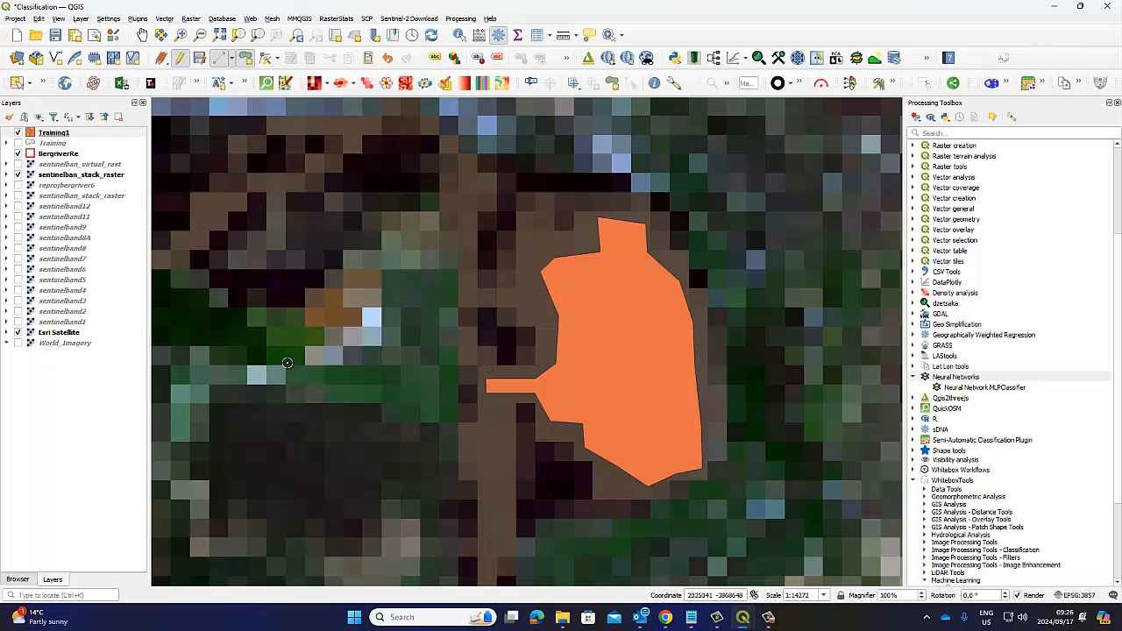
Step: Check the id and Class entries of the digitized samples in Training1's attribute table, and close the table
left_click(142, 35)
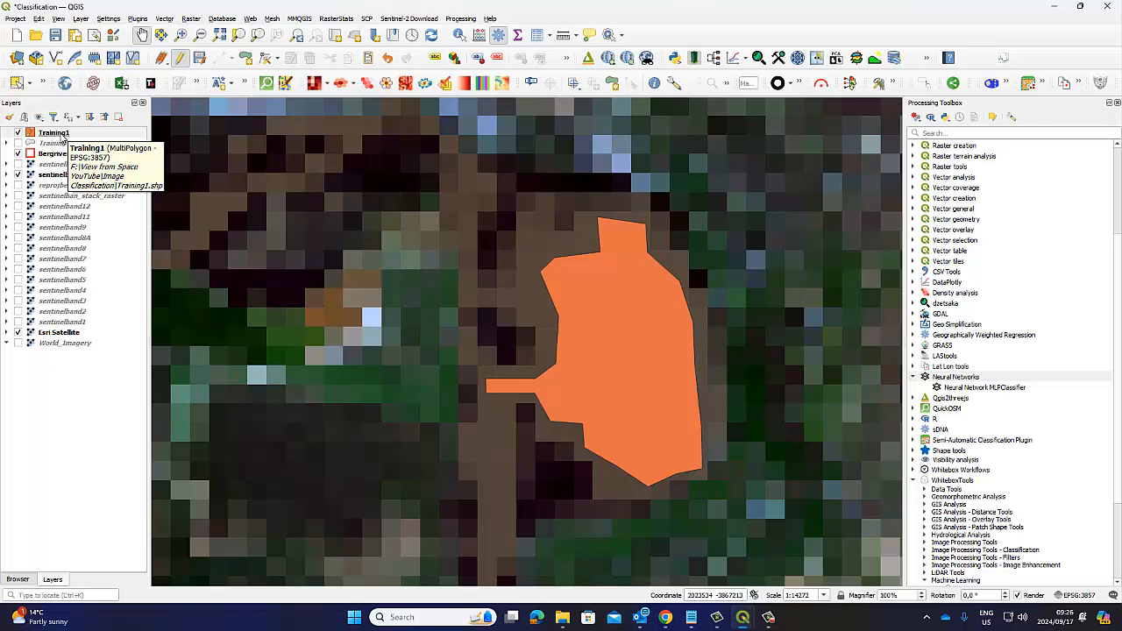
right_click(61, 138)
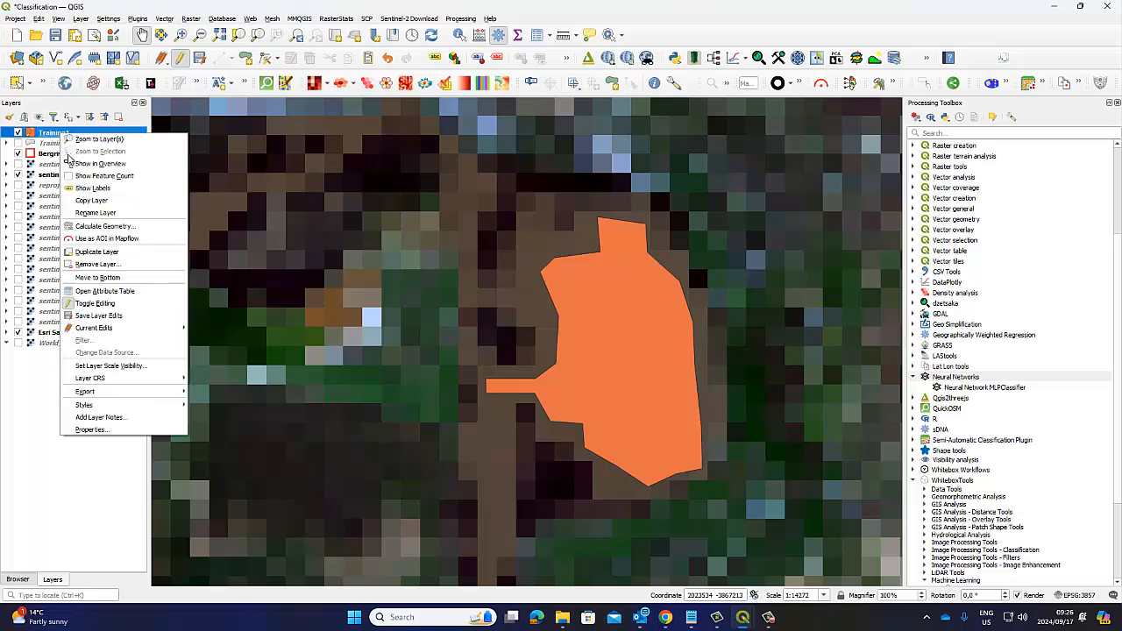
left_click(98, 290)
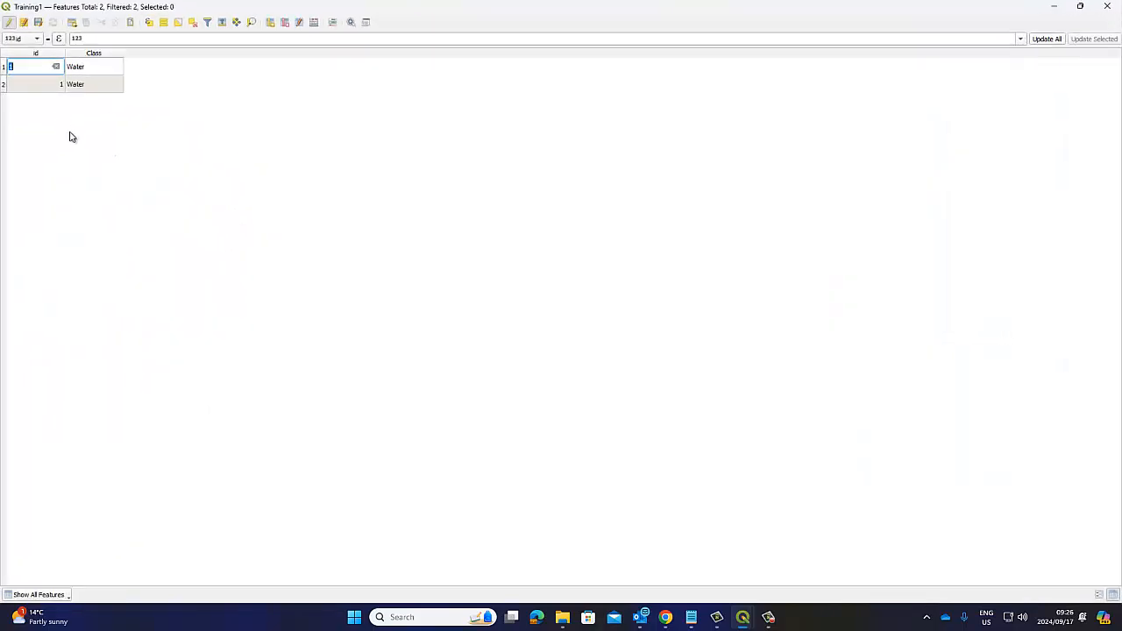
left_click(72, 136)
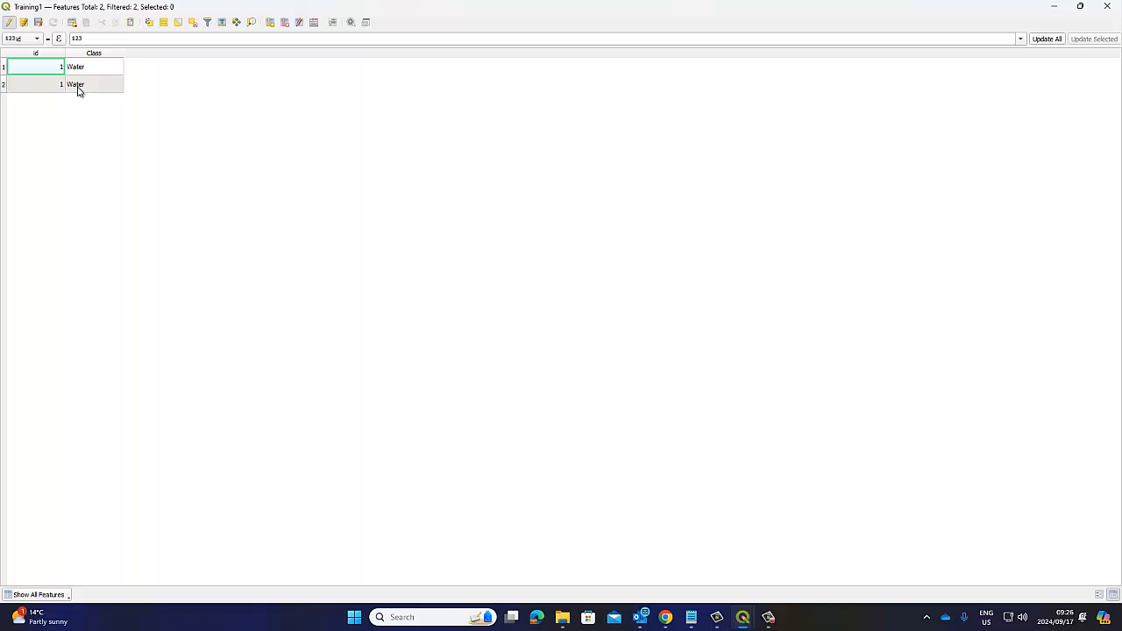
left_click(1106, 7)
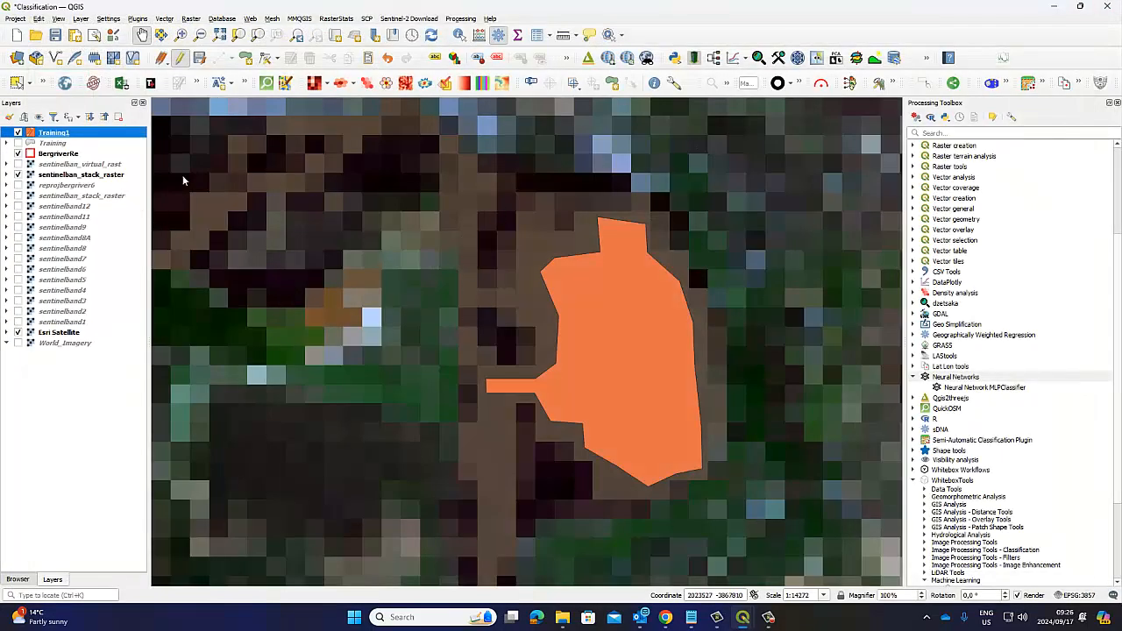
Step: Examine the farmland and dark vegetation inland of the water polygon in the stacked raster and in Esri Satellite
scroll(671, 353, "down", 2)
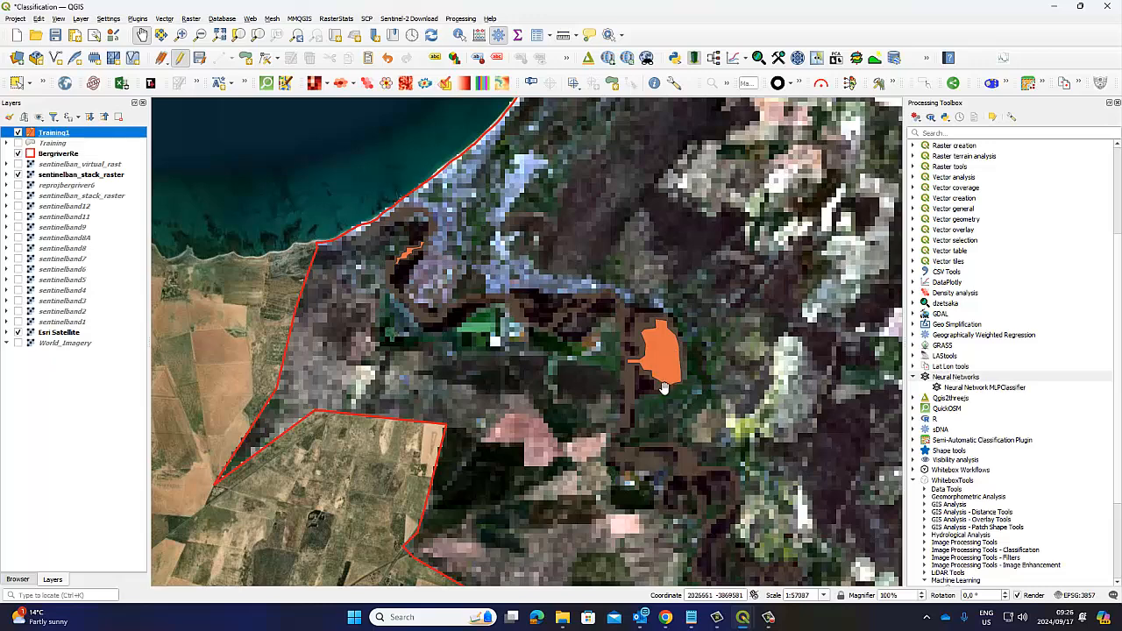
left_click_drag(761, 387, 527, 303)
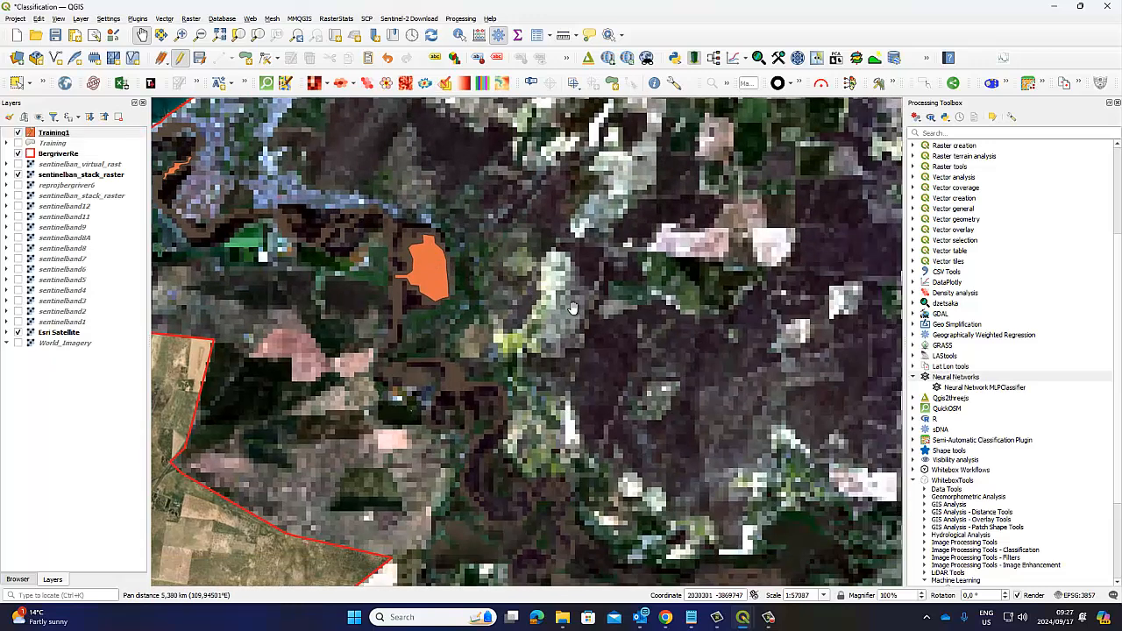
scroll(571, 307, "down", 1)
left_click_drag(677, 305, 473, 390)
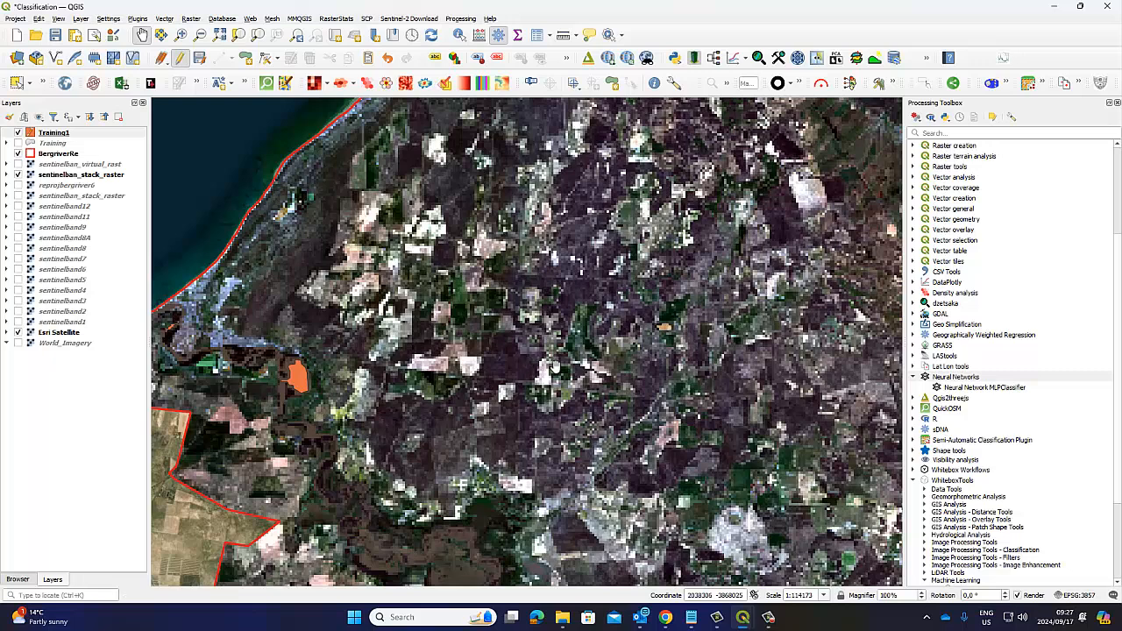
left_click_drag(716, 340, 617, 265)
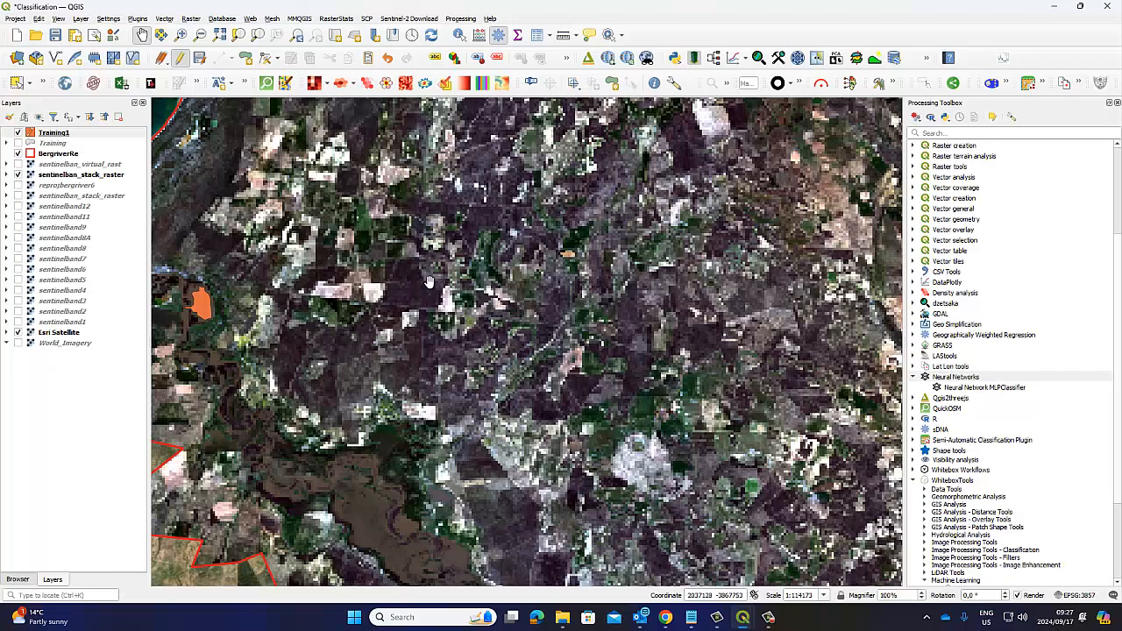
left_click(17, 175)
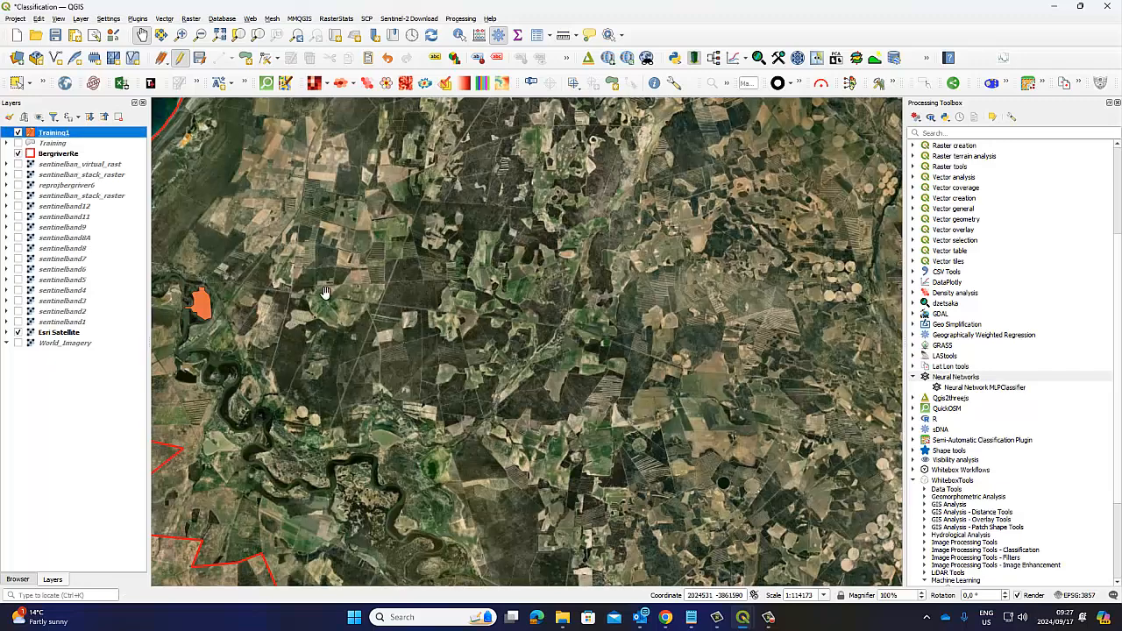
scroll(403, 314, "up", 1)
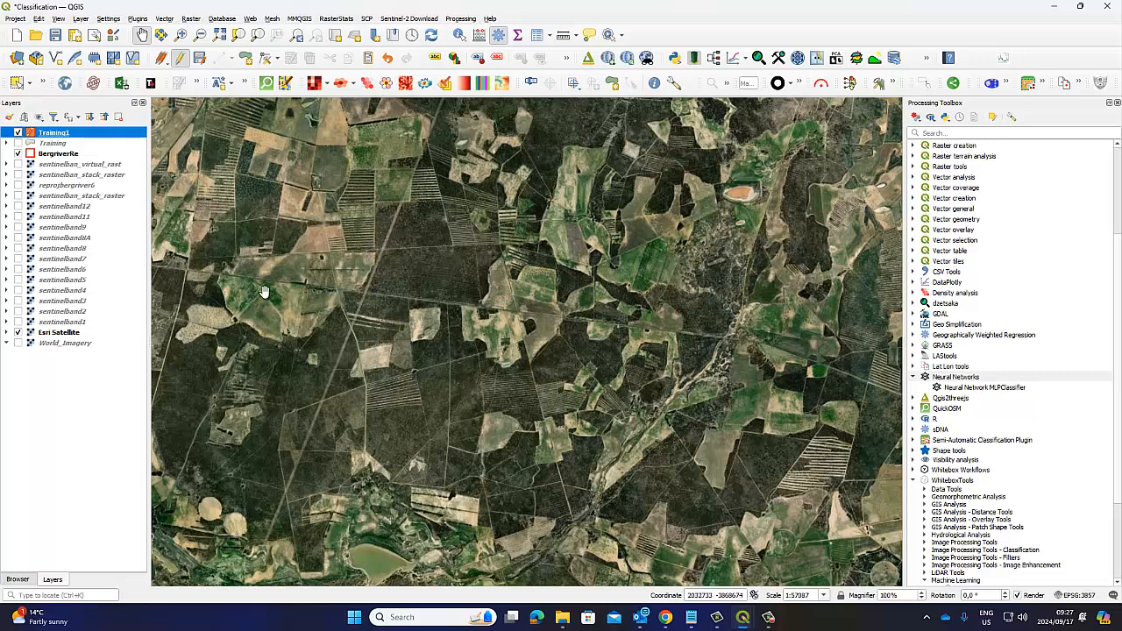
left_click_drag(368, 355, 439, 326)
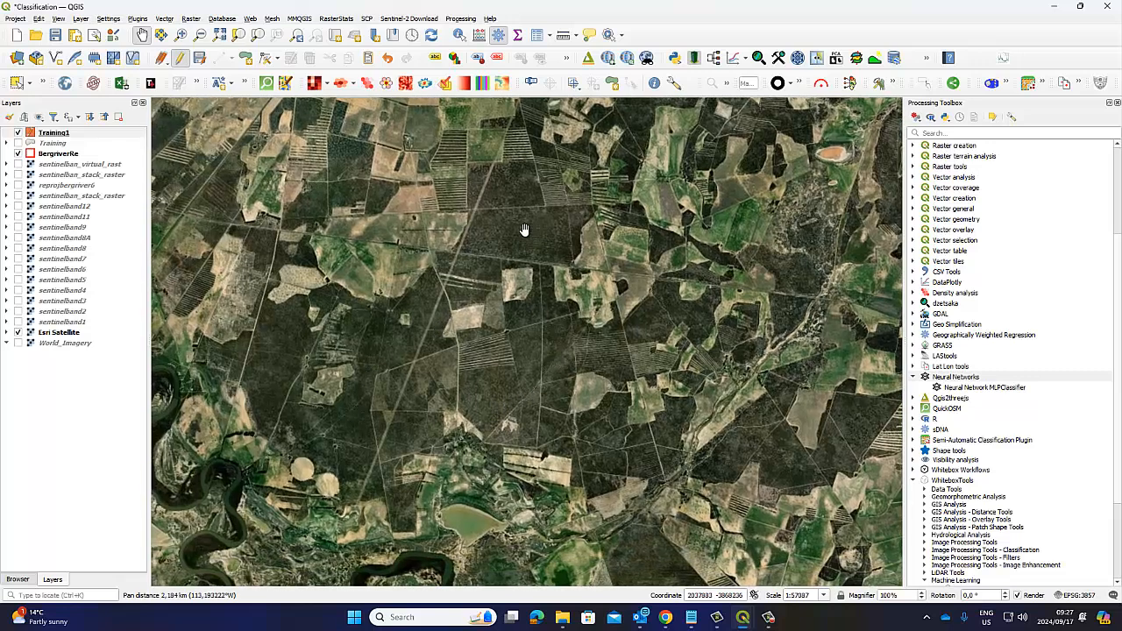
Step: Compare the dark patch between the pale fields in the false-colour virtual raster, Esri Satellite and the stacked raster
left_click(18, 165)
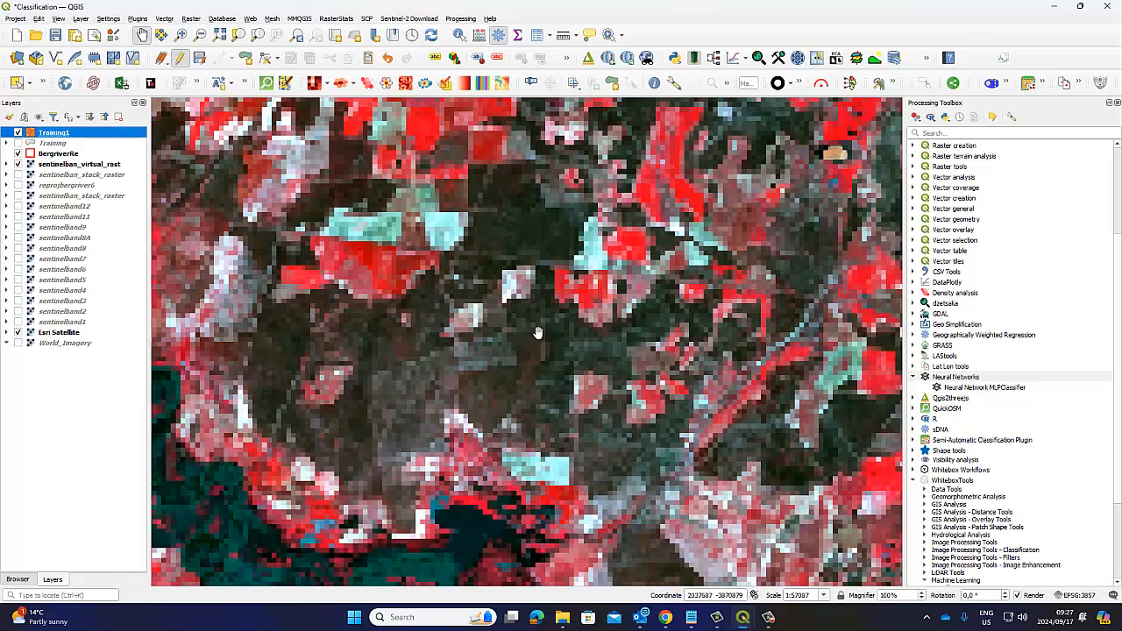
left_click(19, 165)
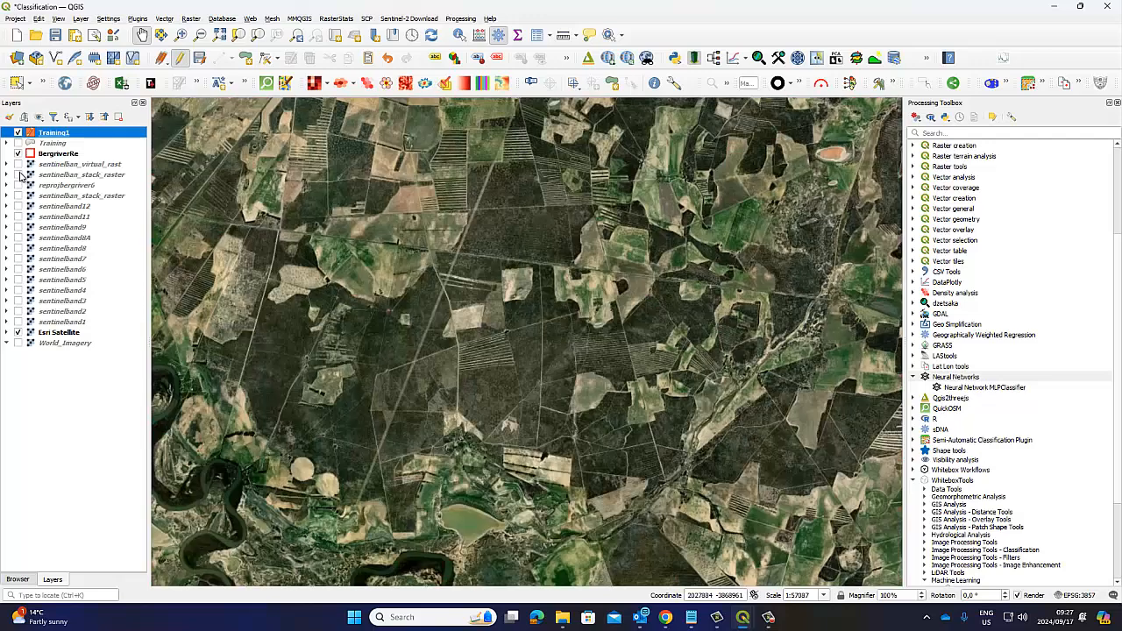
left_click(18, 175)
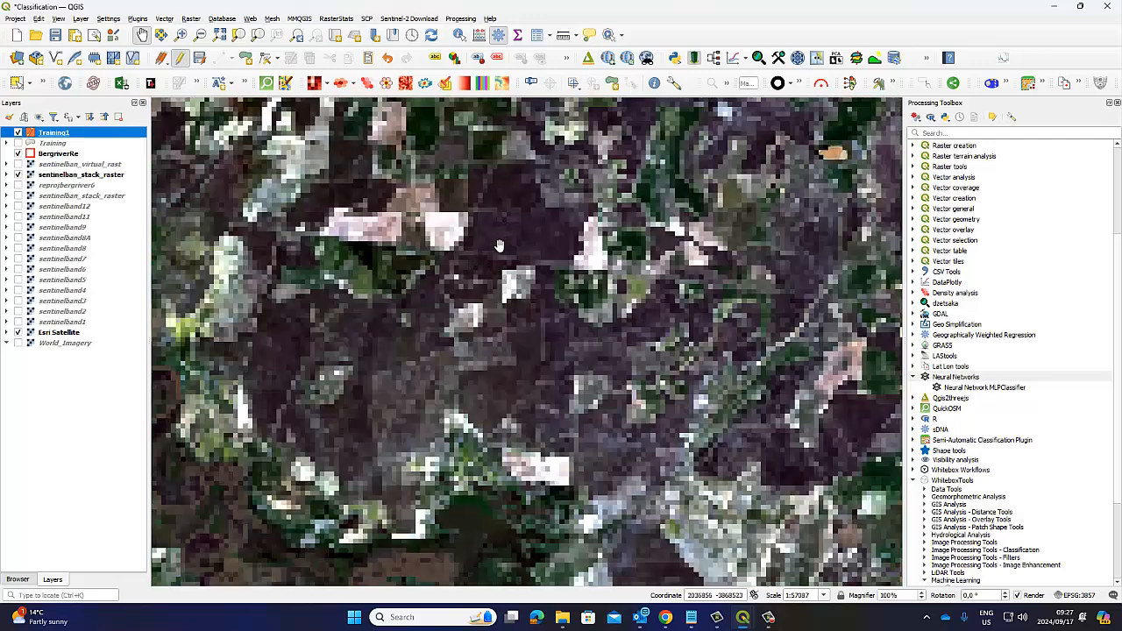
scroll(498, 246, "up", 1)
left_click_drag(518, 231, 500, 286)
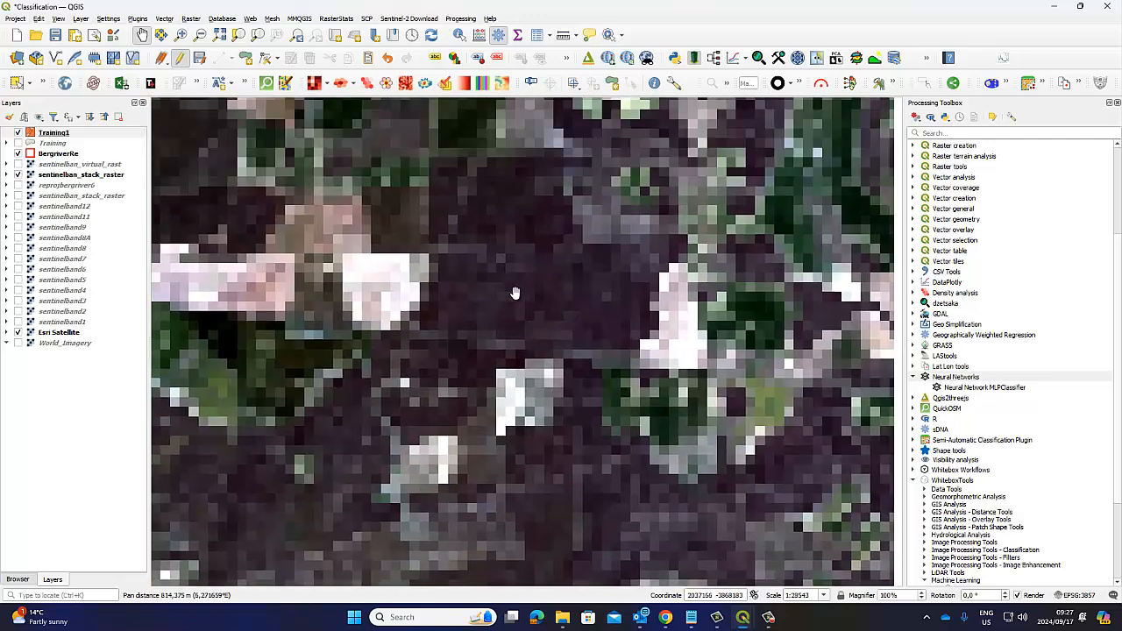
Step: Digitize a training polygon in Training1 inside the dark patch between the two pale fields, north of the small white field
left_click(52, 133)
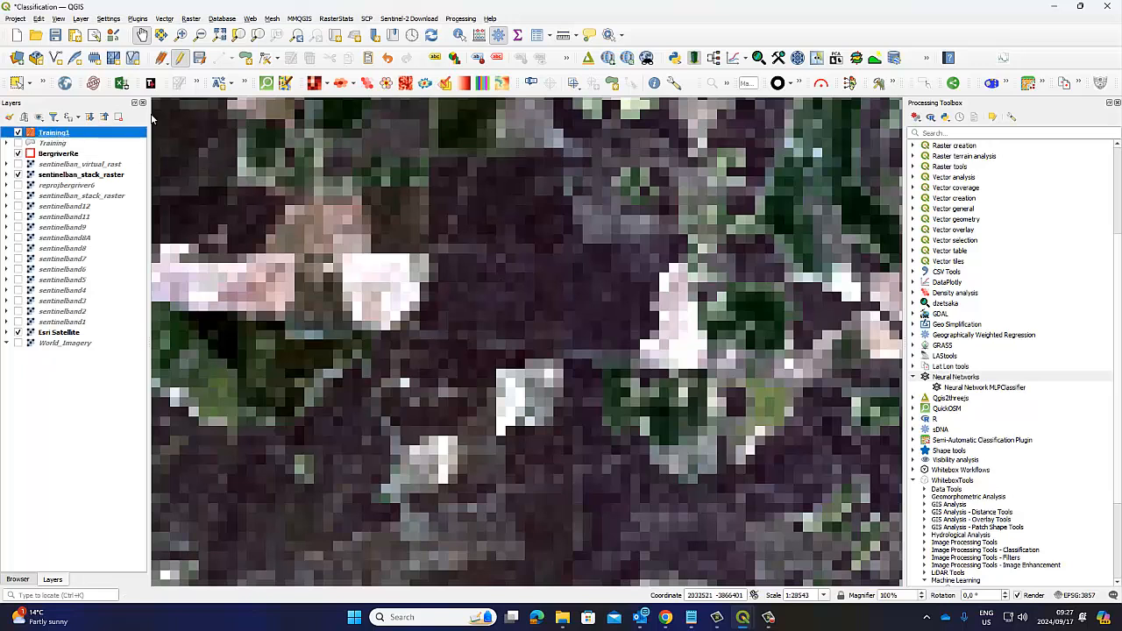
left_click(248, 60)
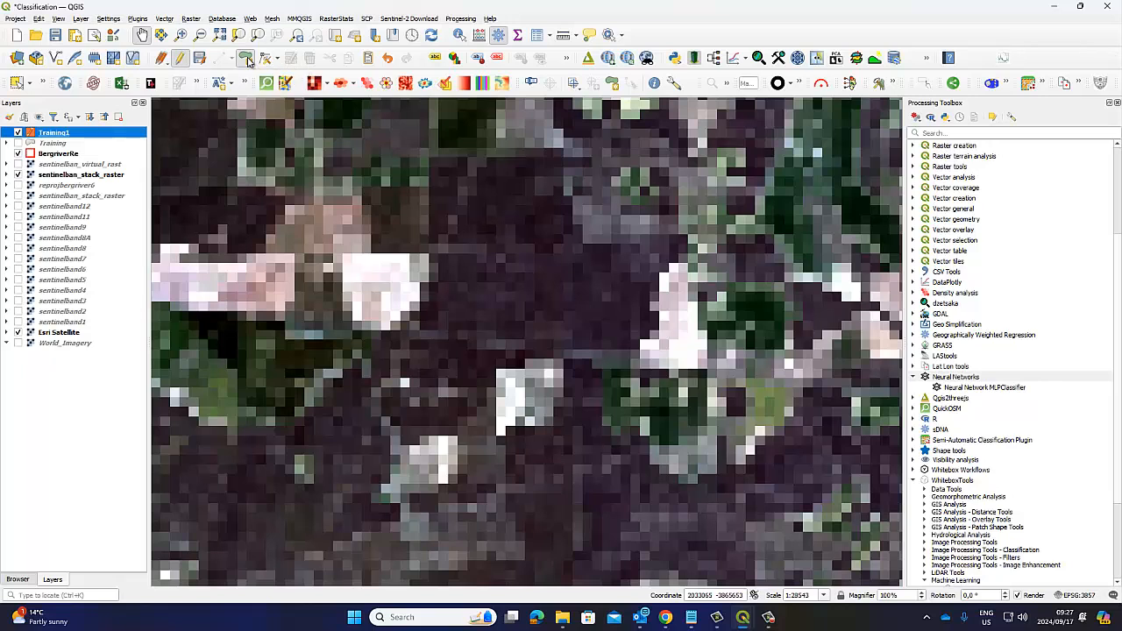
left_click(545, 226)
left_click(498, 202)
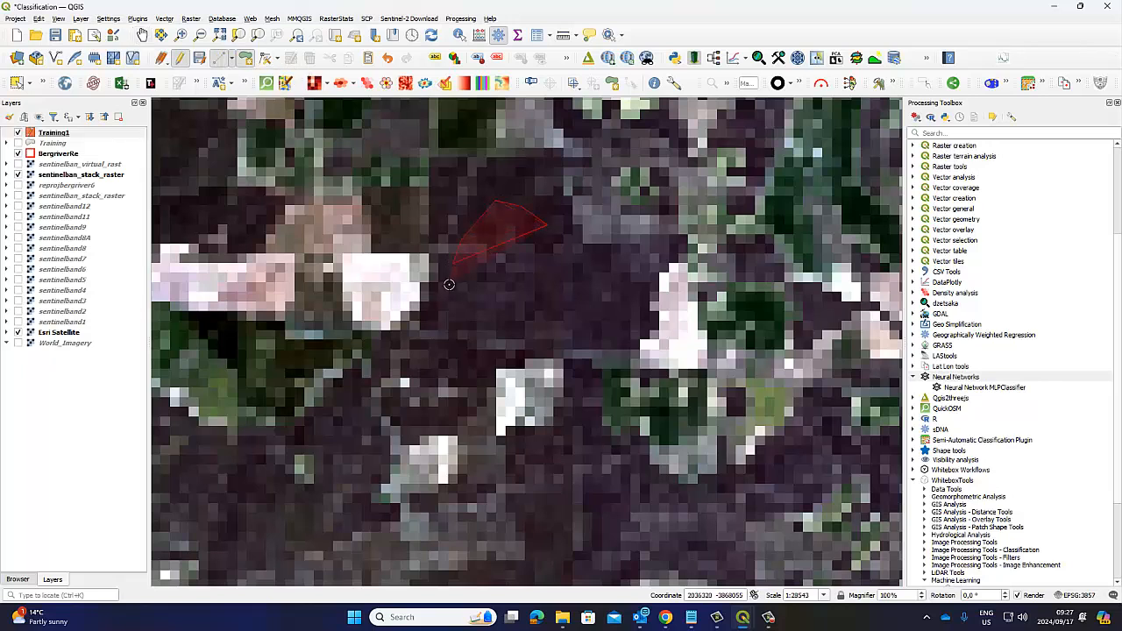
left_click(435, 324)
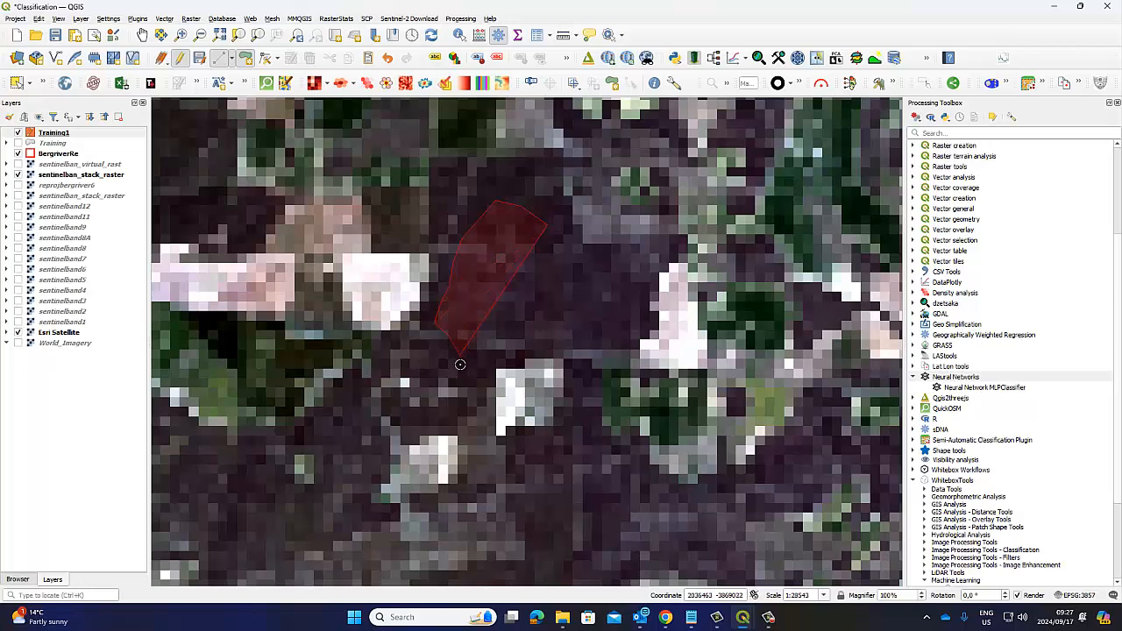
left_click(460, 363)
left_click(519, 347)
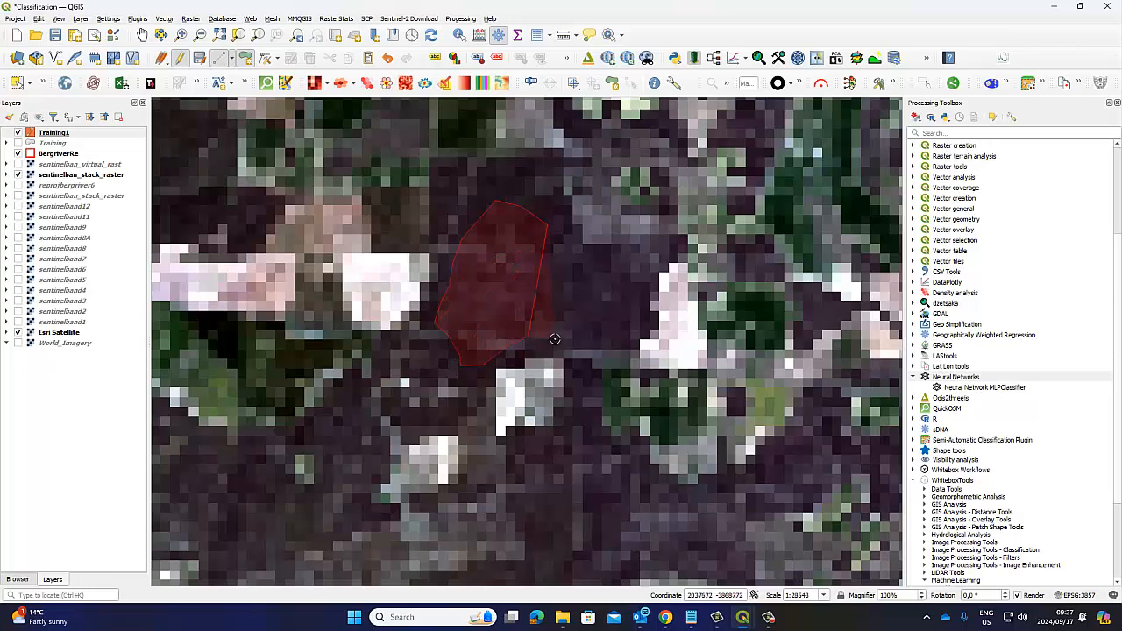
left_click(622, 322)
left_click(624, 294)
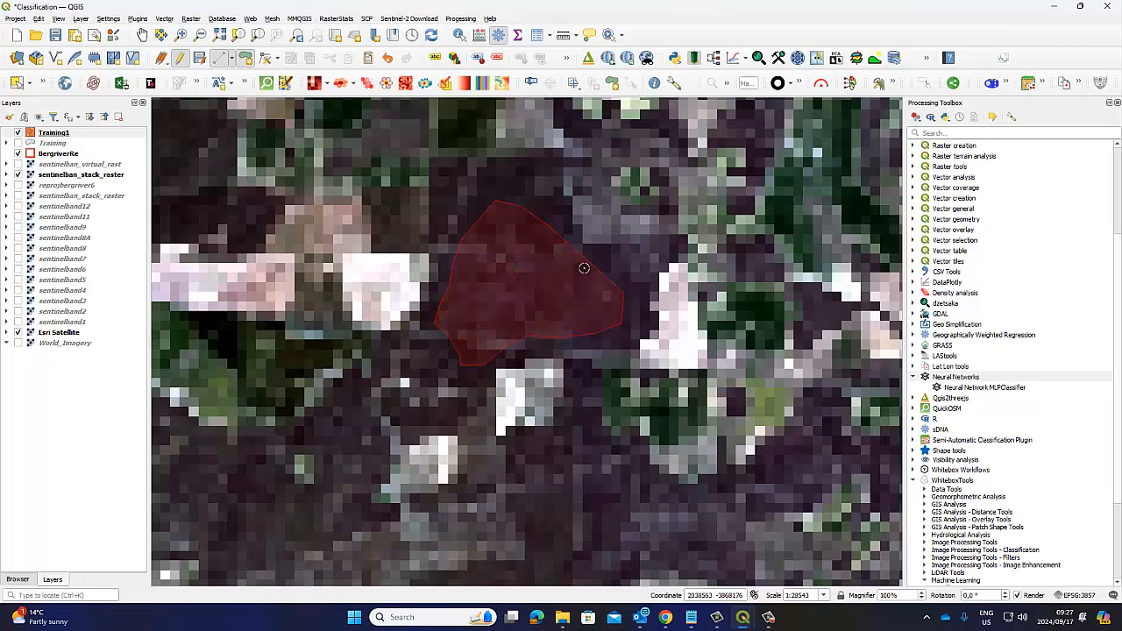
left_click(555, 223)
right_click(556, 210)
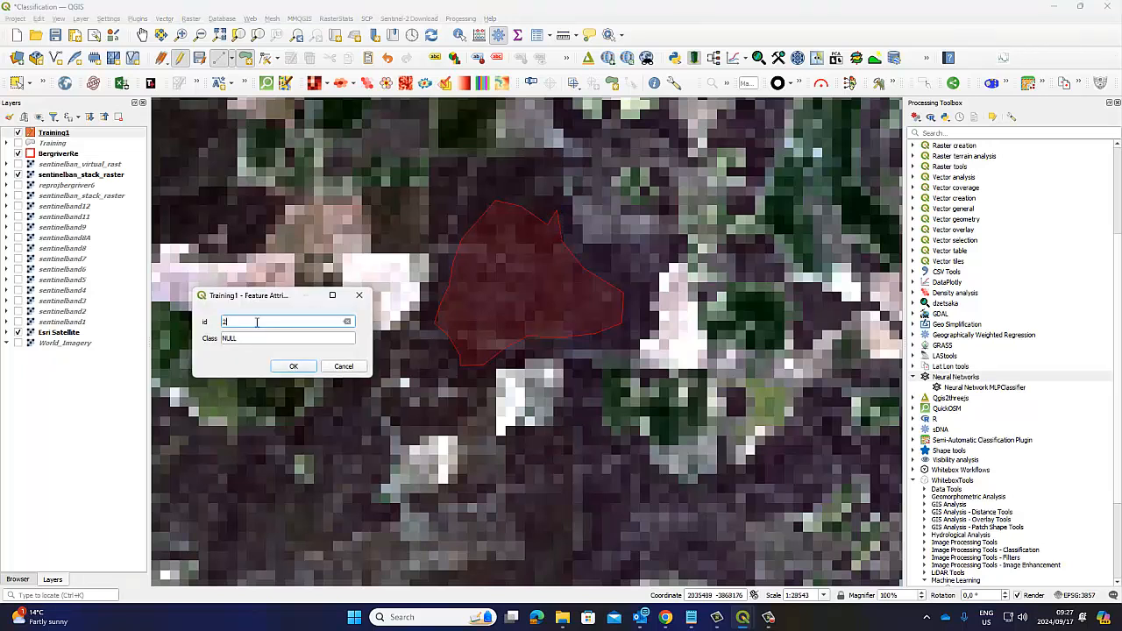
Step: Give the dark-patch polygon id 2, fill in its Class, and save its attributes
key("Tab")
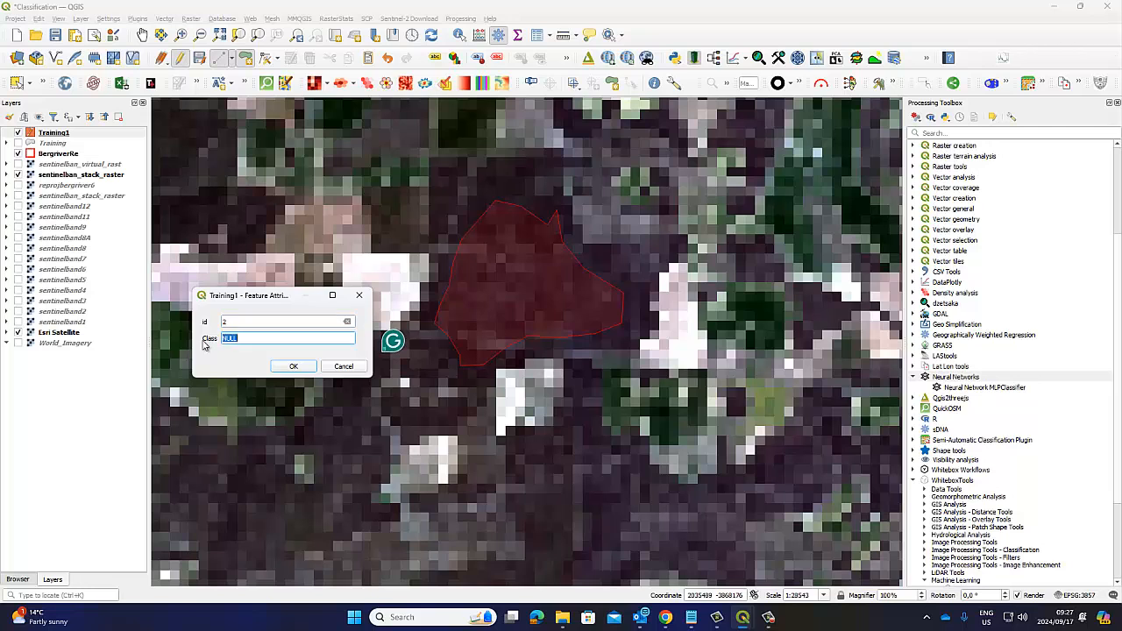
type("Veld")
left_click(297, 367)
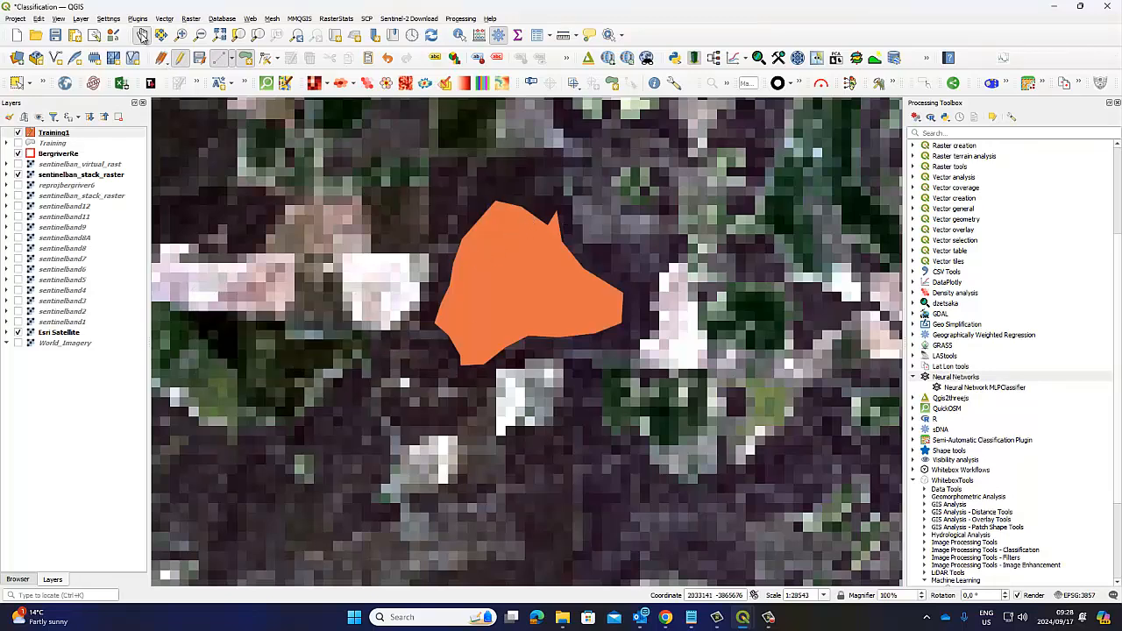
Step: Survey the stacked raster across the Bergrivier area, from the southern river boundary to the northern fields and the southeastern farmland
left_click(142, 36)
scroll(583, 382, "down", 2)
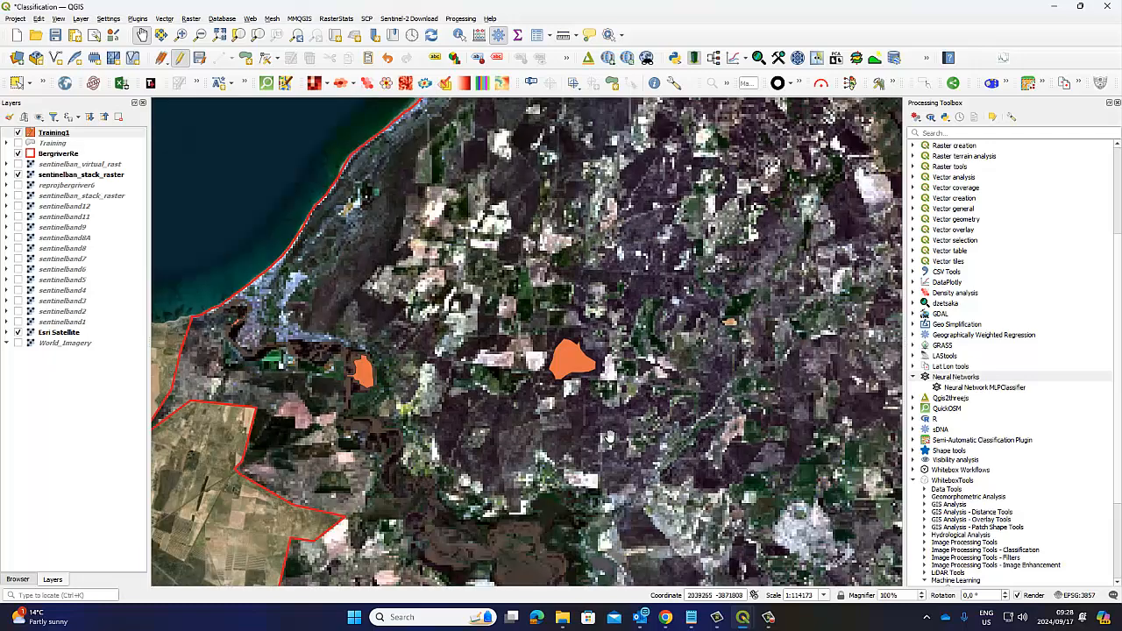
left_click_drag(609, 436, 554, 328)
left_click_drag(624, 491, 568, 373)
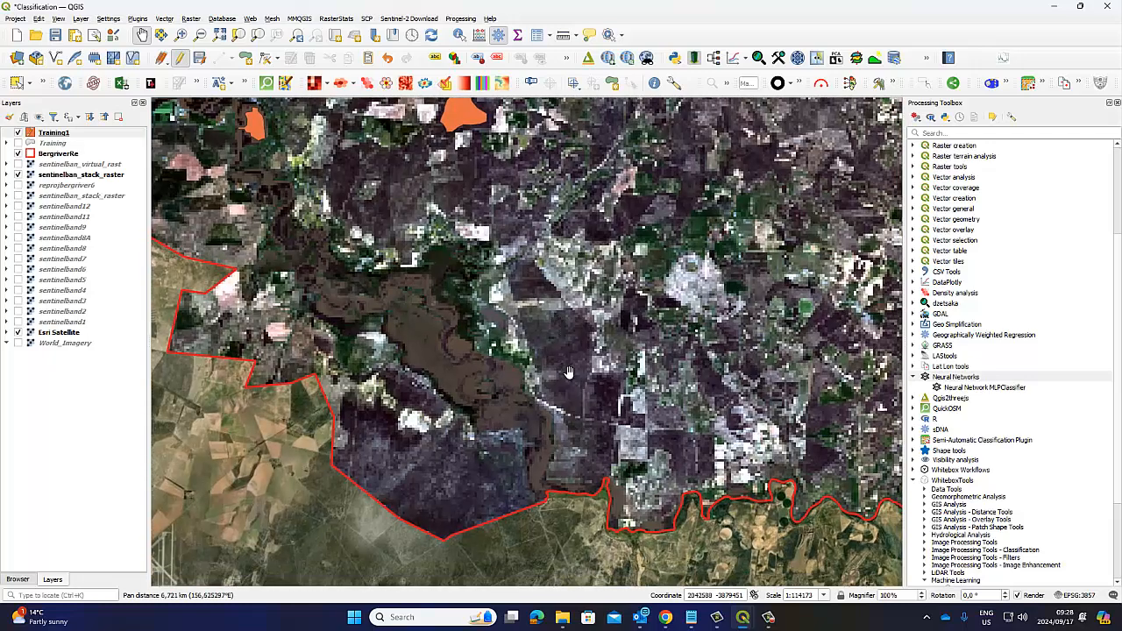
left_click_drag(757, 232, 456, 562)
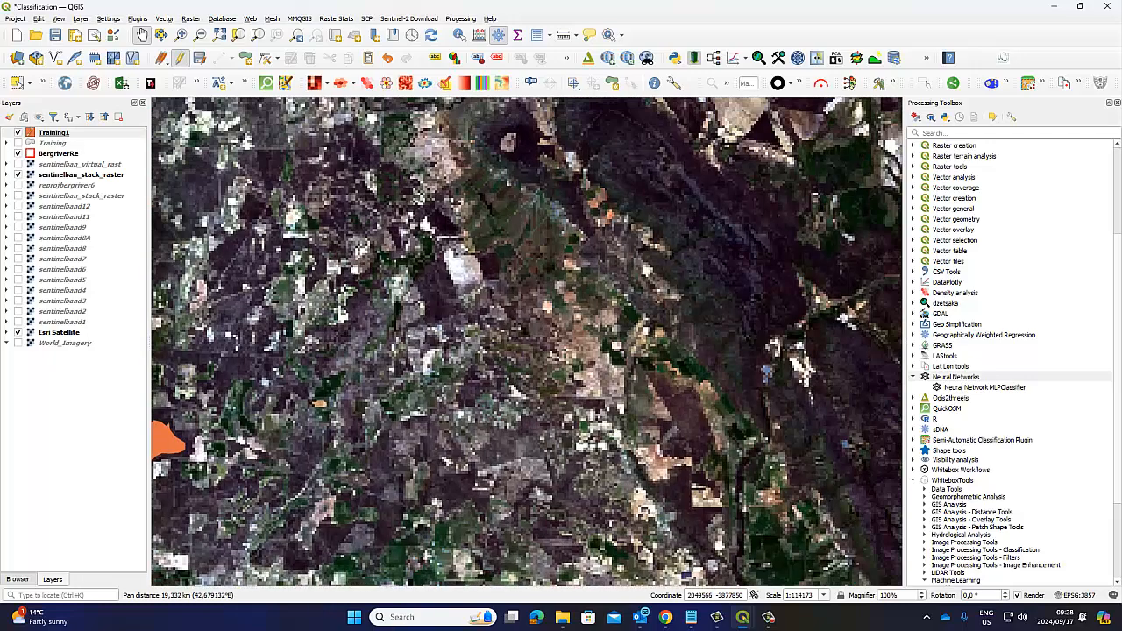
left_click_drag(726, 292, 576, 578)
left_click_drag(588, 274, 527, 472)
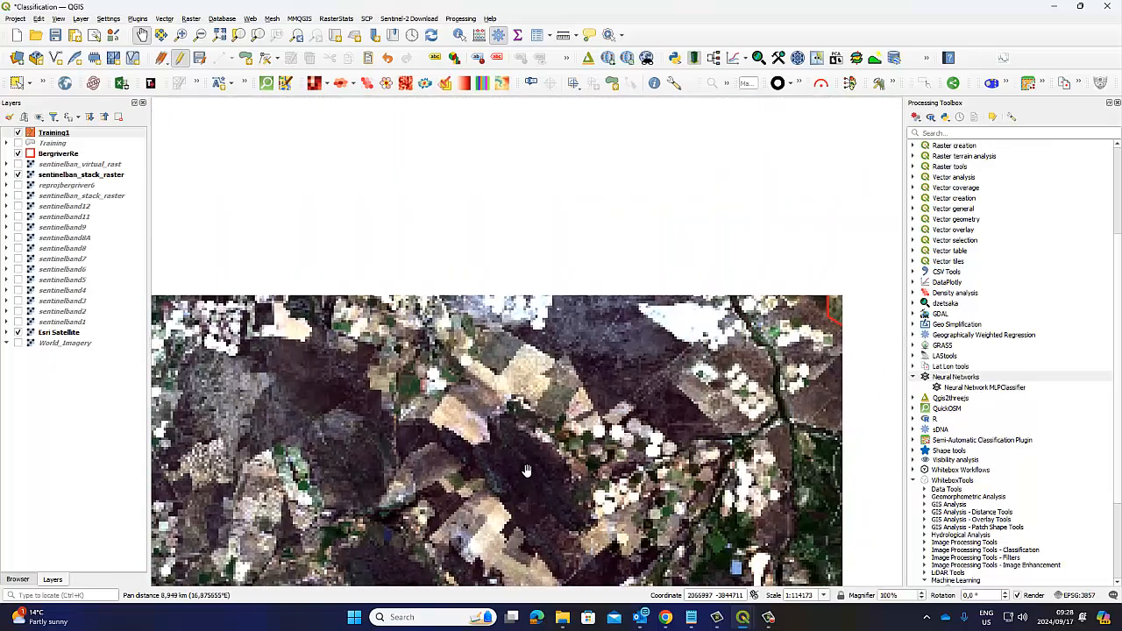
scroll(500, 296, "down", 1)
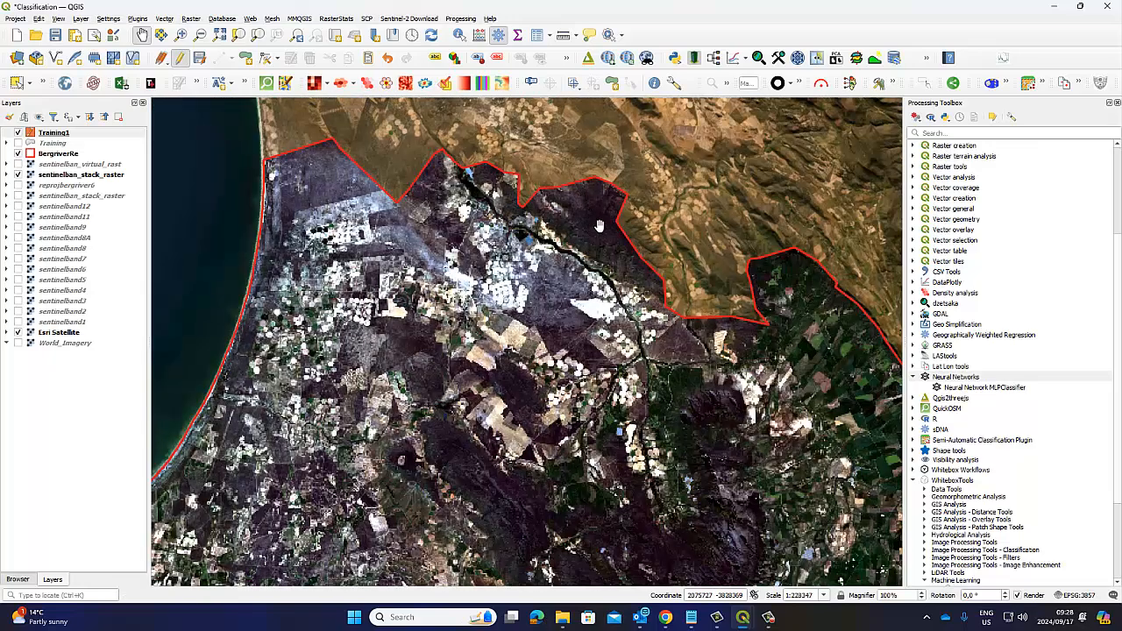
left_click_drag(523, 316, 479, 179)
left_click_drag(685, 442, 465, 229)
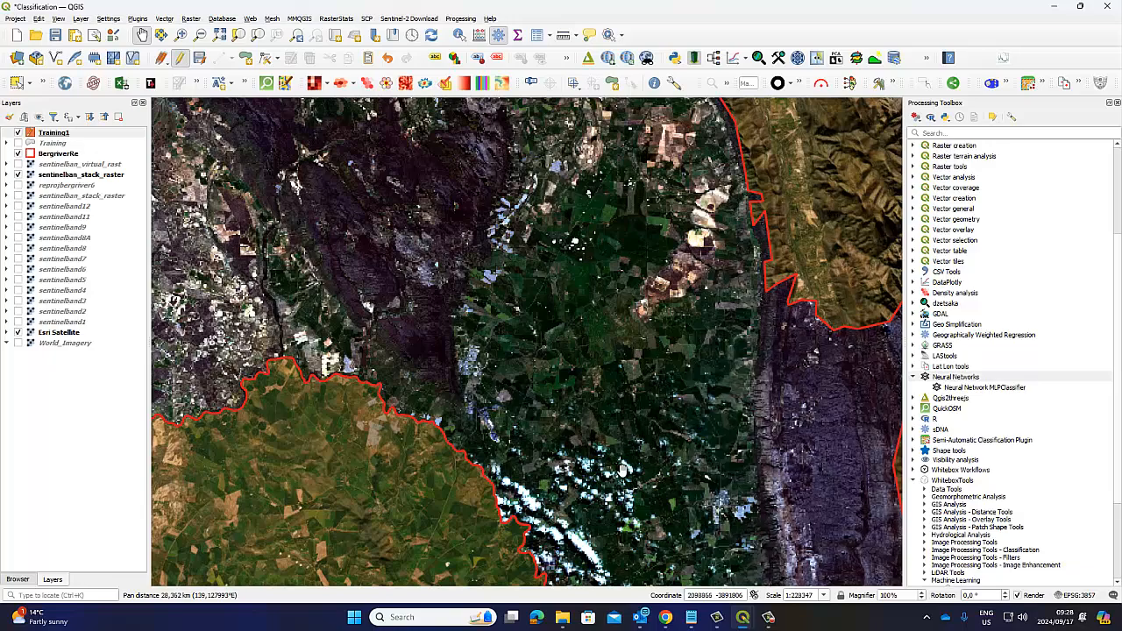
left_click_drag(622, 471, 529, 229)
left_click_drag(637, 411, 652, 438)
left_click_drag(386, 254, 578, 357)
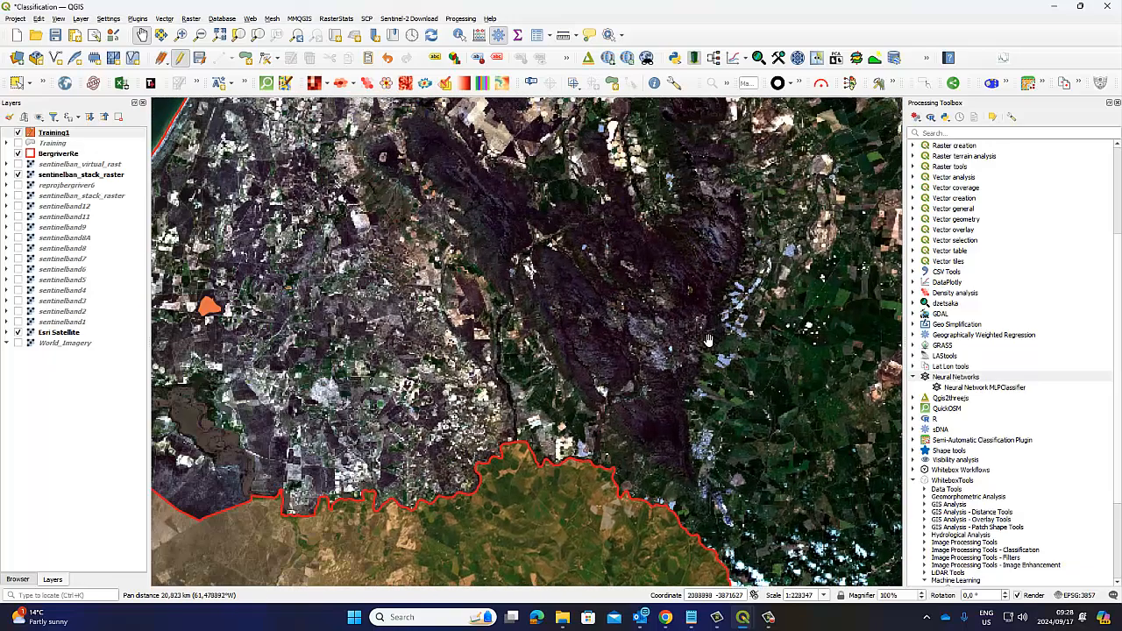
left_click_drag(283, 184, 431, 340)
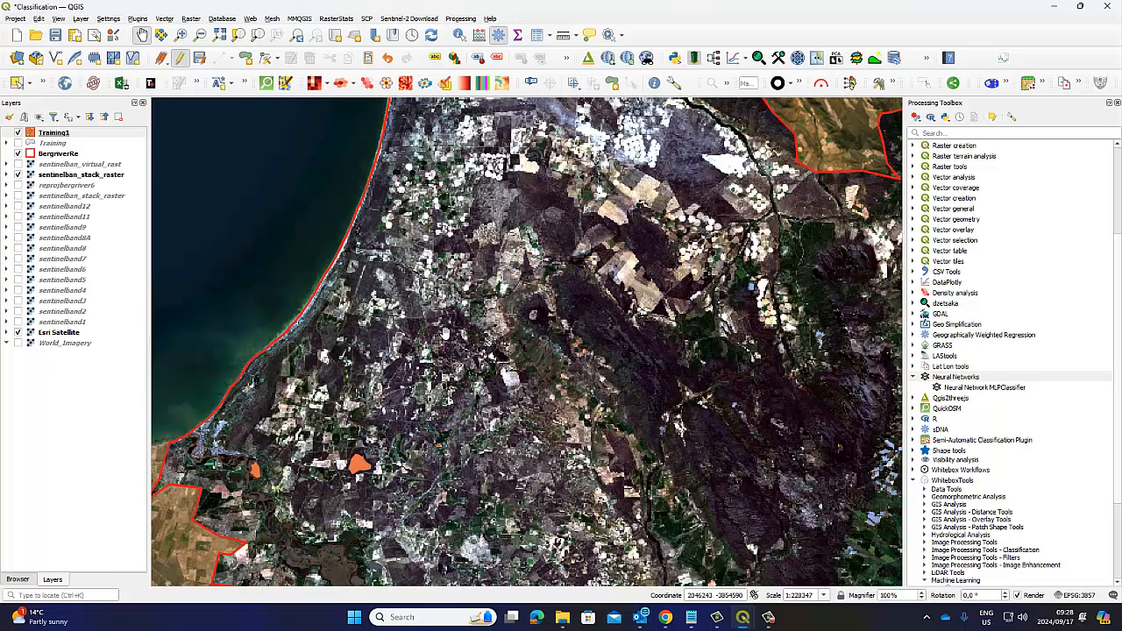
Step: Examine the eastern mountains and green farmland in the stacked raster, and return to the digitized samples near the coast
left_click_drag(406, 583, 402, 431)
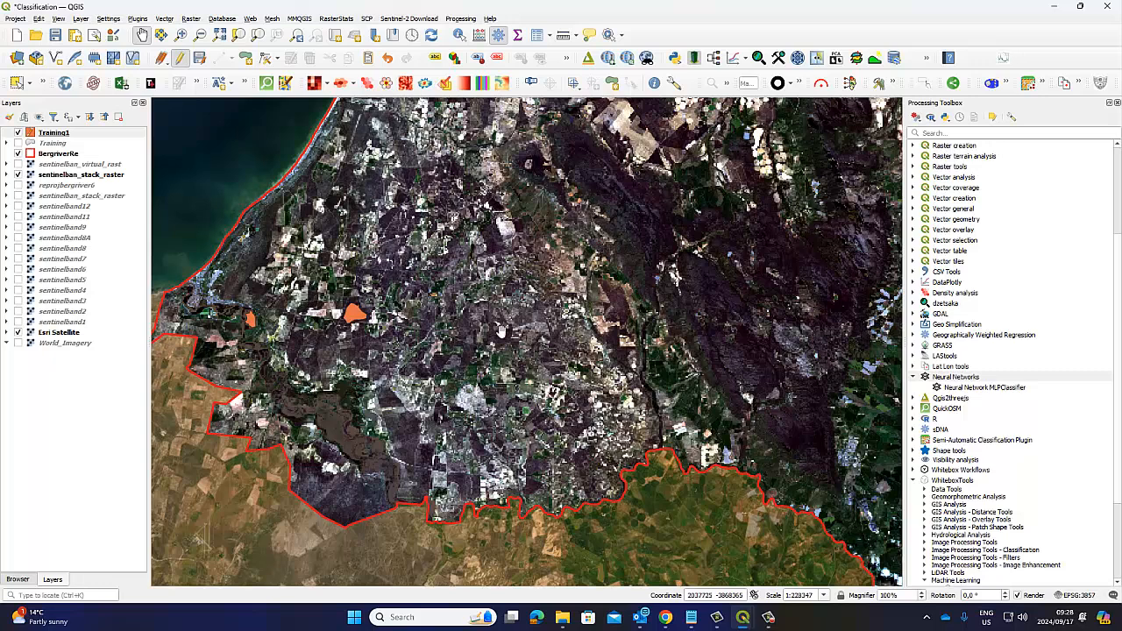
left_click_drag(580, 358, 362, 475)
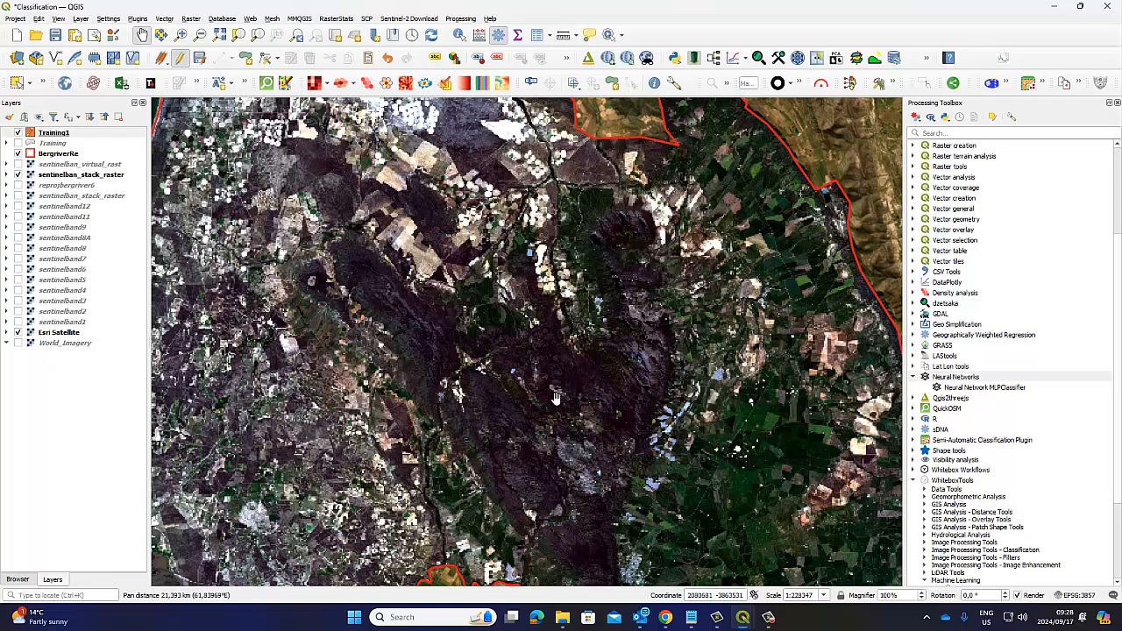
left_click_drag(524, 358, 449, 263)
scroll(688, 391, "up", 1)
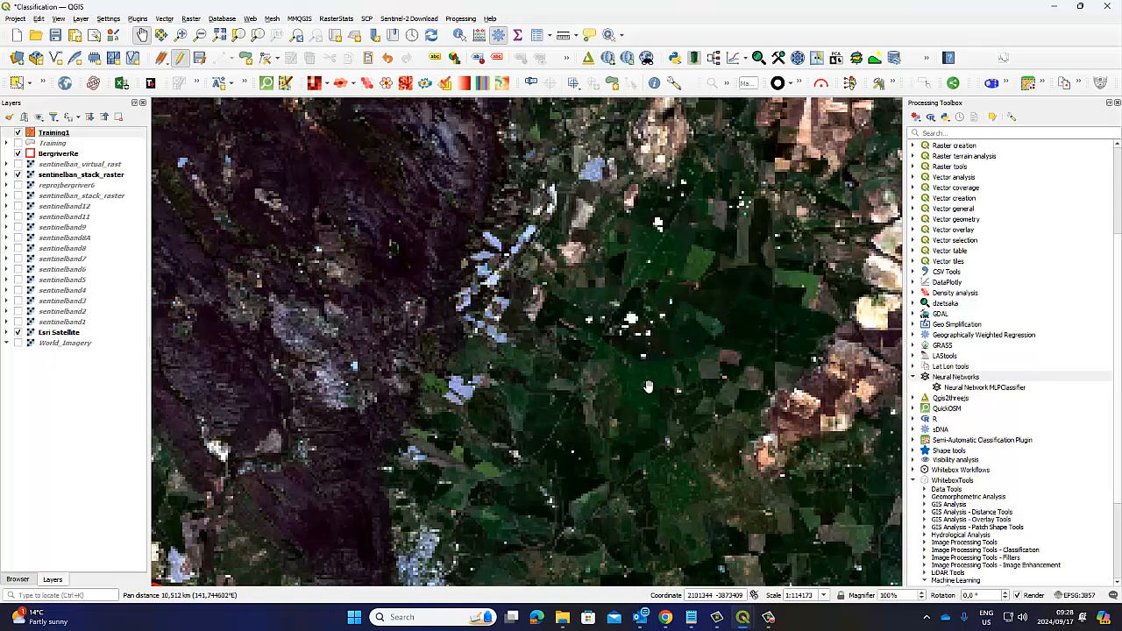
left_click_drag(609, 413, 620, 312)
left_click(706, 433)
scroll(707, 433, "down", 1)
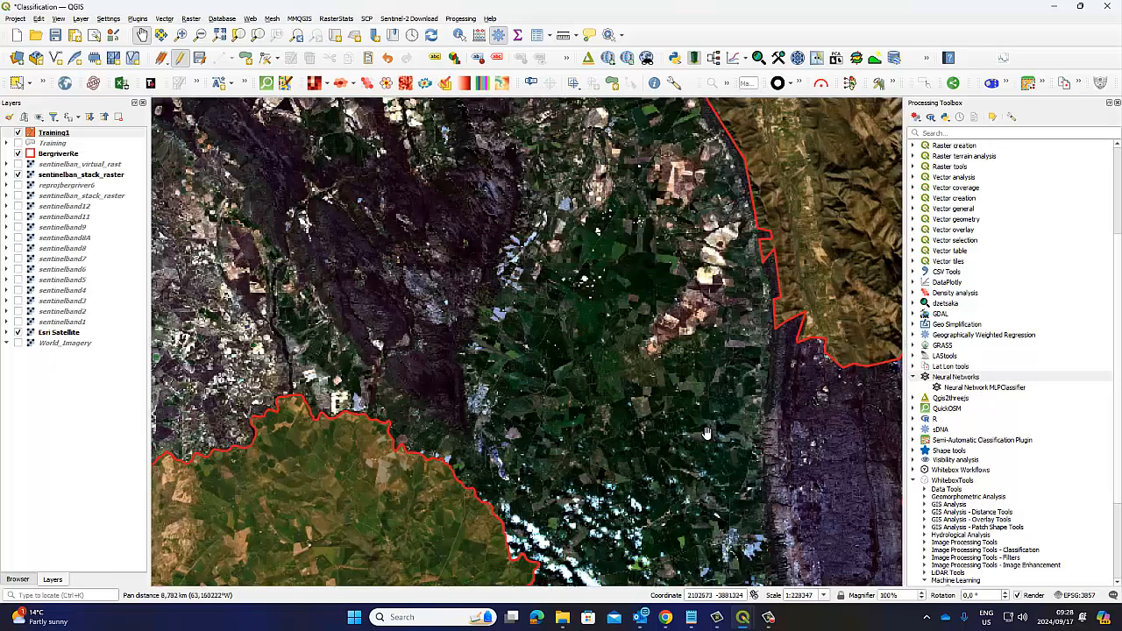
left_click_drag(699, 402, 586, 239)
left_click_drag(403, 192, 623, 375)
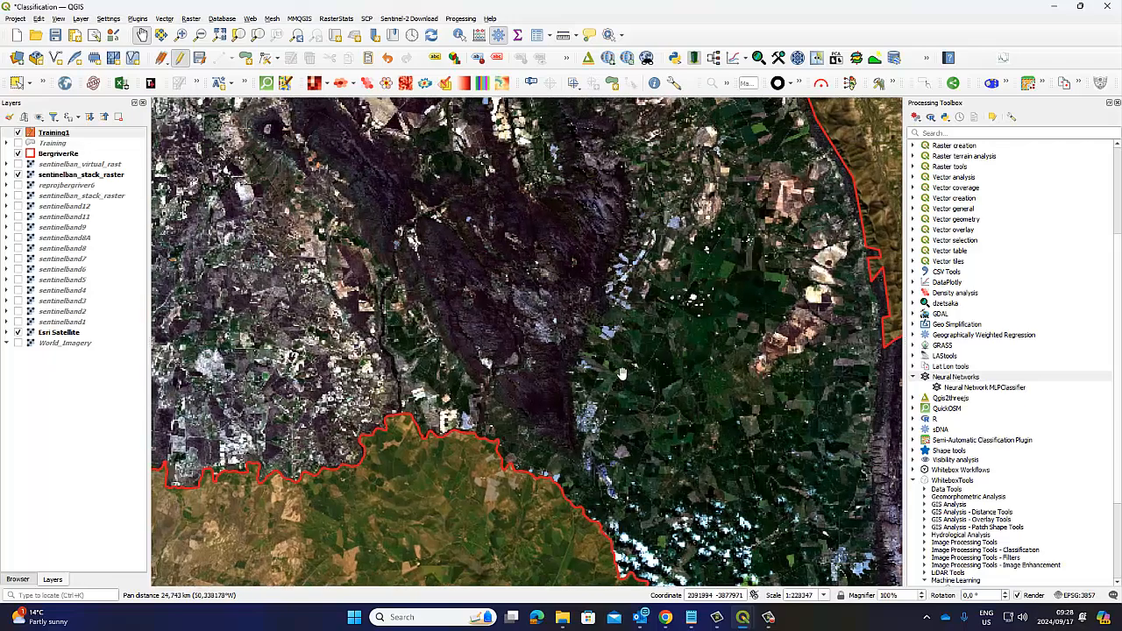
left_click_drag(349, 199, 521, 318)
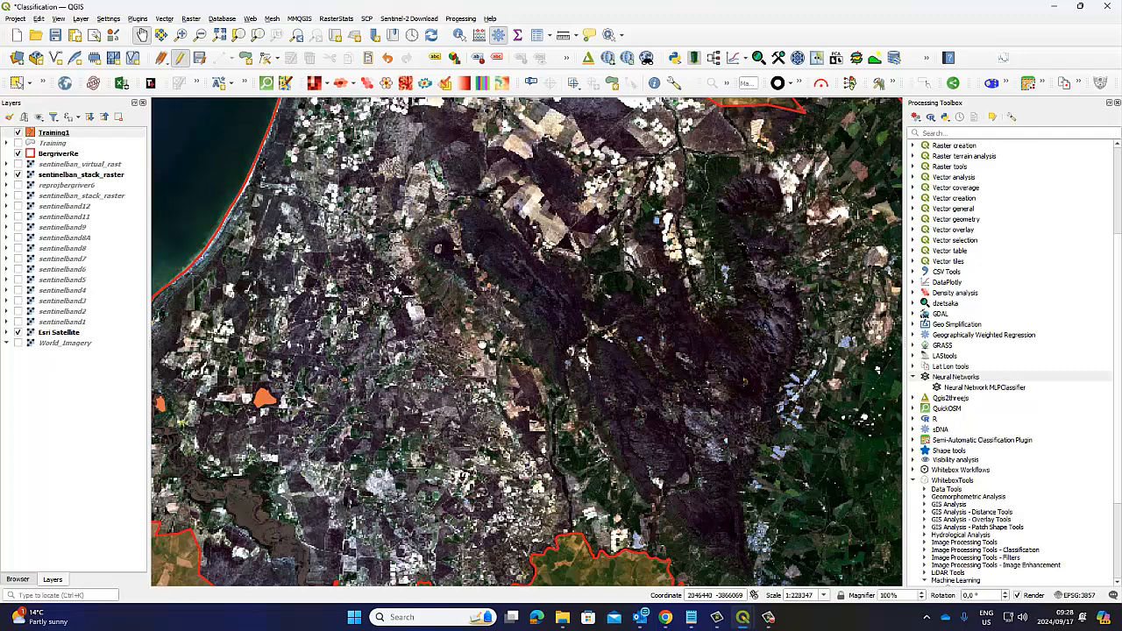
left_click_drag(338, 382, 490, 333)
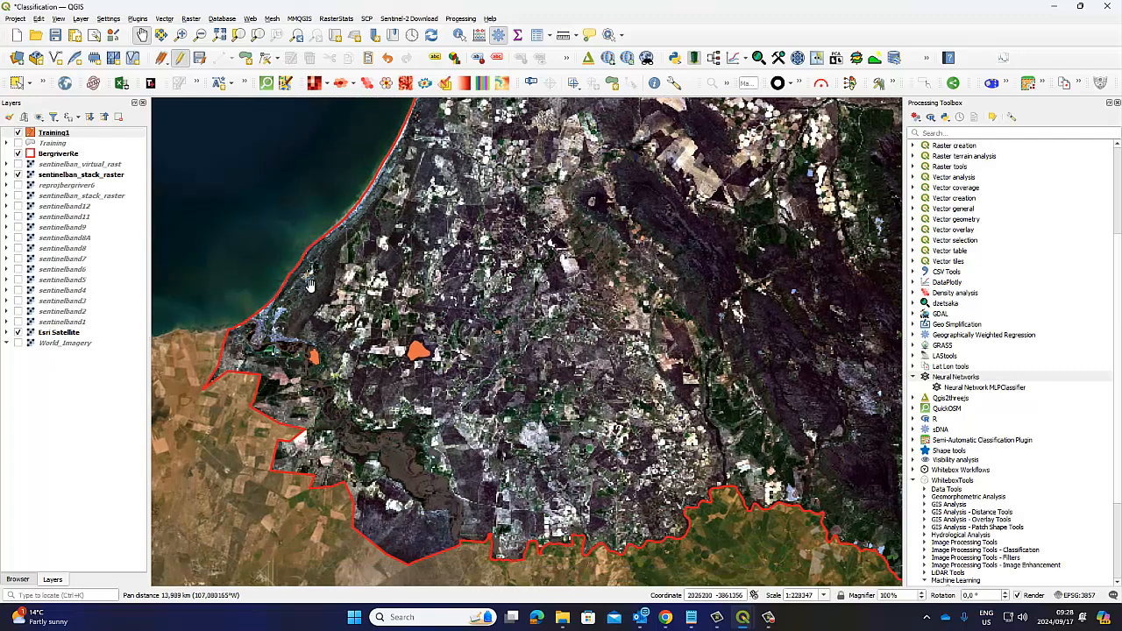
Step: Compare the coastal town beside the river mouth in the stacked raster, the Esri satellite imagery and the virtual raster
scroll(266, 324, "up", 3)
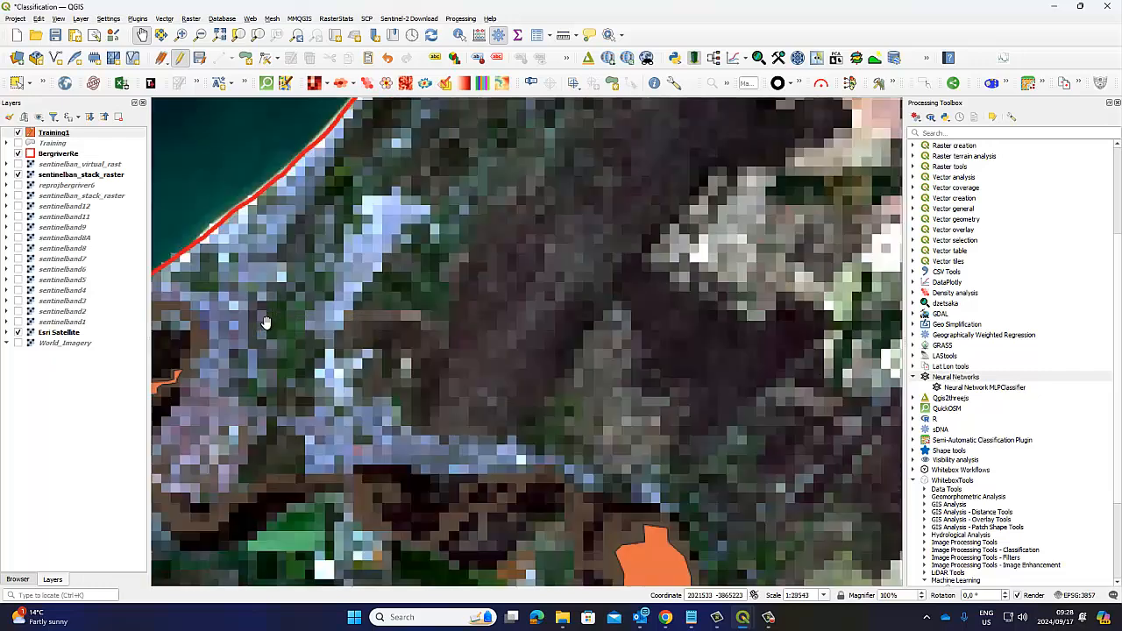
left_click_drag(301, 336, 450, 349)
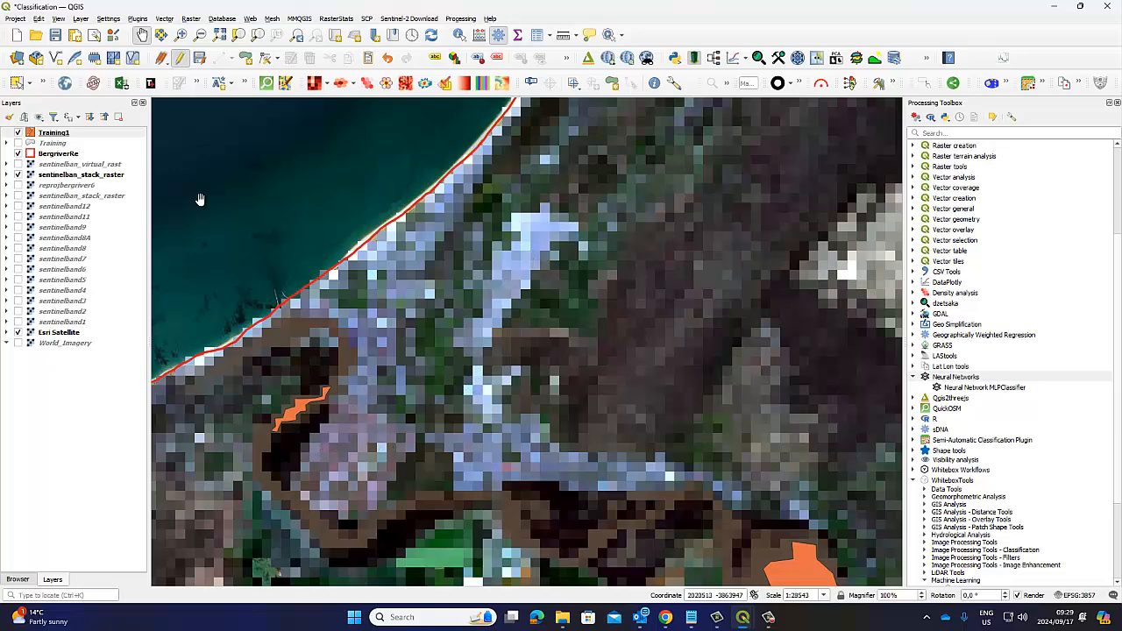
left_click(21, 175)
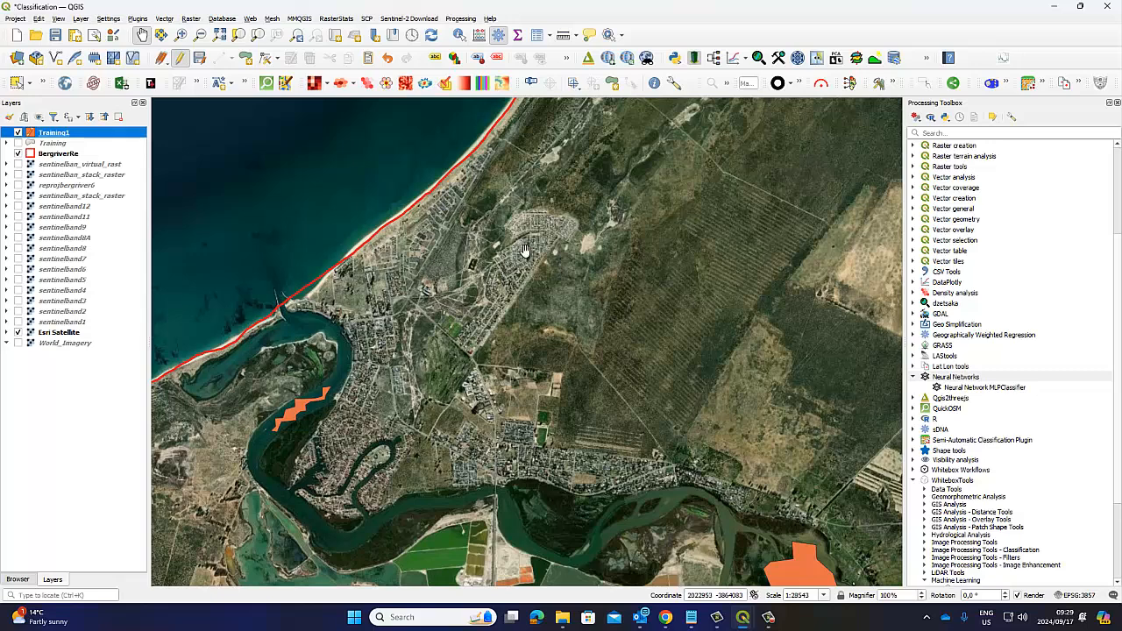
left_click(19, 164)
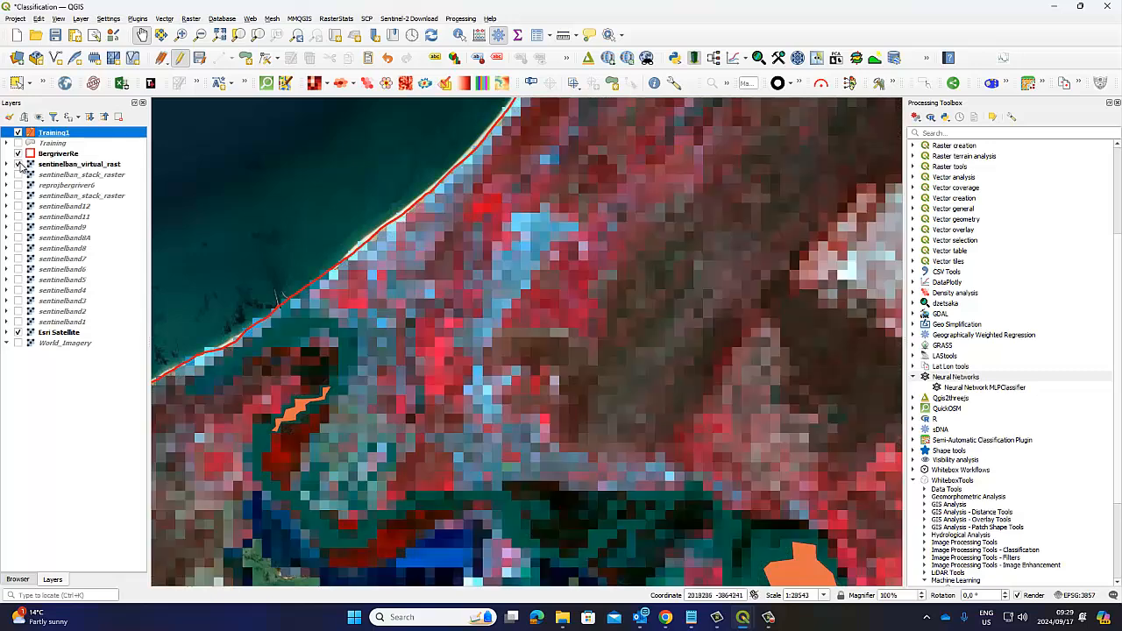
left_click(19, 164)
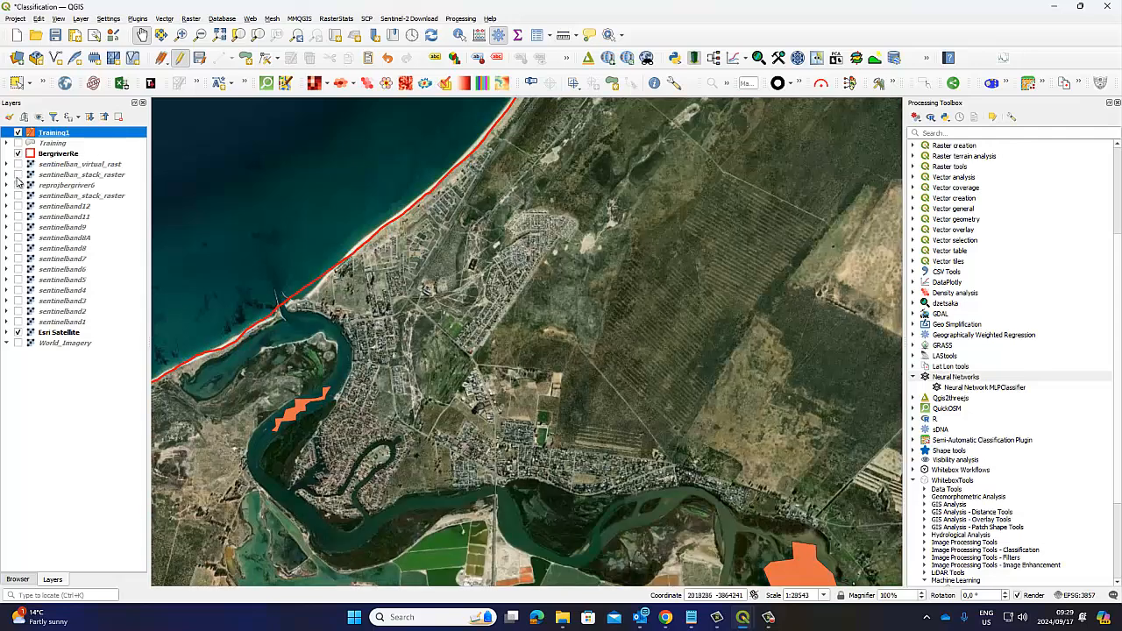
left_click(18, 175)
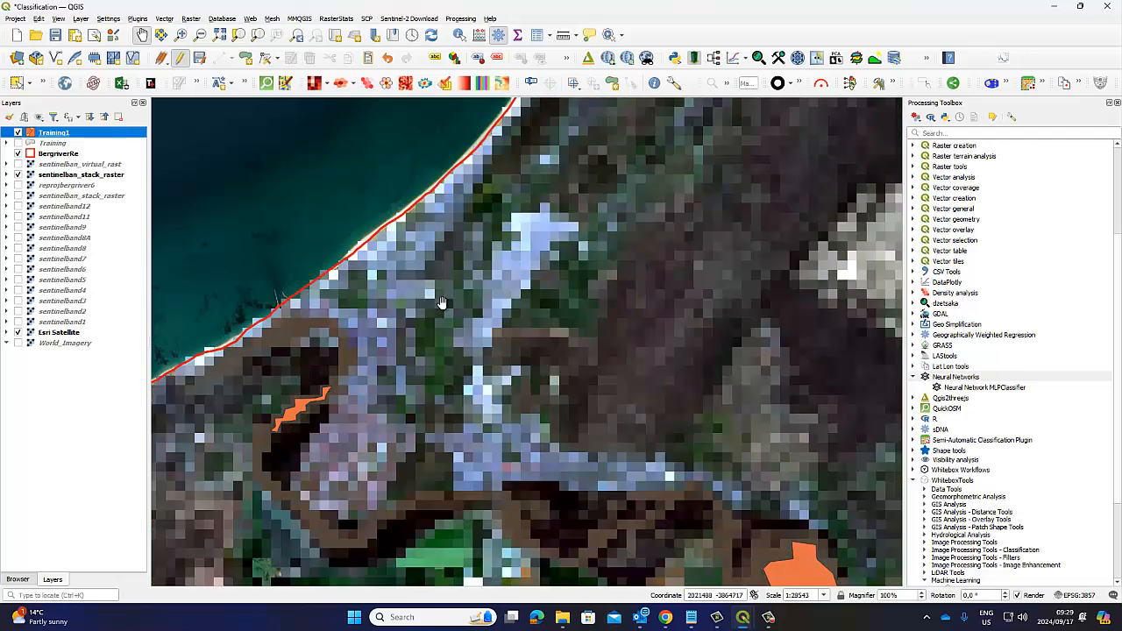
Step: Digitize a training polygon in Training1 over the bright built-up patch northeast of the river mouth in the stacked raster
scroll(531, 261, "up", 1)
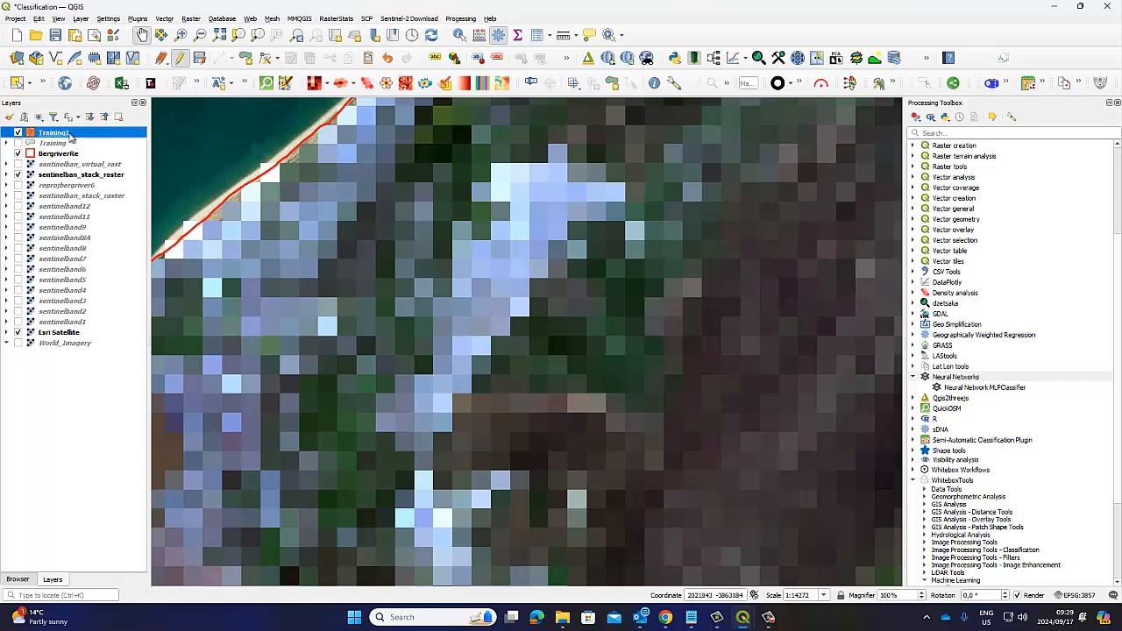
left_click(246, 59)
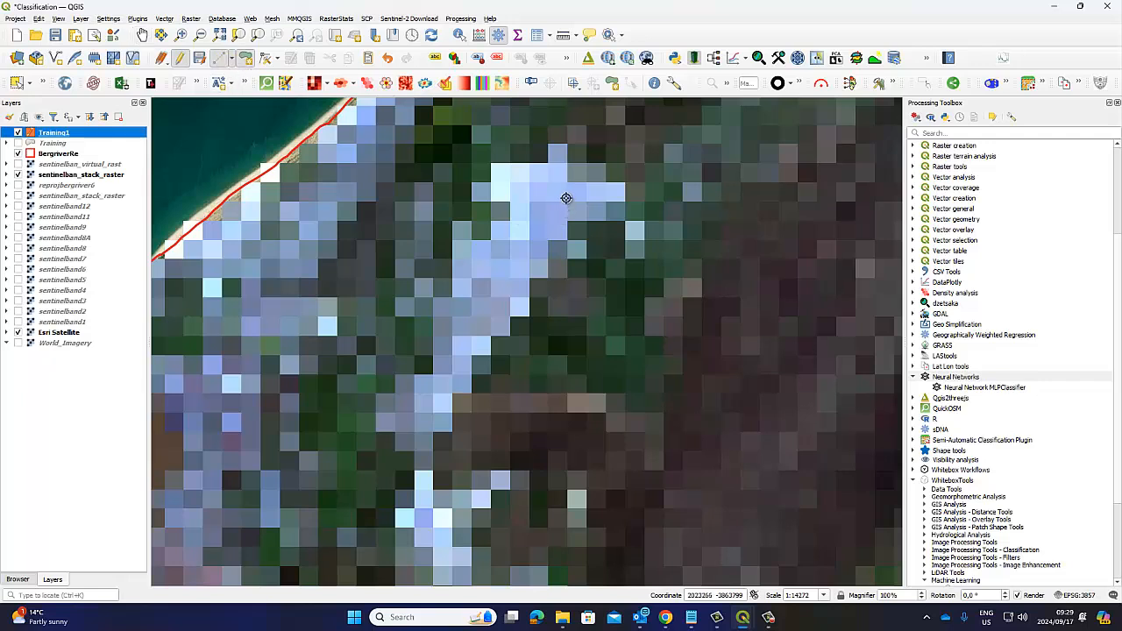
left_click(566, 199)
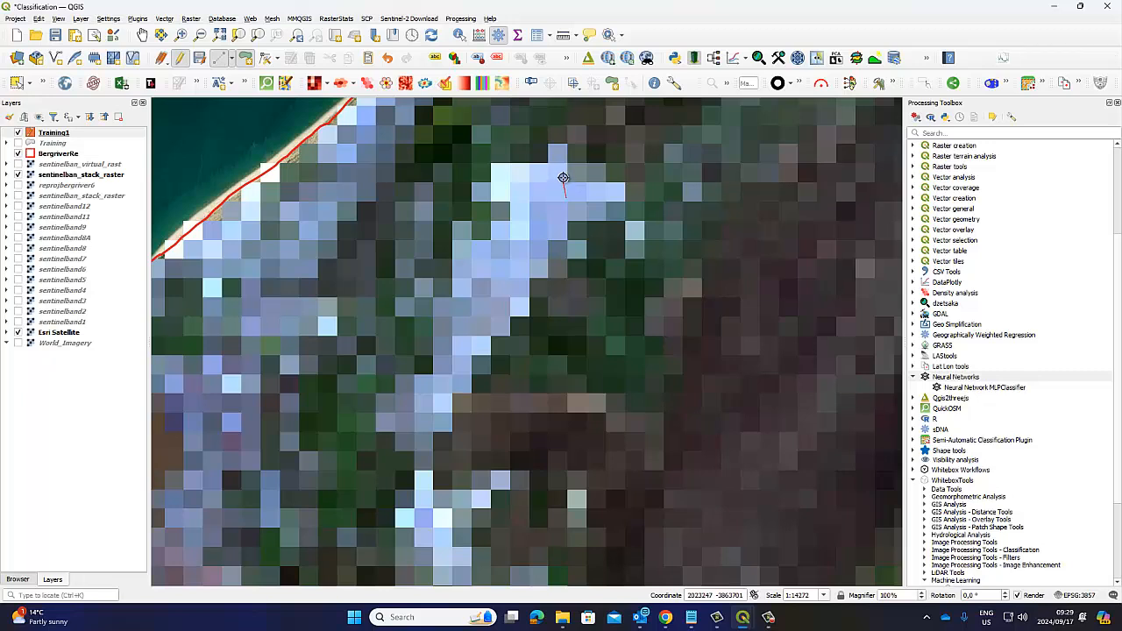
left_click(505, 173)
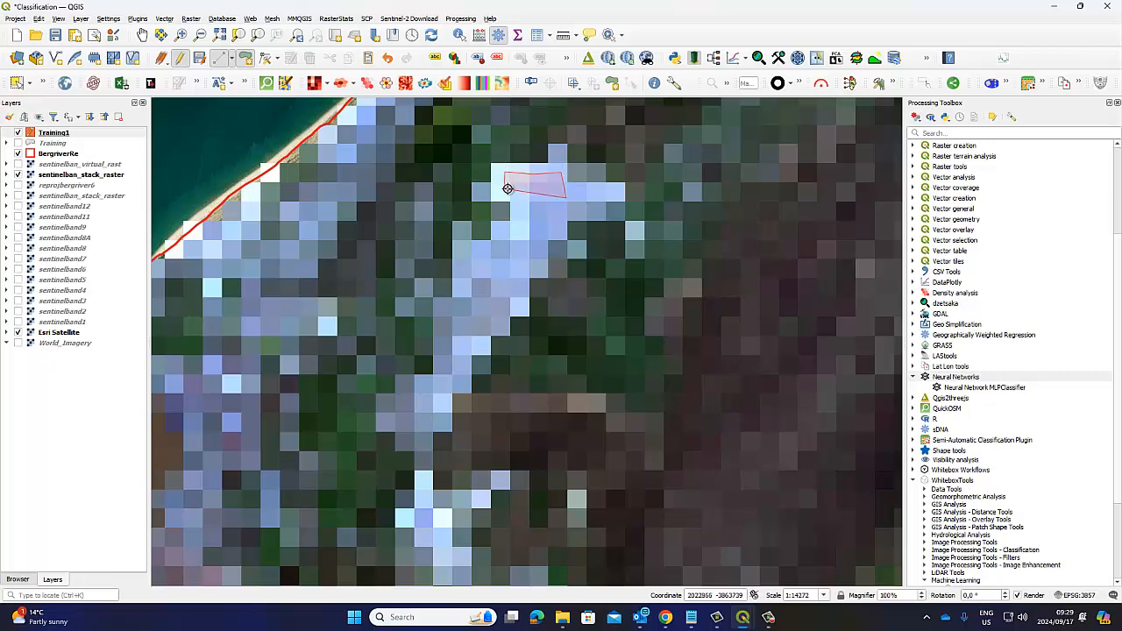
left_click(508, 238)
left_click(474, 280)
left_click(490, 293)
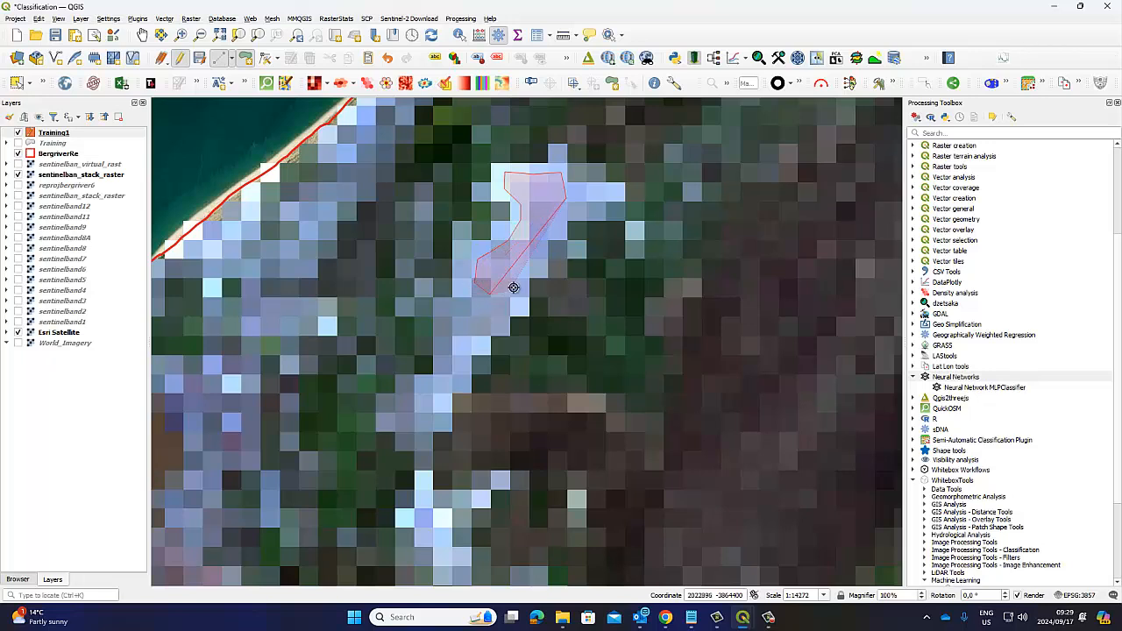
right_click(564, 217)
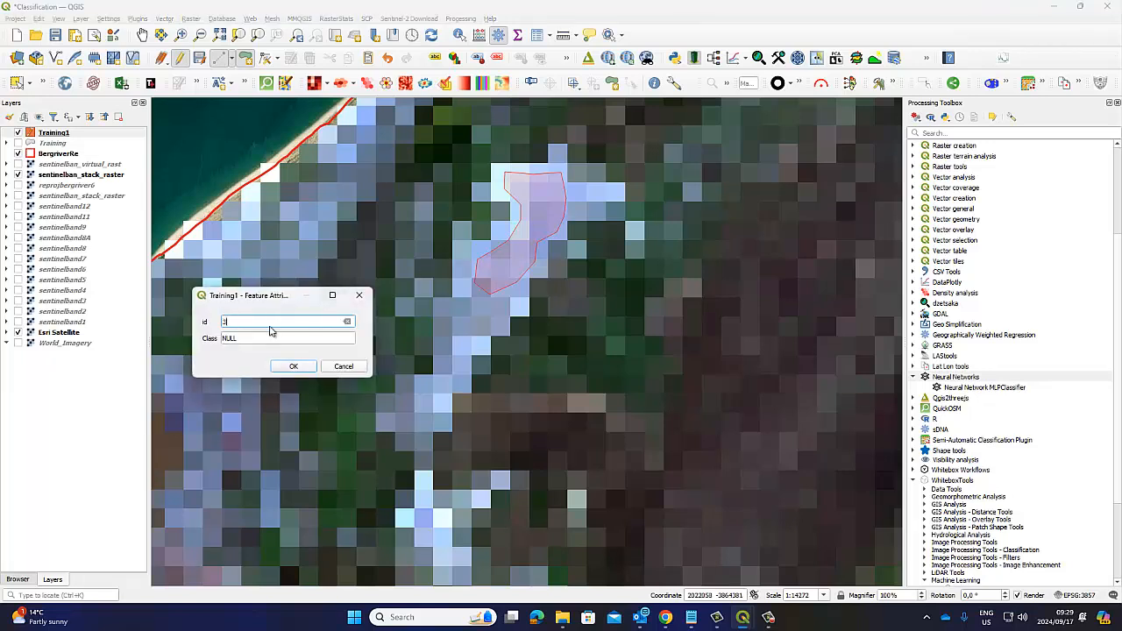
Step: Give the built-up polygon id 3, fill in its urban Class, and save its attributes
left_click(235, 338)
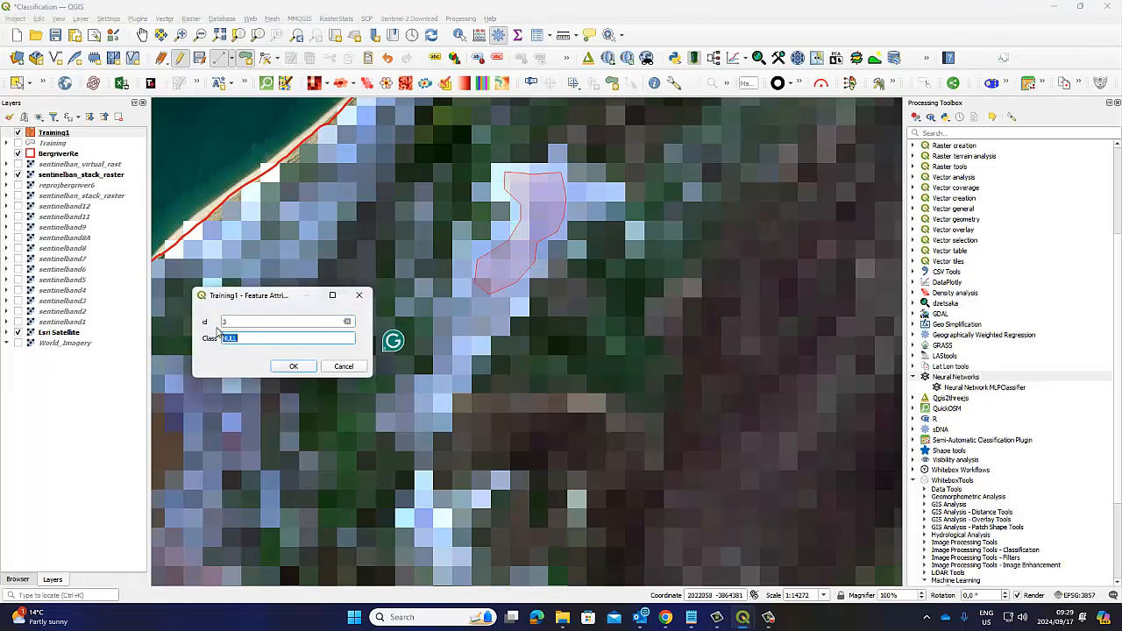
type("Urban")
left_click(293, 366)
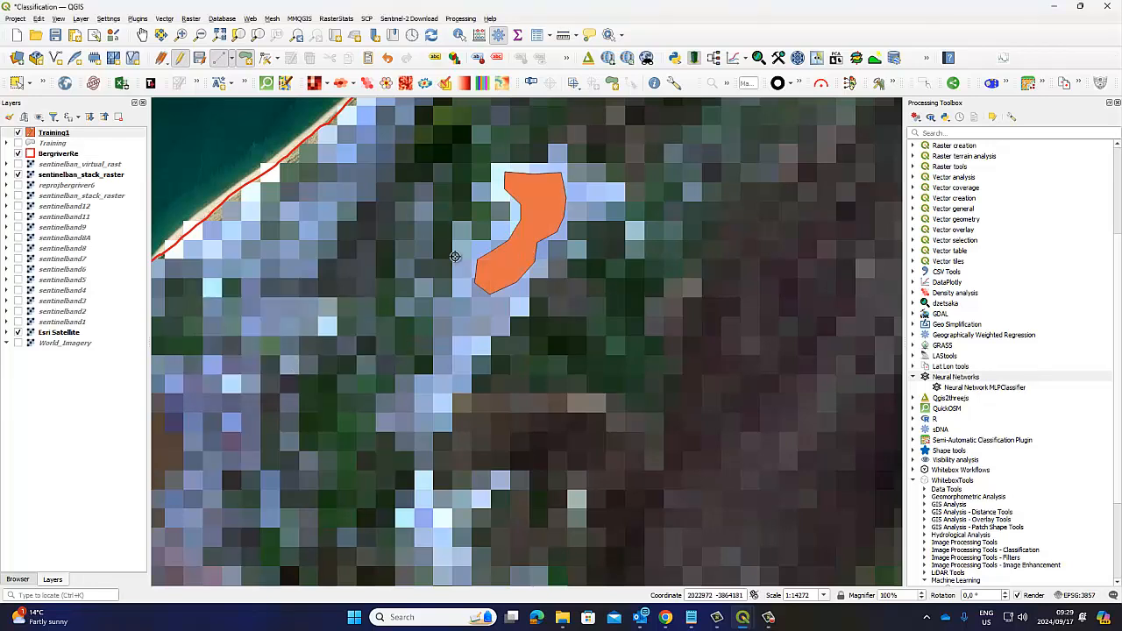
Step: Survey the stacked raster from the coastal samples along the southern boundary to the bright built-up patches and farmland in the southeast
left_click(143, 35)
scroll(545, 266, "down", 2)
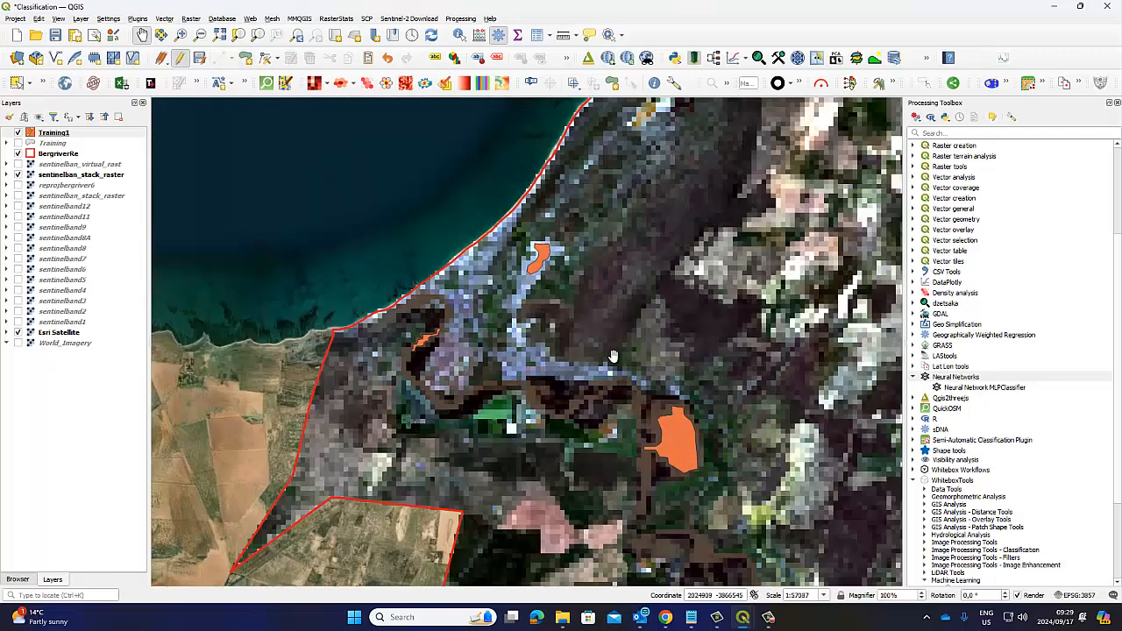
scroll(613, 356, "down", 1)
left_click_drag(766, 388, 554, 310)
left_click_drag(711, 450, 348, 219)
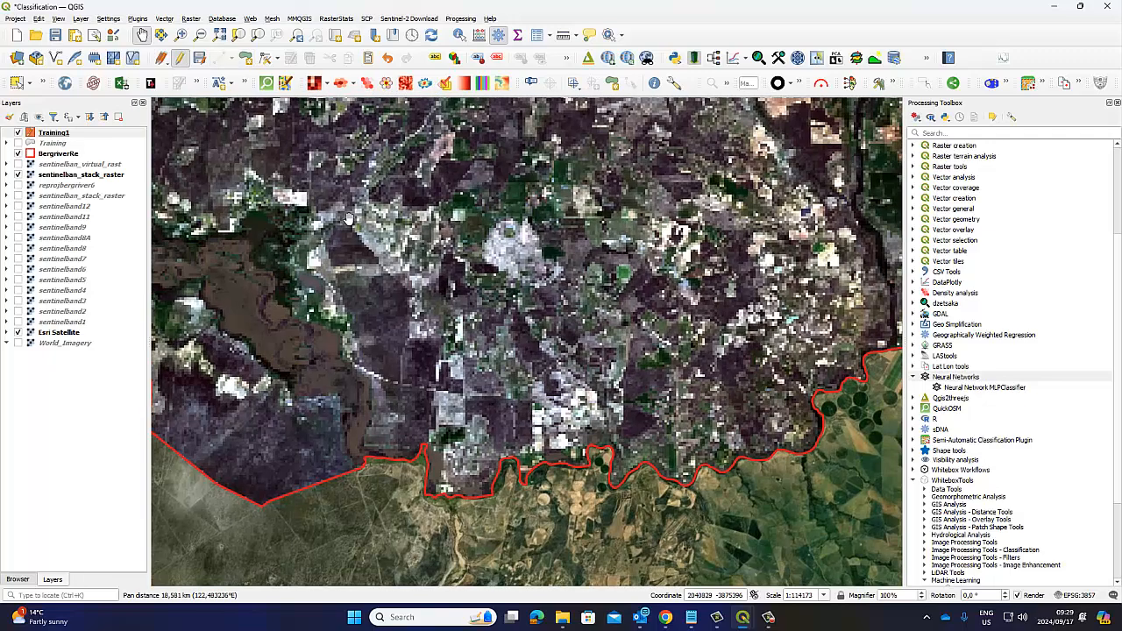
left_click_drag(366, 306, 127, 239)
left_click_drag(744, 286, 353, 347)
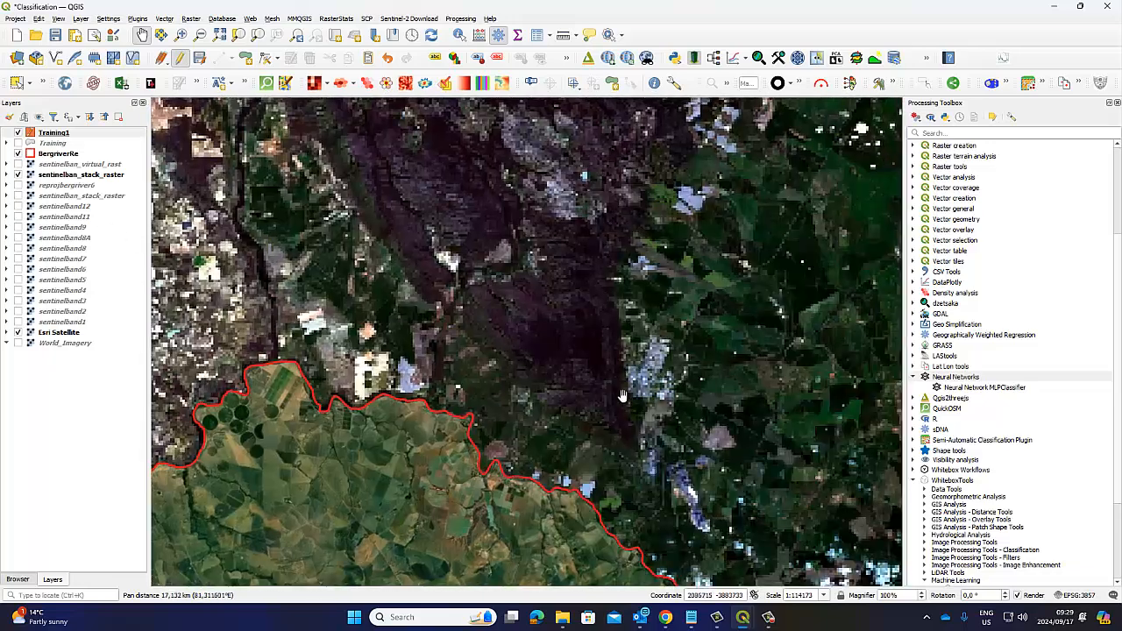
scroll(663, 403, "up", 1)
left_click_drag(701, 399, 558, 318)
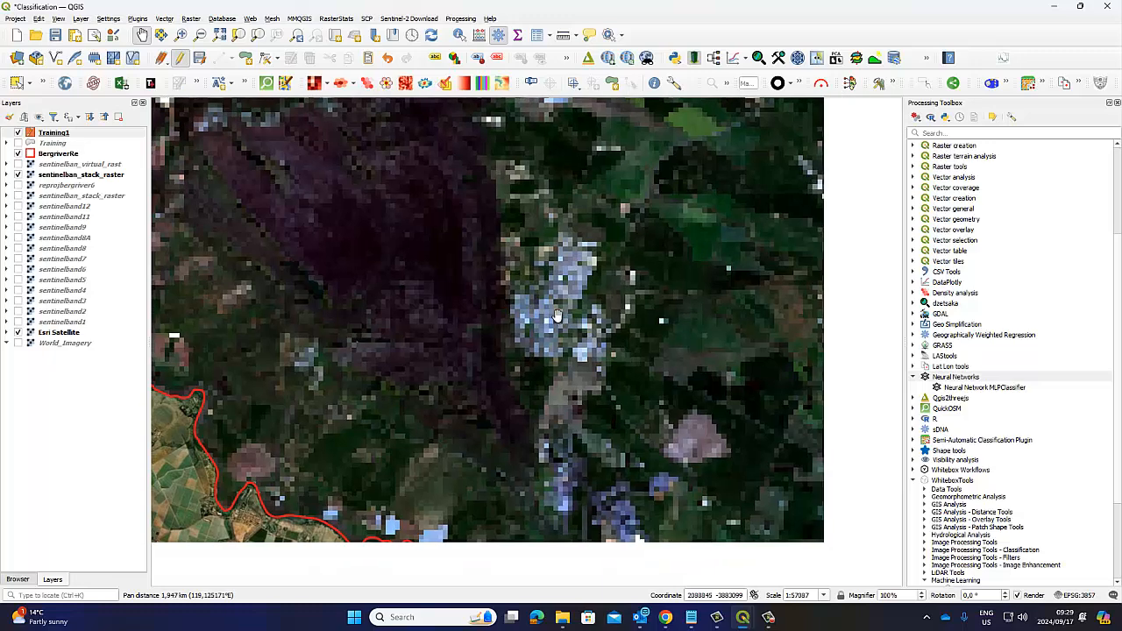
left_click_drag(563, 512, 569, 339)
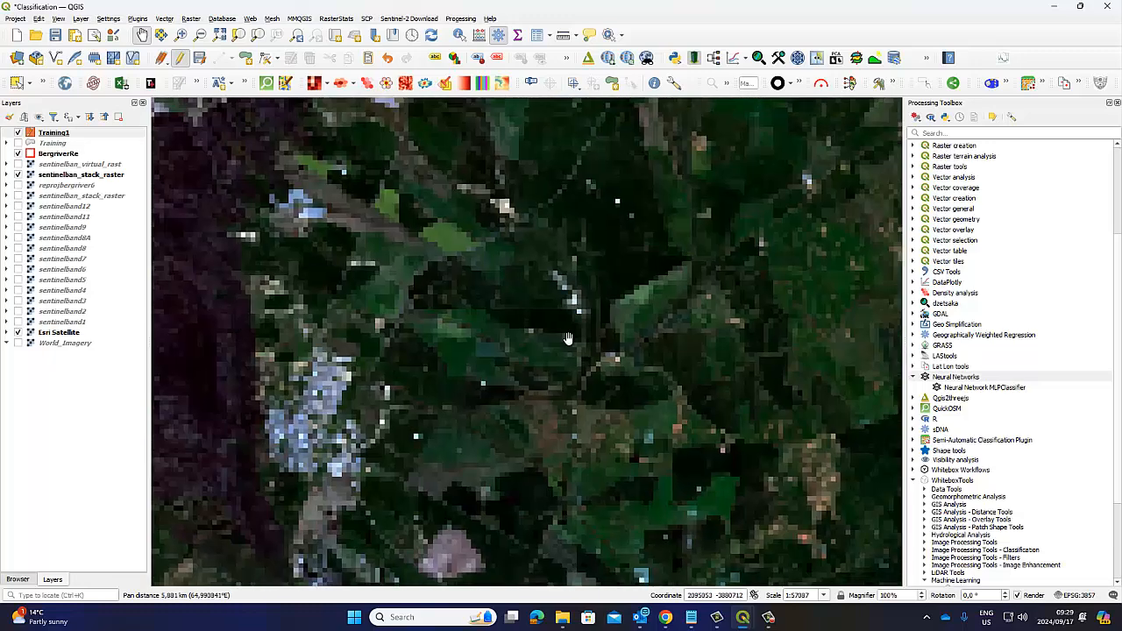
scroll(568, 339, "down", 2)
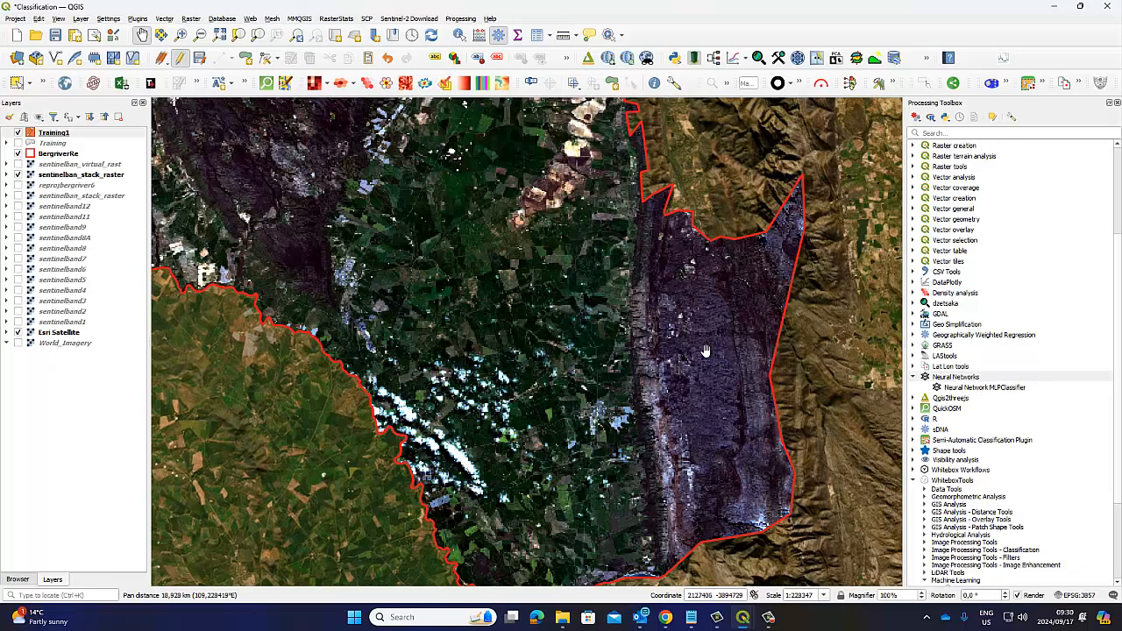
Step: Examine the bright sandy patches and pale fields in the north of the stacked raster, and return to the whole Bergrivier area
left_click_drag(415, 253, 632, 445)
left_click_drag(454, 287, 635, 560)
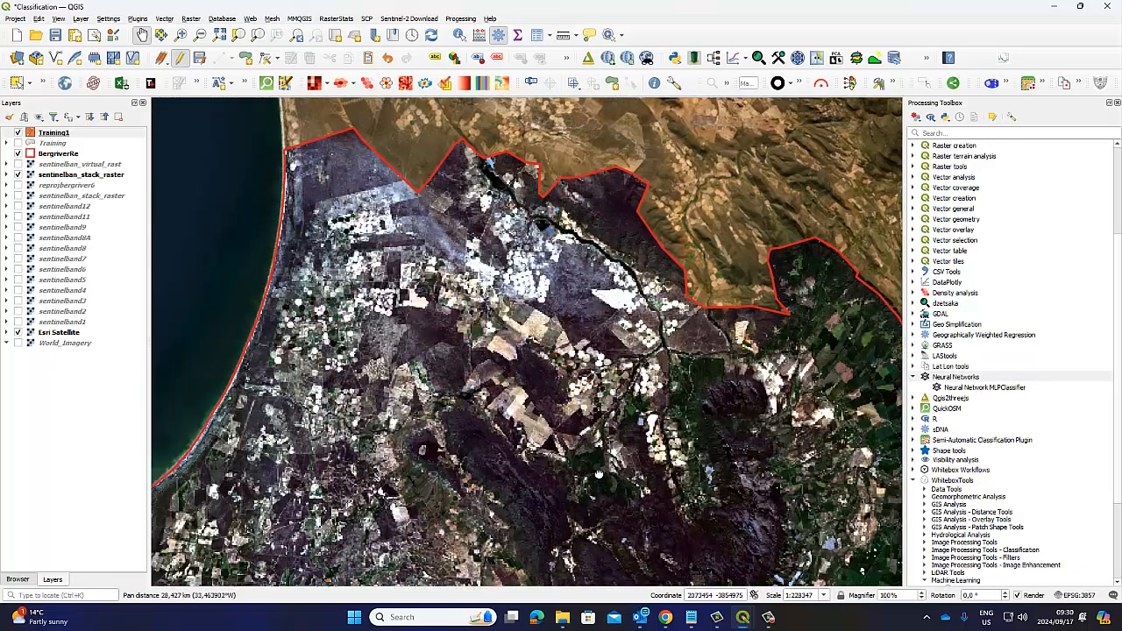
scroll(521, 277, "up", 2)
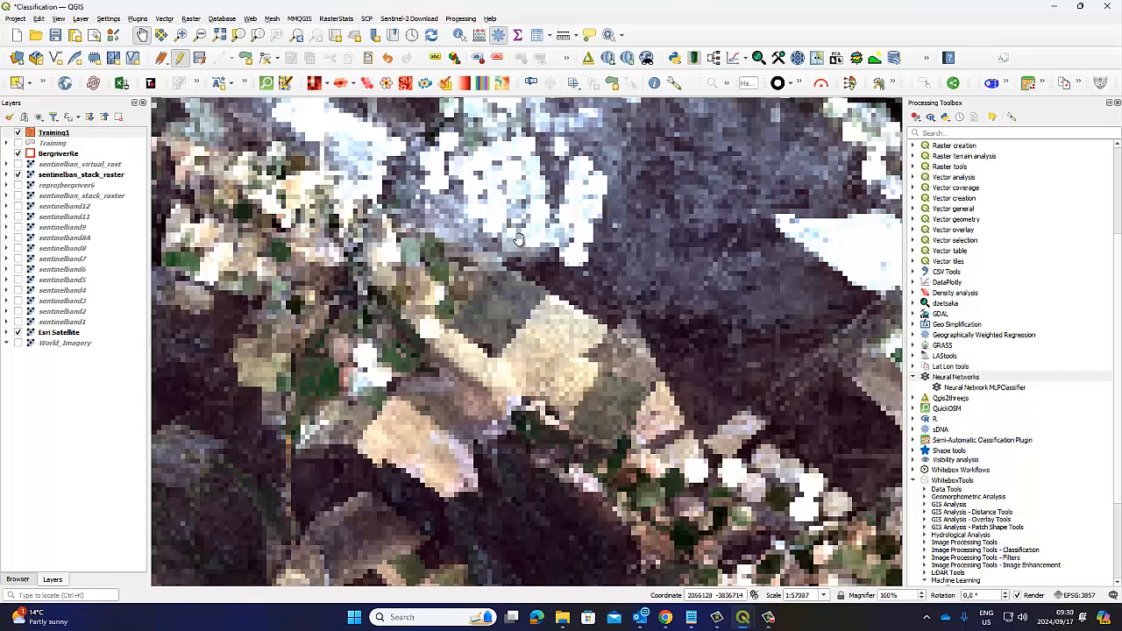
scroll(516, 248, "up", 1)
left_click_drag(497, 246, 489, 368)
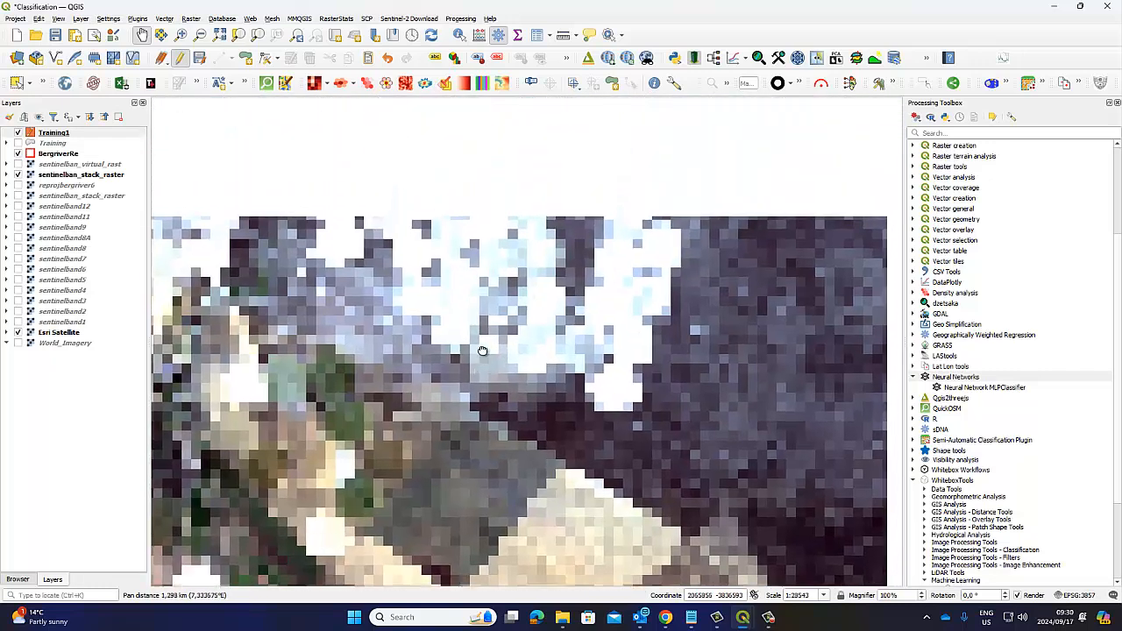
left_click_drag(480, 226, 313, 193)
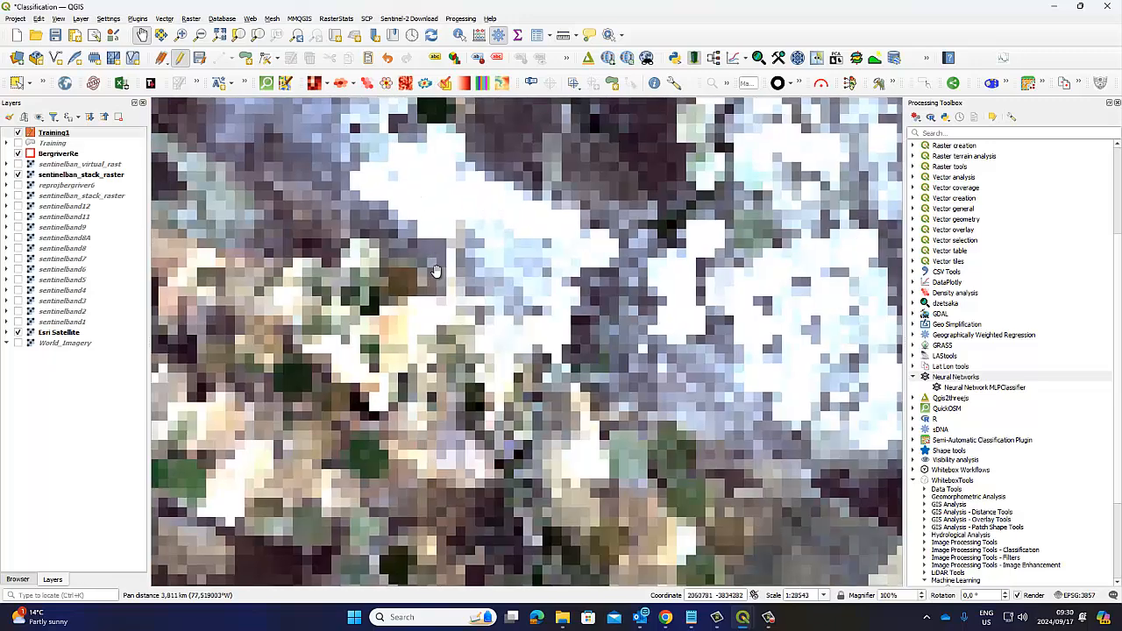
left_click_drag(608, 477, 534, 234)
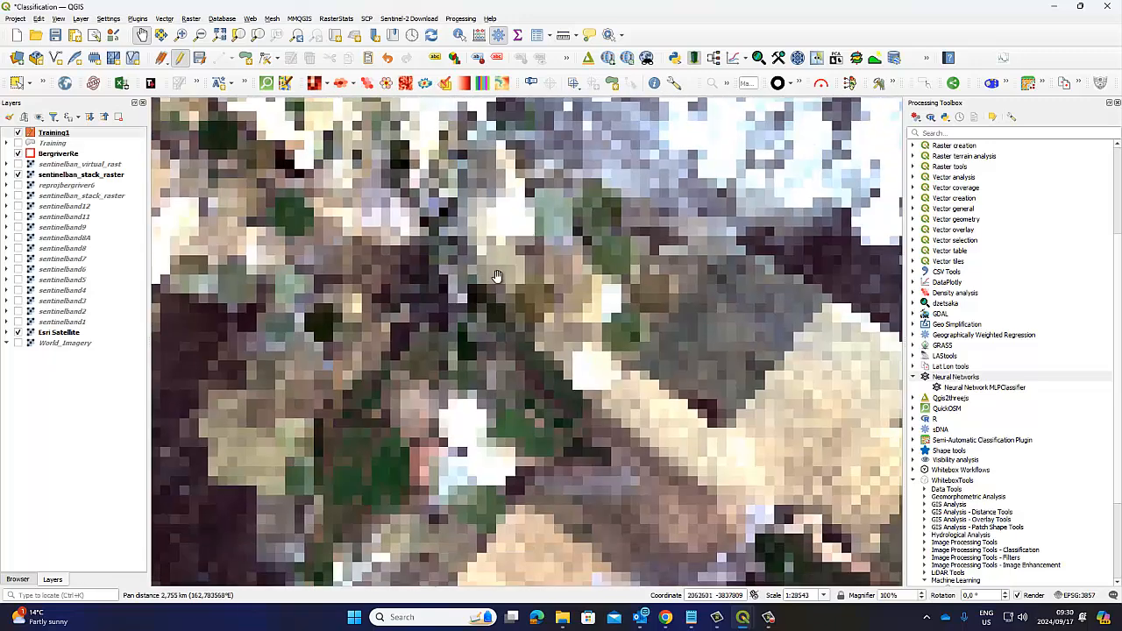
scroll(496, 275, "down", 3)
scroll(496, 275, "down", 1)
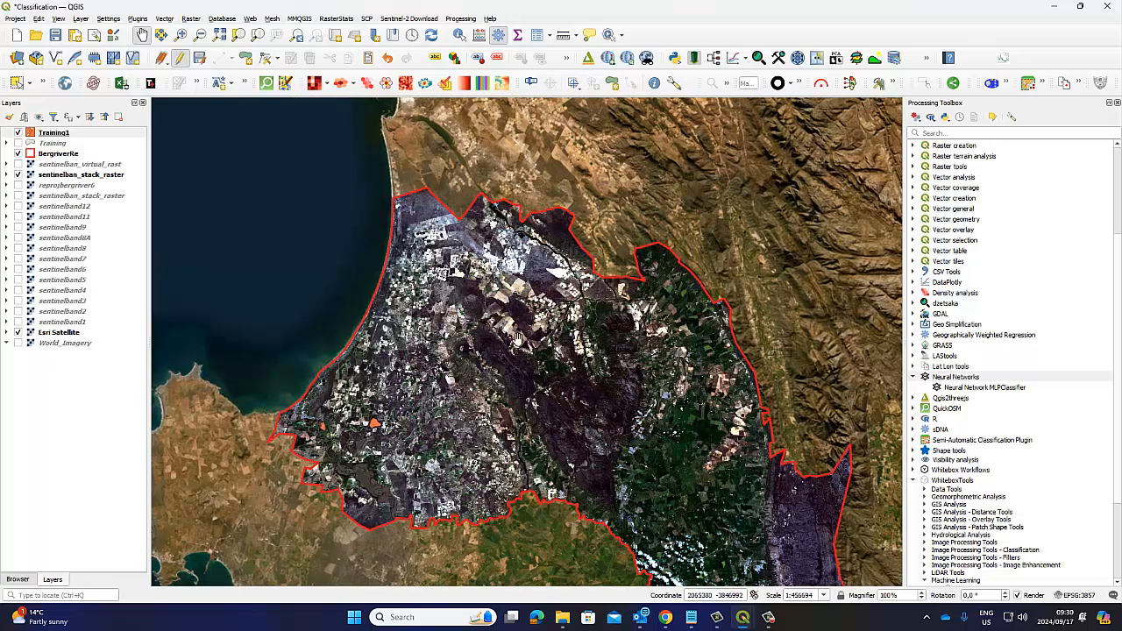
Step: Stop editing Training1 and save its changes
left_click_drag(519, 346, 496, 292)
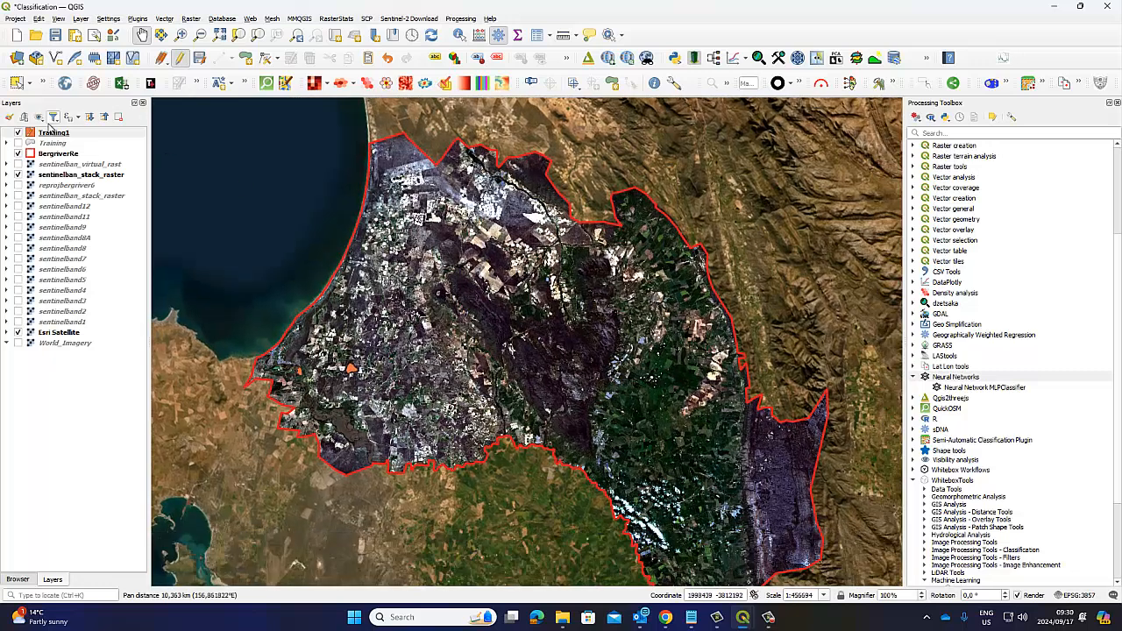
left_click(180, 59)
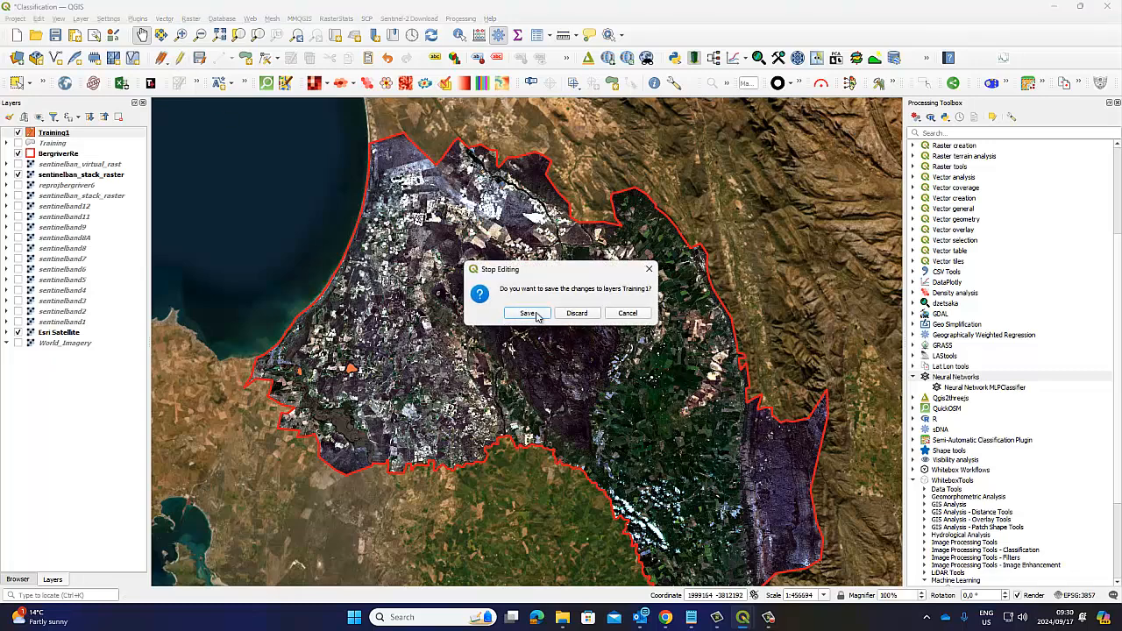
left_click(535, 312)
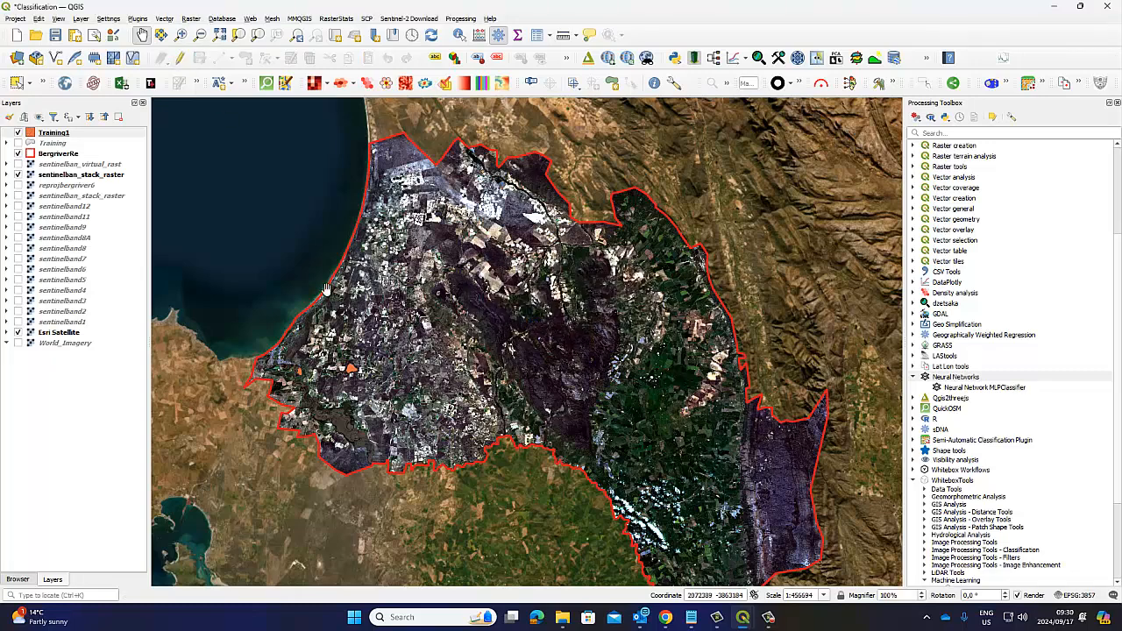
Step: Show the Training layer in place of Training1 and review the id and Class entries in its attribute table
left_click(19, 133)
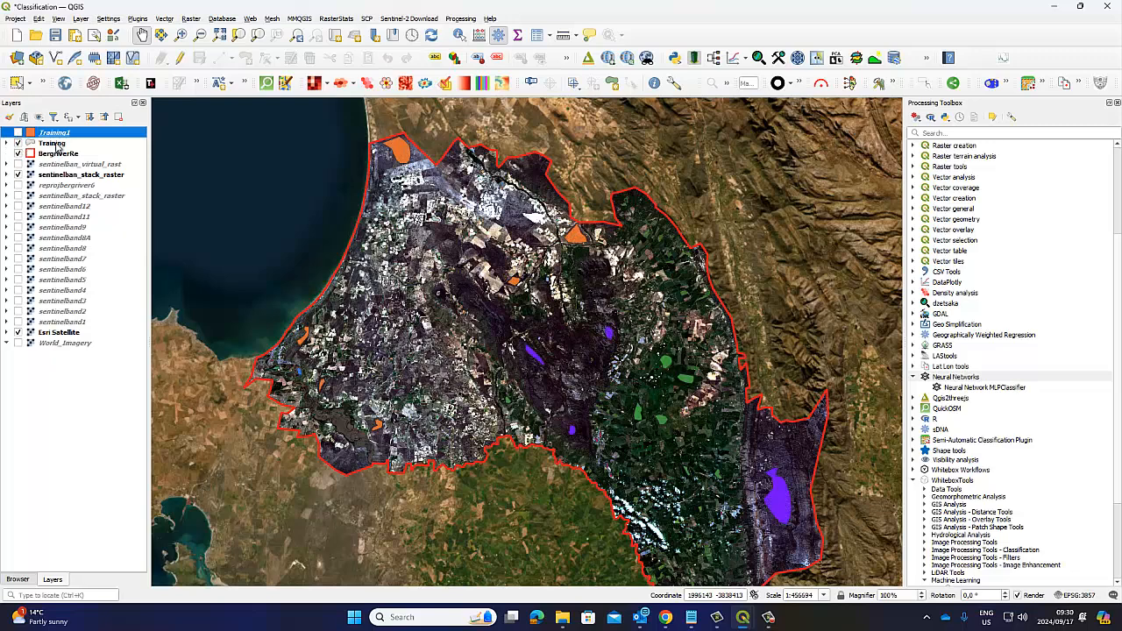
left_click(55, 144)
right_click(57, 146)
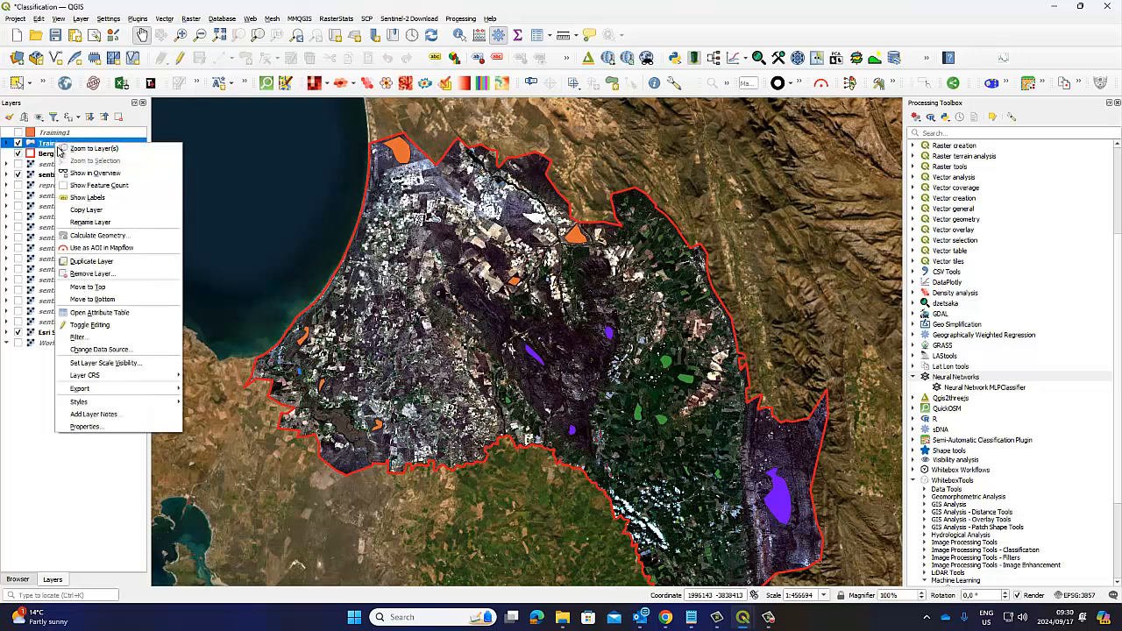
left_click(99, 312)
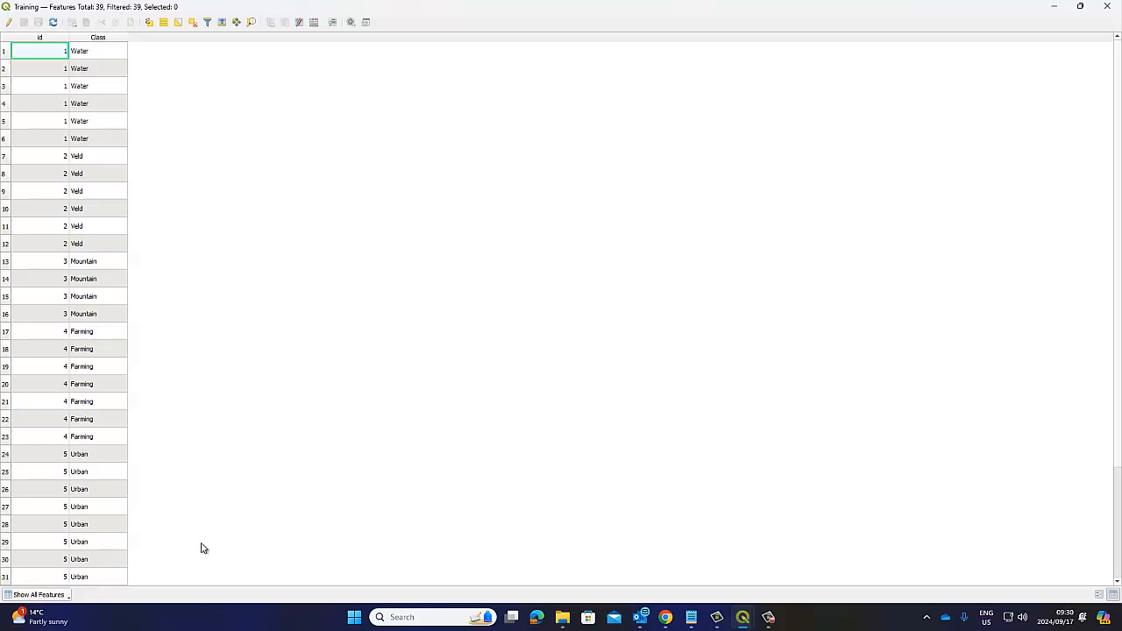
scroll(200, 547, "down", 3)
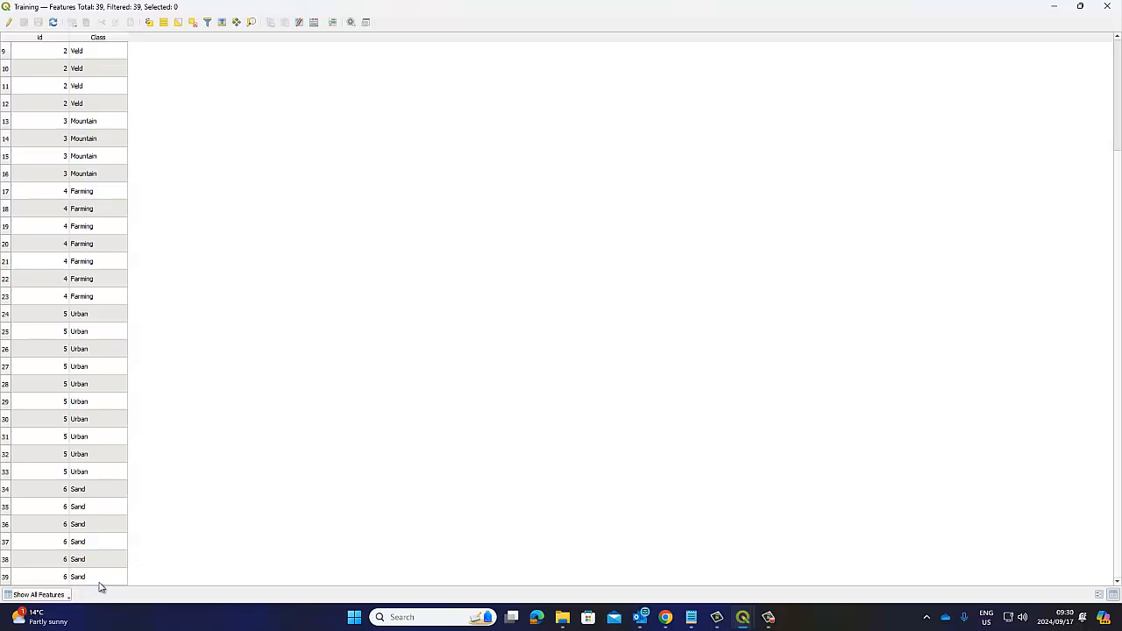
scroll(85, 555, "up", 3)
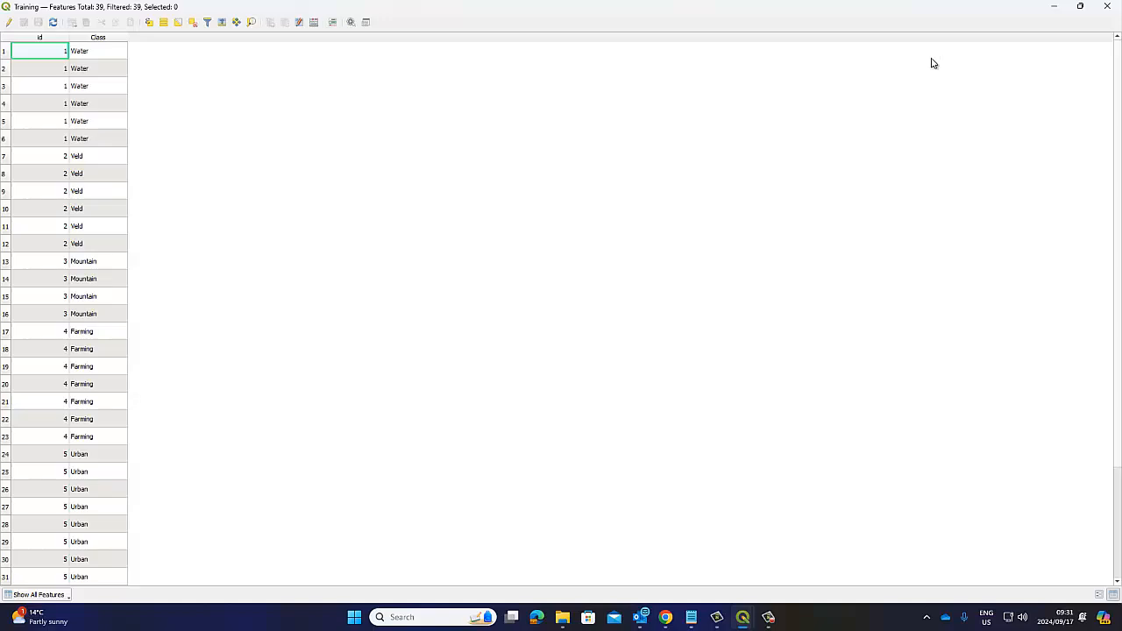
left_click(1107, 6)
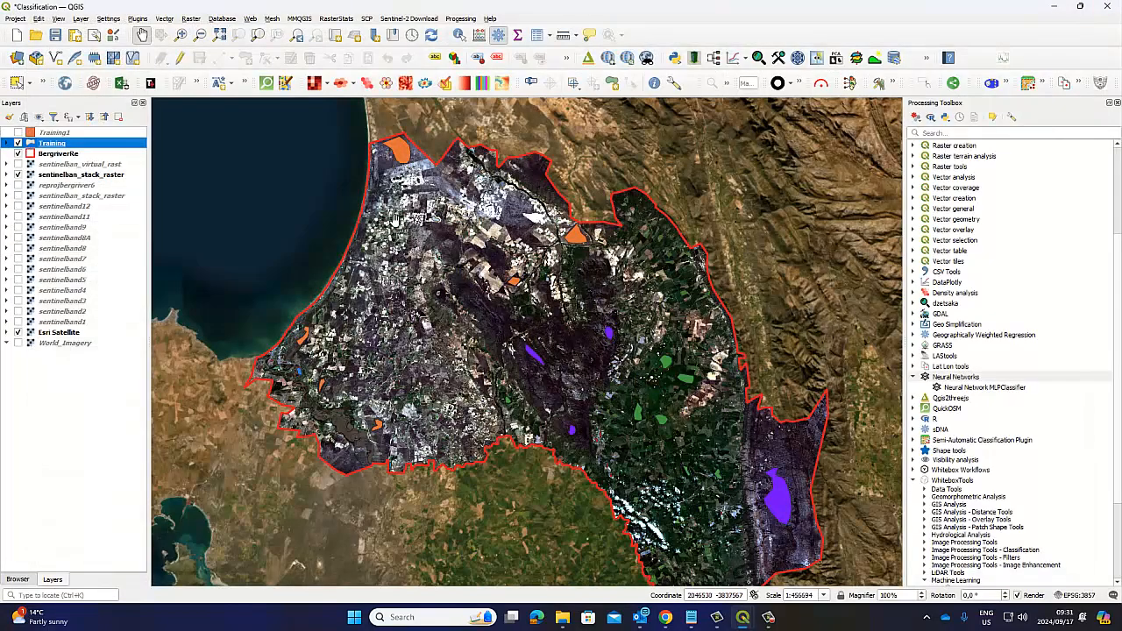
Step: Expand the class legend of the Training layer
left_click_drag(447, 367, 440, 336)
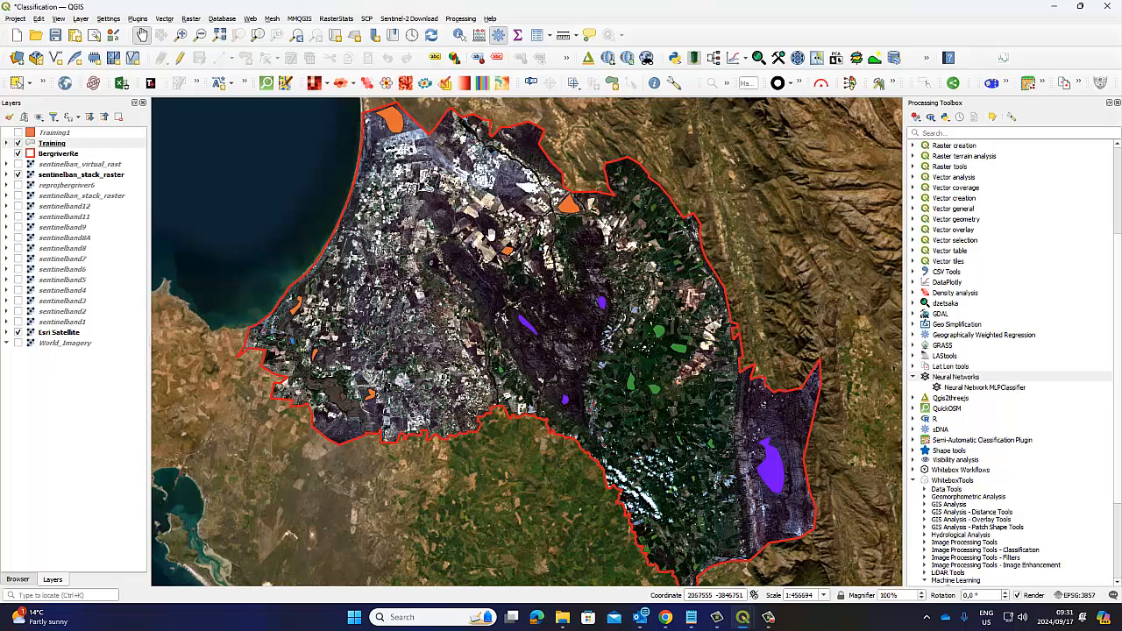
left_click_drag(490, 234, 485, 252)
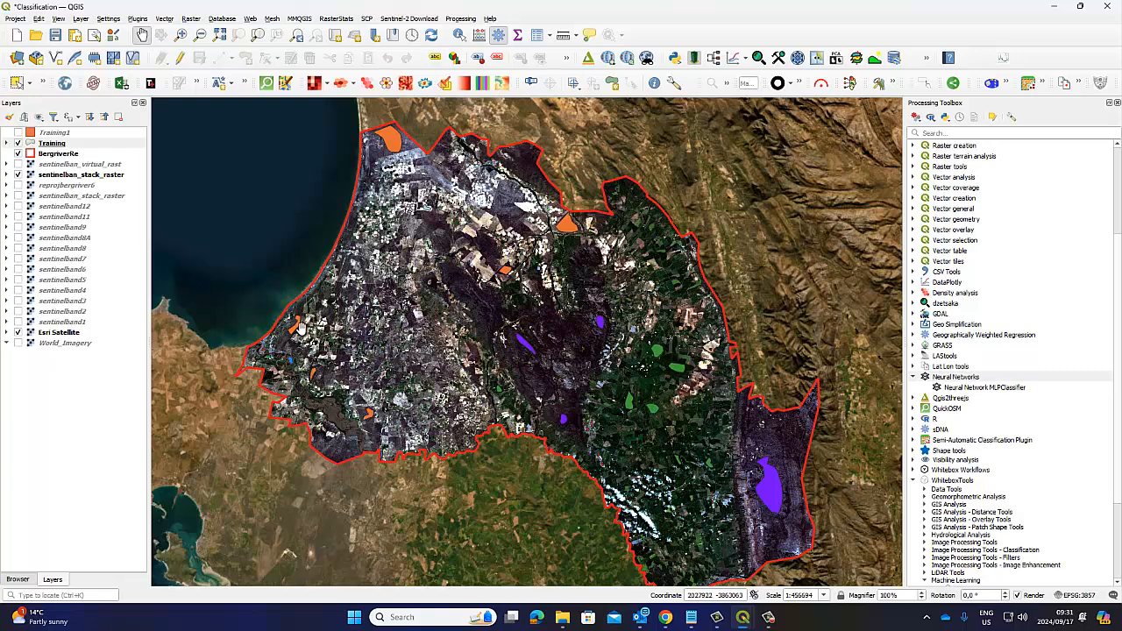
left_click(8, 144)
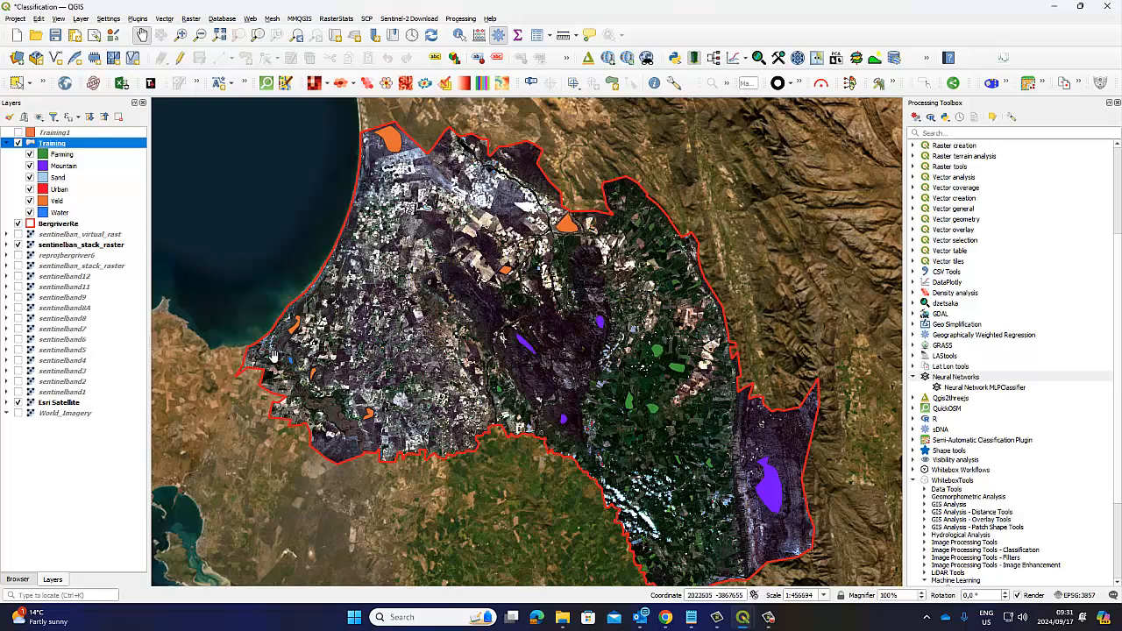
Step: Examine the water, urban and veld training polygons around the coastal river mouth, and return to the whole Bergrivier area
scroll(289, 368, "up", 2)
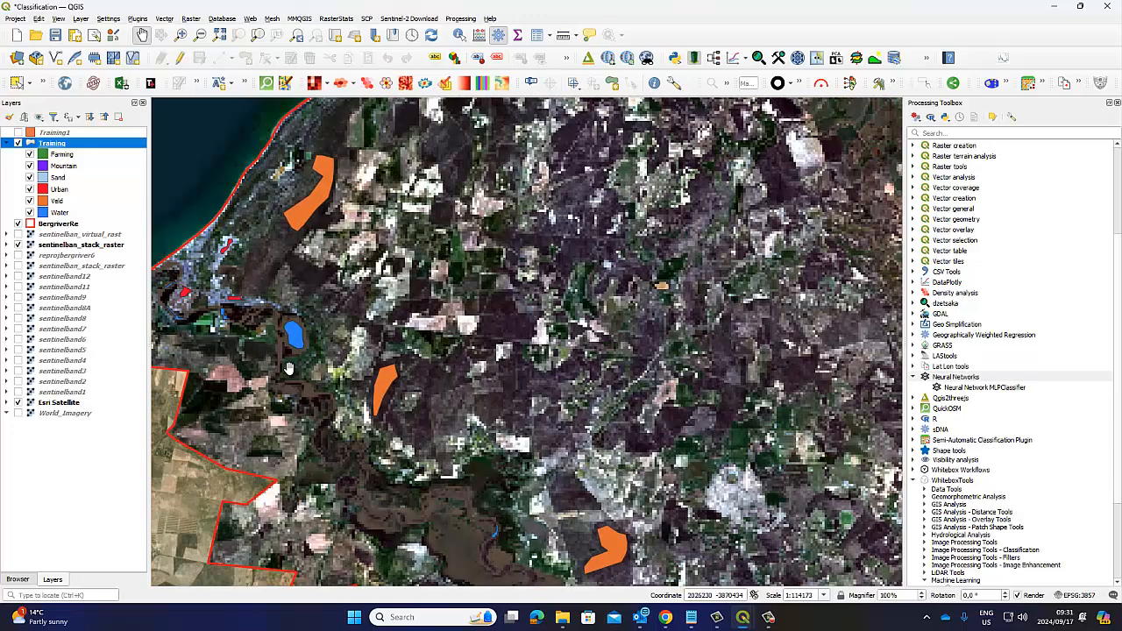
scroll(289, 368, "up", 1)
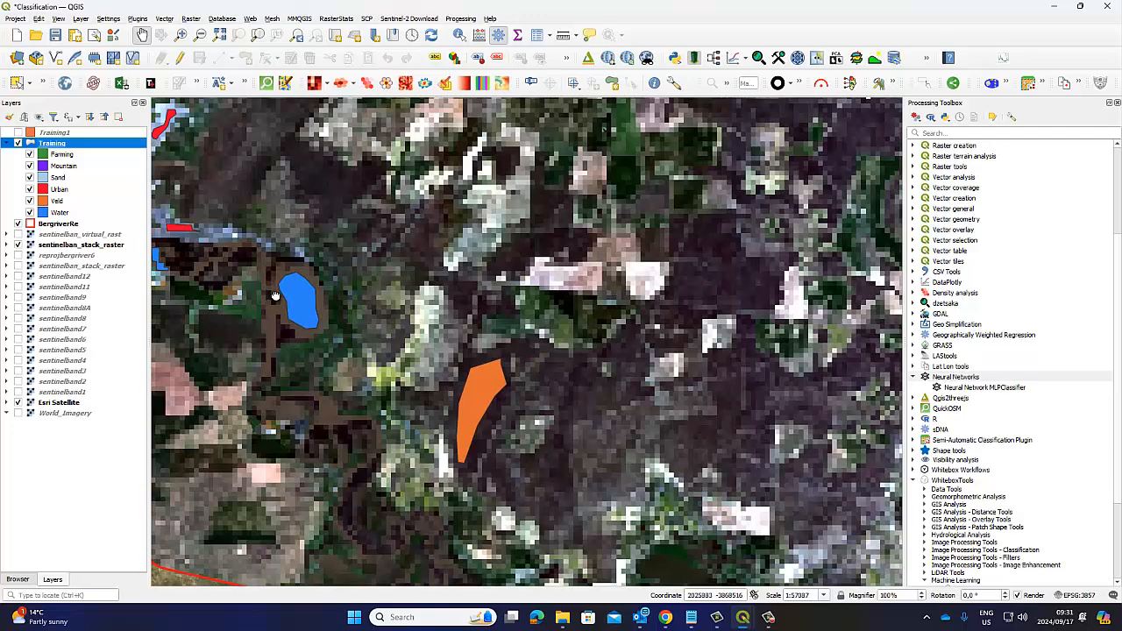
left_click_drag(273, 299, 469, 321)
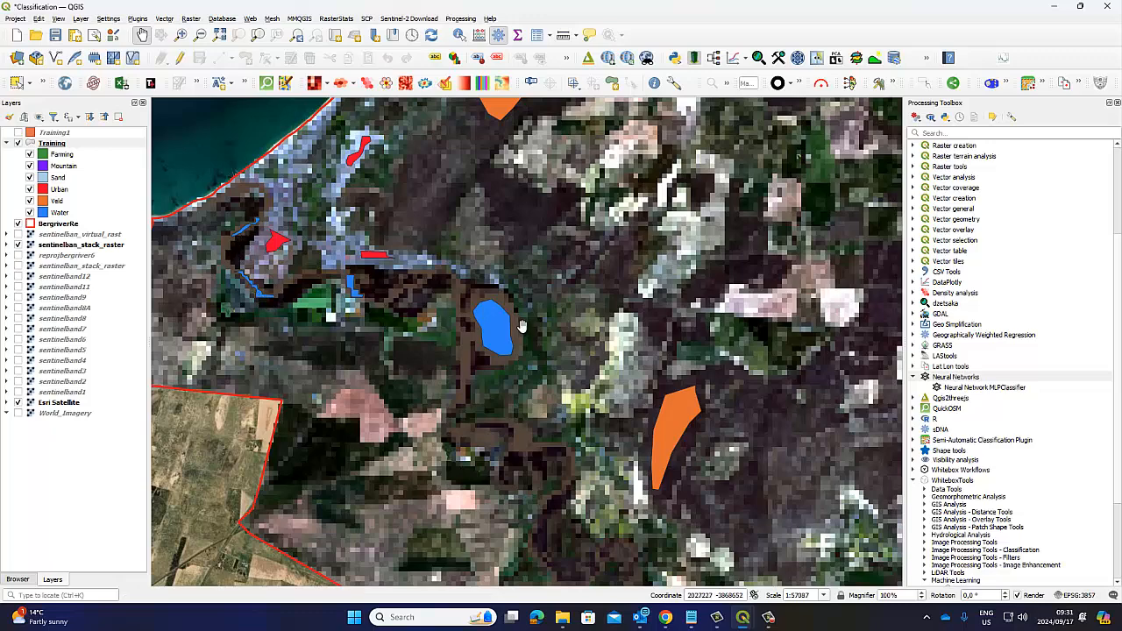
scroll(569, 387, "down", 1)
left_click_drag(611, 427, 518, 326)
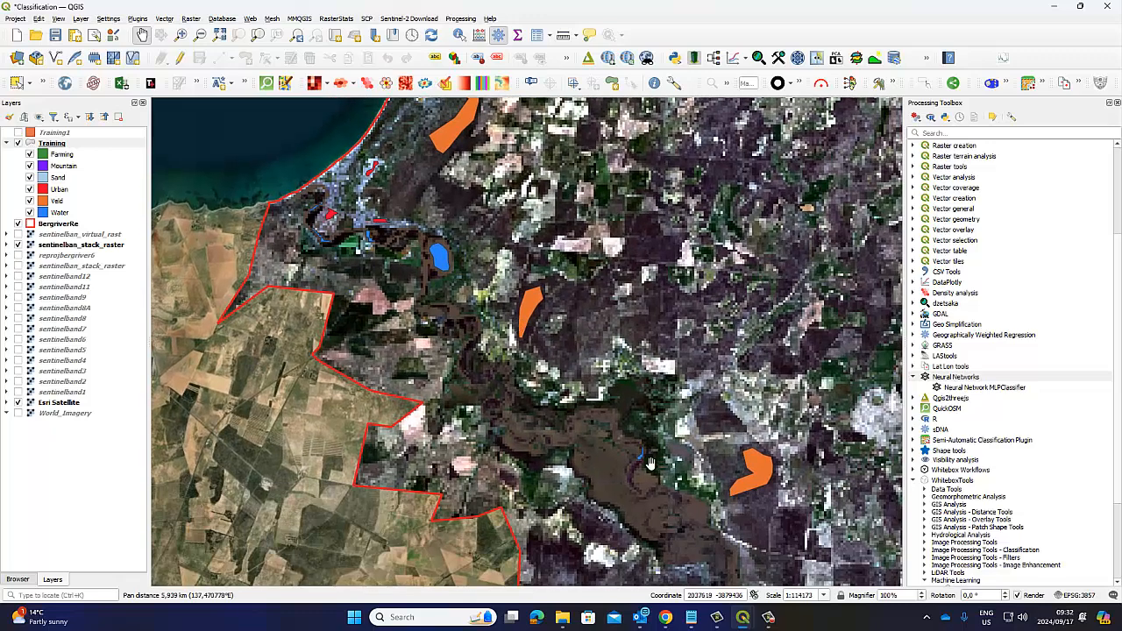
scroll(662, 468, "down", 1)
left_click_drag(688, 492, 371, 487)
scroll(410, 442, "down", 1)
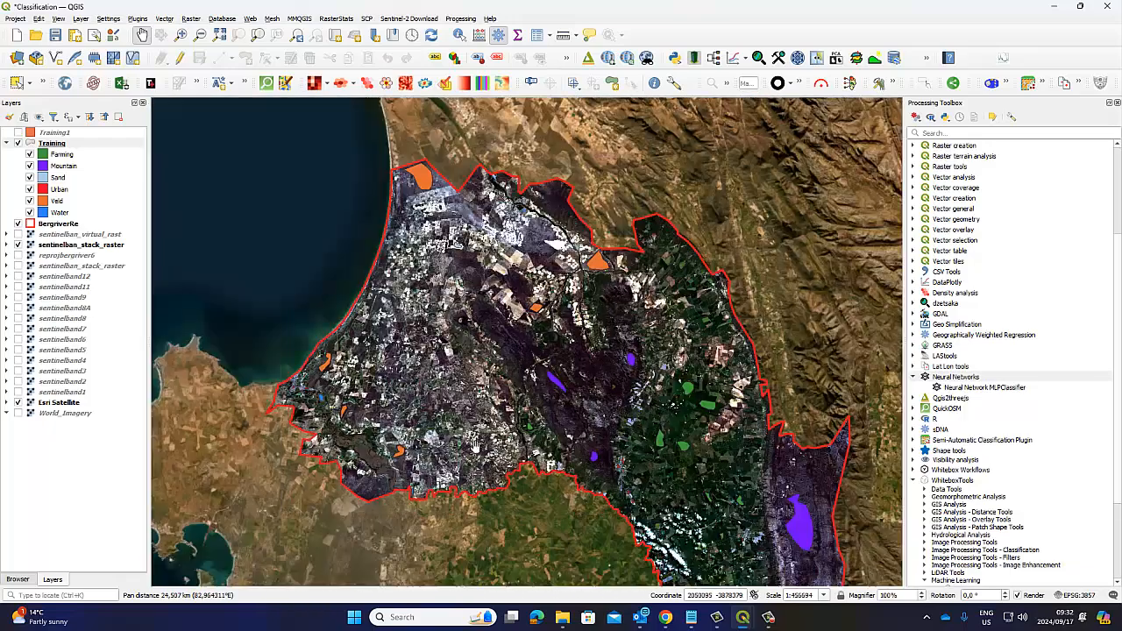
left_click_drag(498, 448, 465, 459)
Step: Hide and show again the Water and Farming classes of Training to check where their polygons lie
left_click(30, 212)
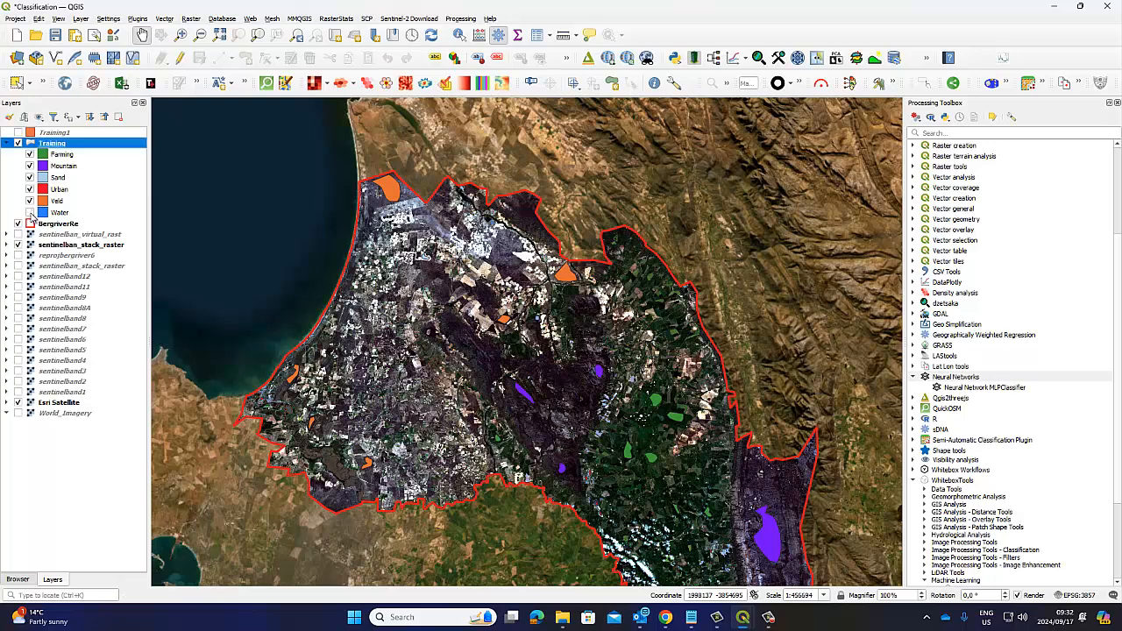
left_click(31, 212)
left_click(29, 154)
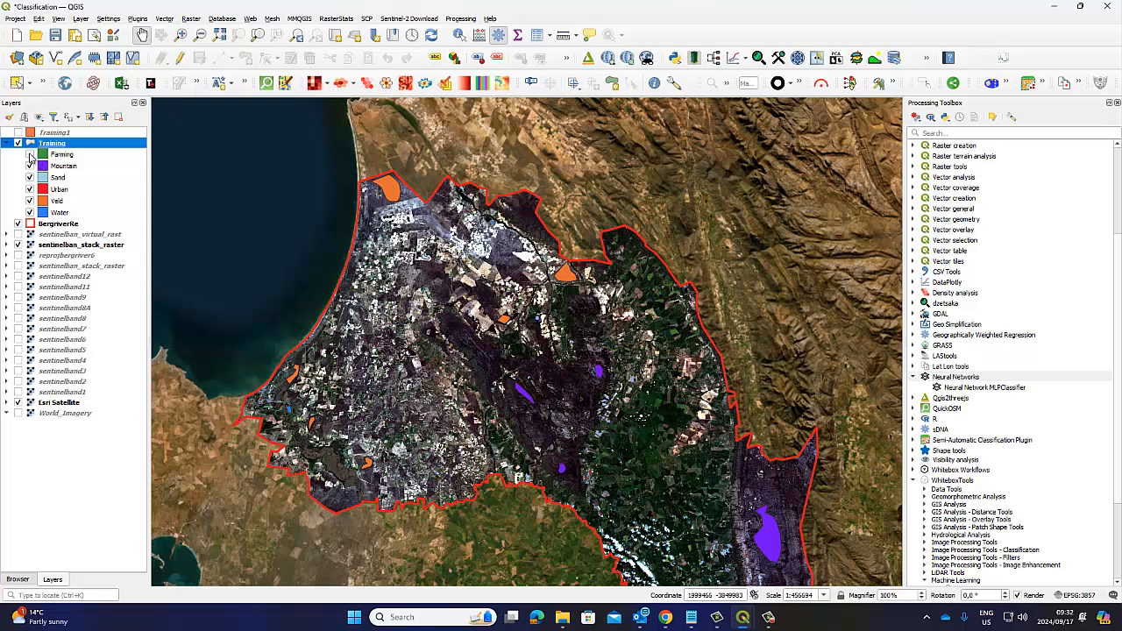
left_click(30, 154)
Step: Review the Training layer's symbology with the Categorized style and the Class field as value, leaving the properties without applying changes
right_click(50, 146)
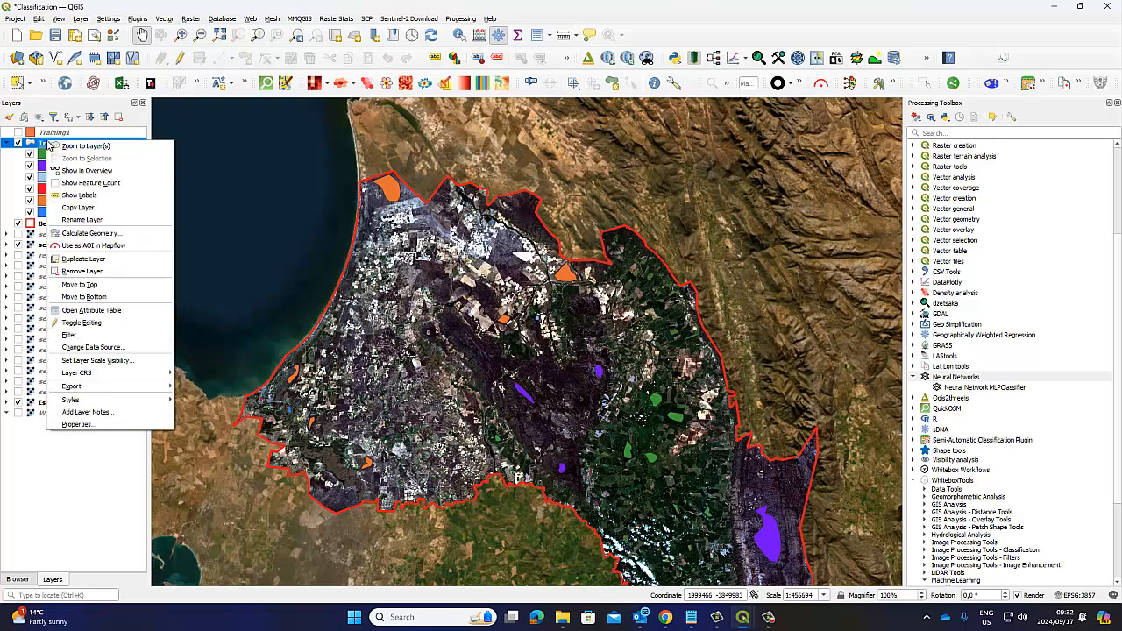
left_click(98, 428)
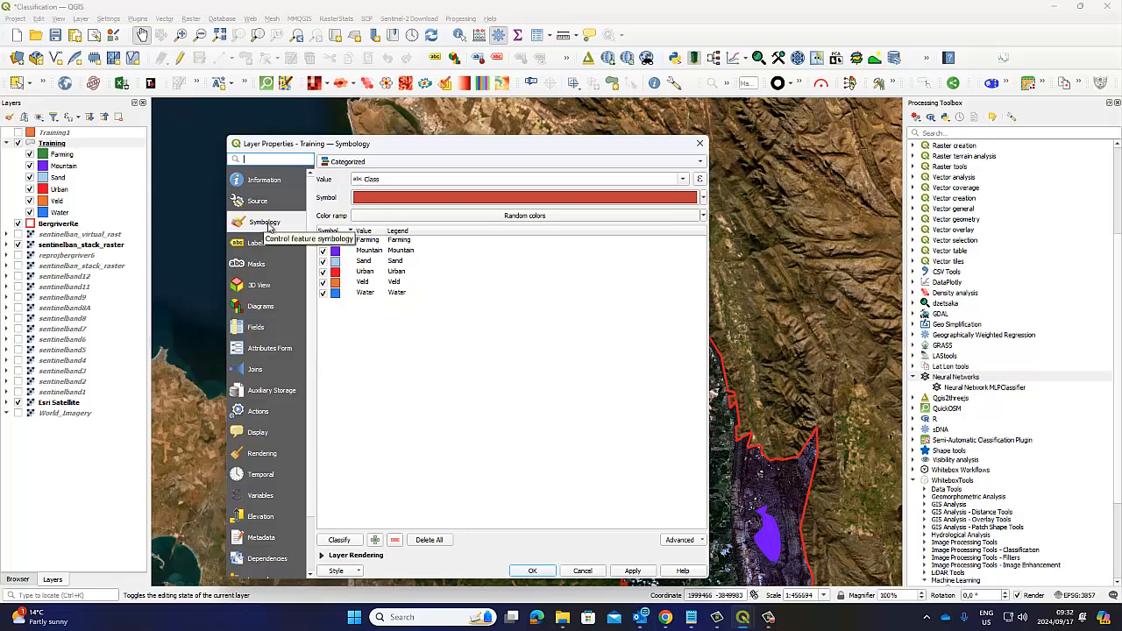
left_click(700, 142)
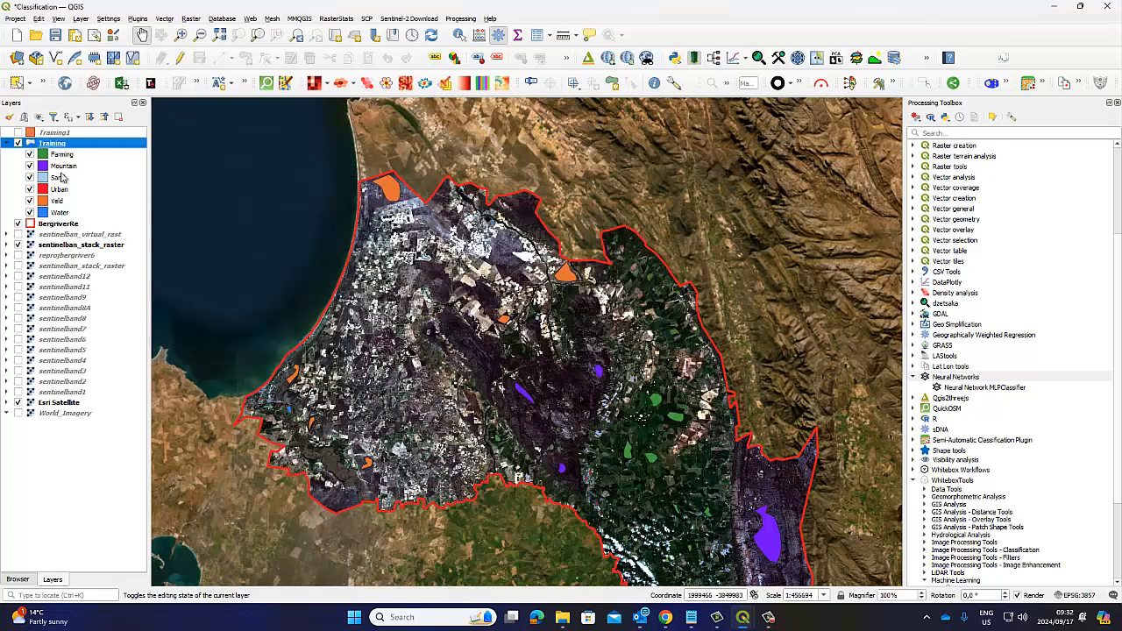
right_click(59, 146)
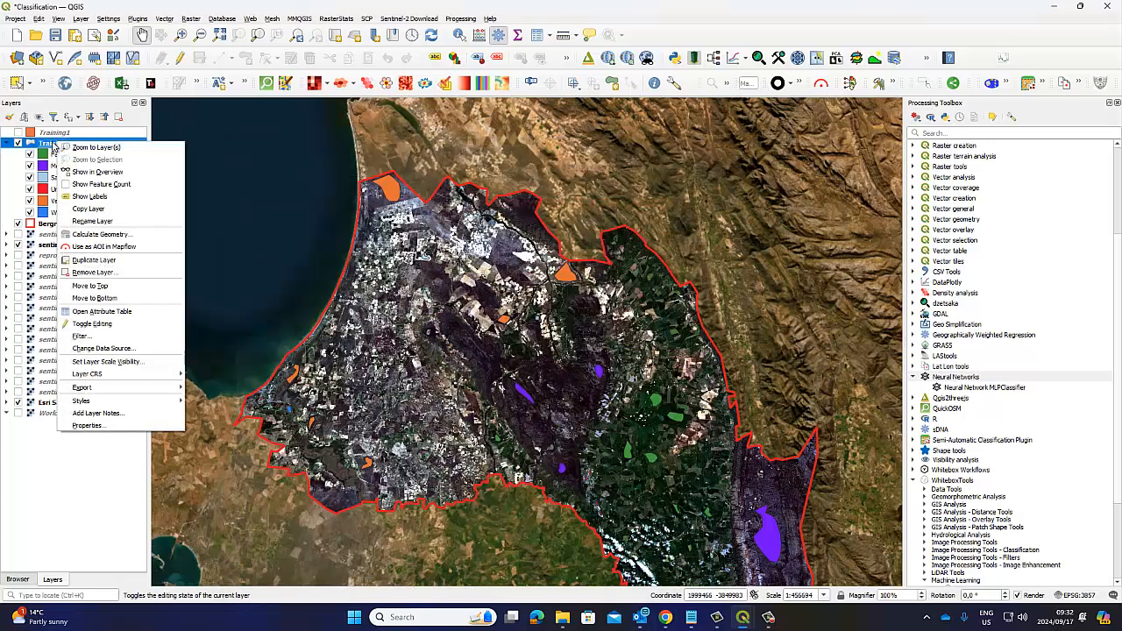
left_click(89, 427)
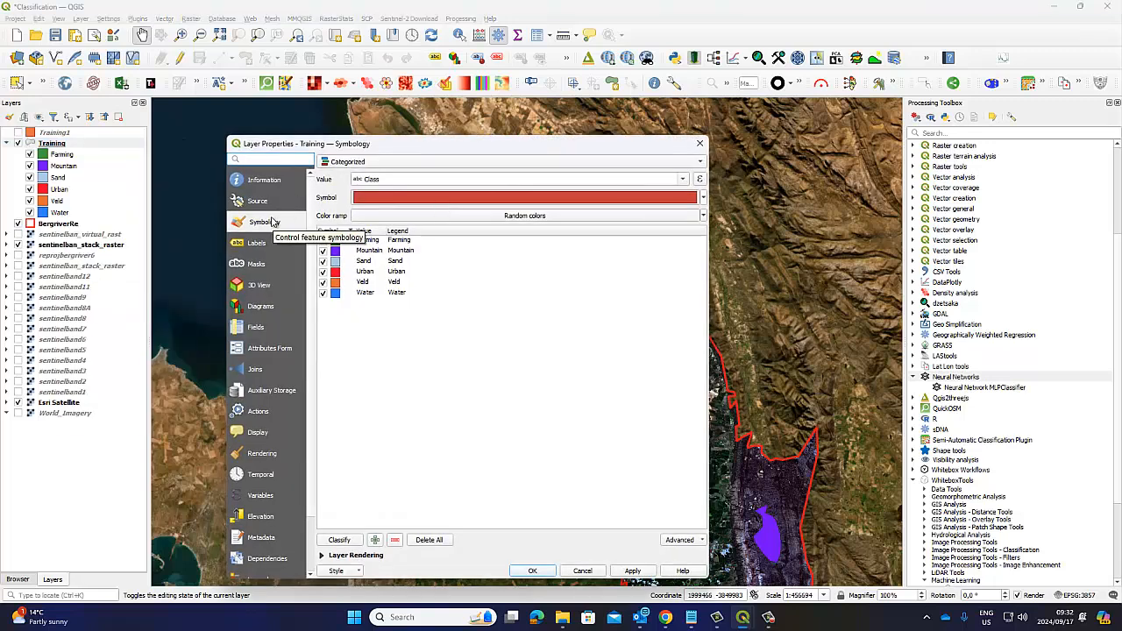
left_click(380, 163)
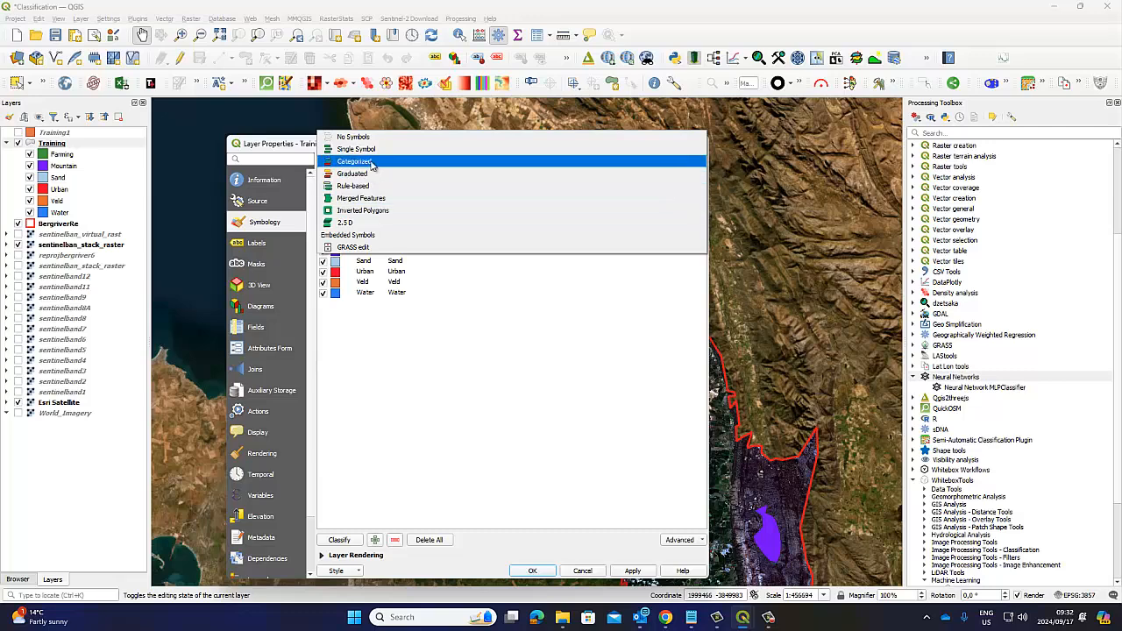
left_click(371, 163)
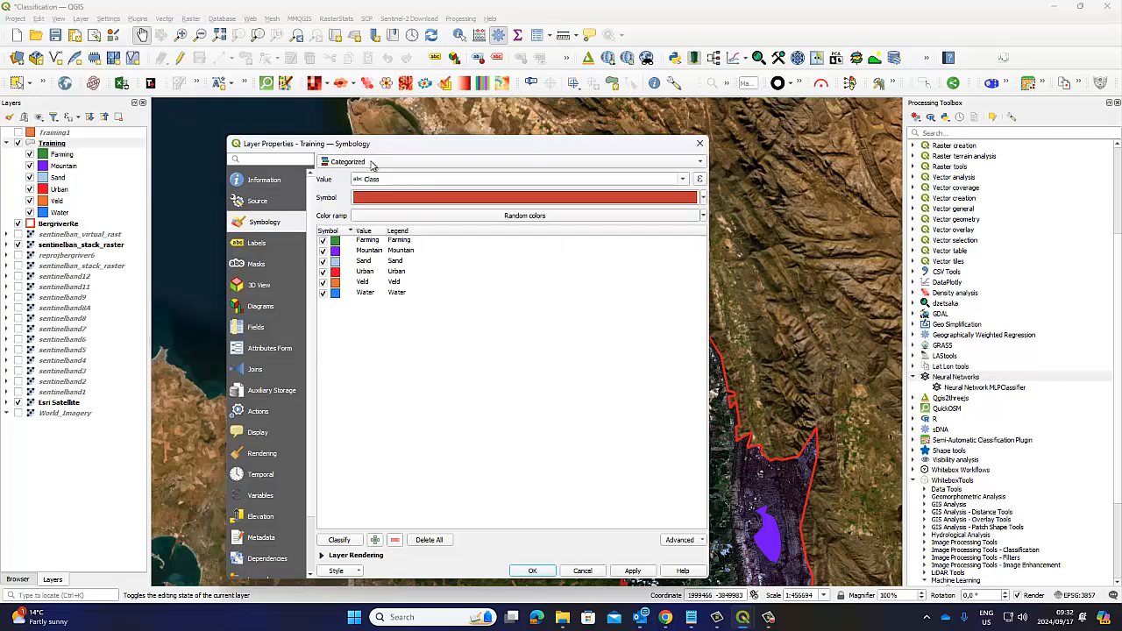
left_click(682, 180)
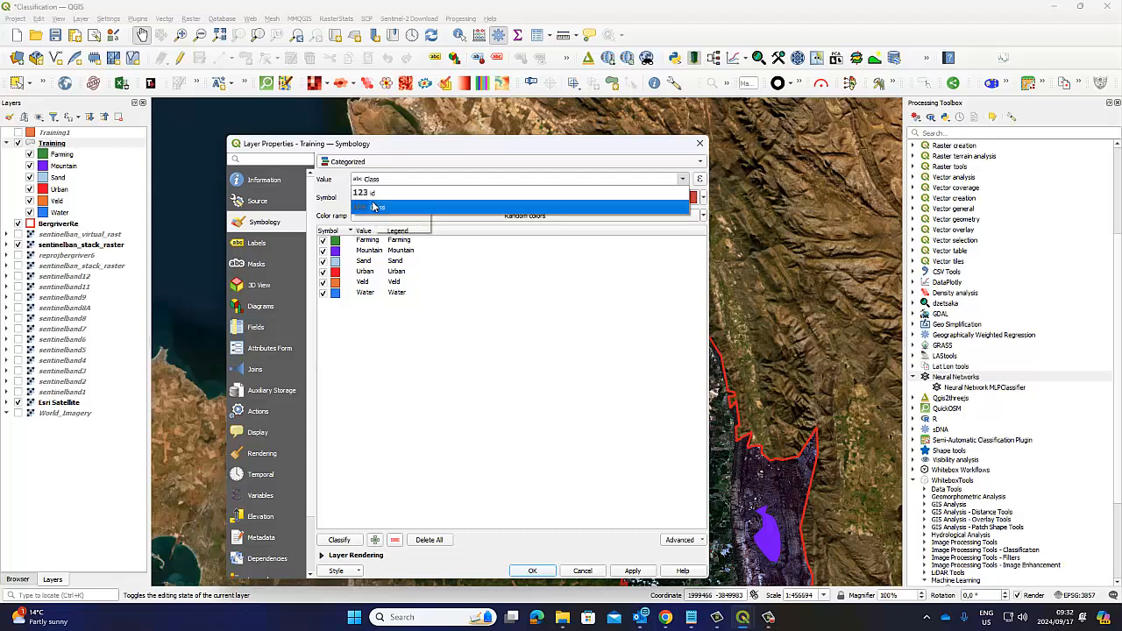
left_click(373, 206)
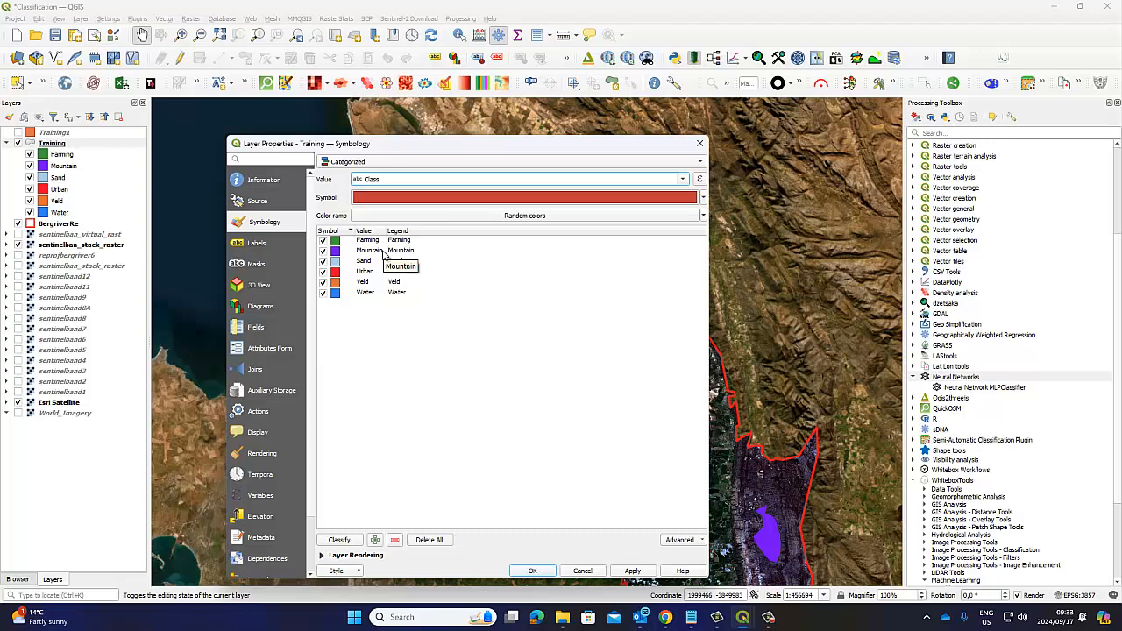
left_click(581, 571)
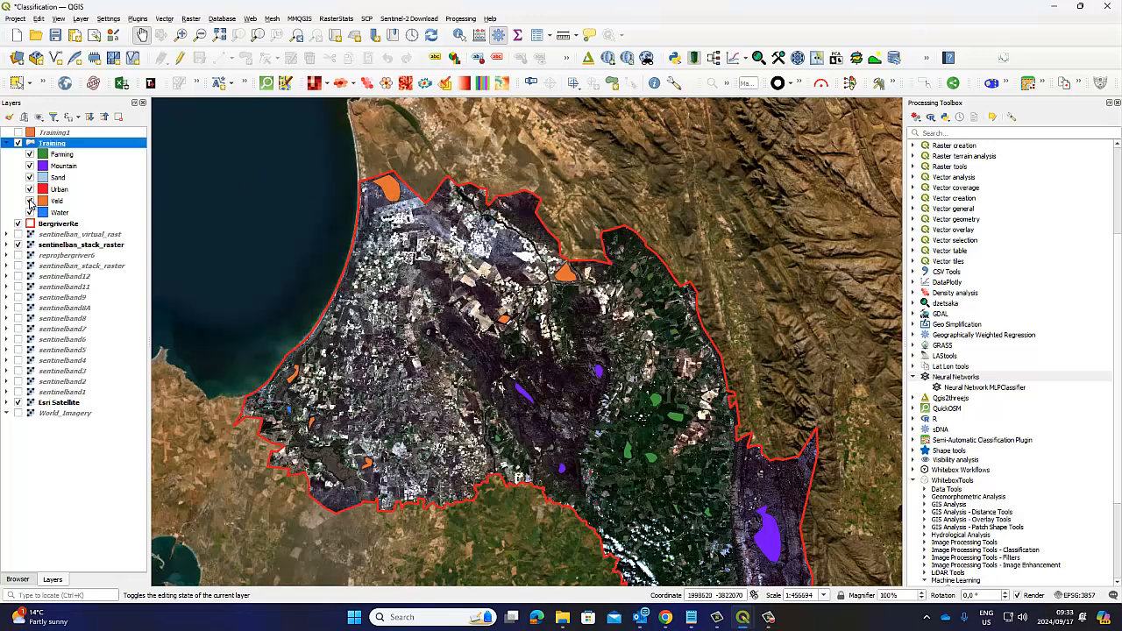
Step: Hide and show again the Veld class, and zoom to the full extent of the Training layer
left_click(30, 202)
left_click(31, 201)
right_click(59, 148)
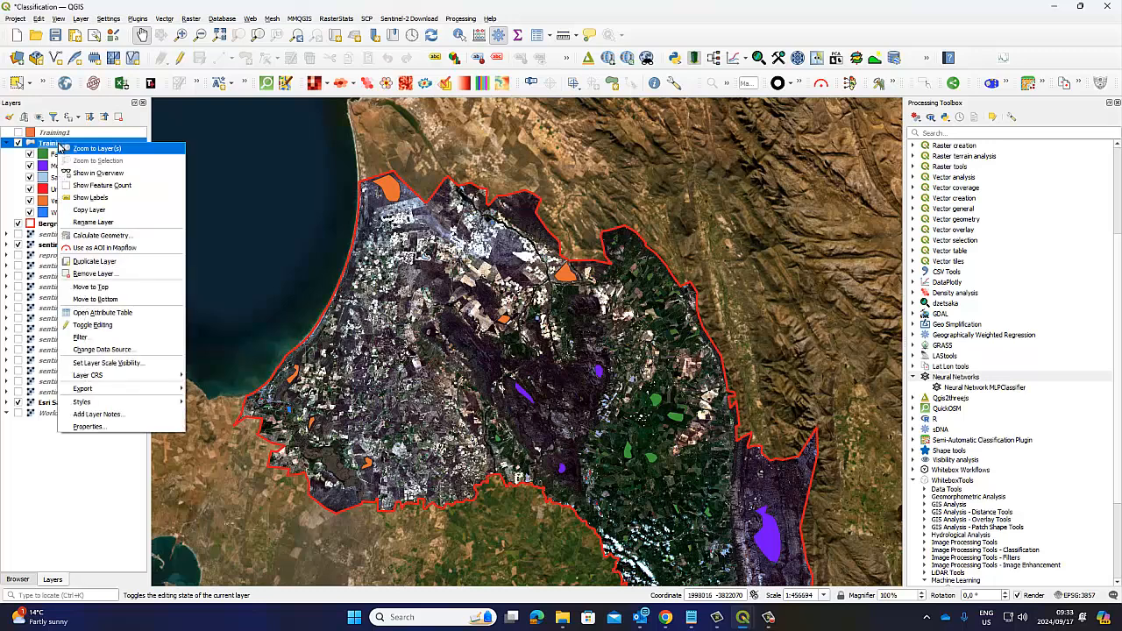
left_click(59, 149)
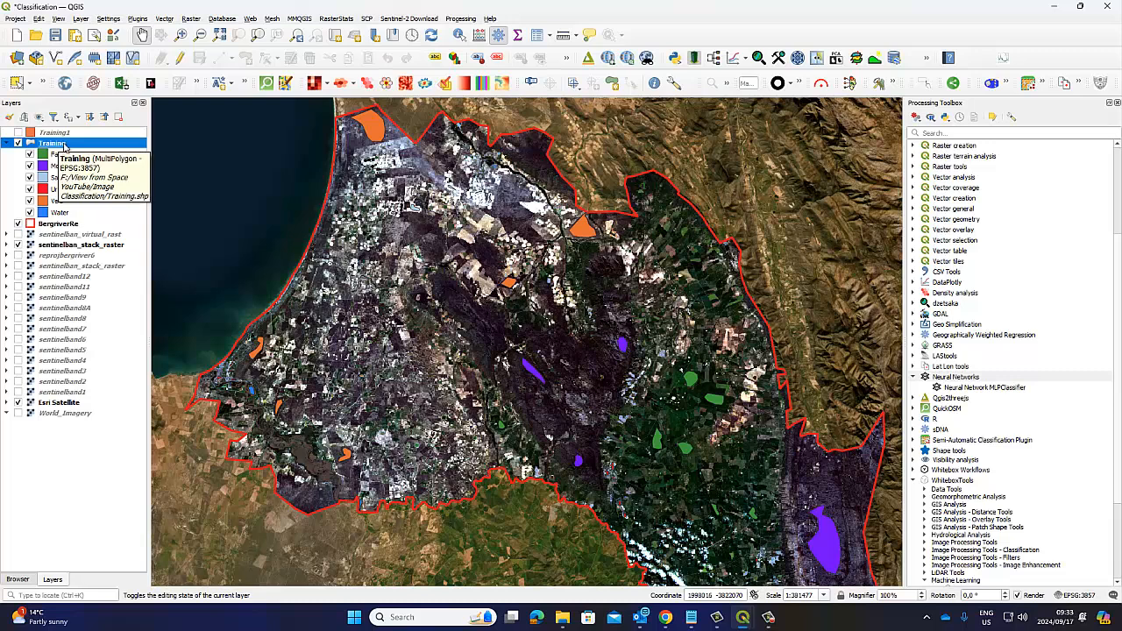
Step: Switch editing of Training on and off, and survey its polygons from the whole area to the elongated central Mountain sample
left_click(180, 58)
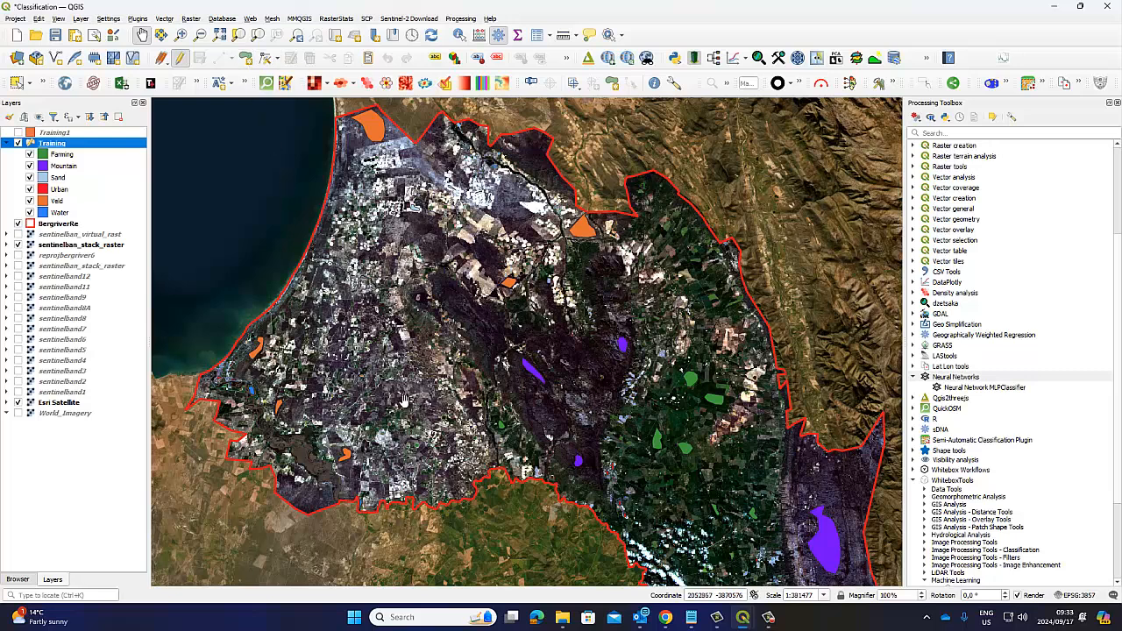
left_click(180, 60)
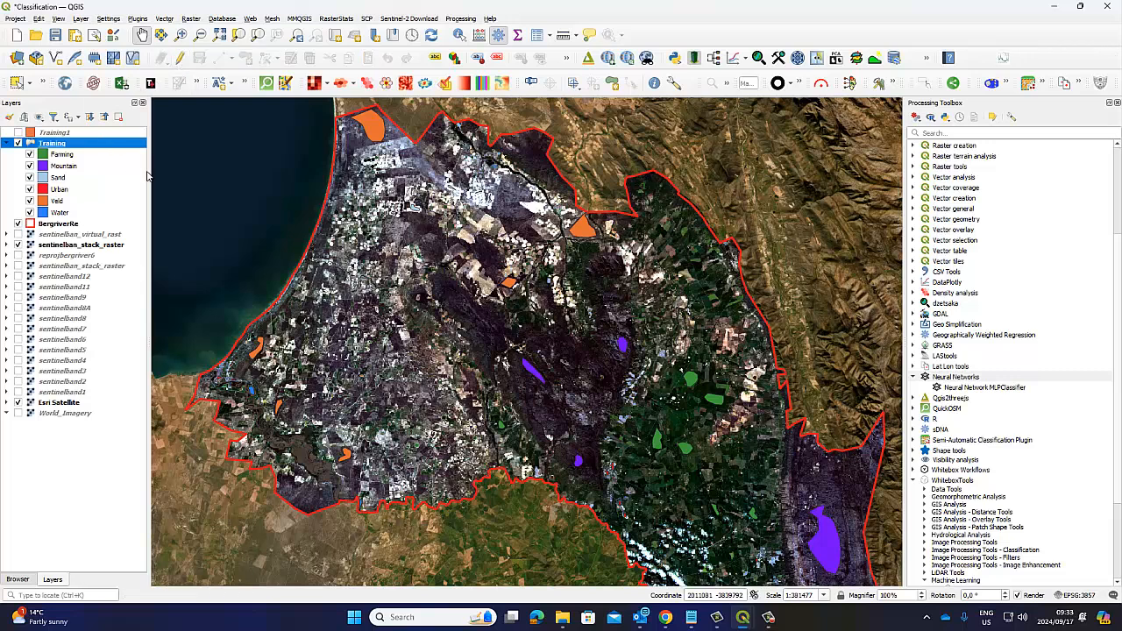
left_click_drag(623, 389, 571, 329)
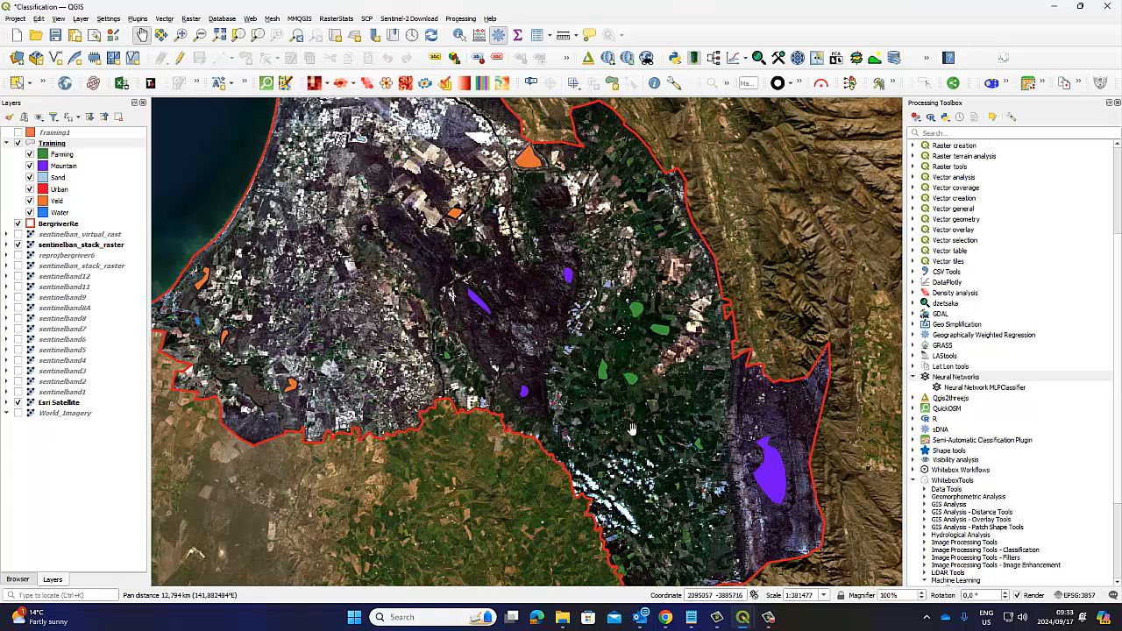
left_click_drag(538, 252, 524, 307)
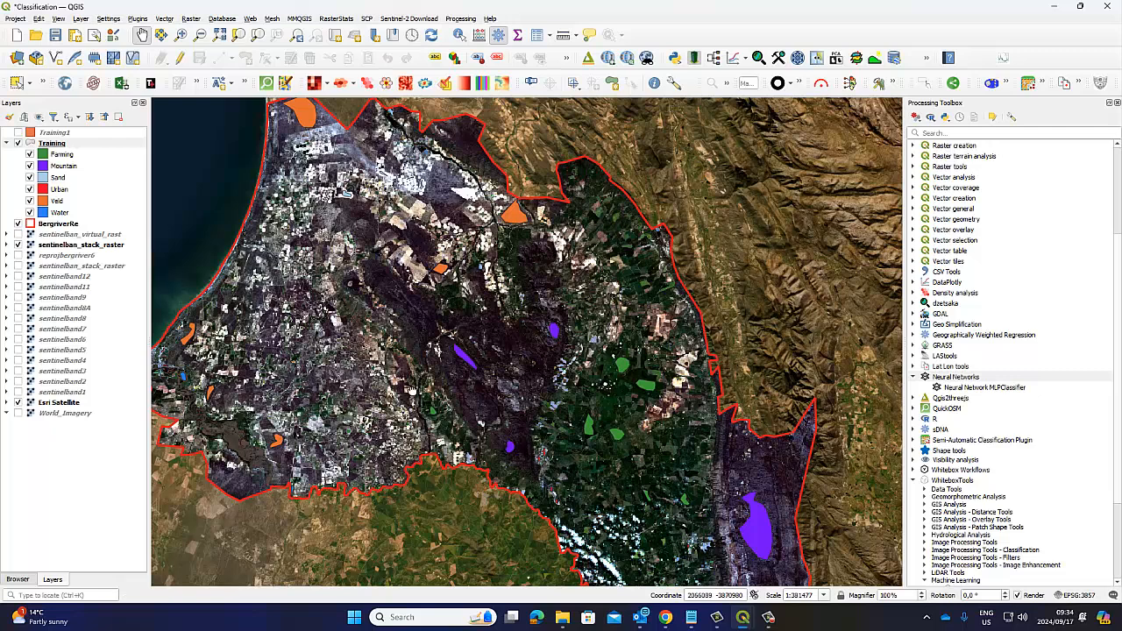
left_click_drag(413, 391, 473, 432)
left_click_drag(627, 423, 583, 355)
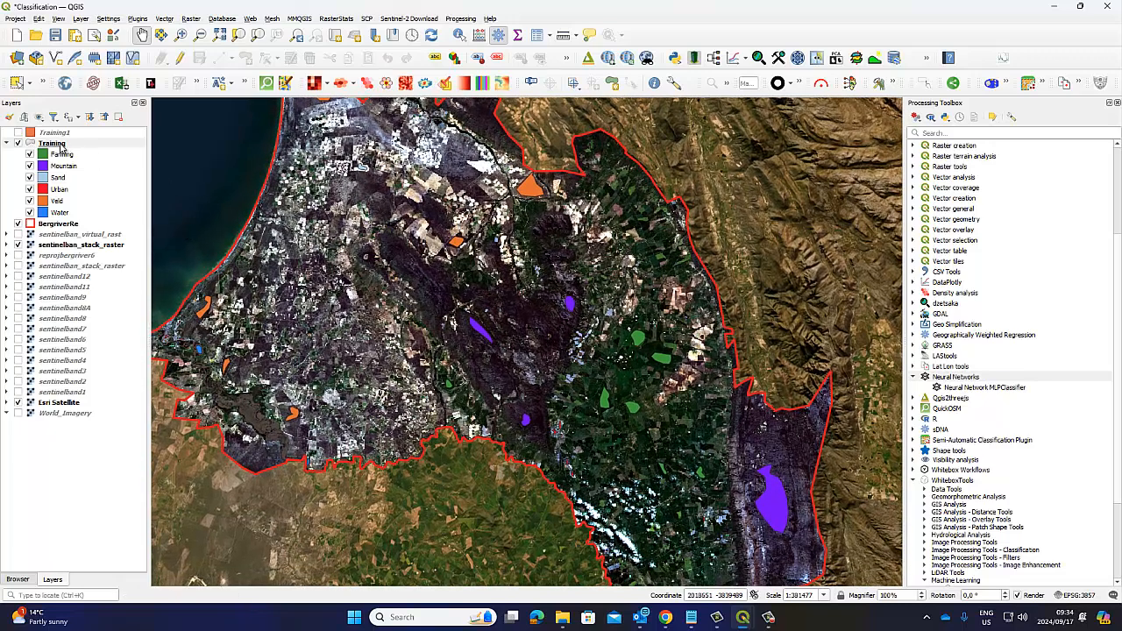
left_click_drag(273, 311, 324, 308)
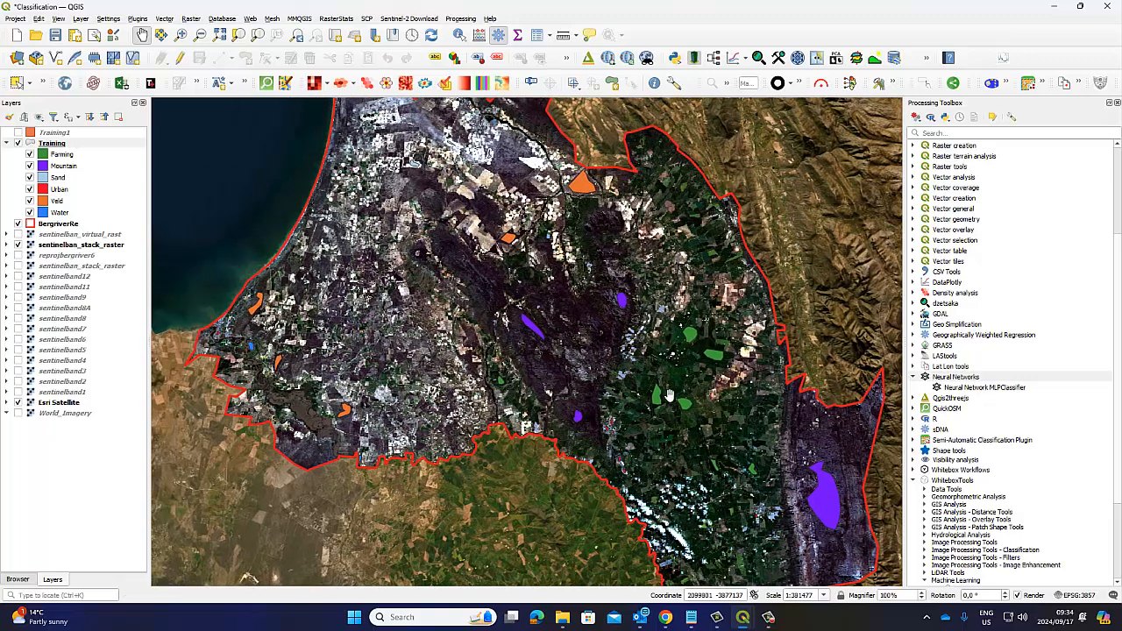
scroll(540, 339, "up", 3)
left_click_drag(458, 271, 446, 372)
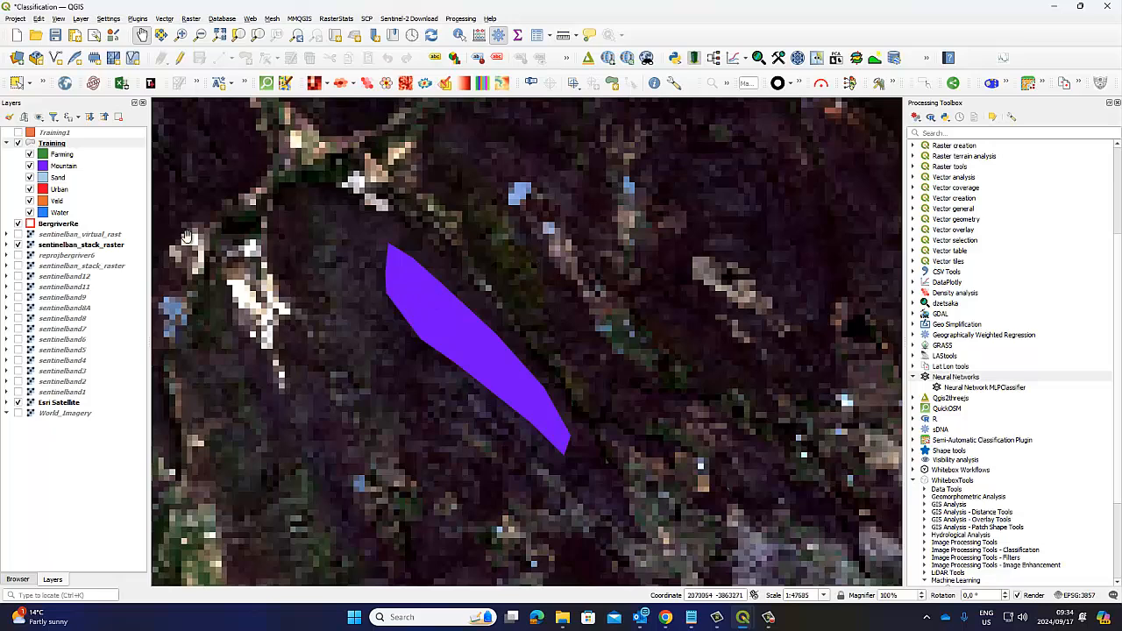
Step: Select the third Water record in the Training attribute table in edit mode, and end editing without changing any entries
right_click(61, 144)
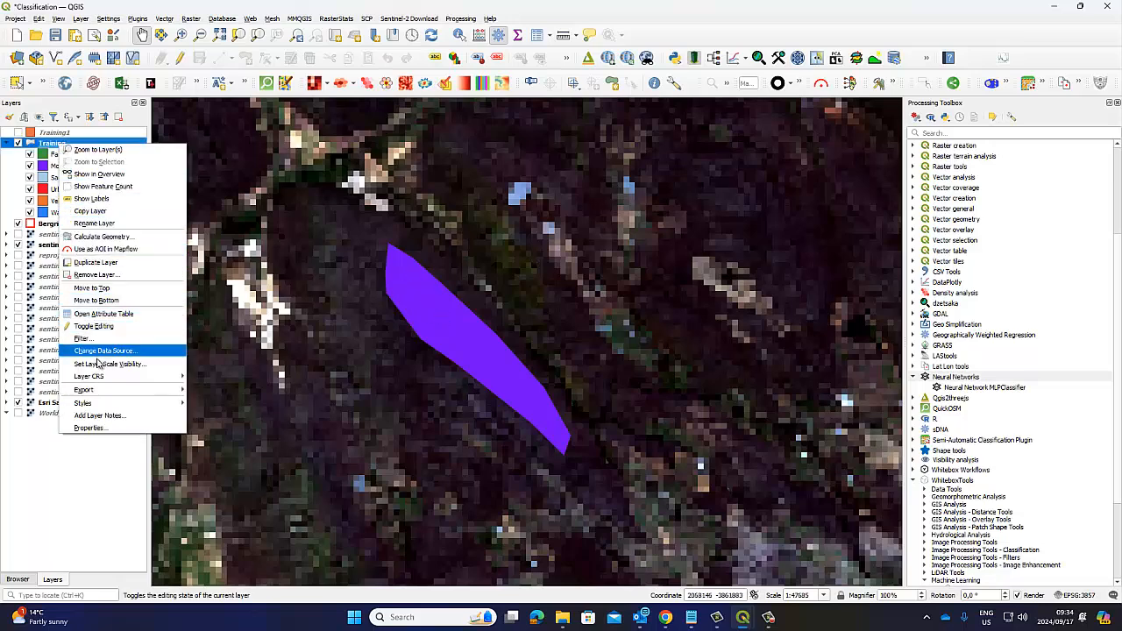
left_click(101, 313)
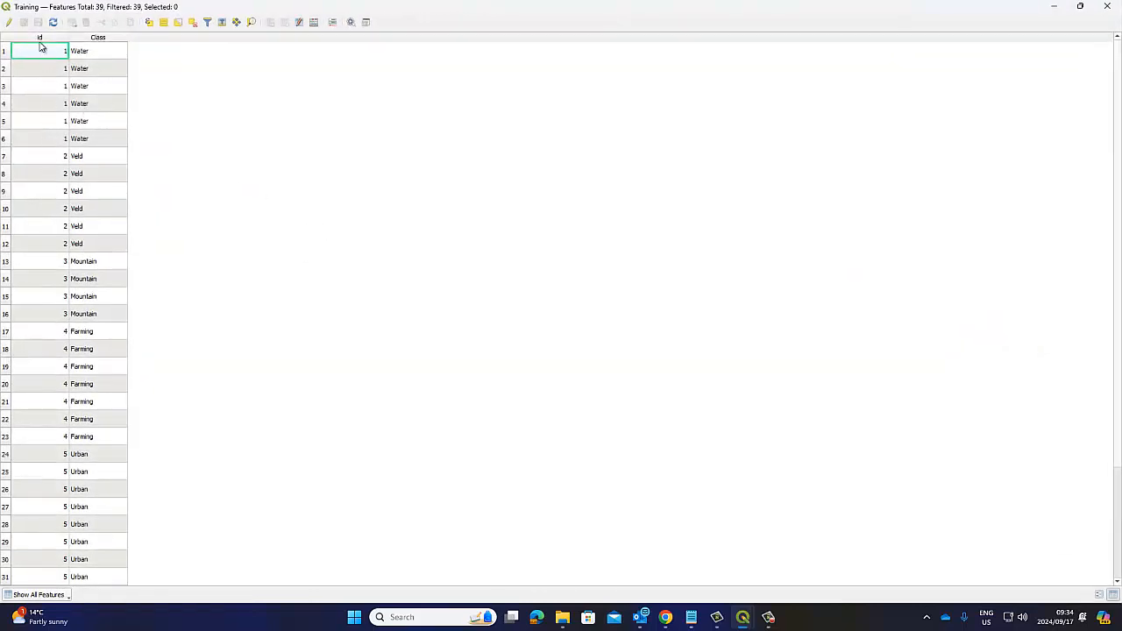
left_click(8, 24)
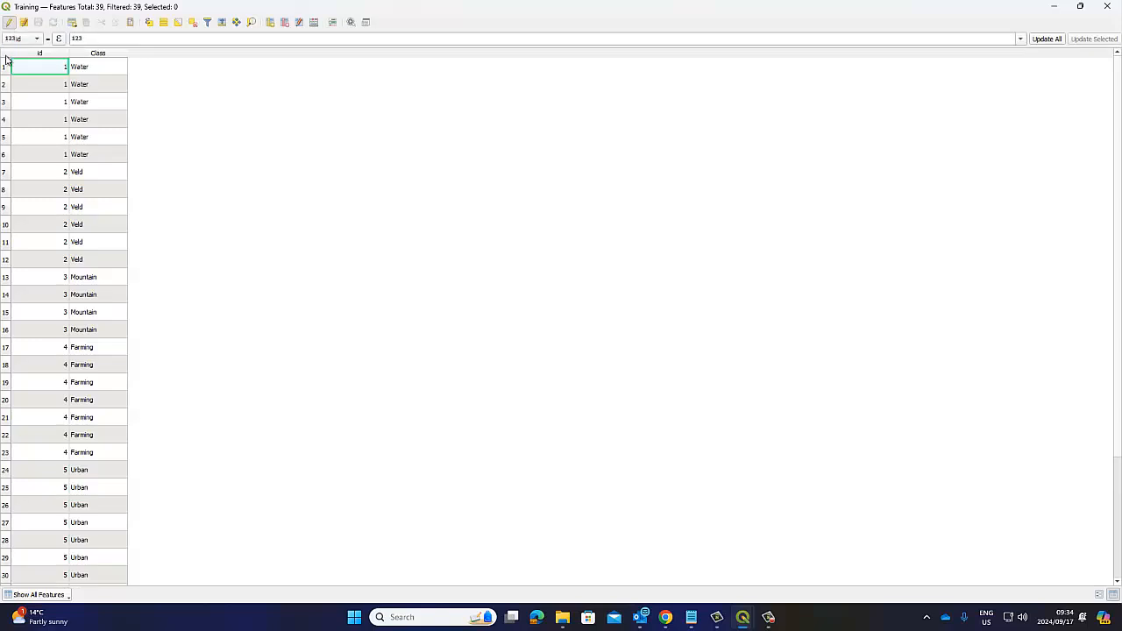
left_click(4, 104)
left_click(5, 103)
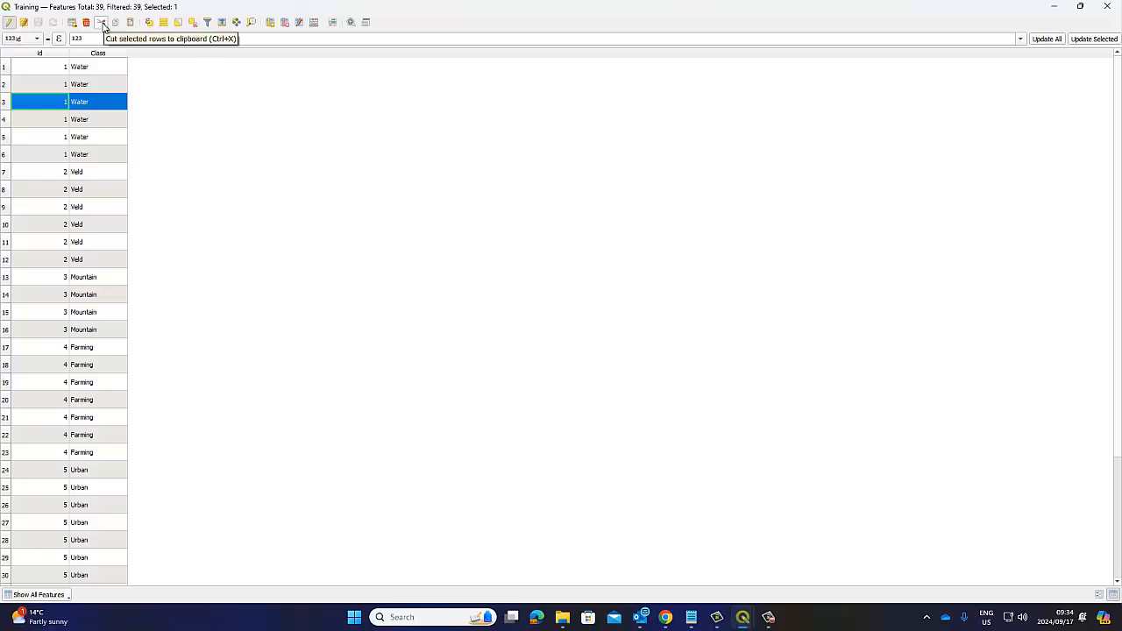
left_click(10, 22)
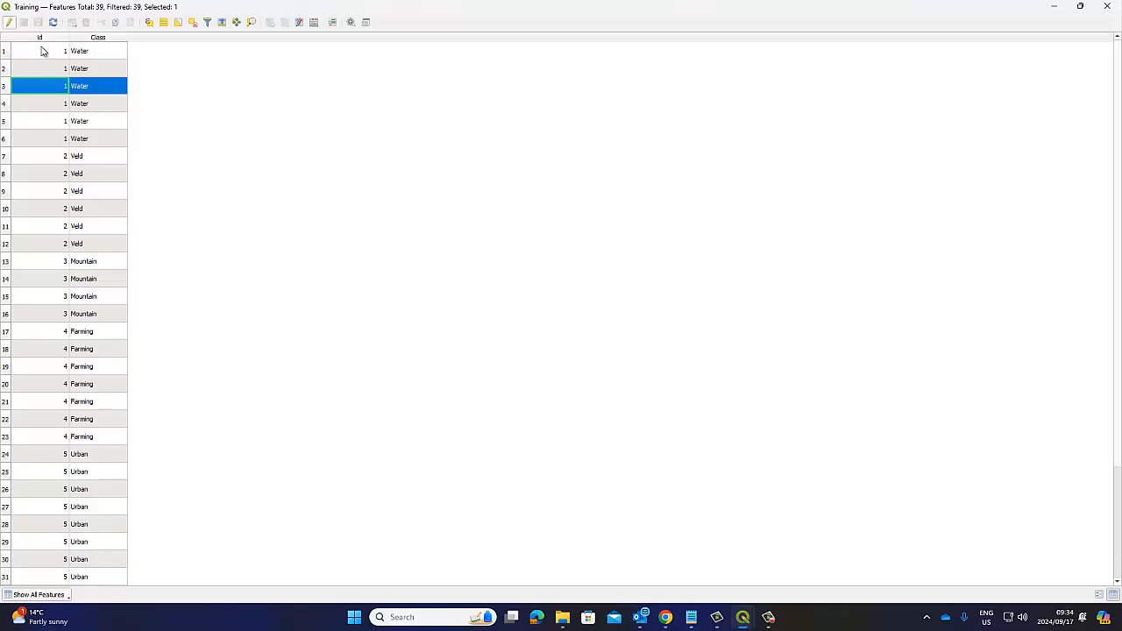
left_click(1108, 6)
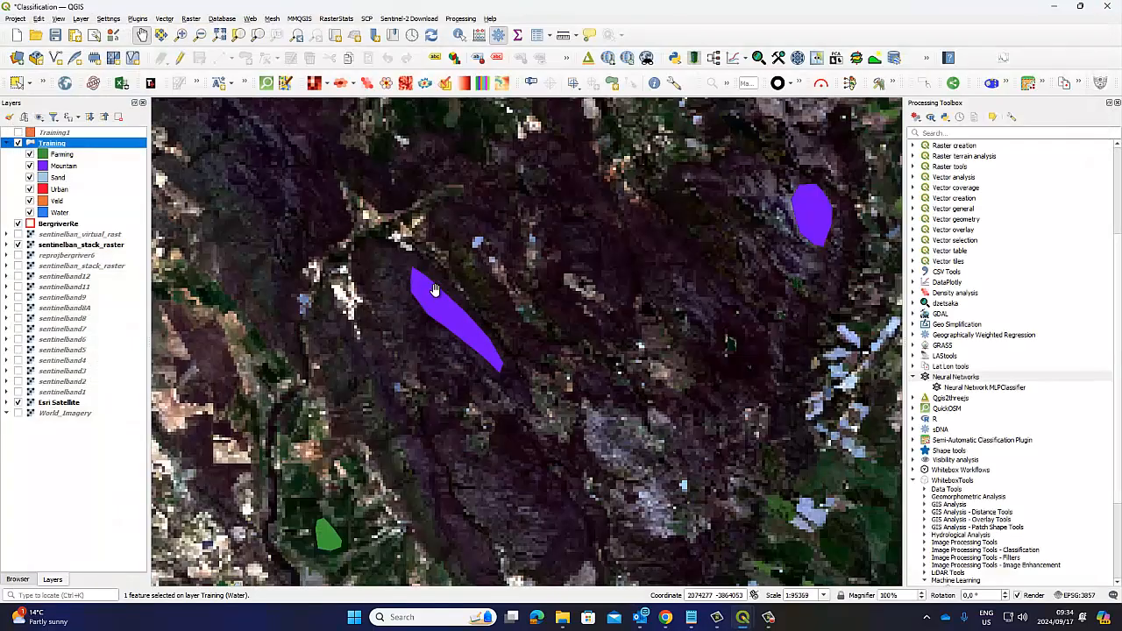
scroll(434, 289, "down", 2)
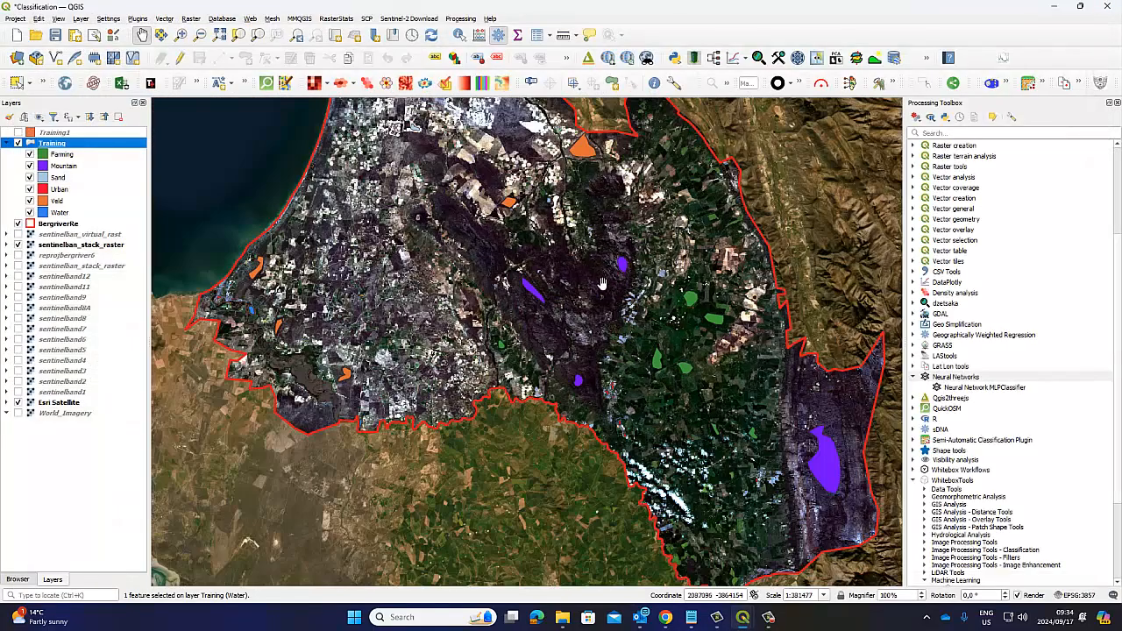
left_click_drag(603, 283, 584, 342)
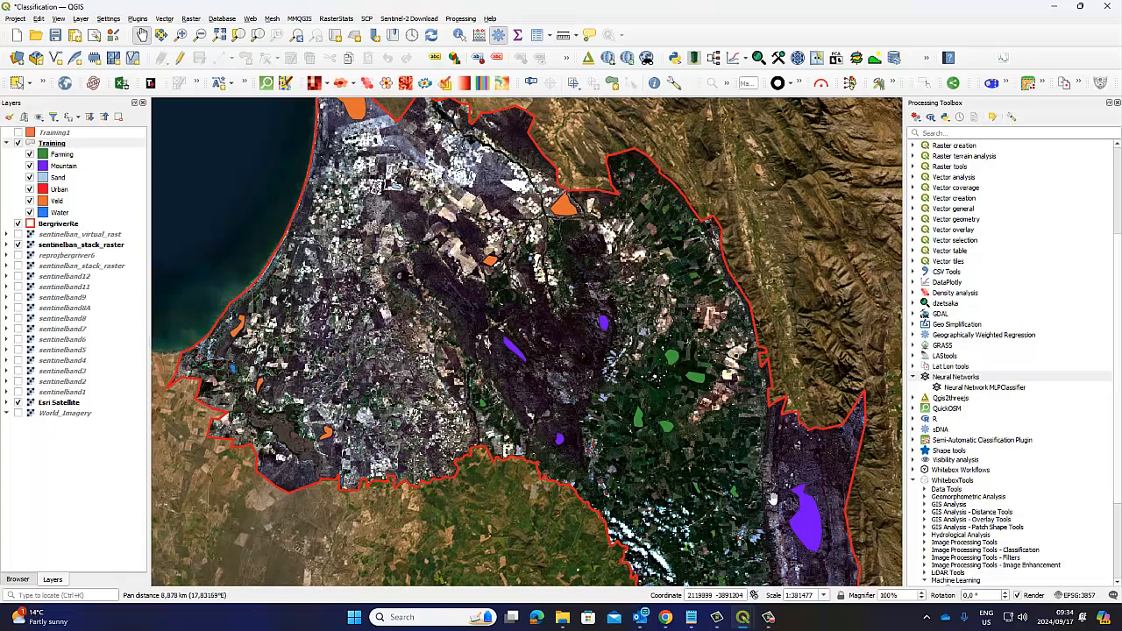
left_click_drag(773, 498, 686, 359)
left_click_drag(533, 312, 594, 388)
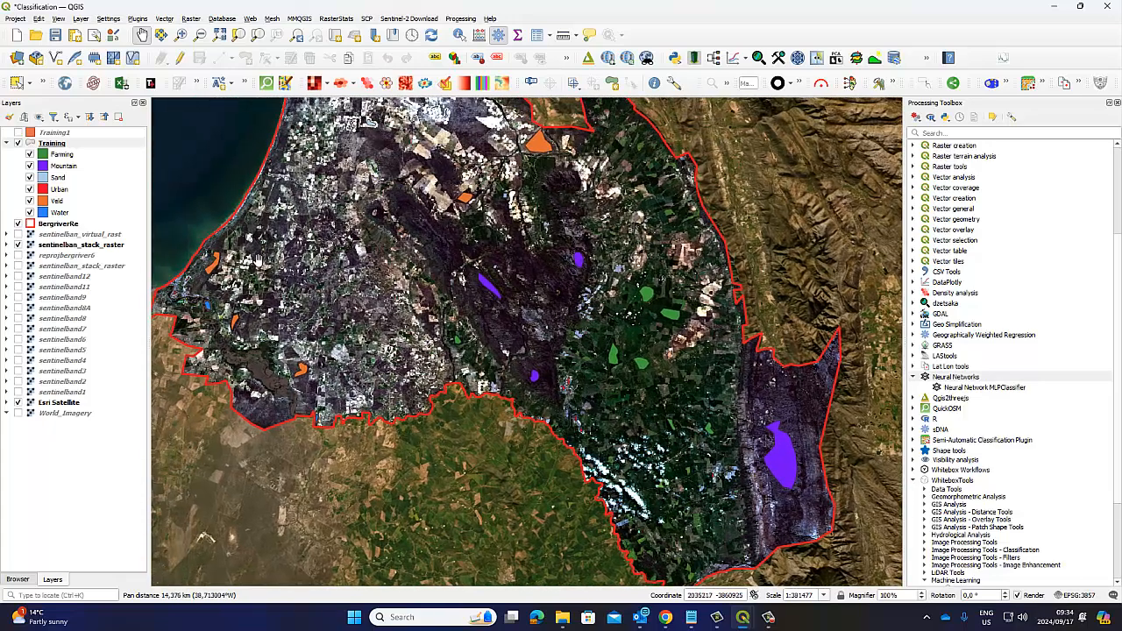
left_click_drag(258, 258, 264, 315)
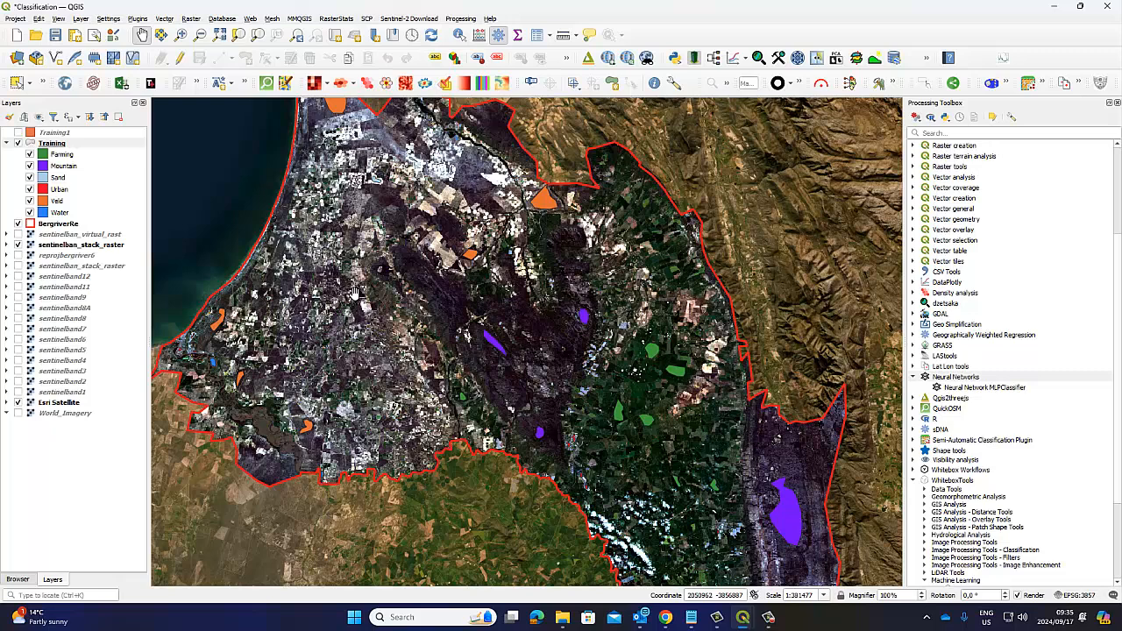
left_click_drag(372, 260, 370, 289)
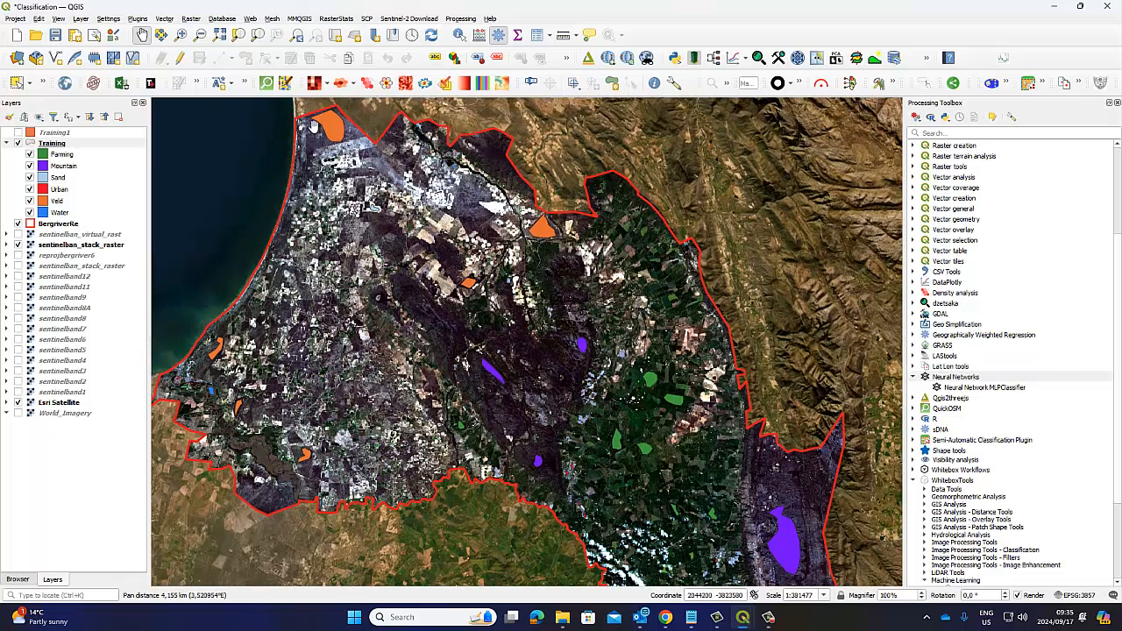
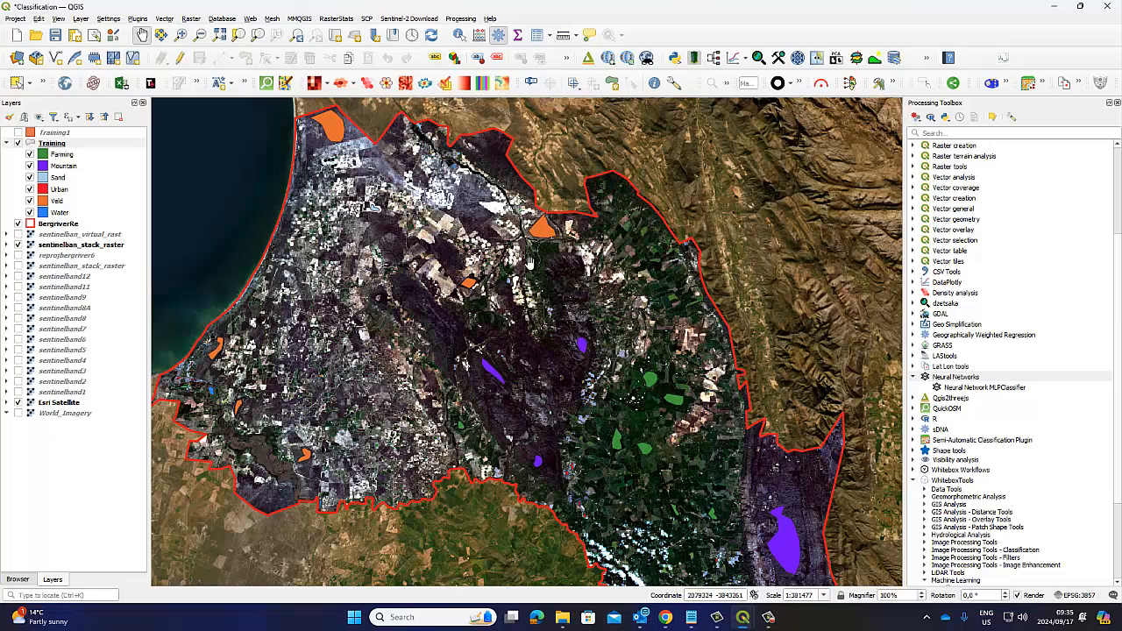
Step: Compare the bent Sand polygon in northwestern Bergrivier against the sentinelban_virtual_rast composite, expand that raster's band legend, and hide the raster again
left_click_drag(684, 515, 666, 462)
left_click_drag(386, 248, 410, 302)
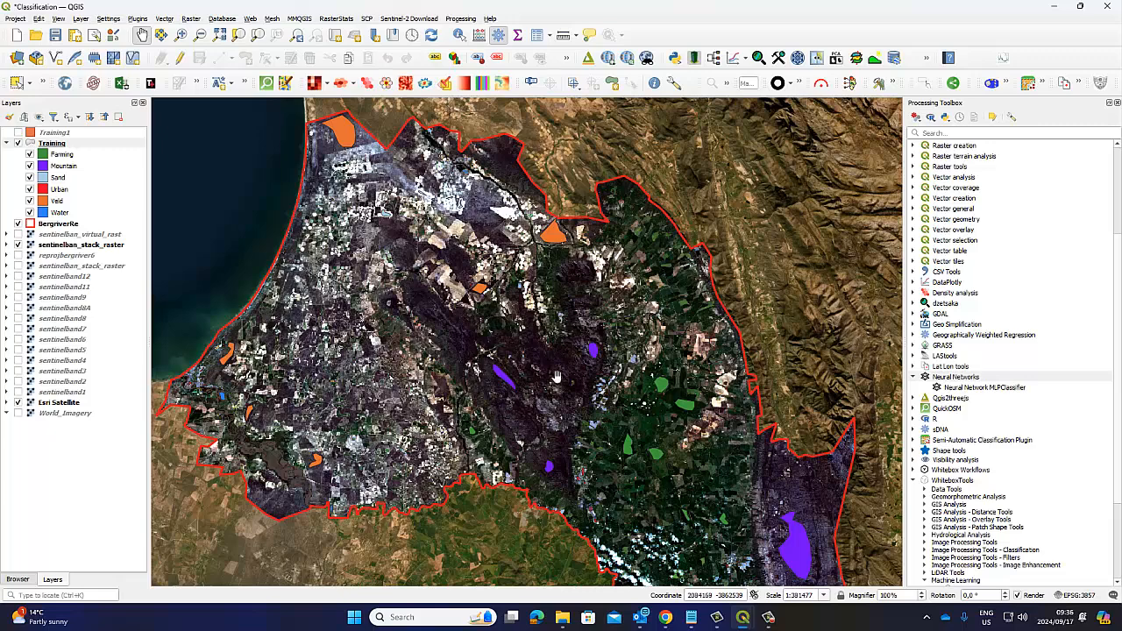
mouse_move(608, 420)
left_mouse_down()
mouse_move(567, 330)
mouse_move(597, 432)
left_mouse_up()
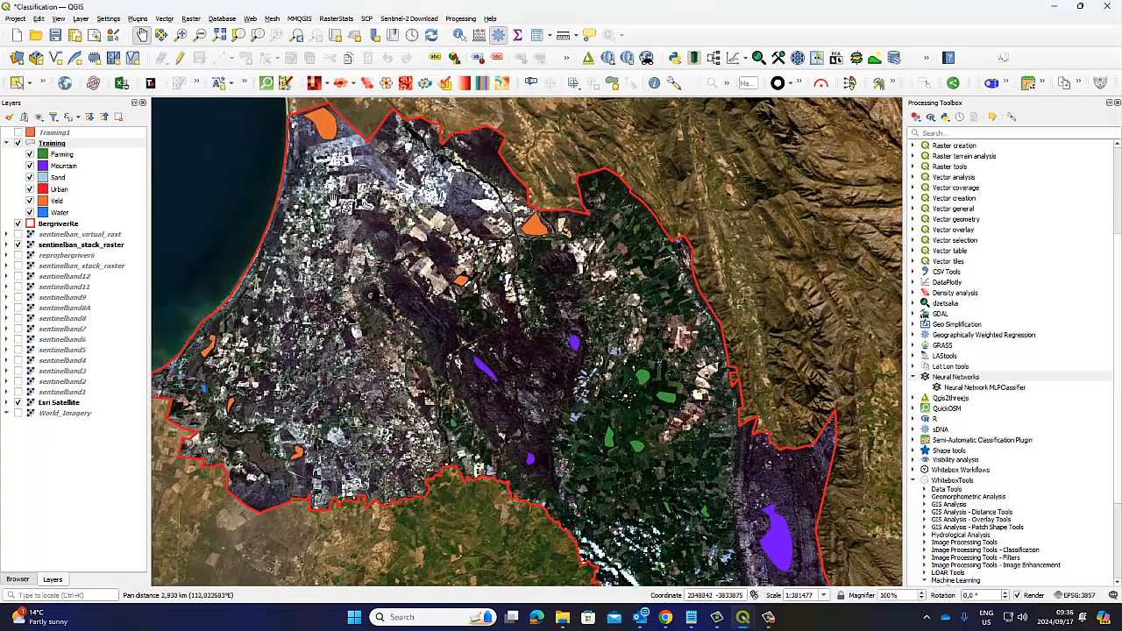
scroll(380, 205, "up", 3)
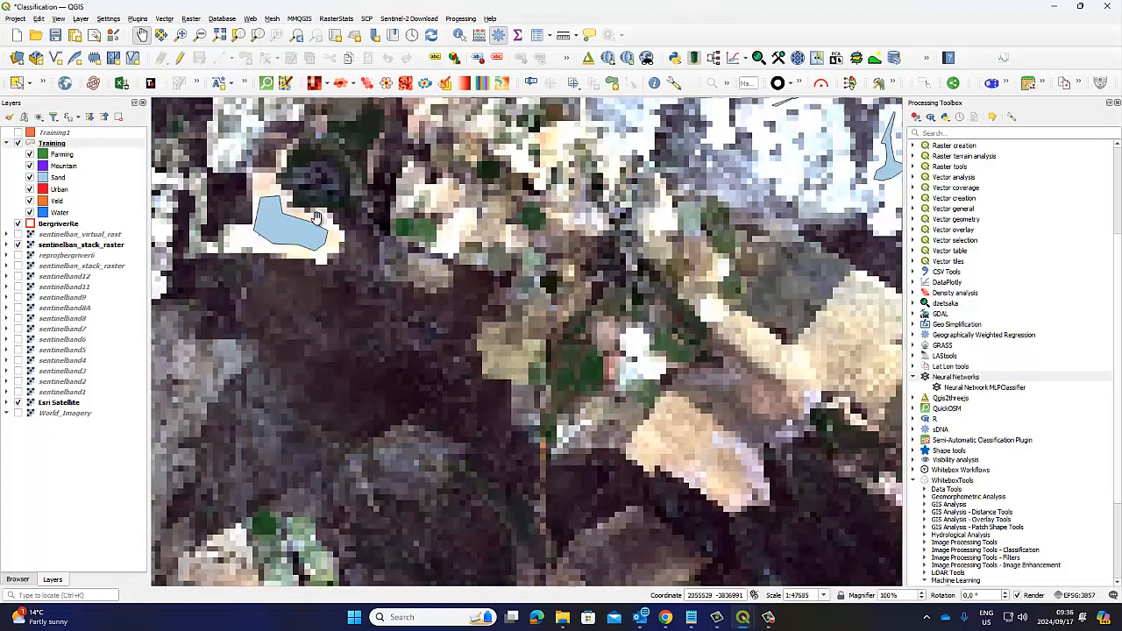
left_click_drag(285, 216, 336, 266)
scroll(335, 266, "up", 1)
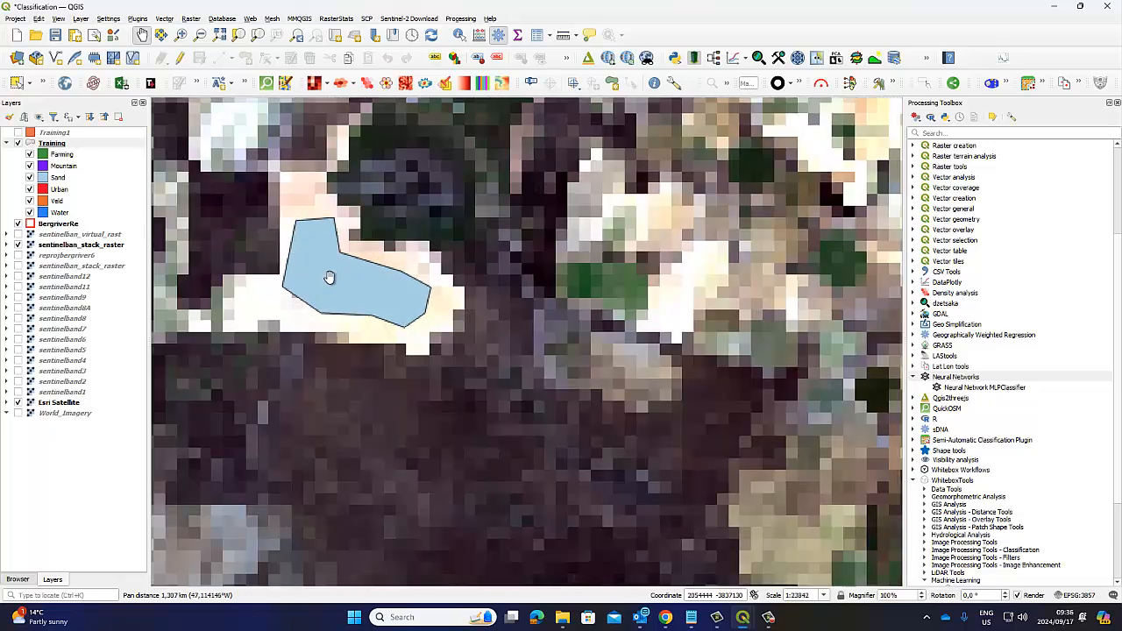
left_click(26, 235)
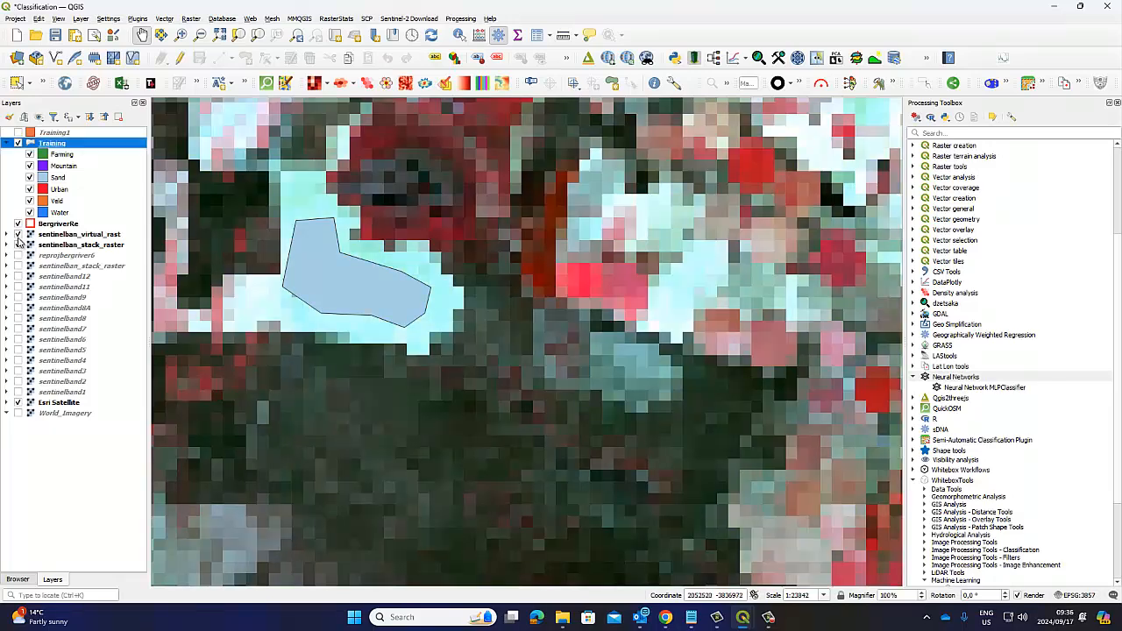
left_click(61, 235)
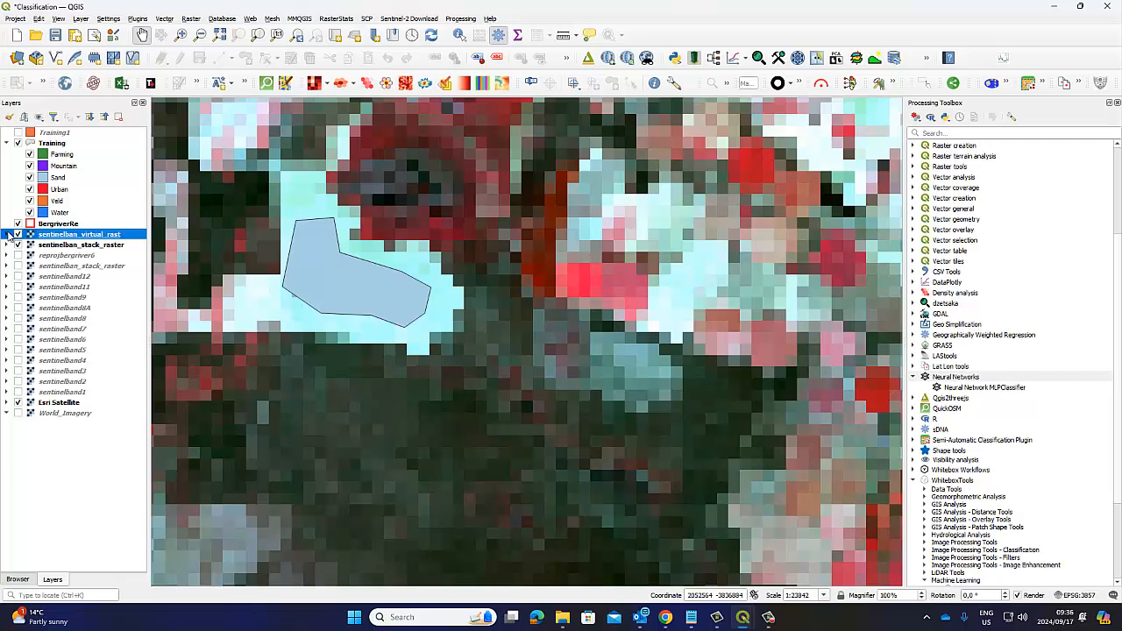
left_click(7, 234)
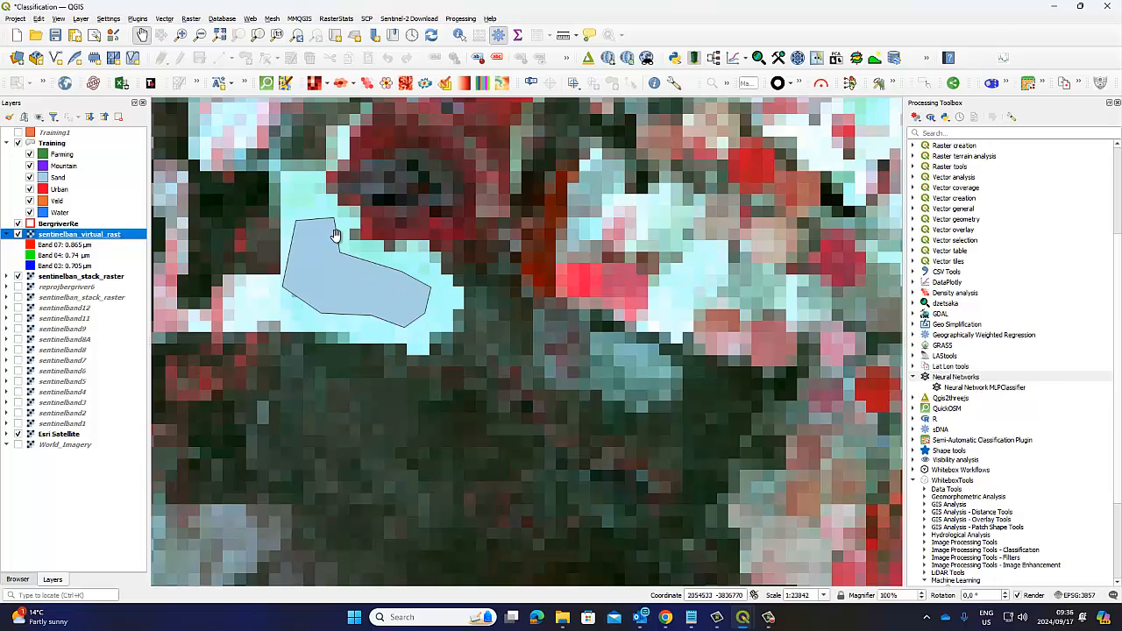
left_click(17, 234)
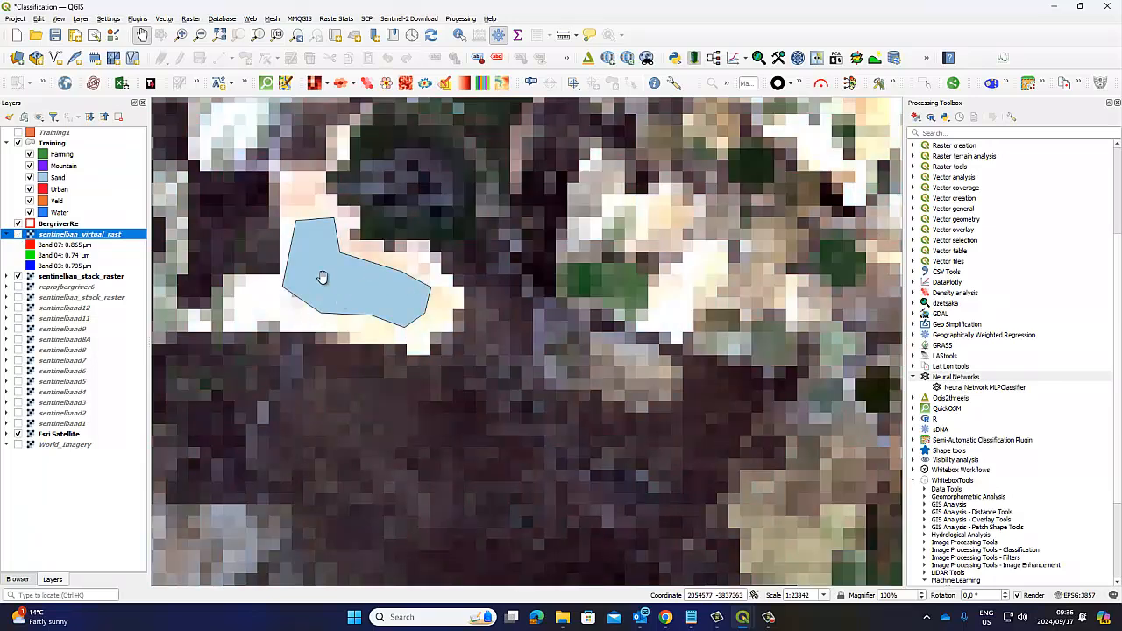
Step: Hide the visible sentinelban_stack_raster to check the Sand polygon against Esri Satellite, and show the raster again
left_click(18, 276)
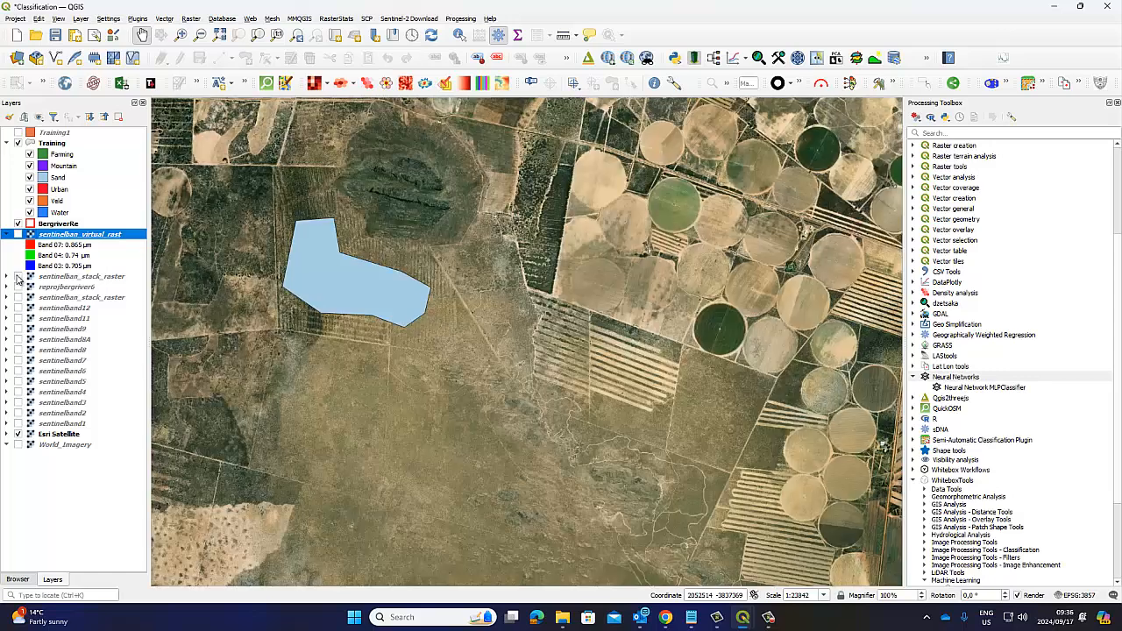
left_click(59, 436)
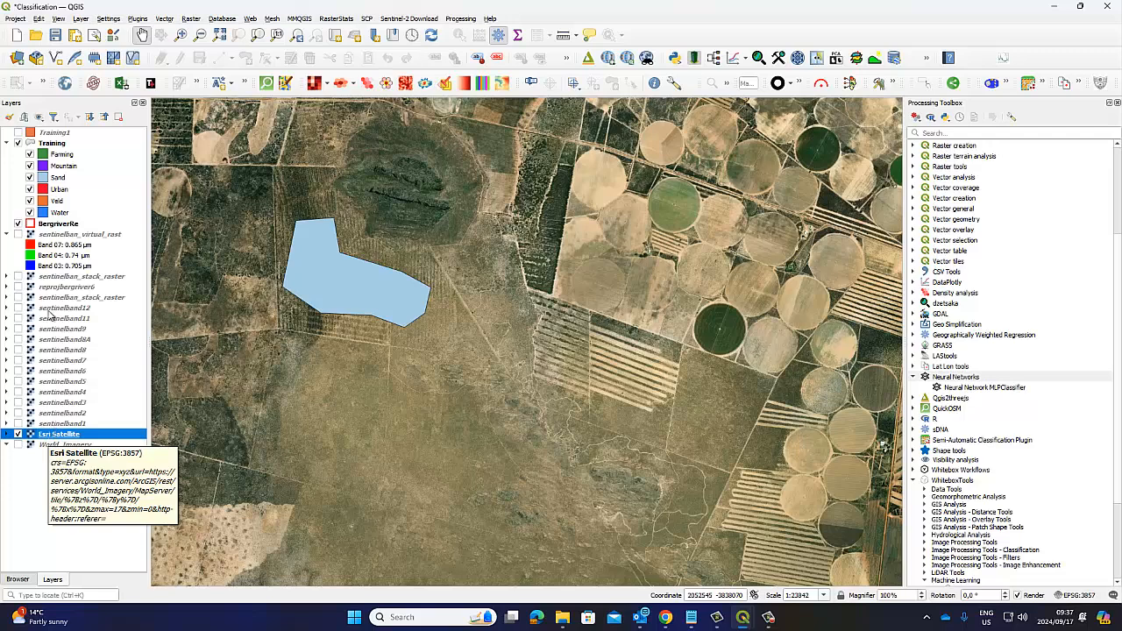
left_click(18, 276)
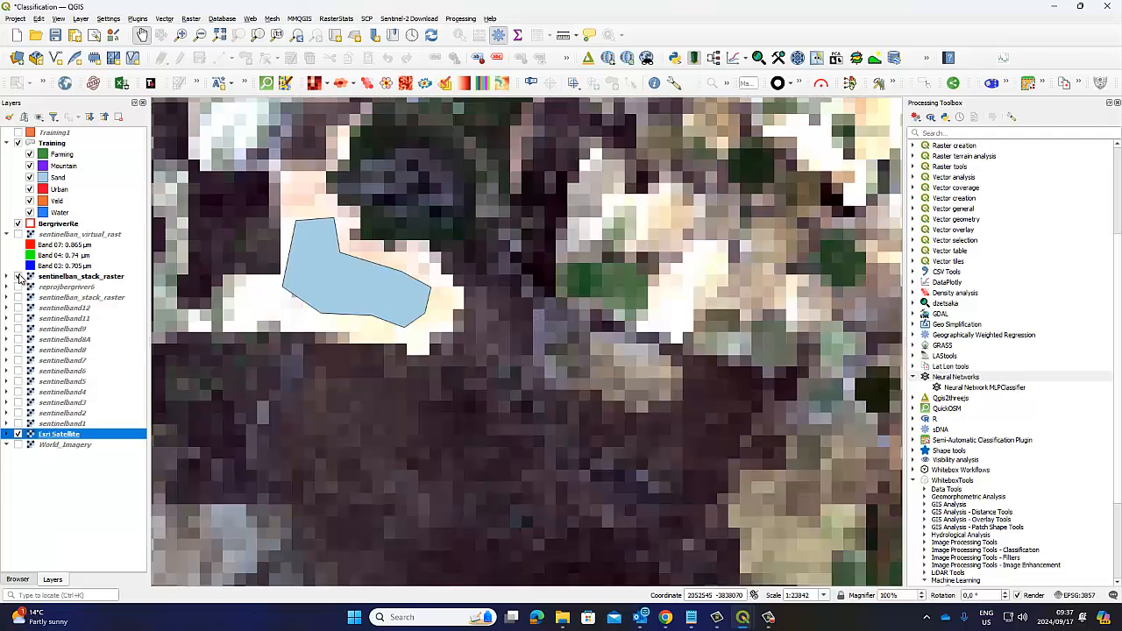
Step: Turn on the reprojbergriver6 layer and save the project
left_click(19, 287)
left_click(55, 36)
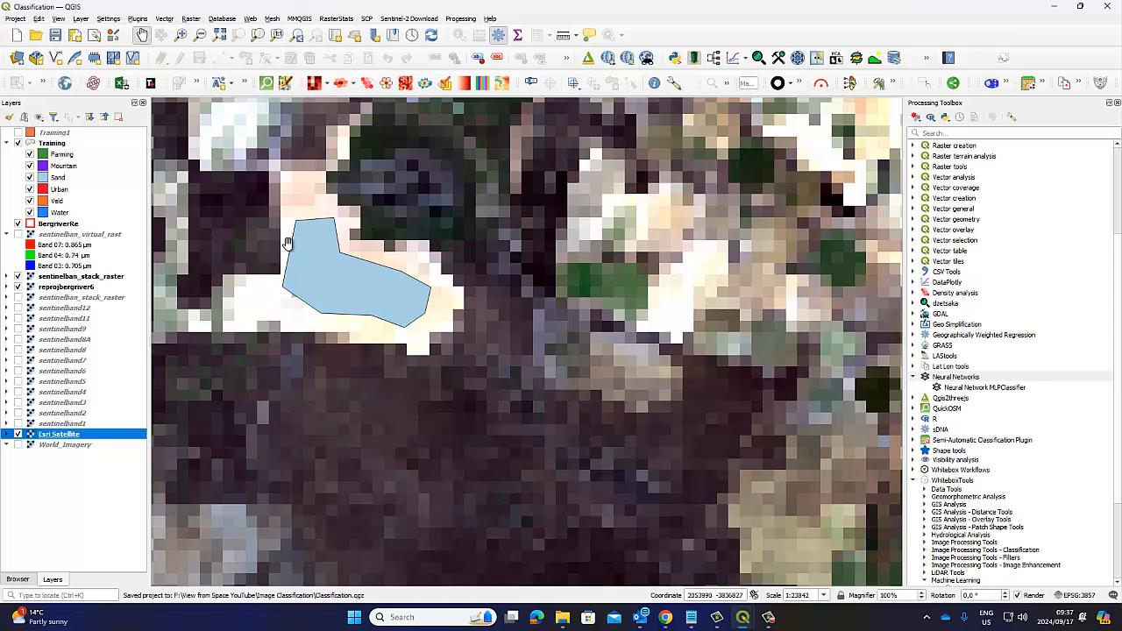
Step: Survey the distribution of training polygons across the whole Bergrivier area over the Sentinel-2 composite
scroll(396, 276, "down", 2)
scroll(477, 285, "down", 1)
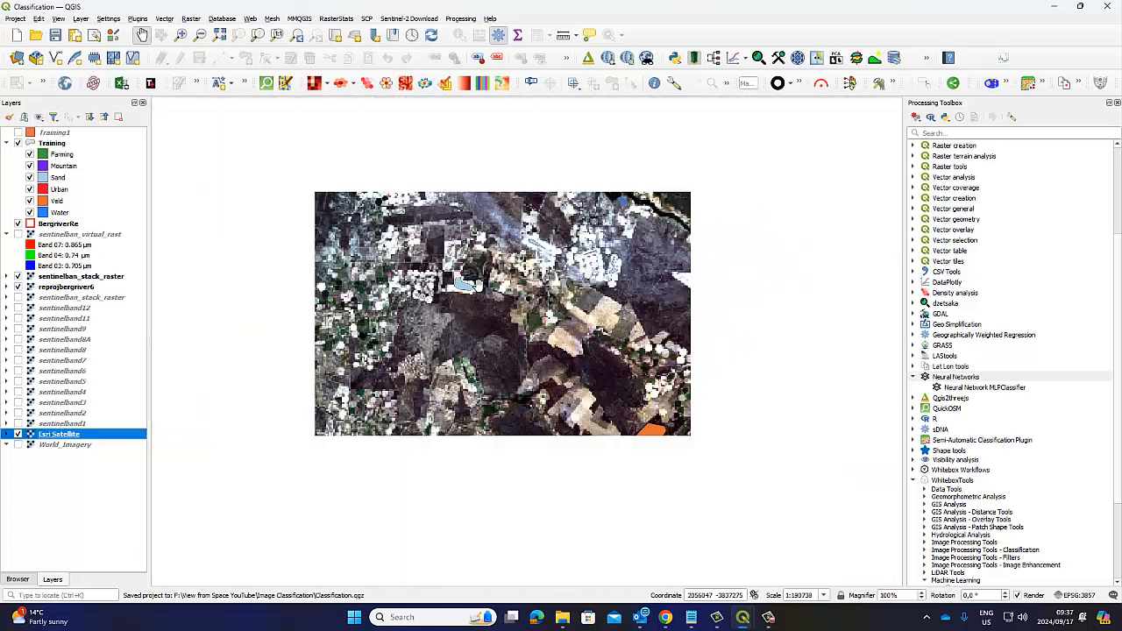
scroll(470, 283, "down", 1)
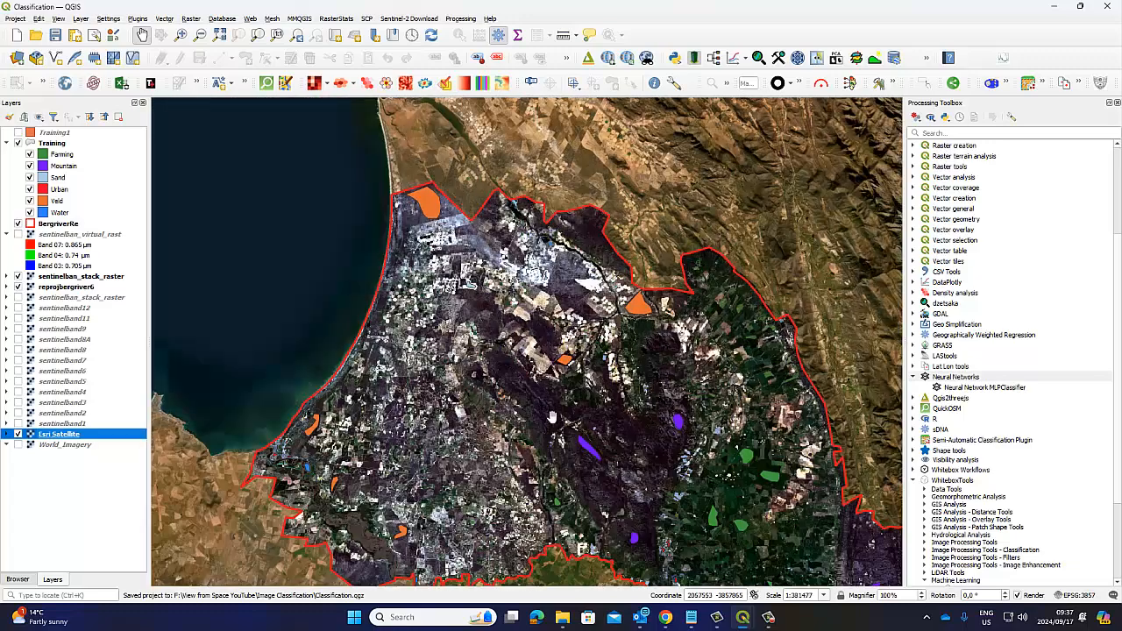
left_click_drag(546, 417, 462, 327)
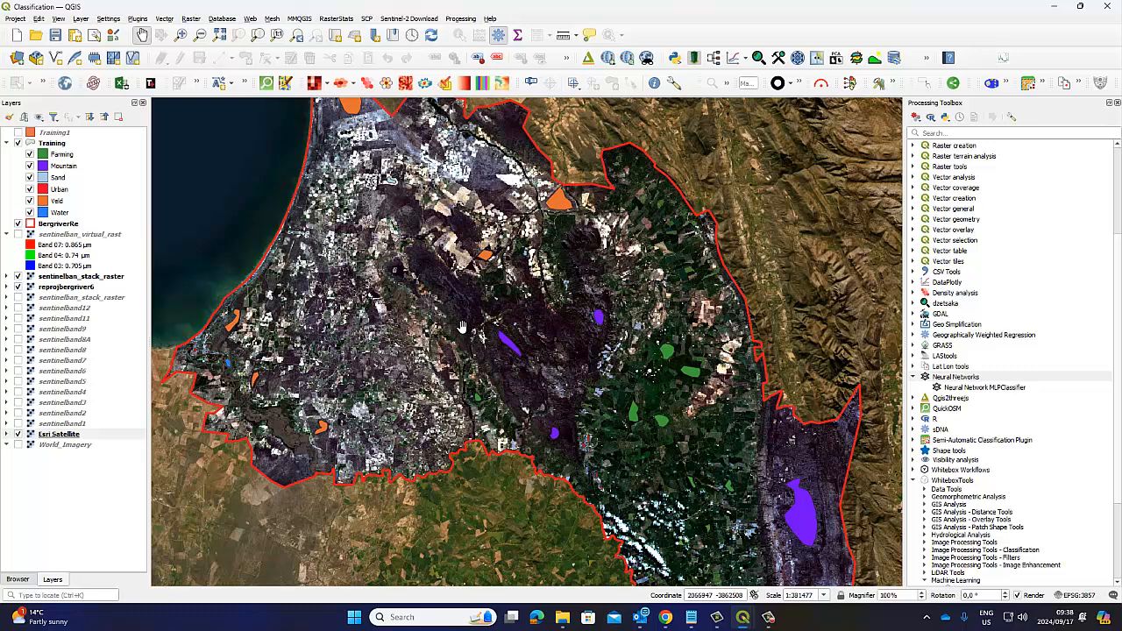
left_click_drag(480, 263, 553, 284)
scroll(482, 296, "down", 1)
scroll(515, 305, "up", 1)
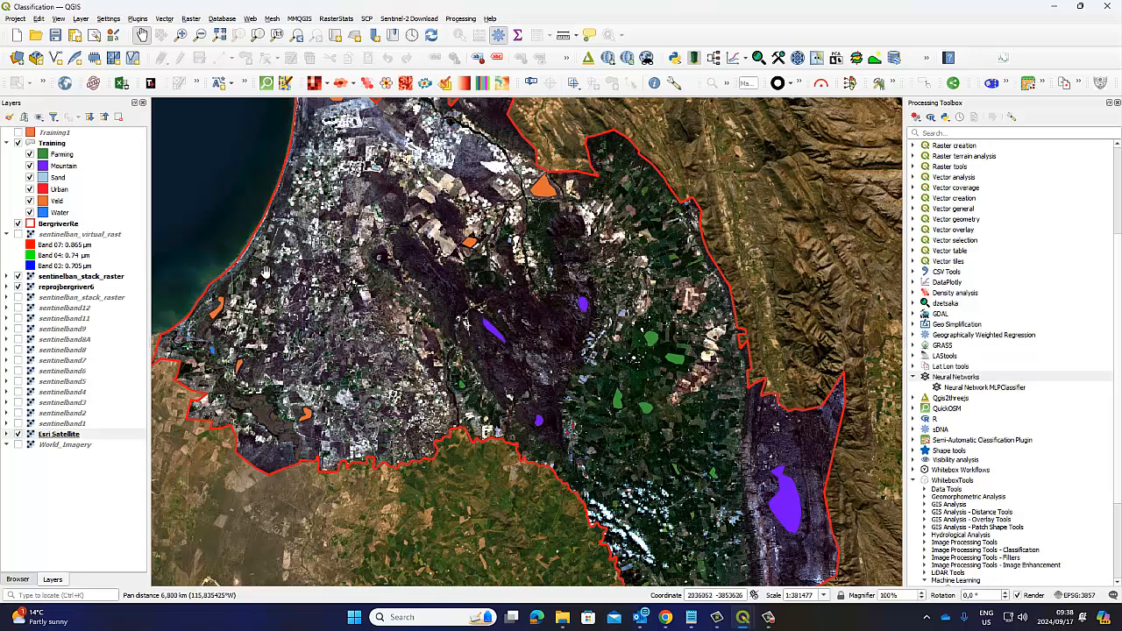
left_click_drag(269, 291, 260, 309)
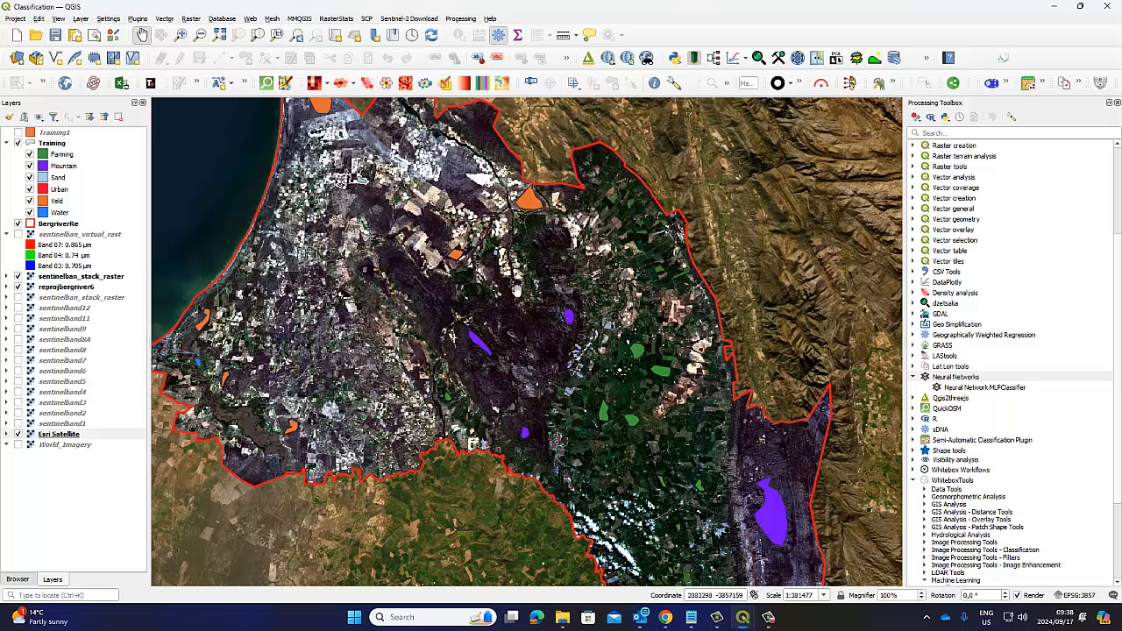
left_click_drag(336, 156, 351, 181)
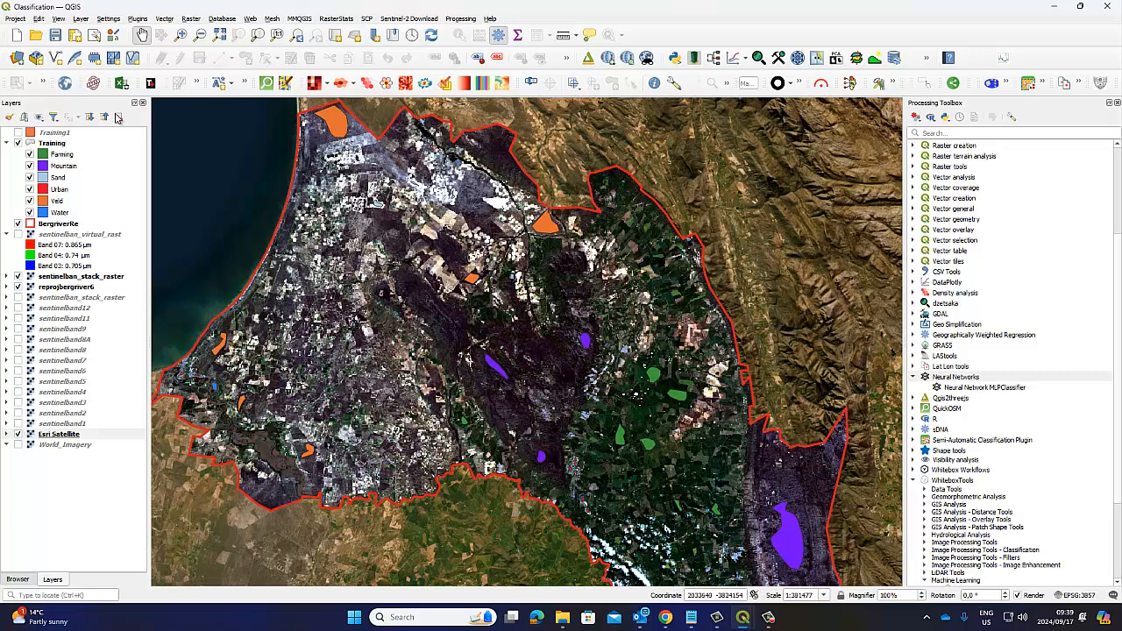
Step: With the Training layer selected, preview the dzetsaka classification tool and the ClassificationTool dialog, closing each without running it
left_click(46, 142)
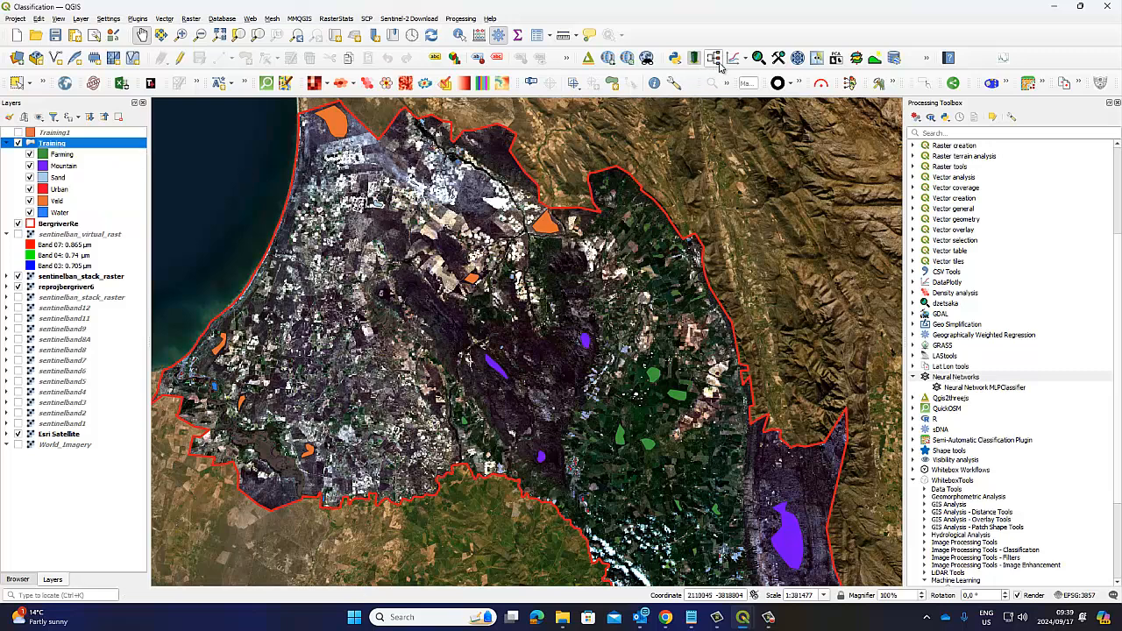
left_click(758, 58)
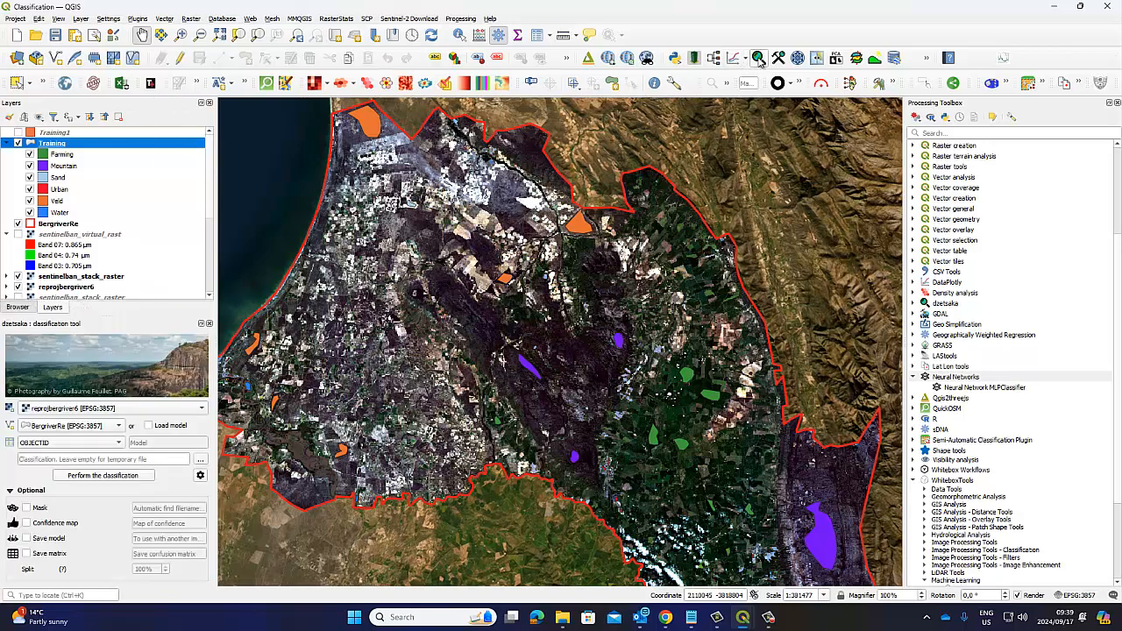
left_click(209, 323)
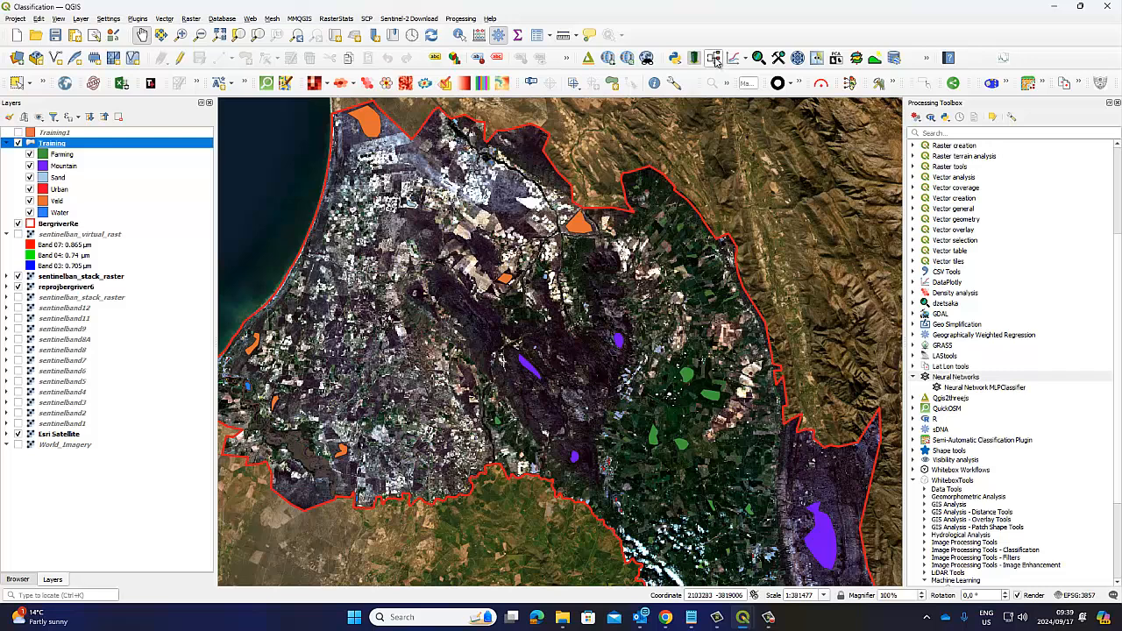
left_click(715, 58)
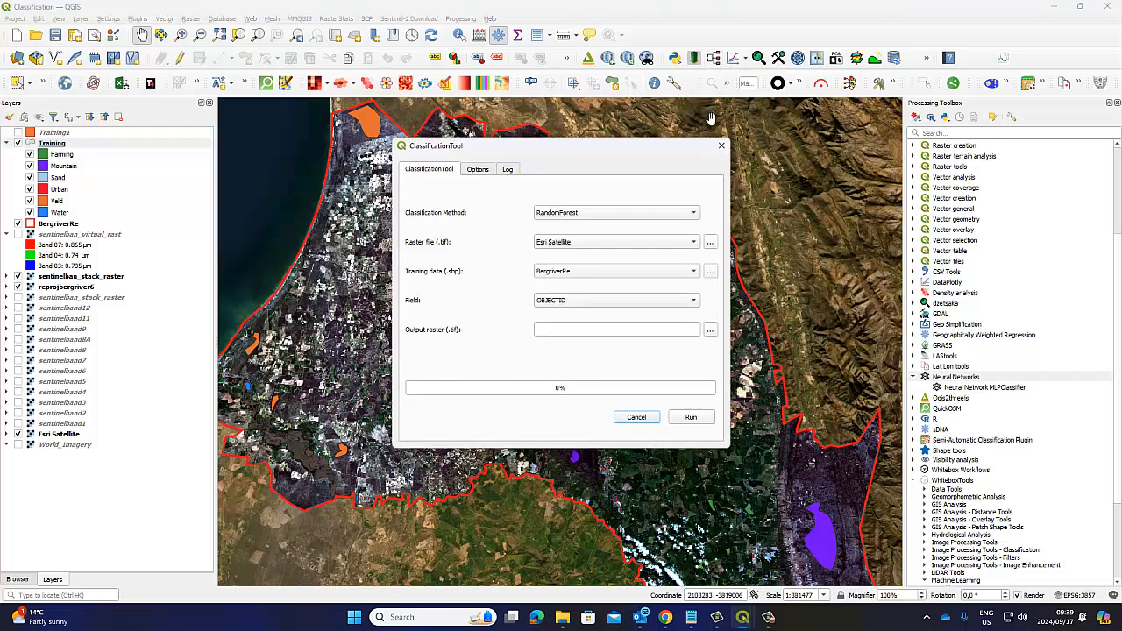
left_click(722, 146)
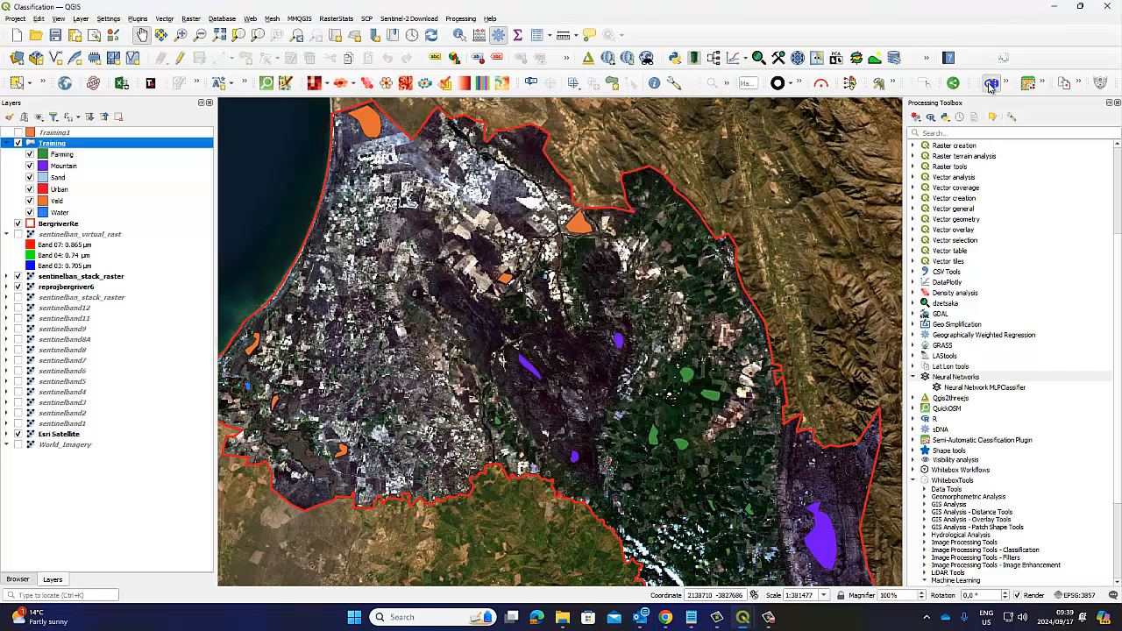
Step: Preview the Supervised Classification dialog and the SCP Dock, close both, and narrow the layer list to widen the map
left_click(991, 84)
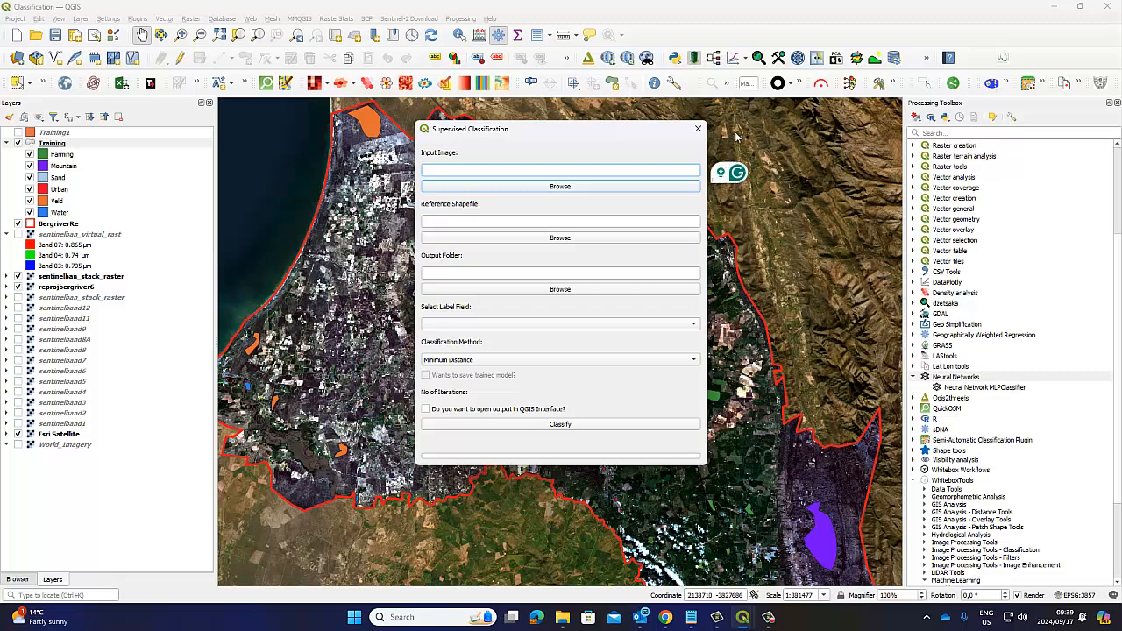
left_click(698, 130)
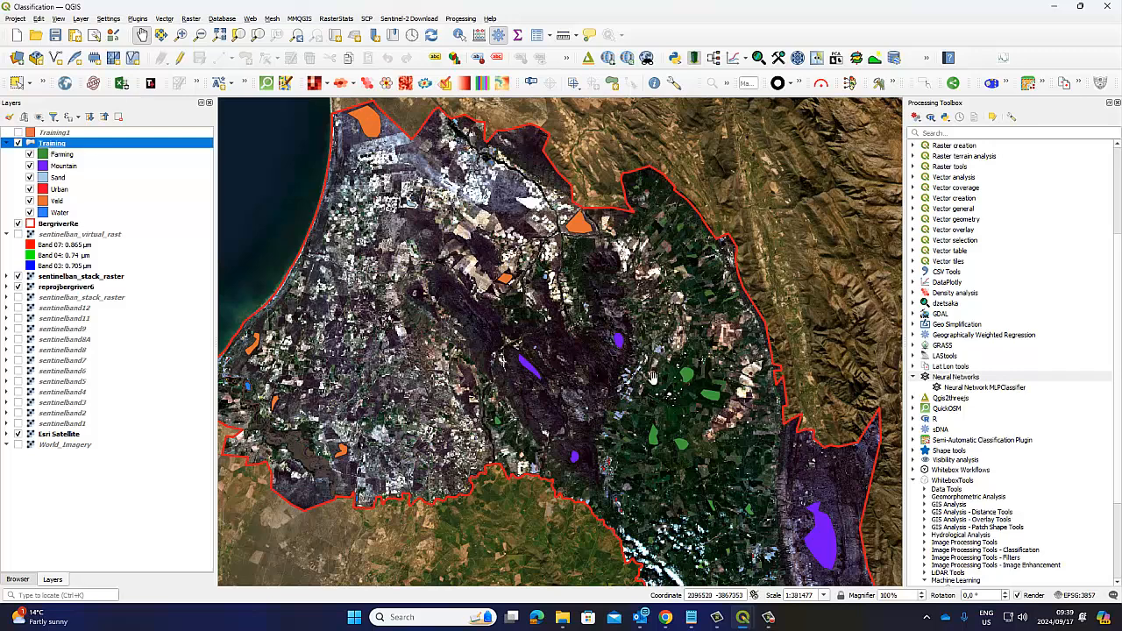
left_click(1028, 84)
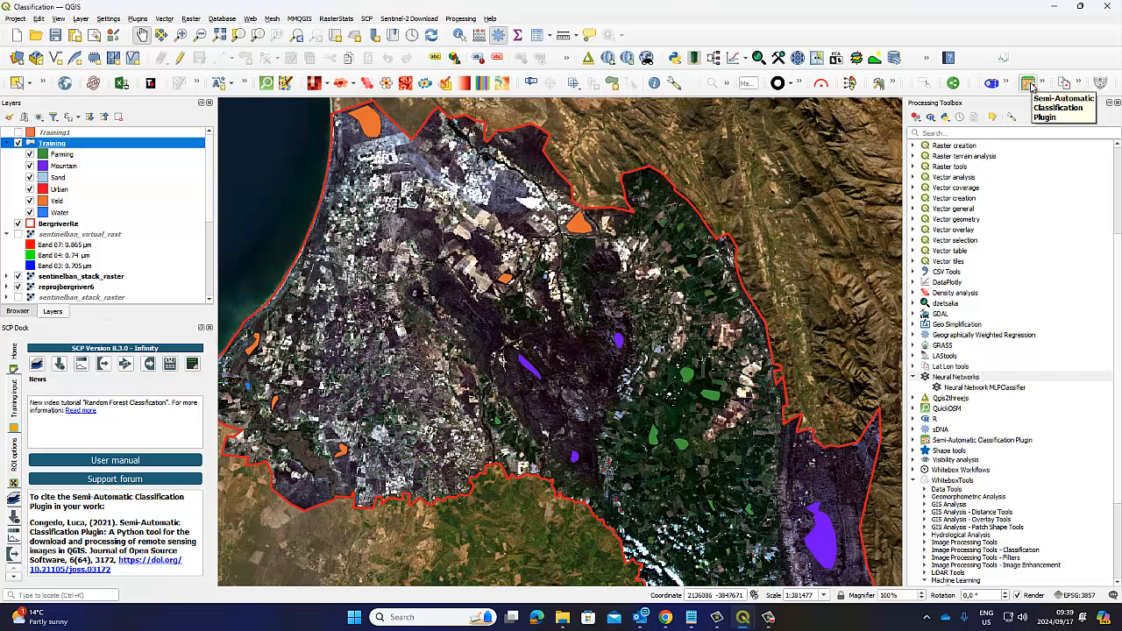
left_click(209, 329)
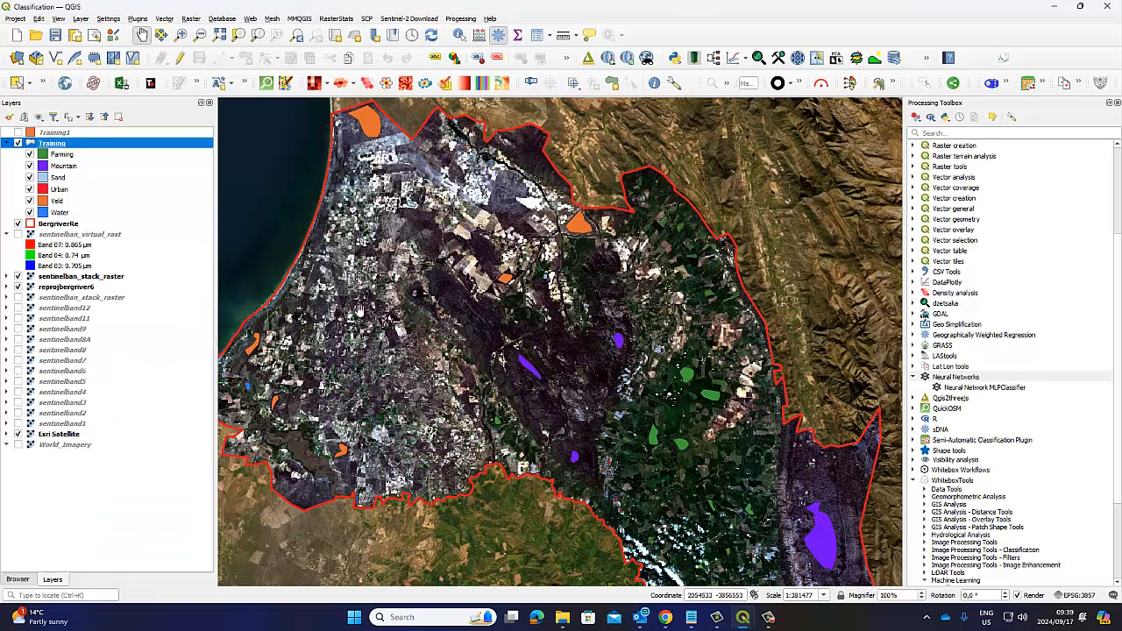
left_click_drag(211, 283, 179, 290)
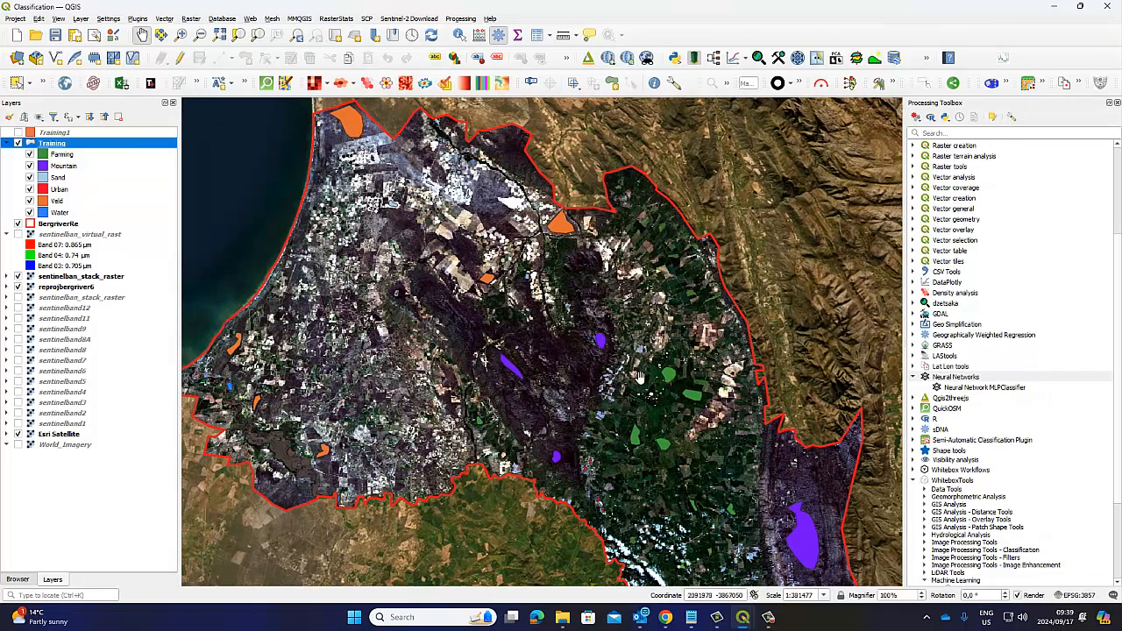
Step: Check the Neural Network MLPClassifier's training image input without running it, and look through the WhiteboxTools Machine Learning algorithms
left_click(961, 378)
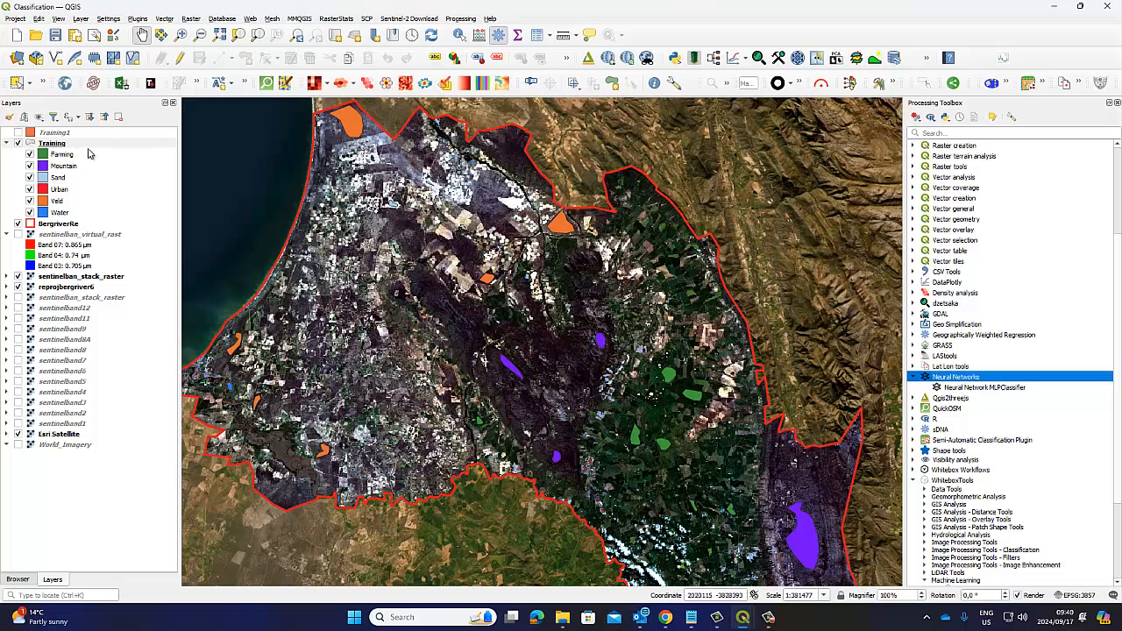
left_click(54, 145)
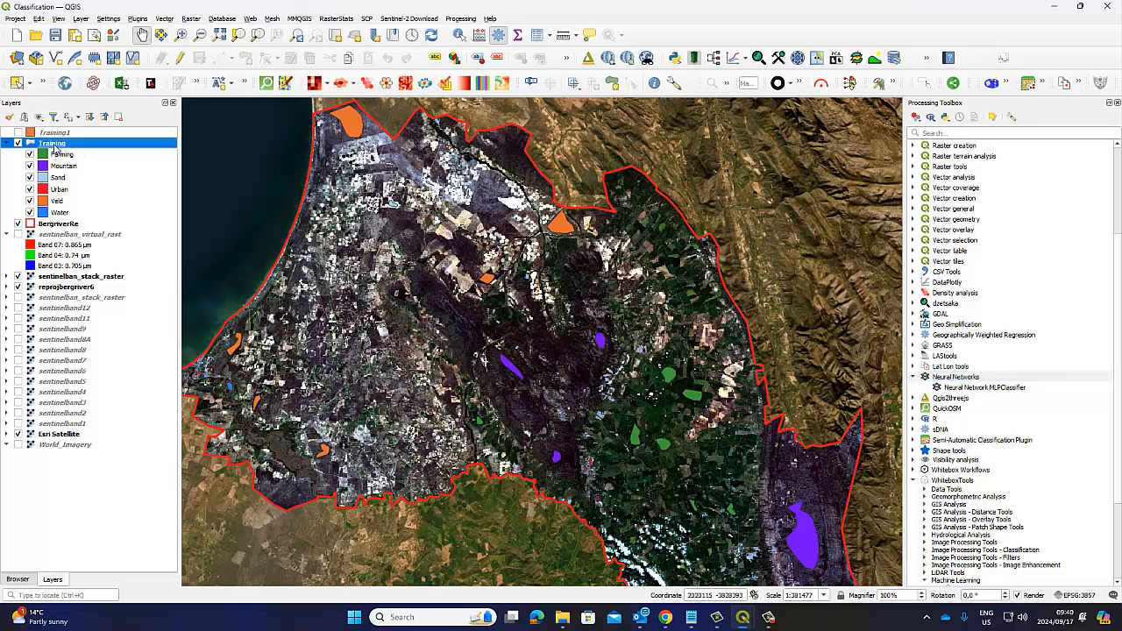
double_click(961, 388)
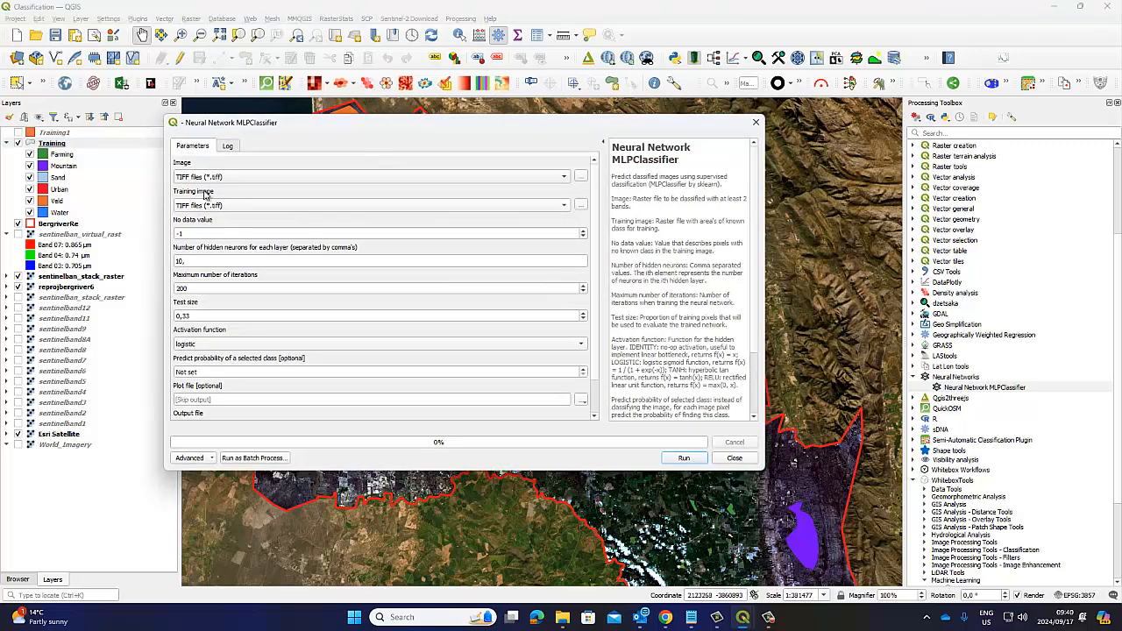
left_click(200, 208)
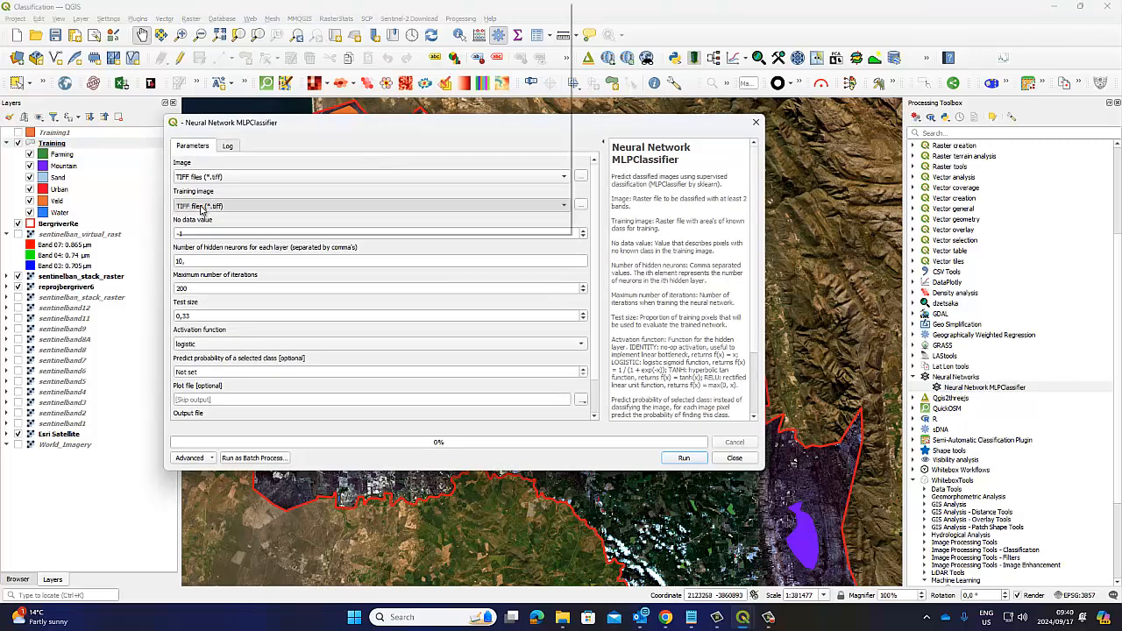
left_click(199, 227)
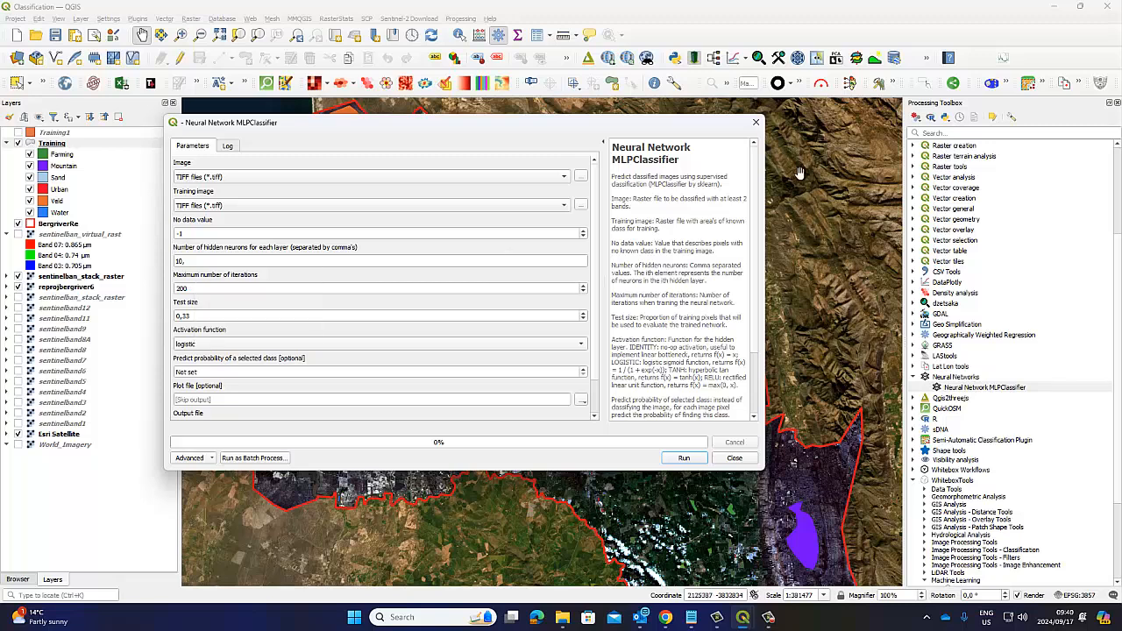
left_click(755, 122)
scroll(978, 518, "down", 4)
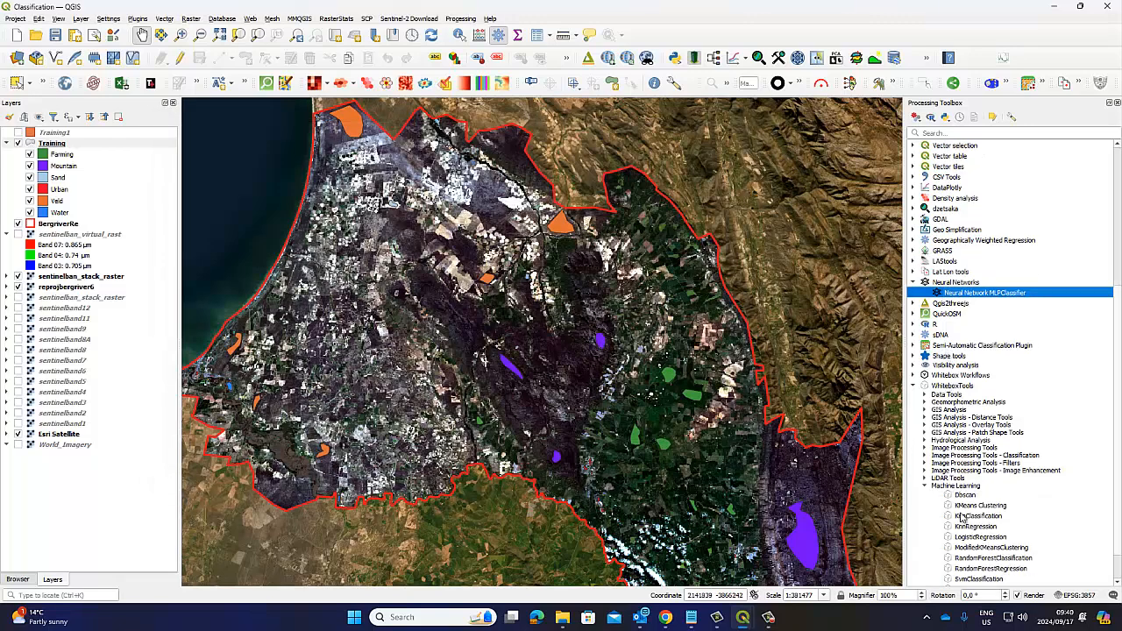
scroll(978, 518, "down", 1)
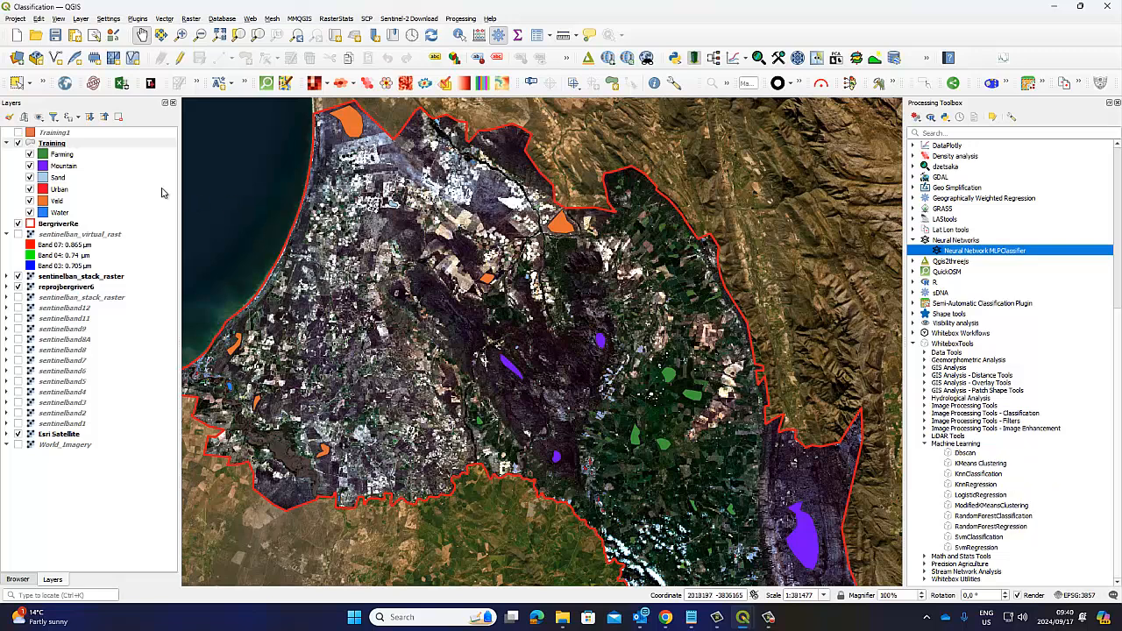
Step: Select the Training layer and narrow the layer list to give the Bergrivier map more room
left_click(52, 143)
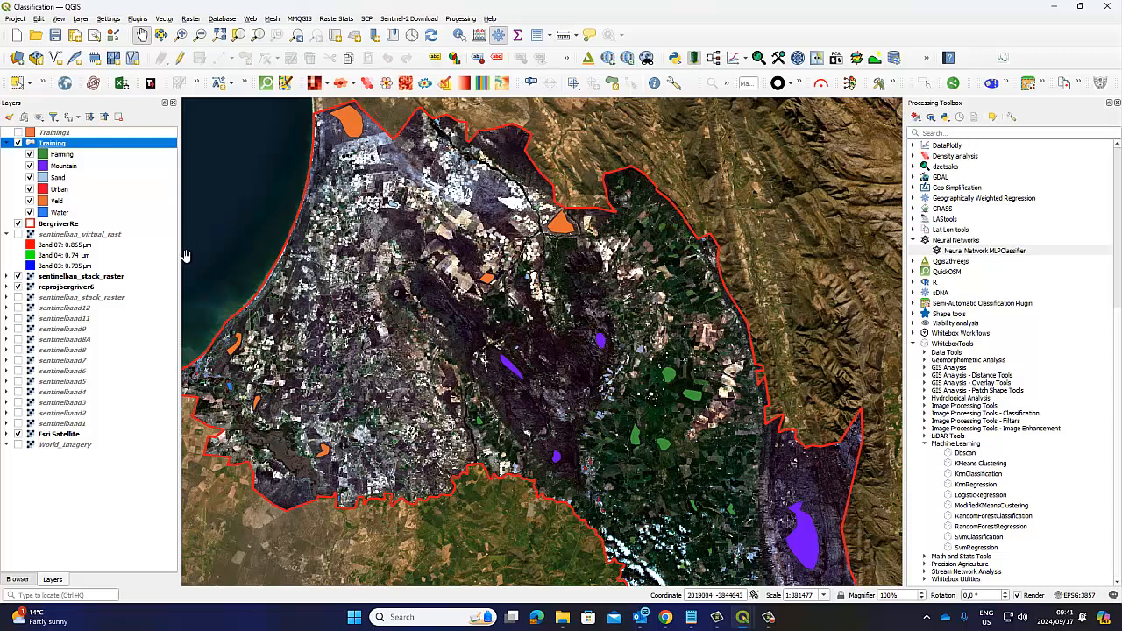
left_click_drag(179, 334, 138, 333)
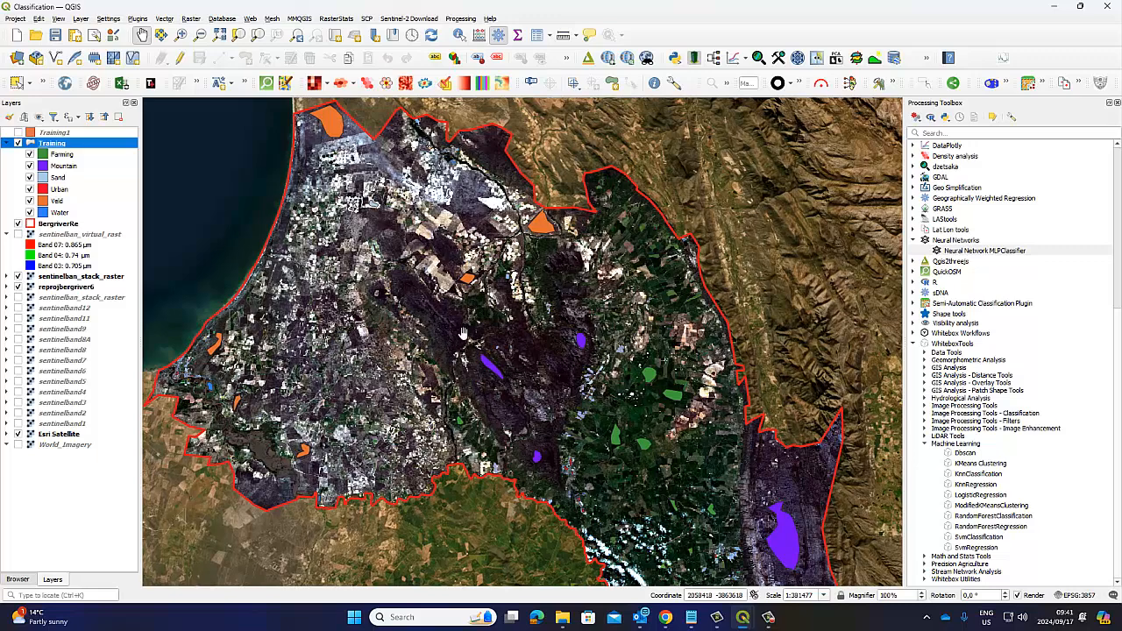
left_click_drag(474, 350, 475, 336)
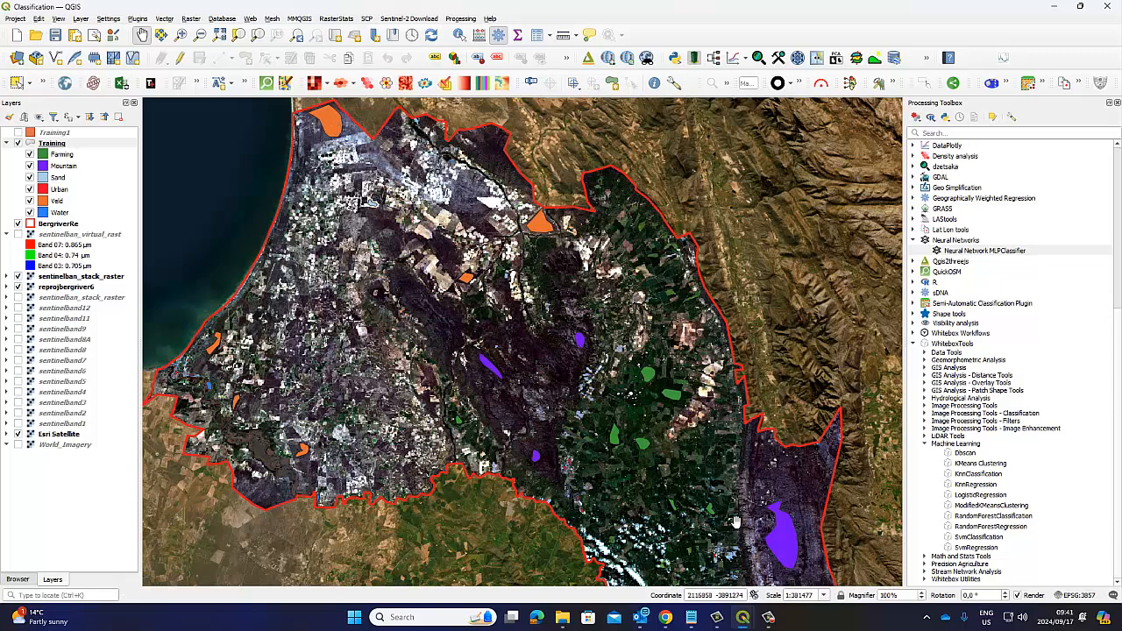
left_click_drag(575, 314, 577, 289)
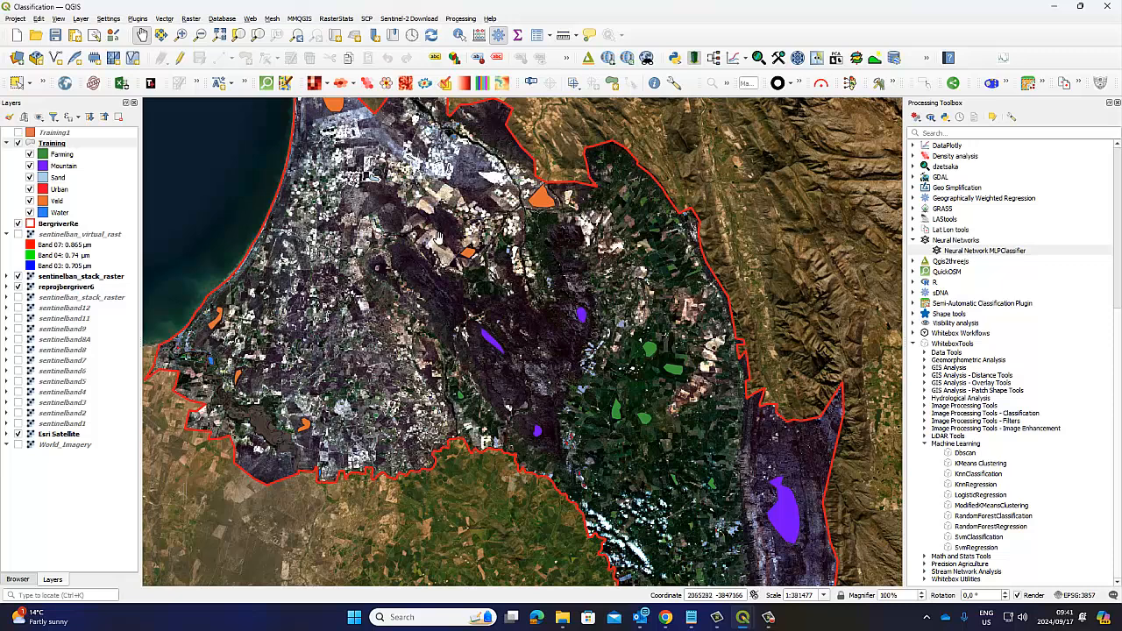
Step: Preview the settings for a new shapefile layer with Point as the geometry type, and close the dialog without creating the layer
left_click(166, 20)
left_click(167, 20)
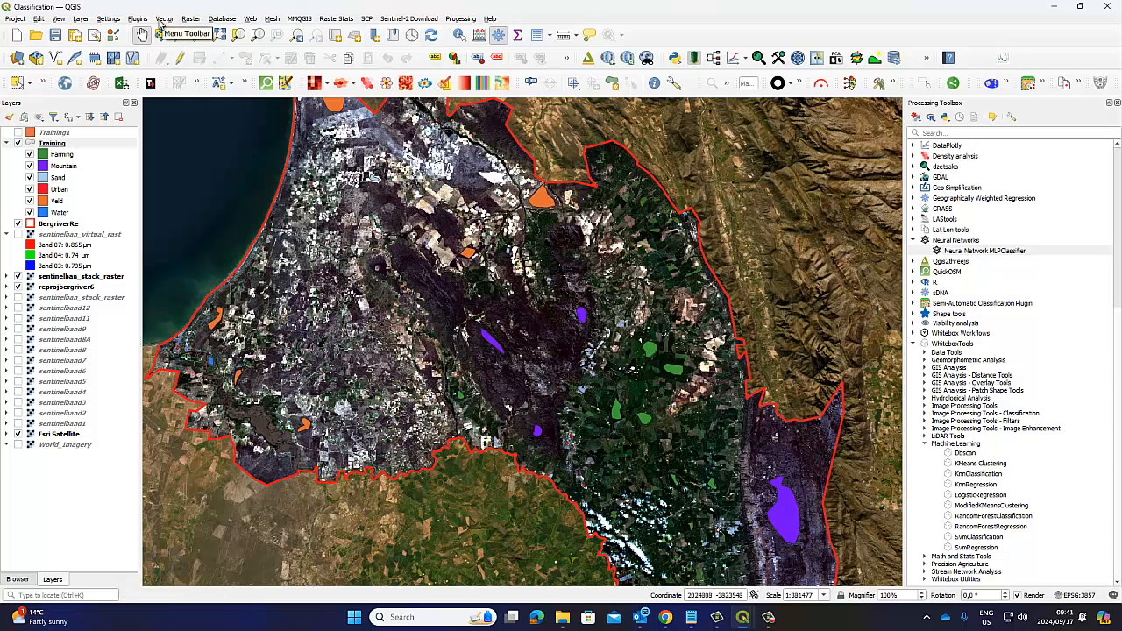
left_click(80, 21)
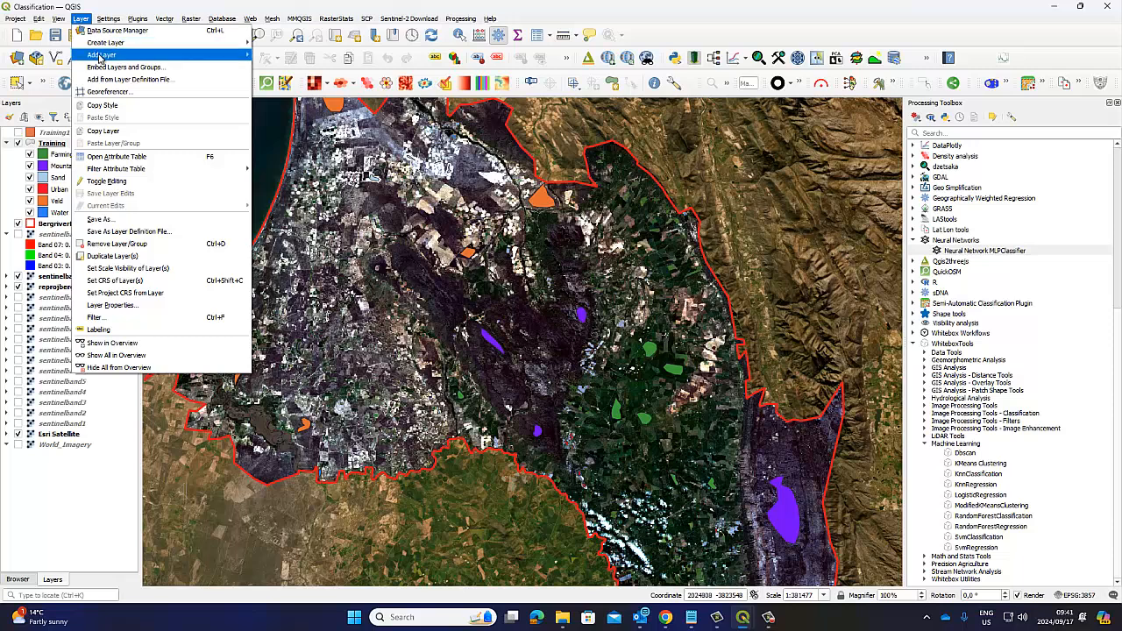
mouse_move(107, 43)
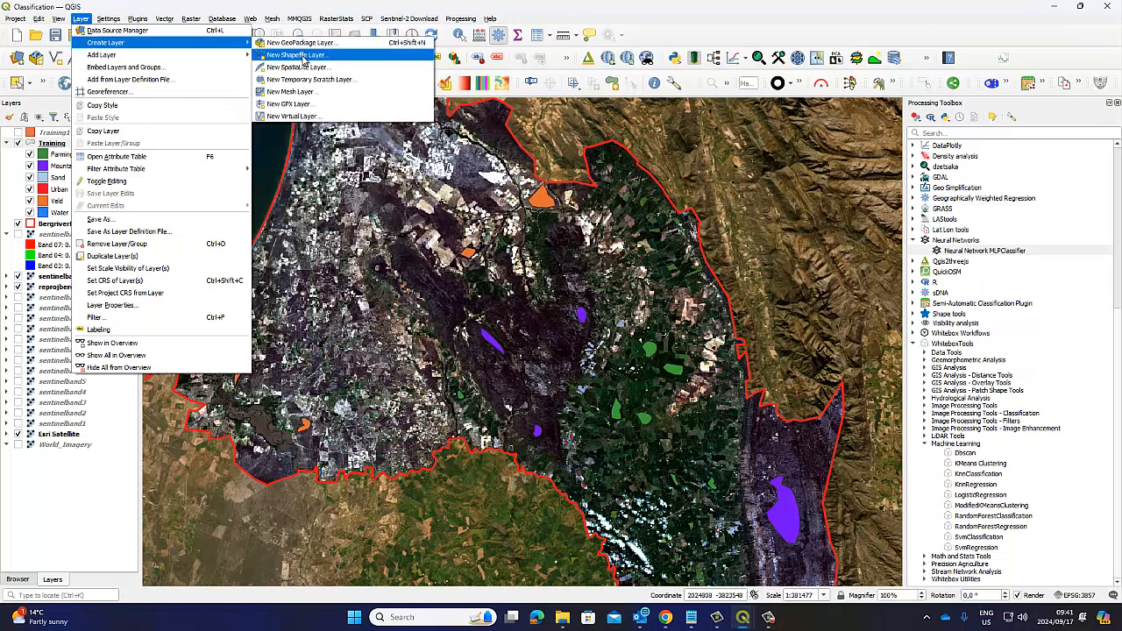
left_click(304, 56)
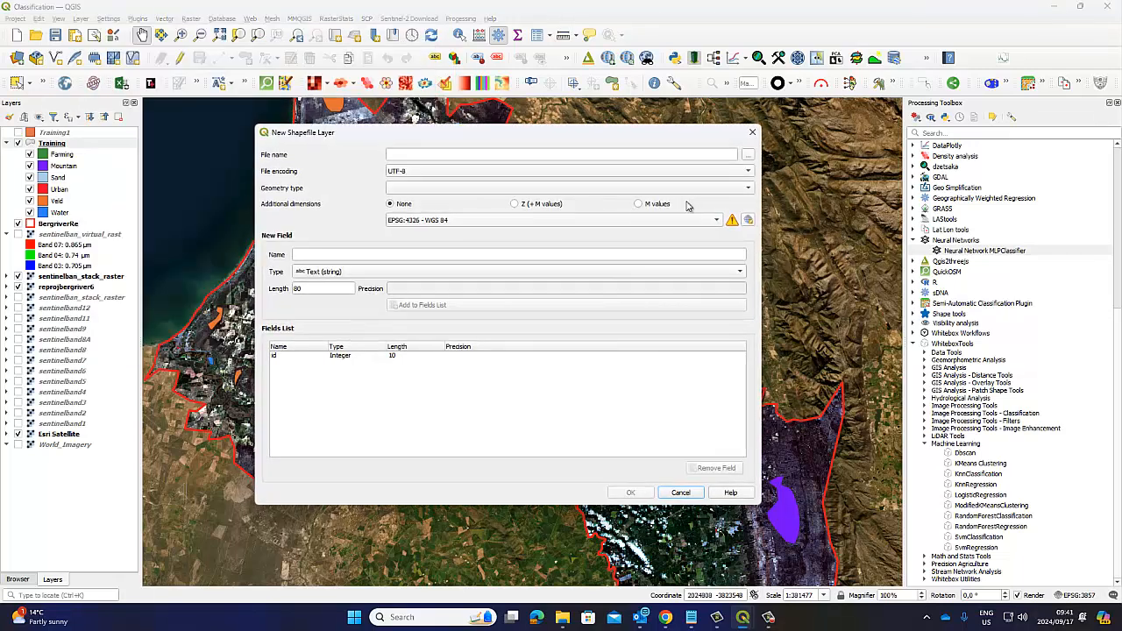
left_click(750, 190)
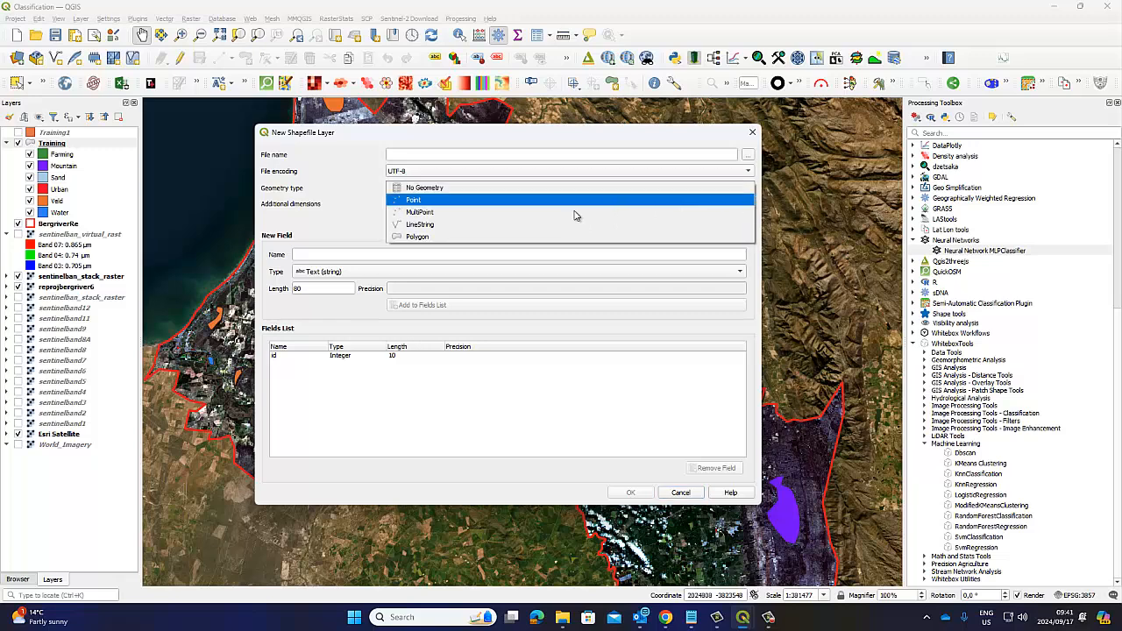
left_click(433, 200)
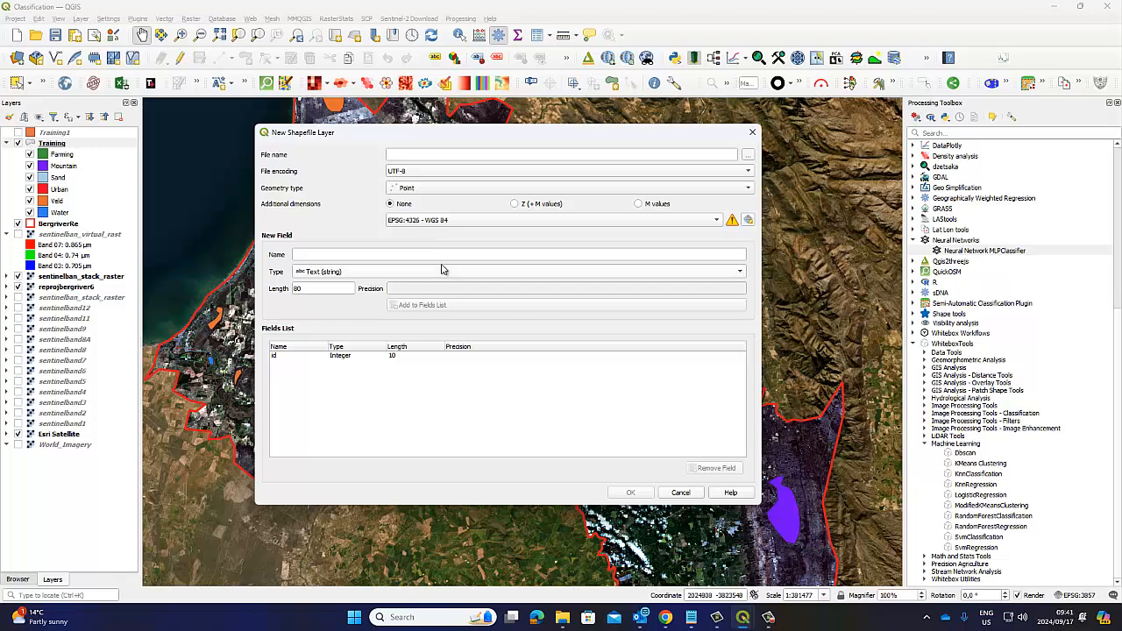
left_click(752, 134)
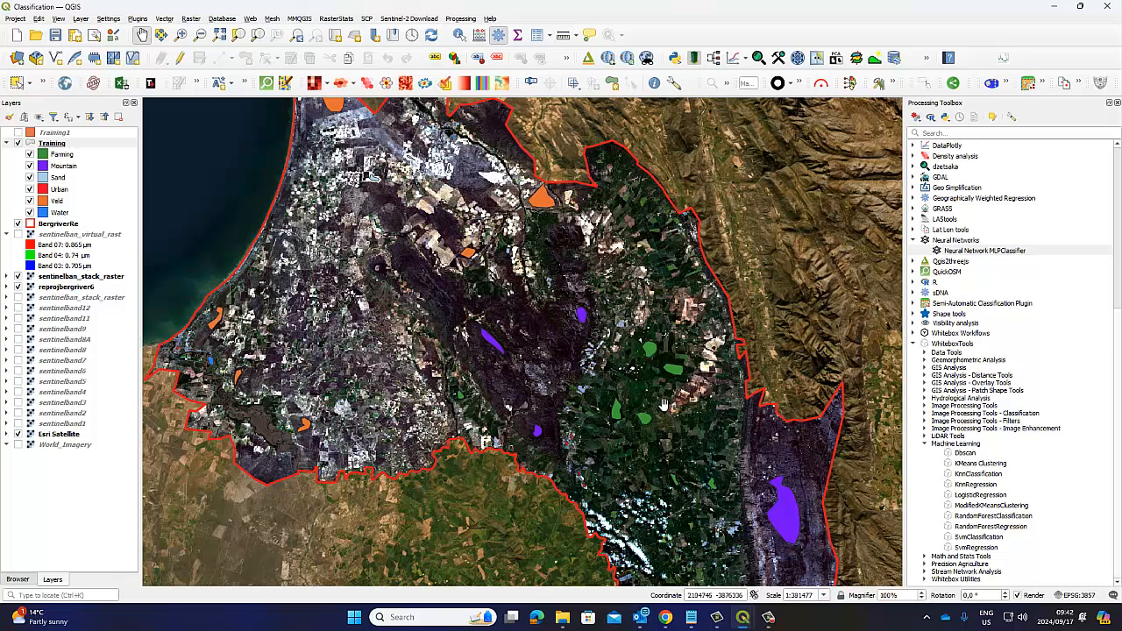
left_click_drag(404, 218, 396, 227)
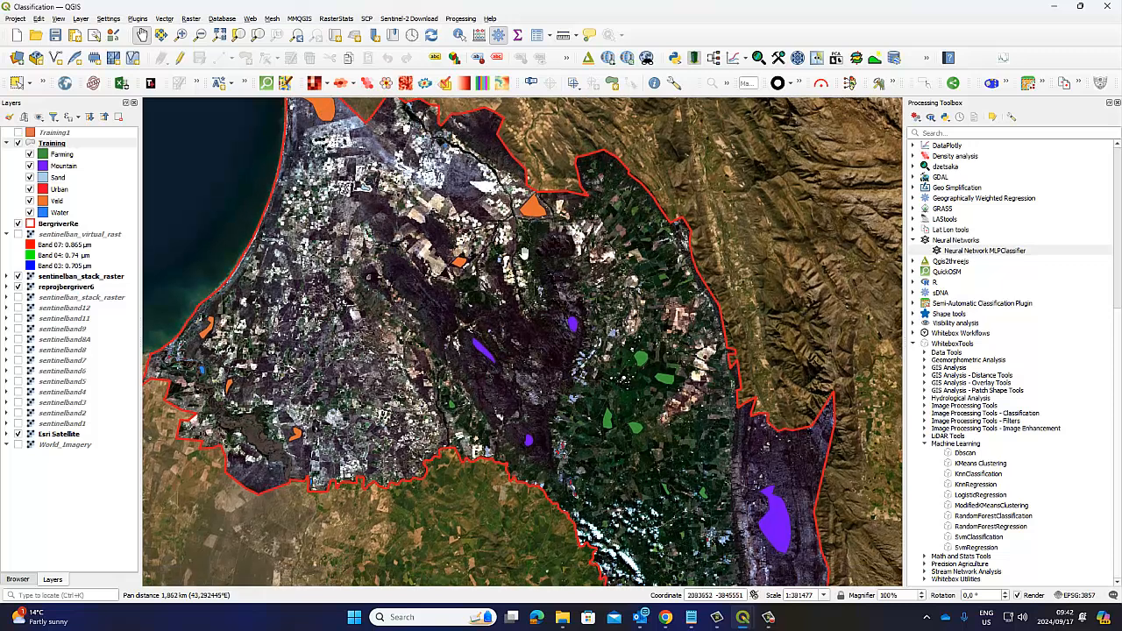
left_click_drag(712, 488, 720, 470)
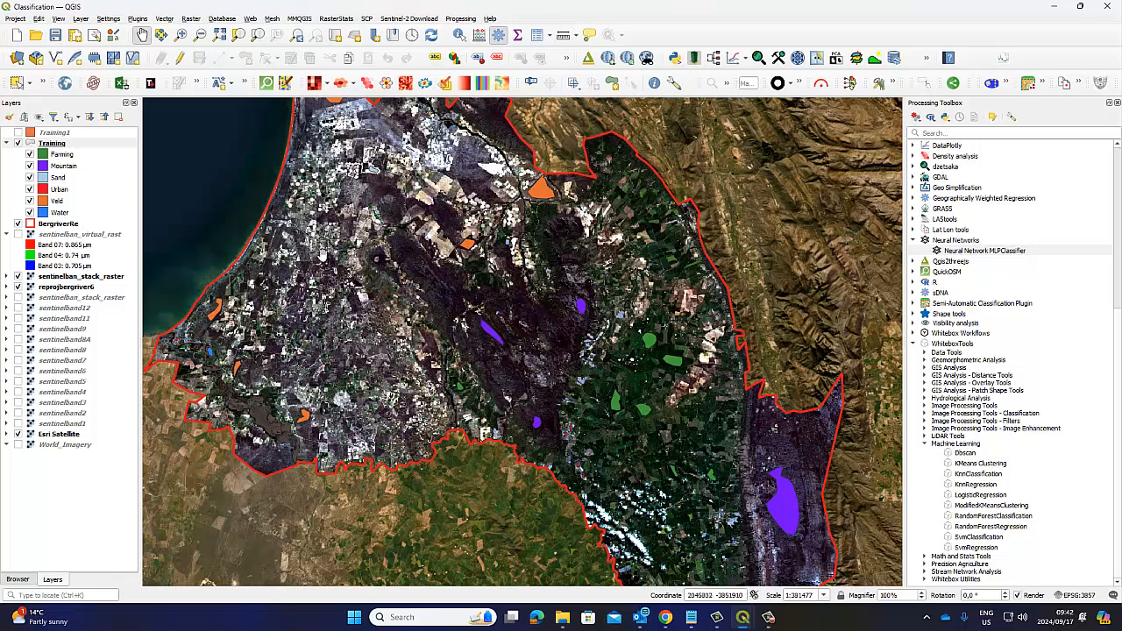
left_click_drag(337, 260, 306, 304)
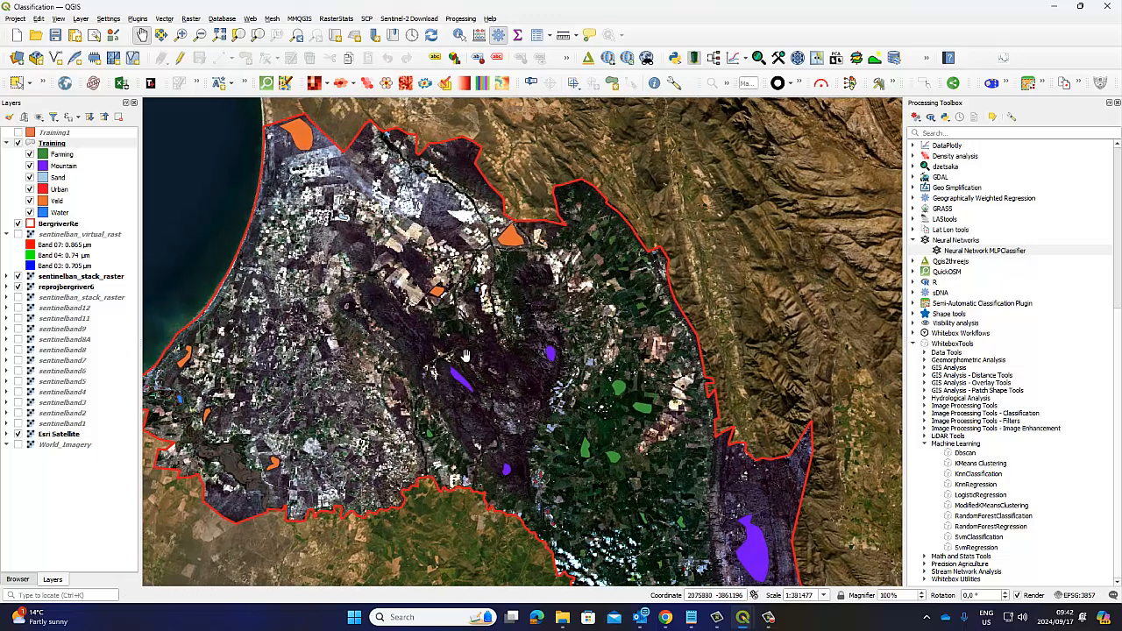
left_click_drag(466, 355, 488, 342)
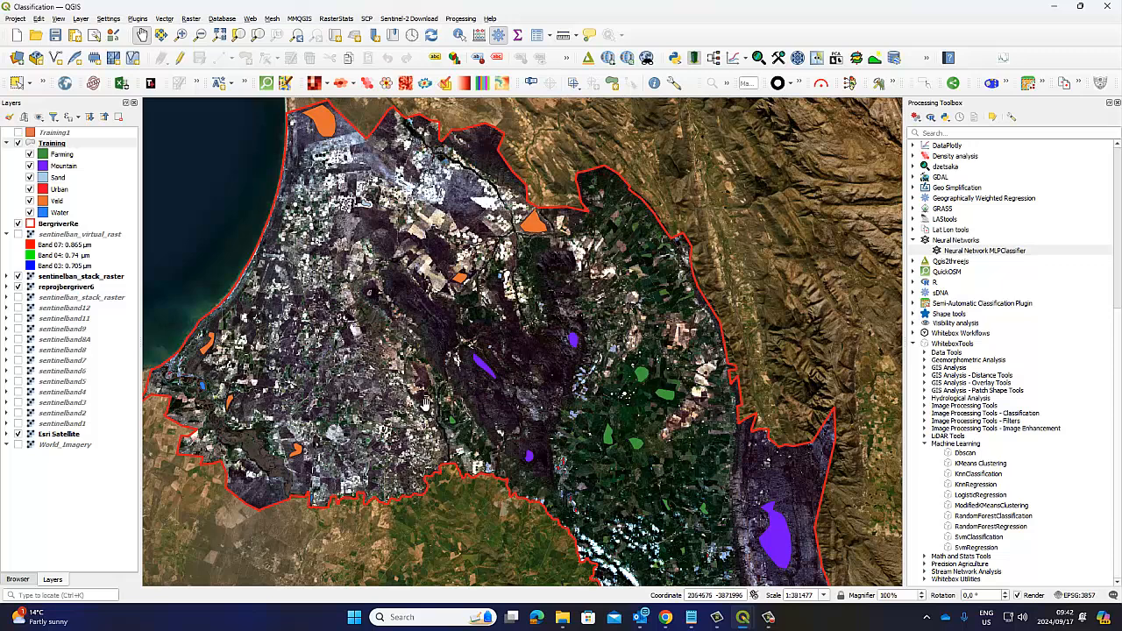
left_click_drag(484, 421, 481, 404)
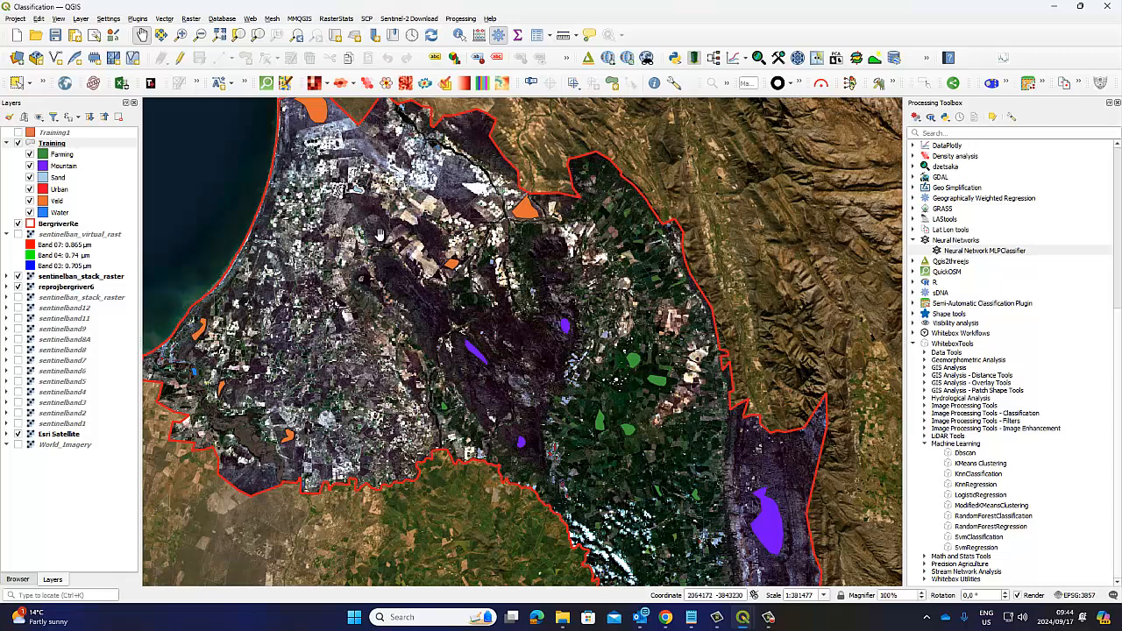
left_click_drag(374, 240, 371, 255)
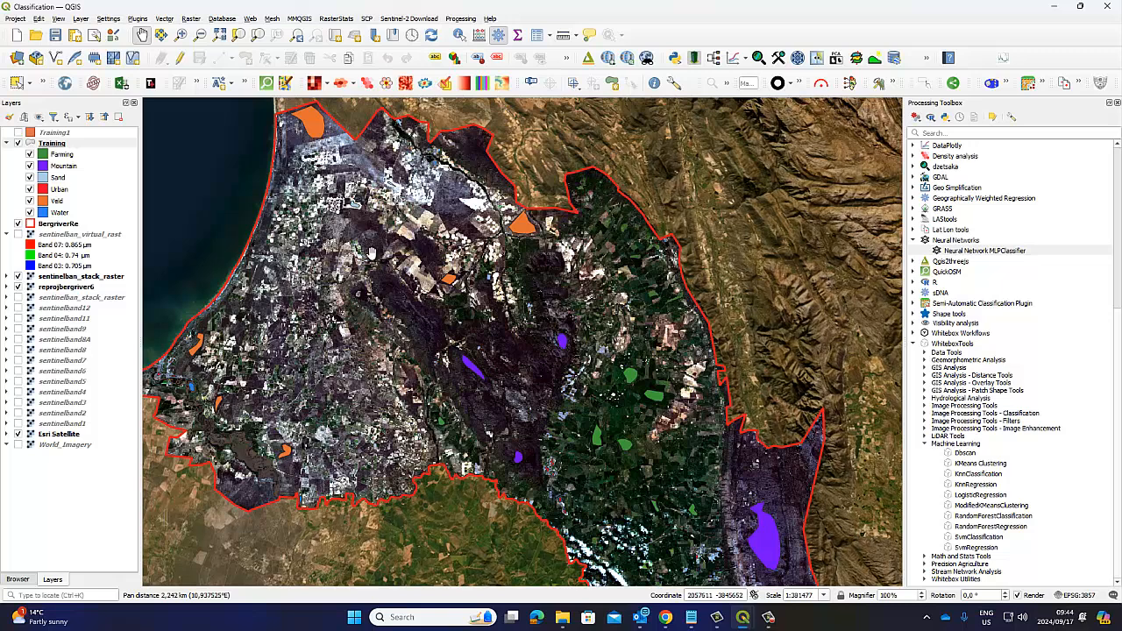
left_click_drag(372, 254, 379, 219)
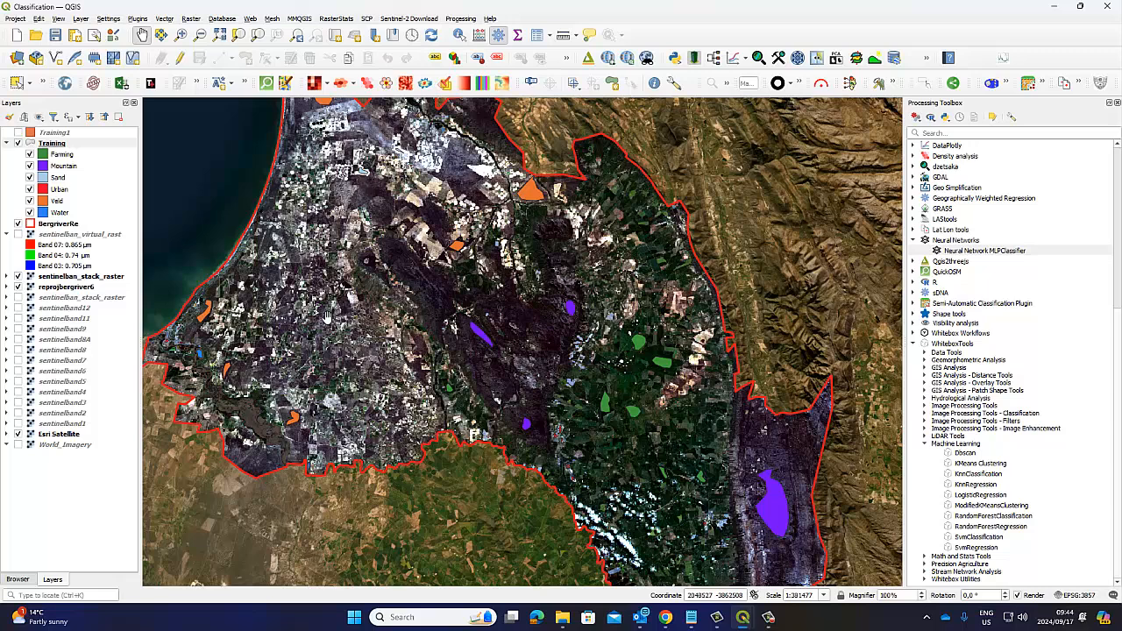
left_click_drag(370, 298, 362, 274)
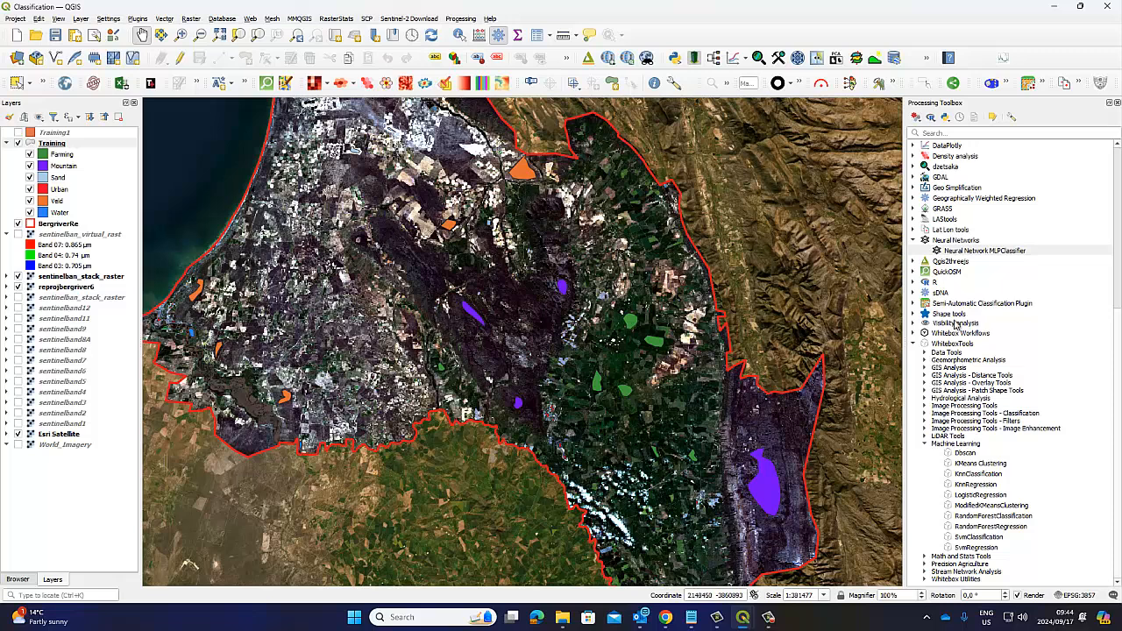
left_click_drag(421, 336, 424, 373)
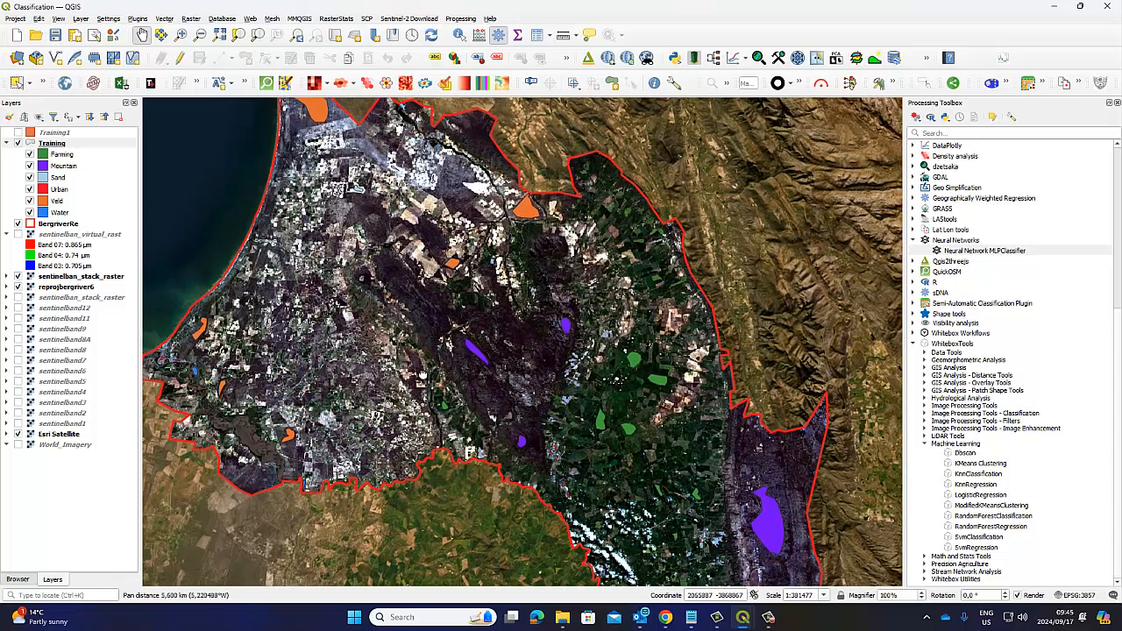